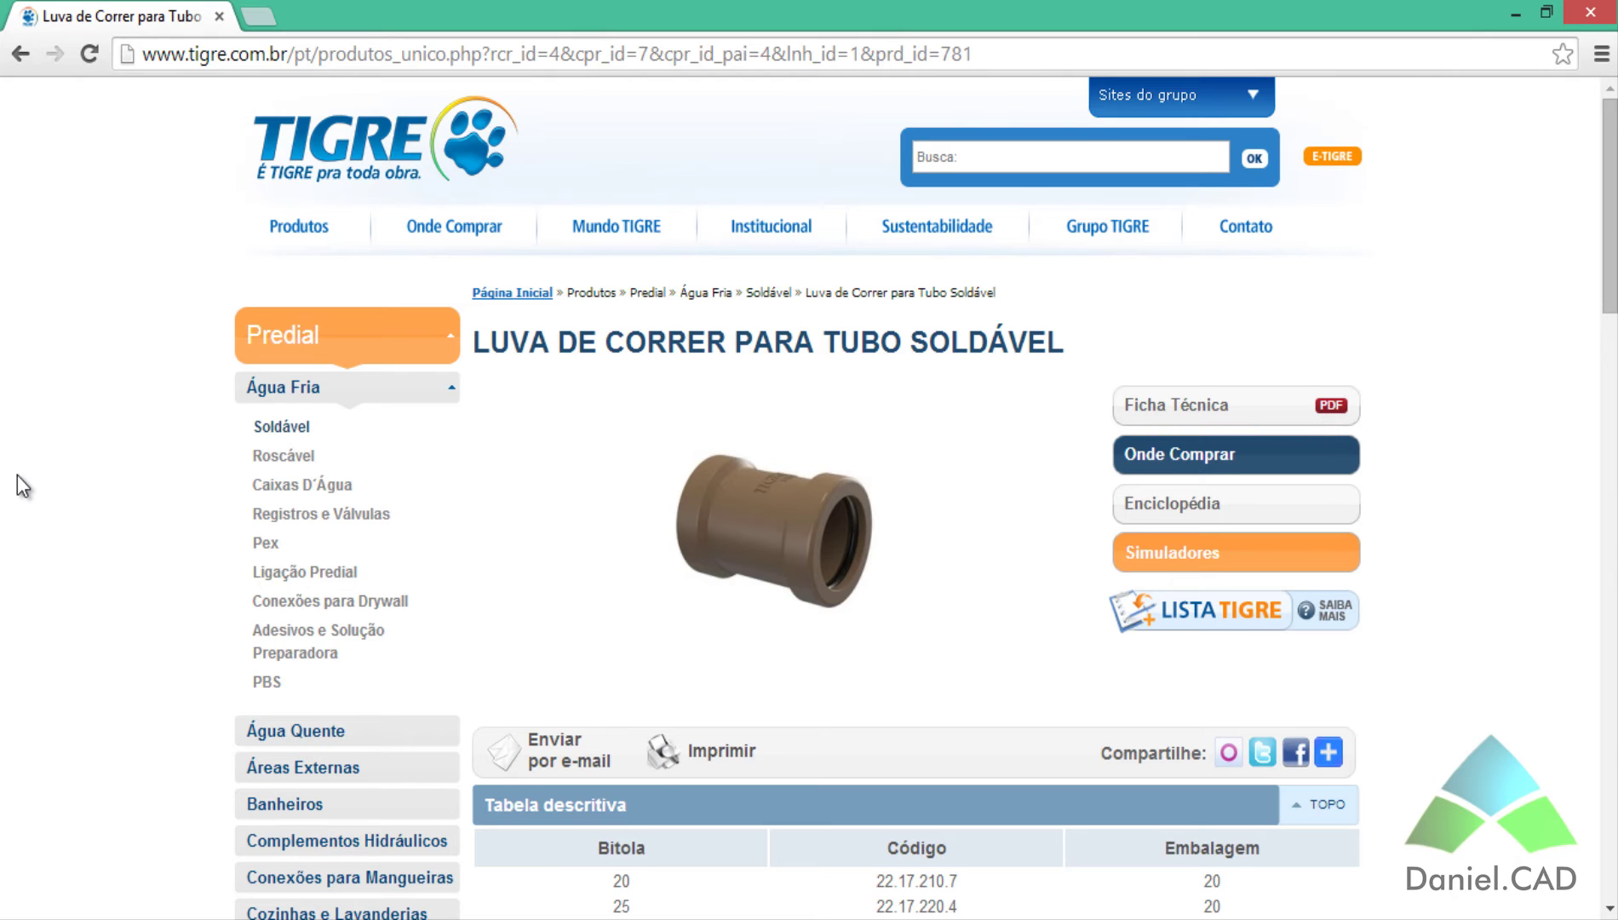
- Find the coupling's technical drawing on the product page and highlight the size 32 row of its dimension table
scroll(17, 474, "down", 4)
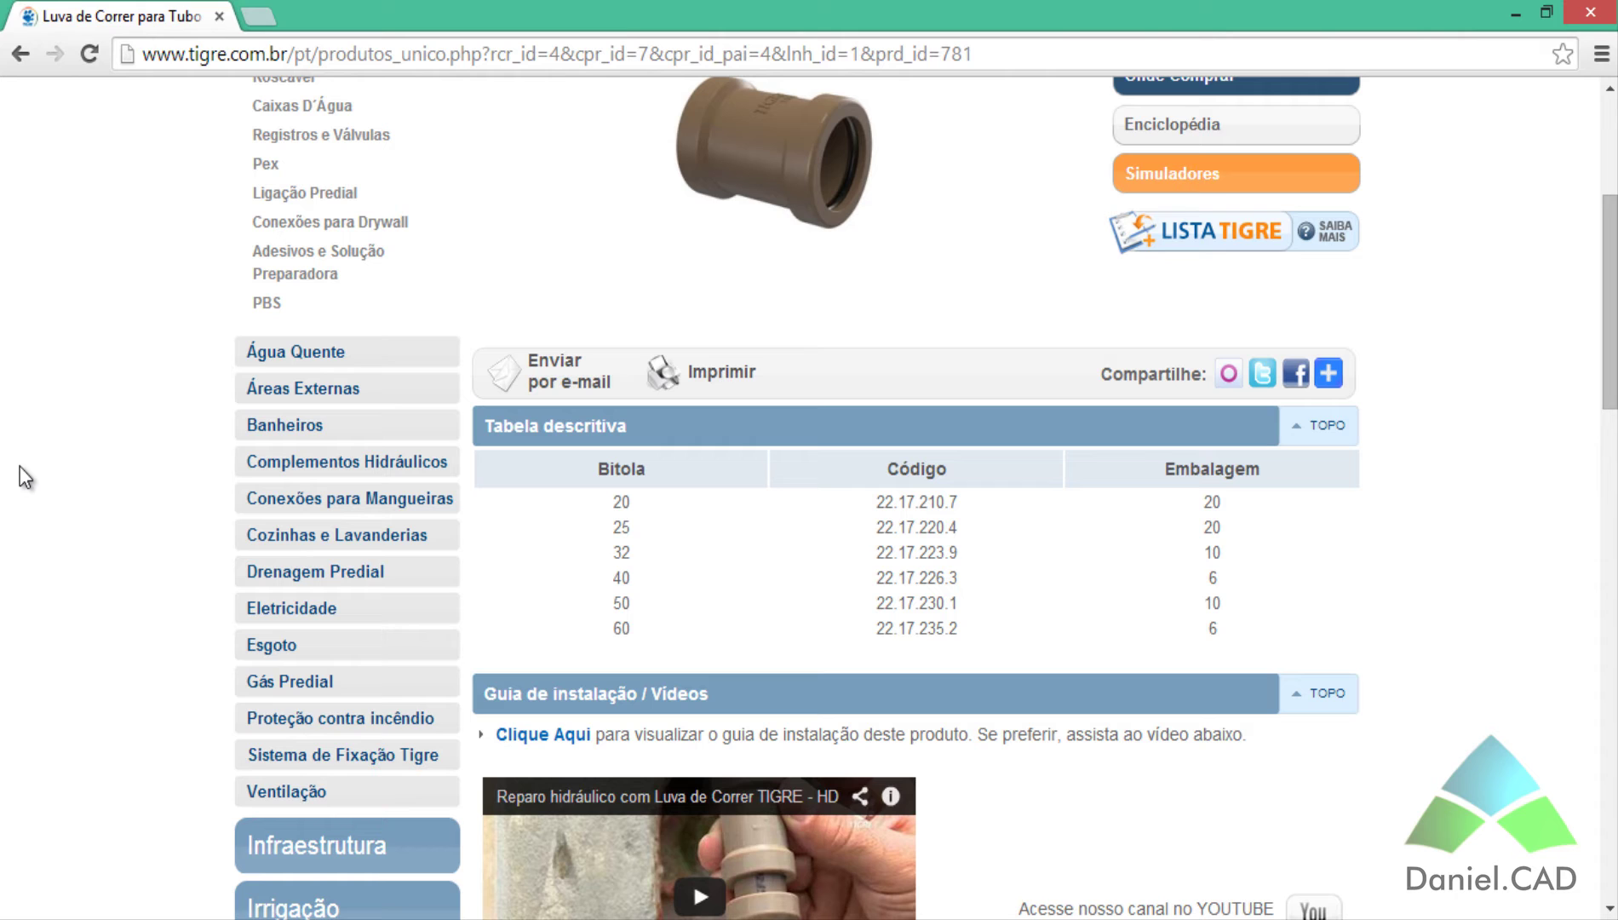
scroll(21, 477, "down", 10)
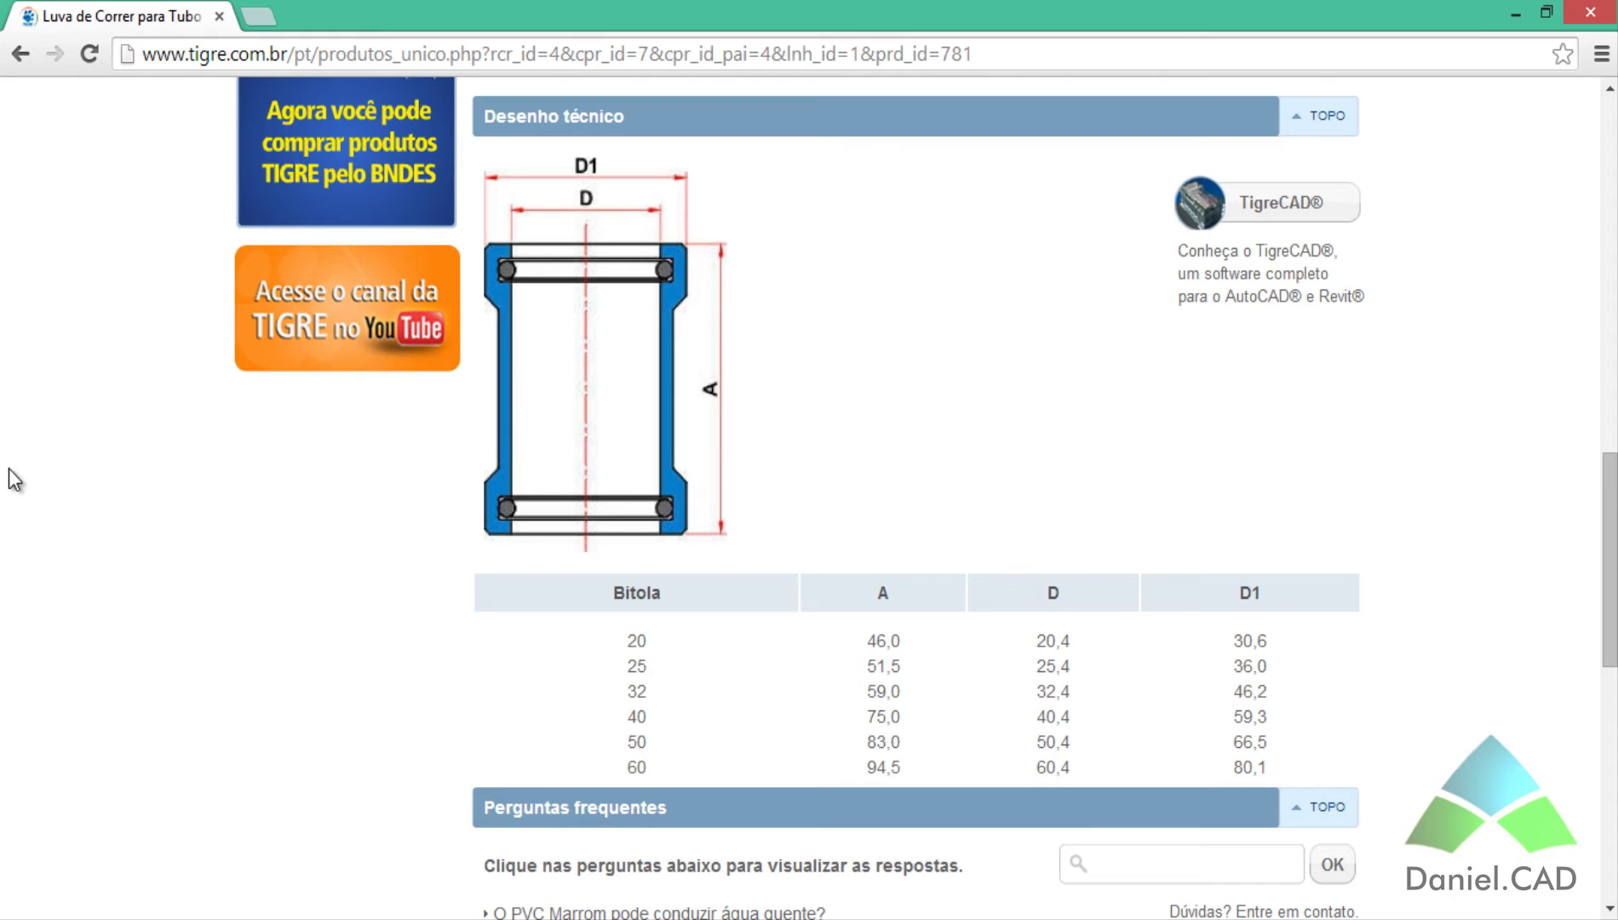
left_click_drag(619, 695, 1286, 704)
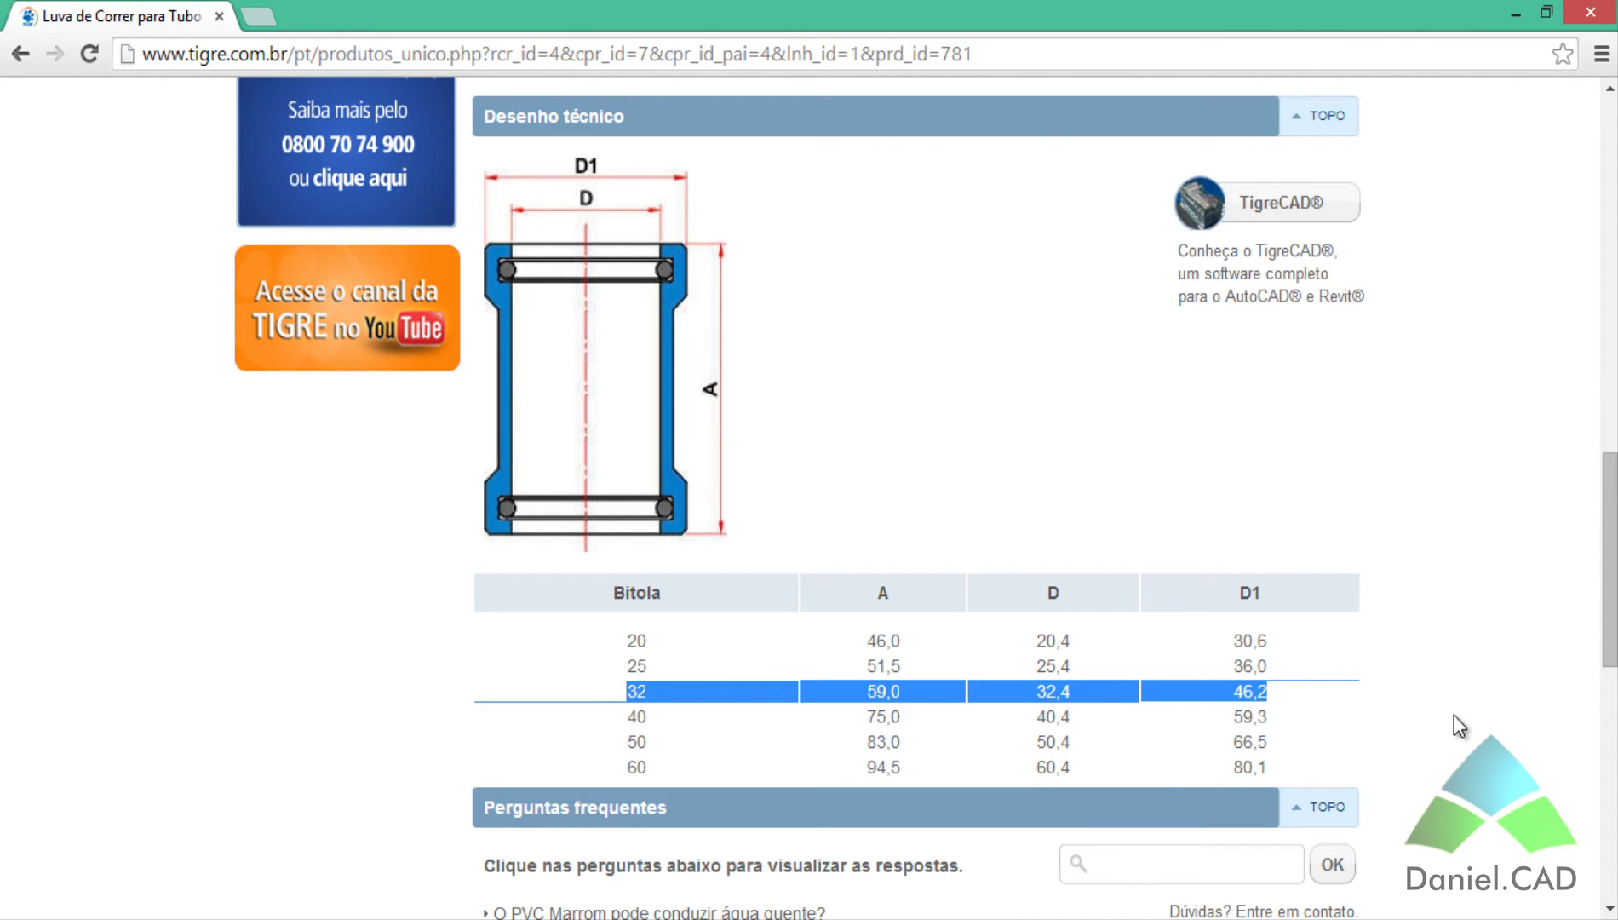
- Switch to Inventor and open the Content Center library configuration for the active Default project
left_click(530, 919)
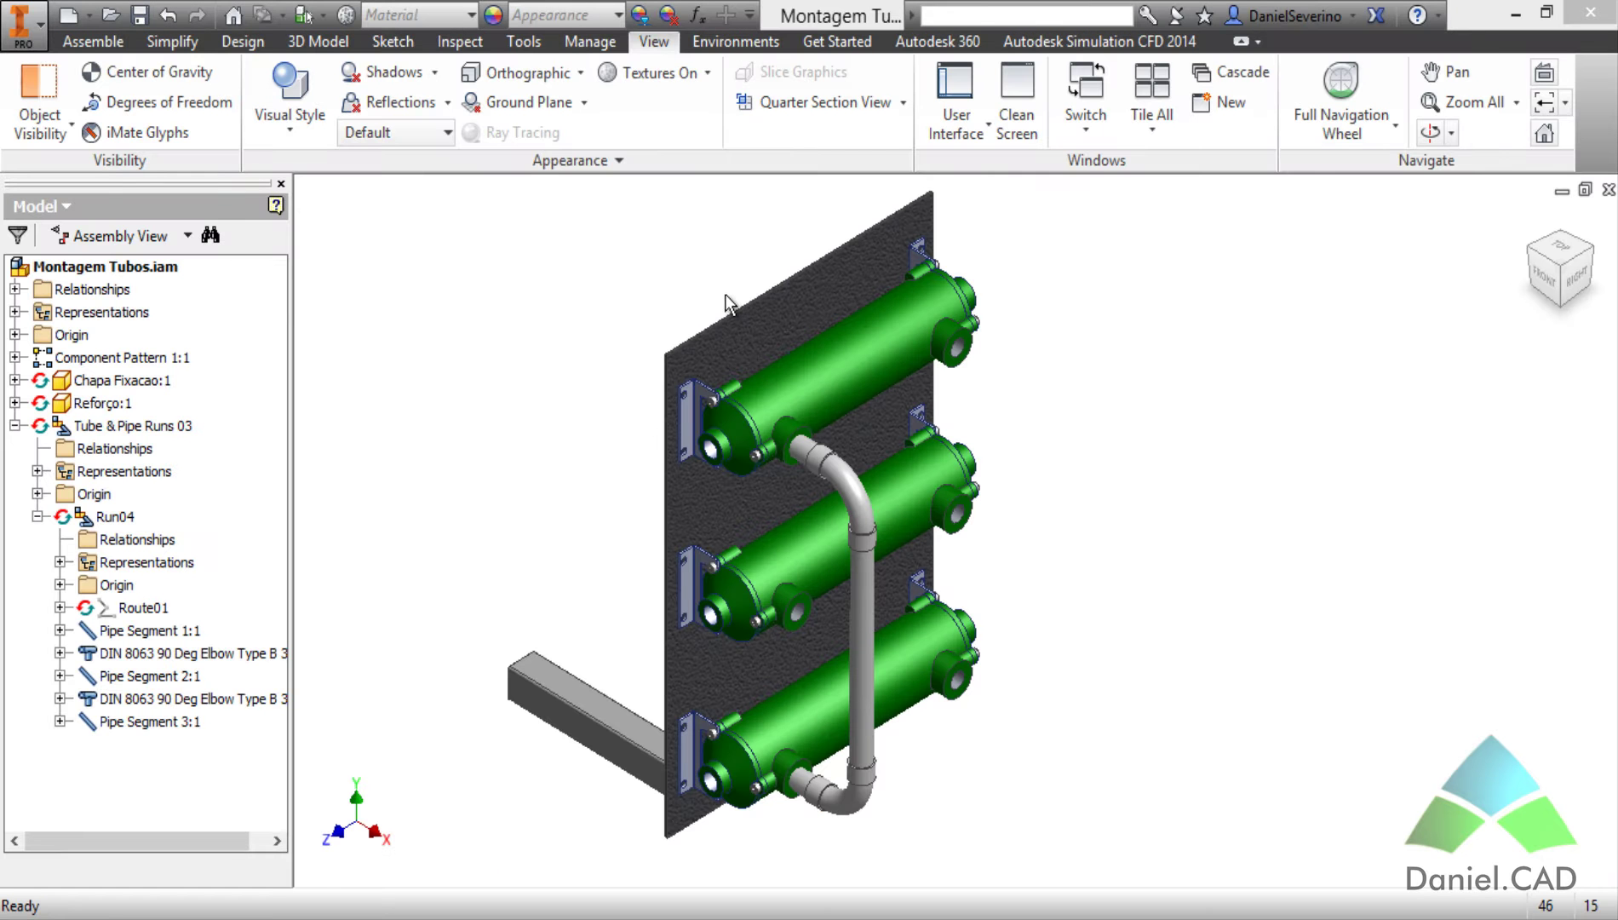
left_click(68, 17)
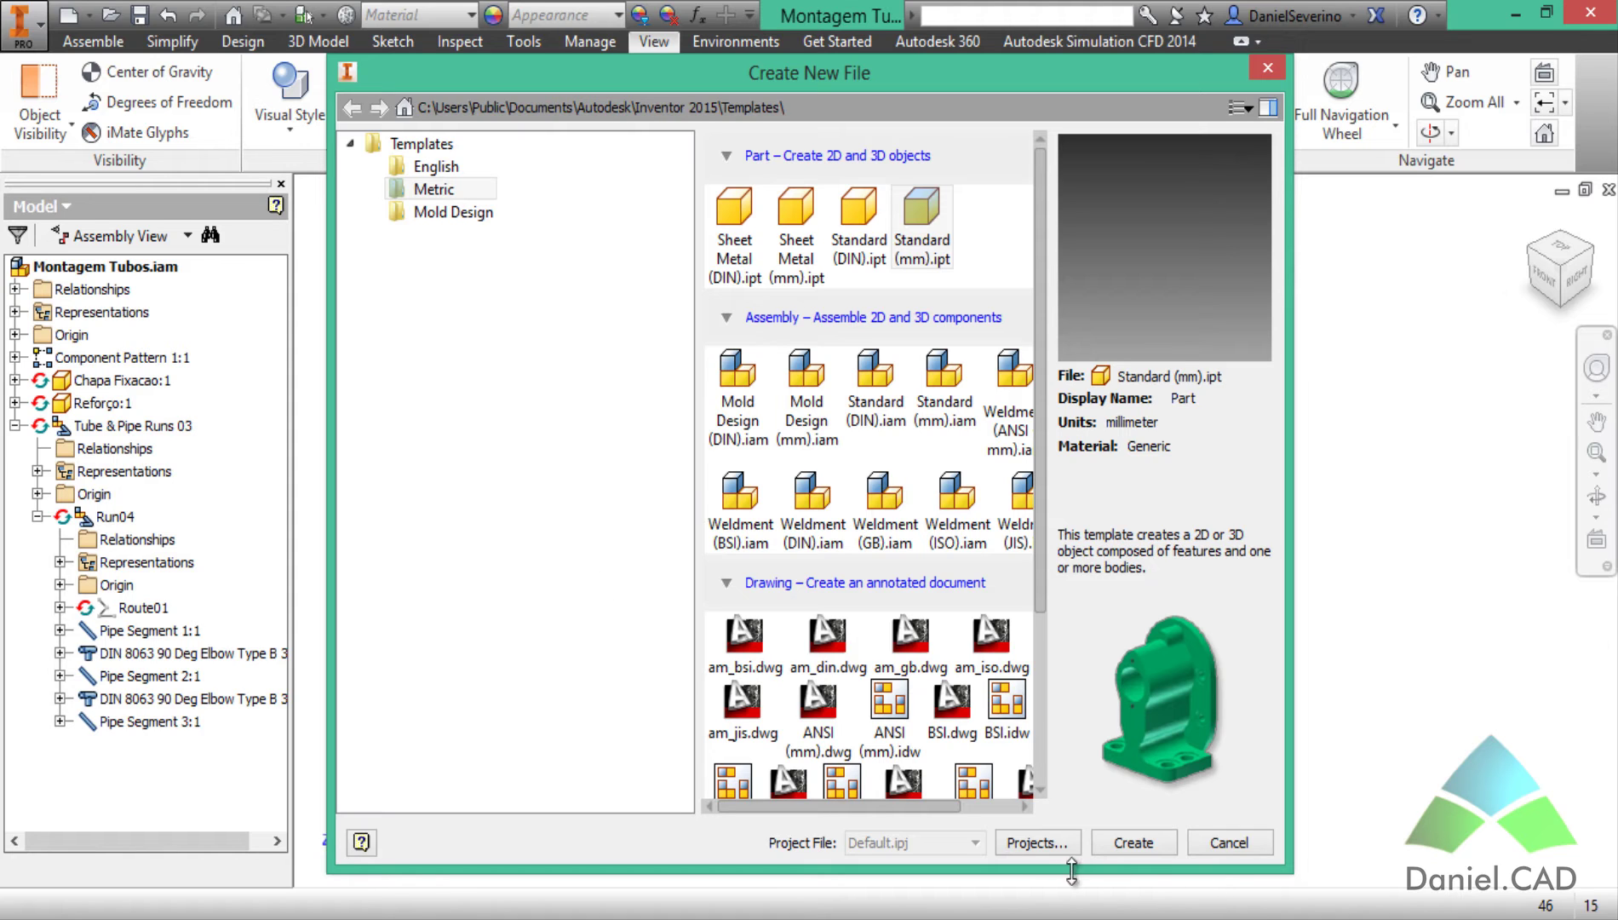
left_click(1059, 849)
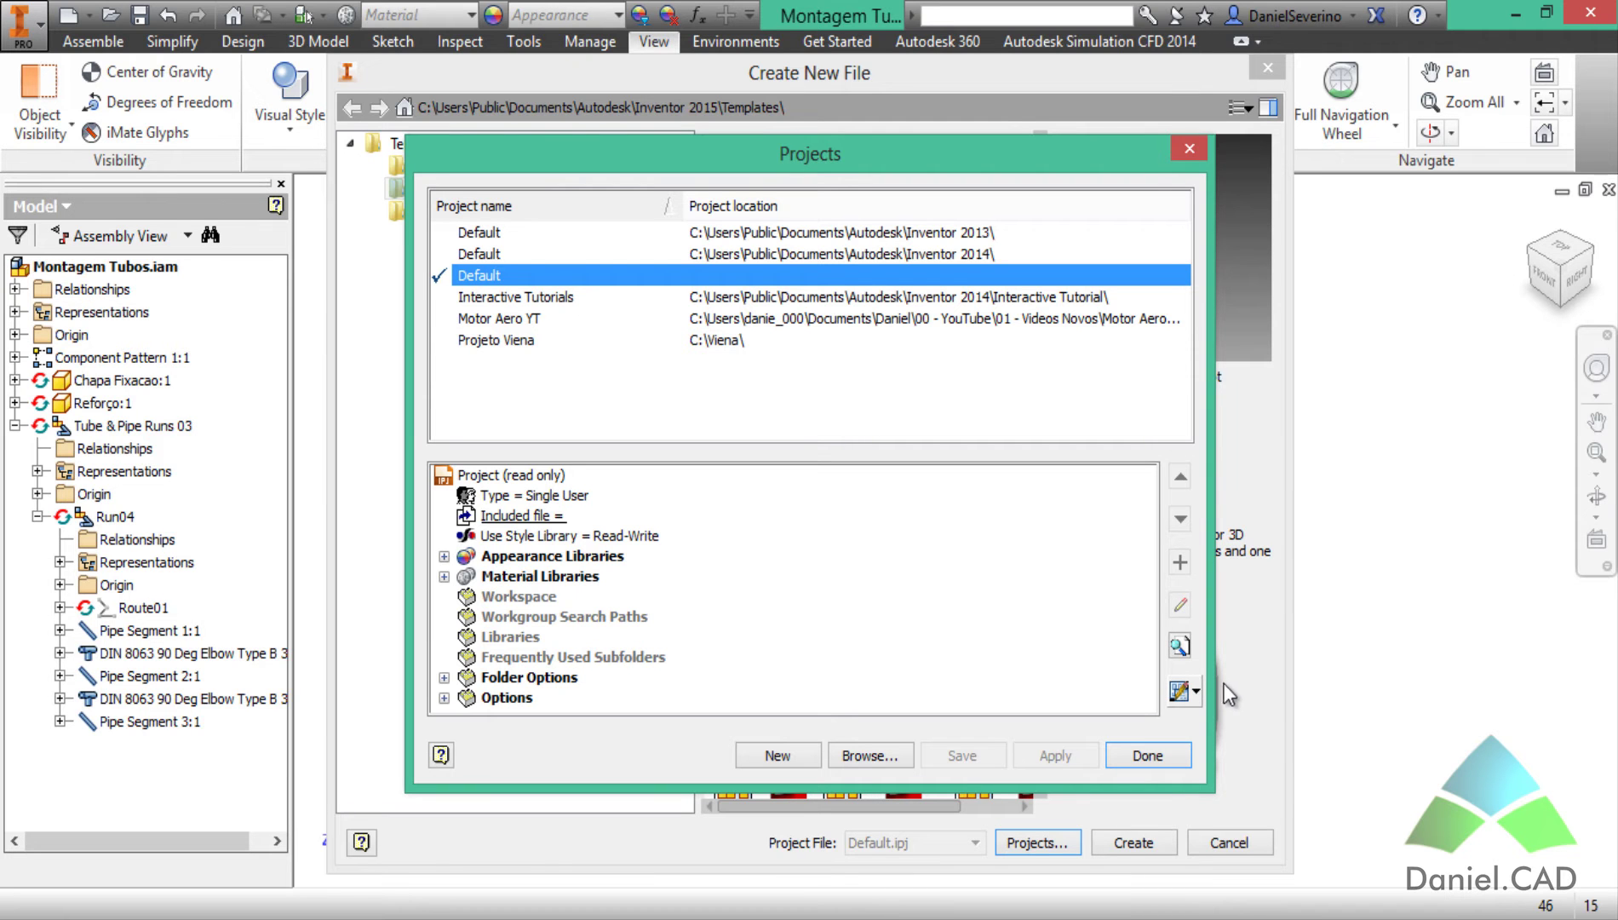
left_click(1195, 690)
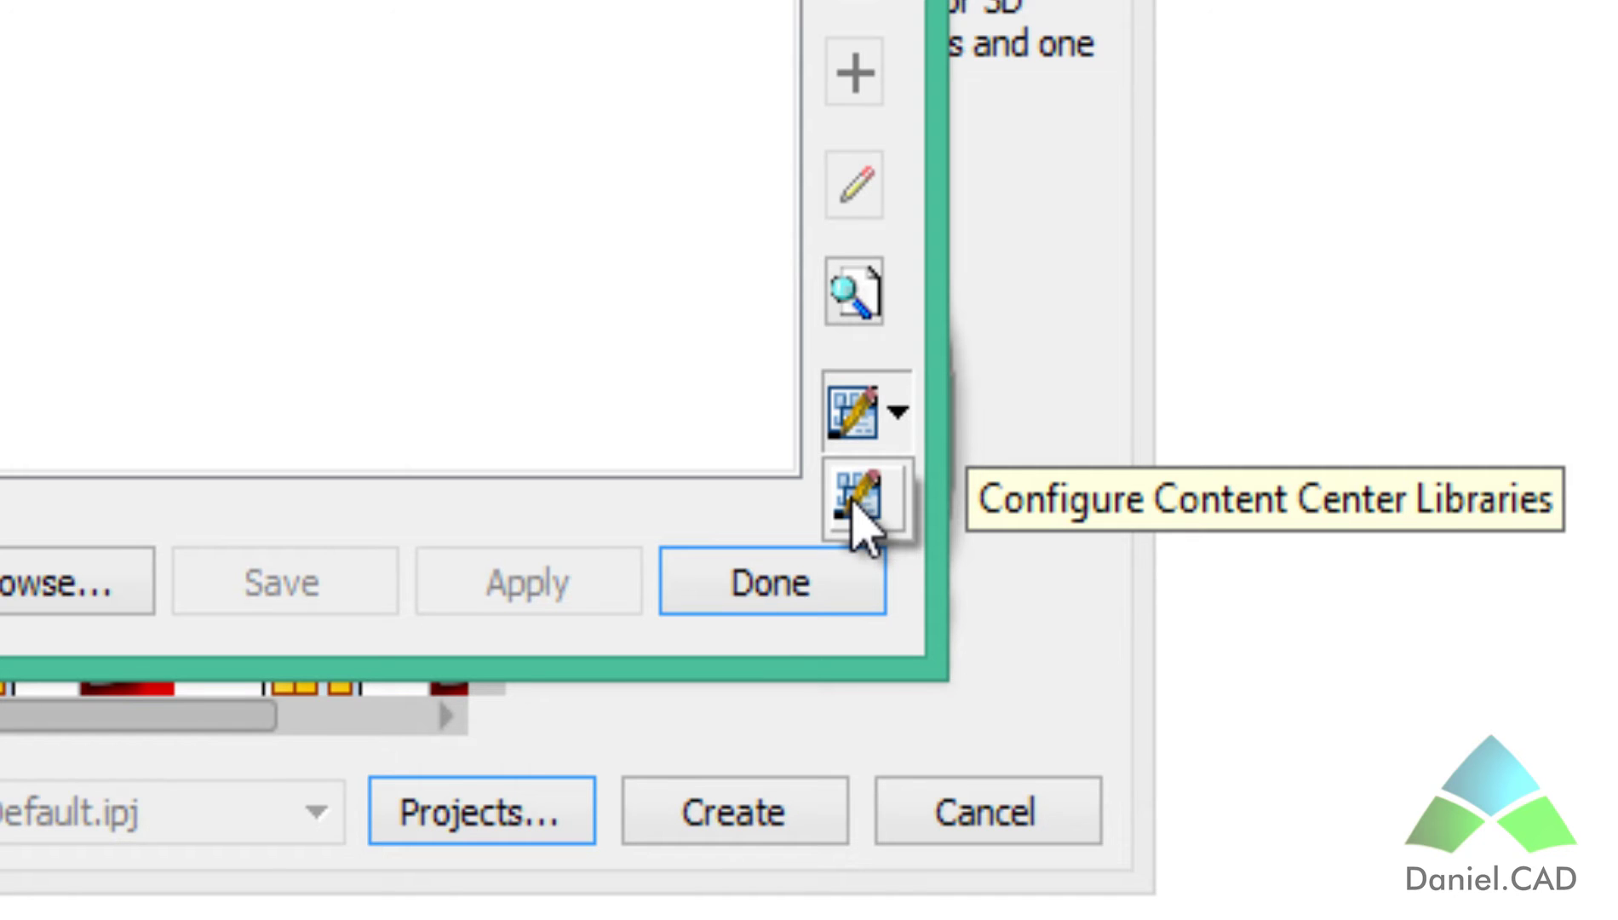
left_click(854, 502)
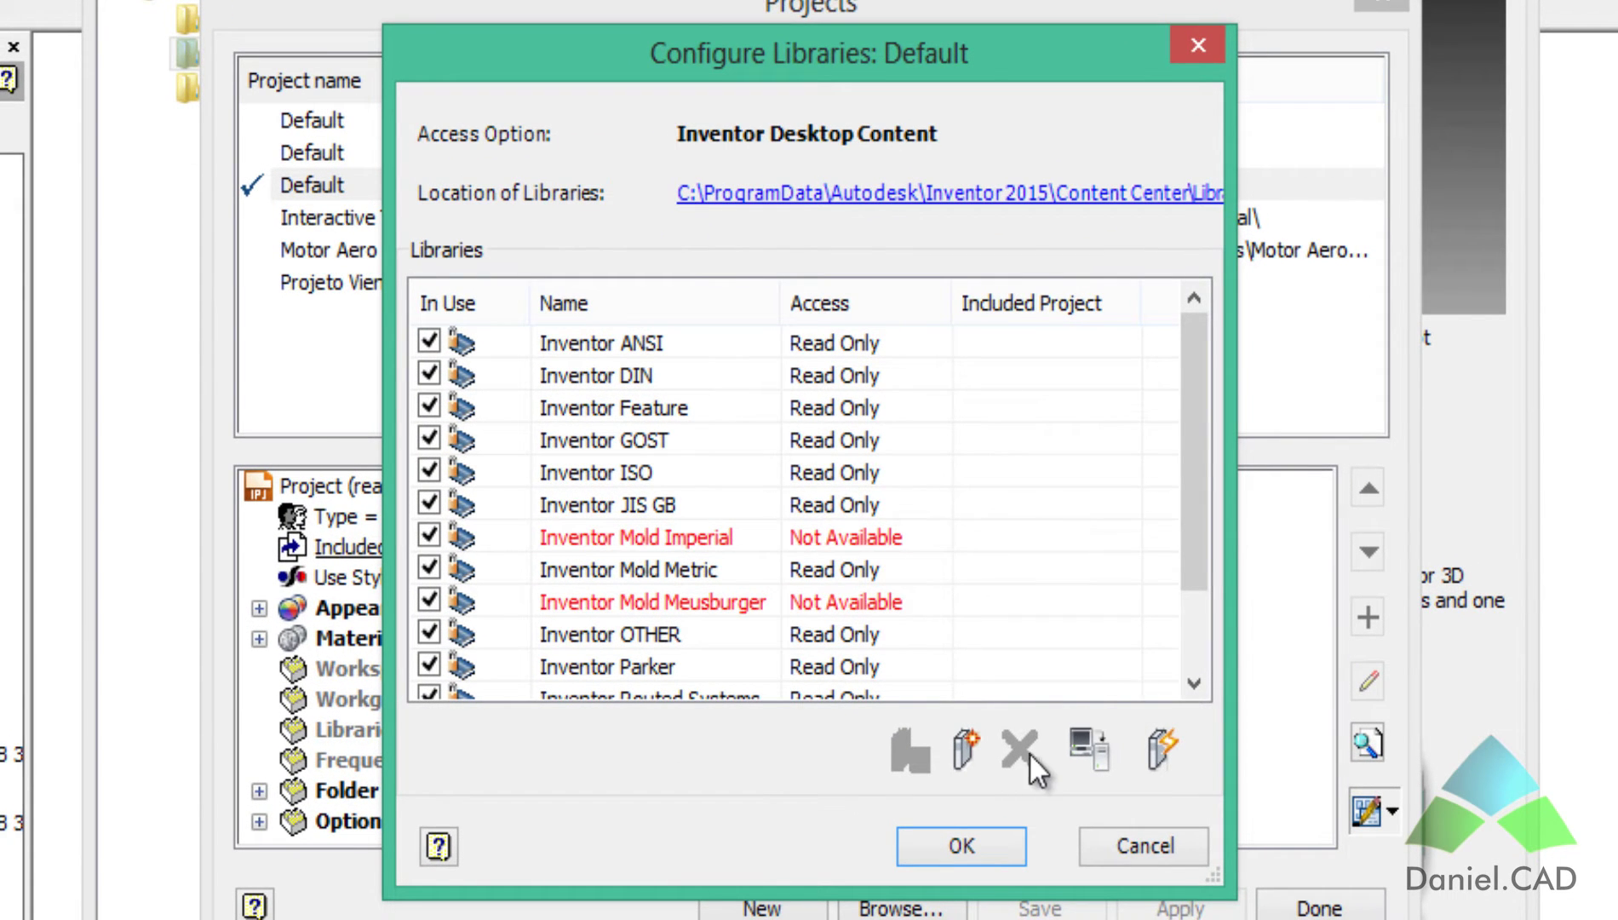
- Create a new library with Tubulacoes Tigre as both its display name and its file name
left_click(967, 737)
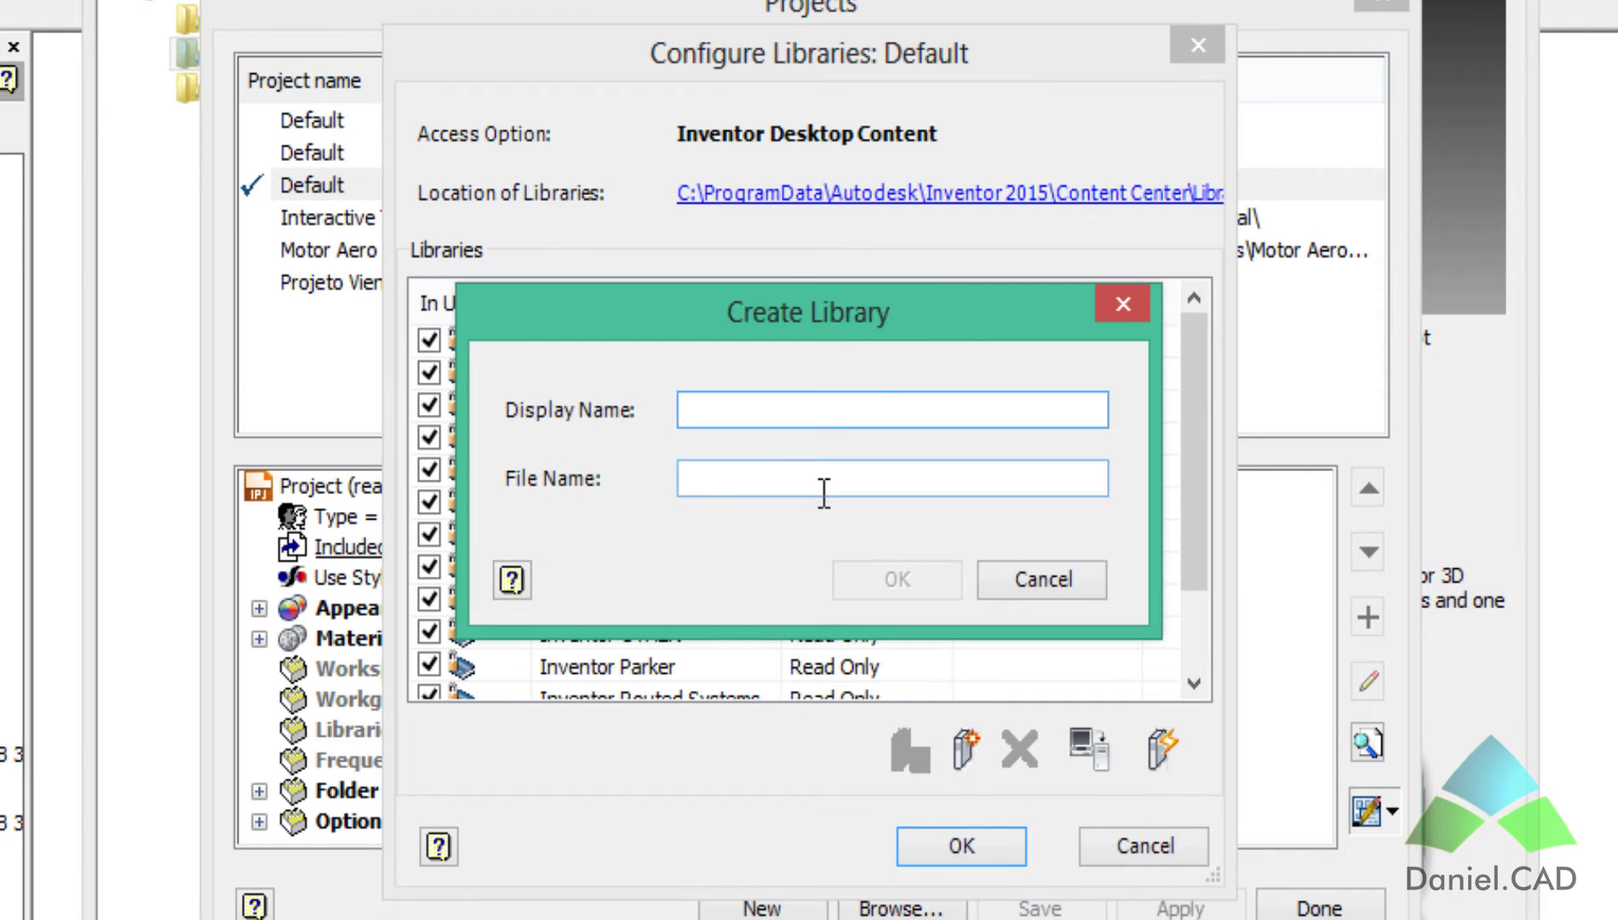
type("R")
key("BackSpace")
type("Tubu")
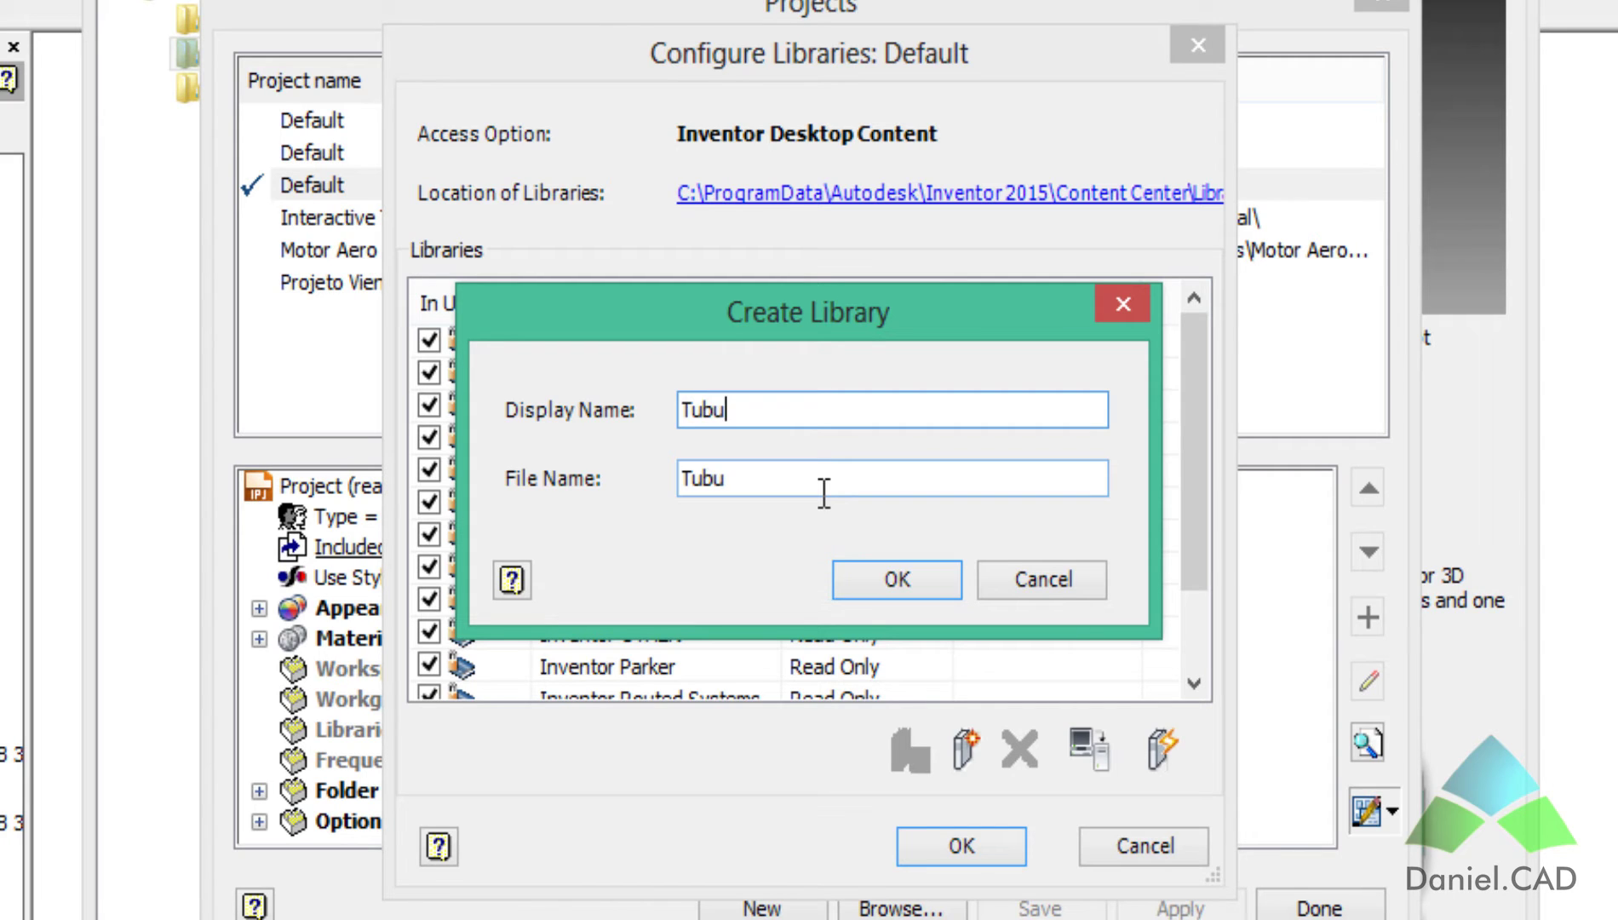
type("lacoes T")
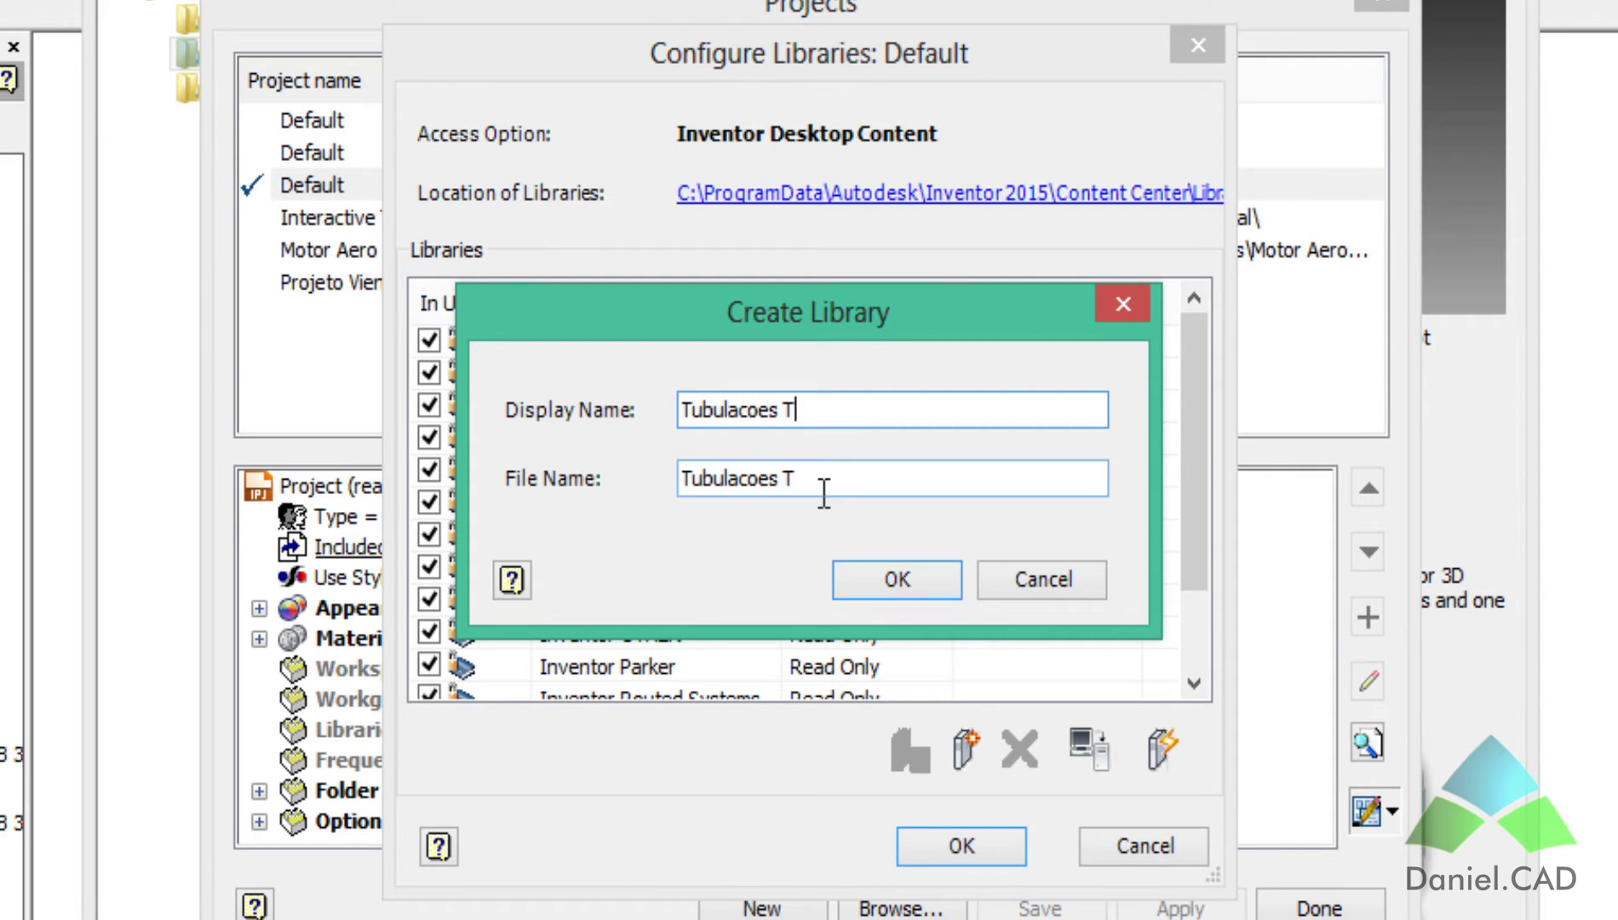
type("igre")
left_click(824, 481)
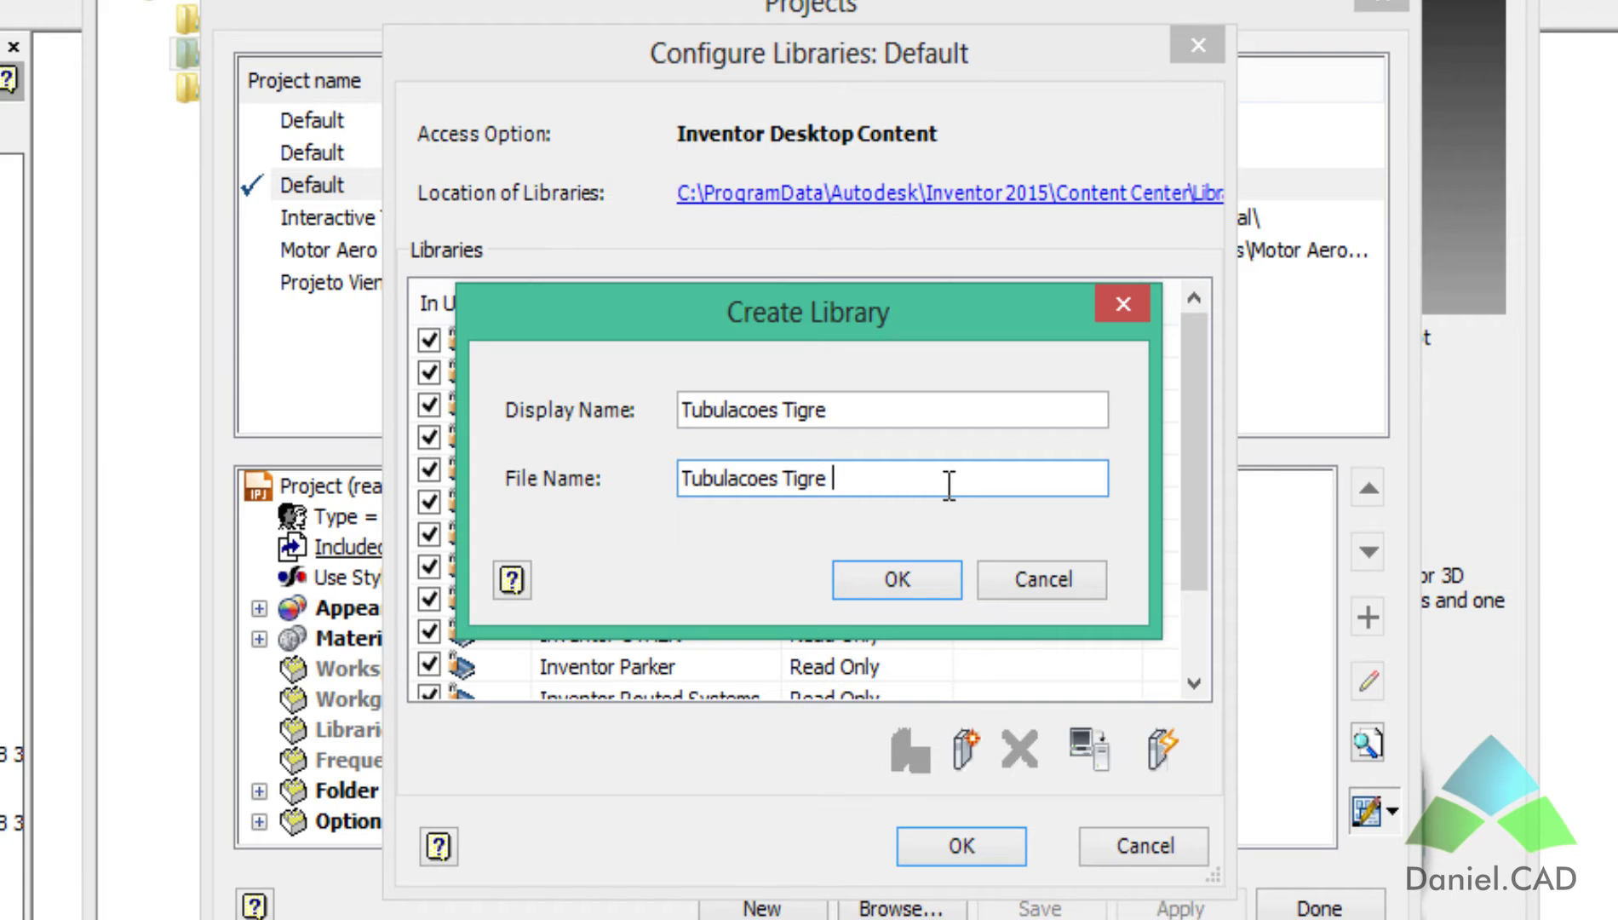
type("2014")
key("BackSpace")
key("BackSpace")
key("BackSpace")
key("BackSpace")
key("BackSpace")
left_click(901, 586)
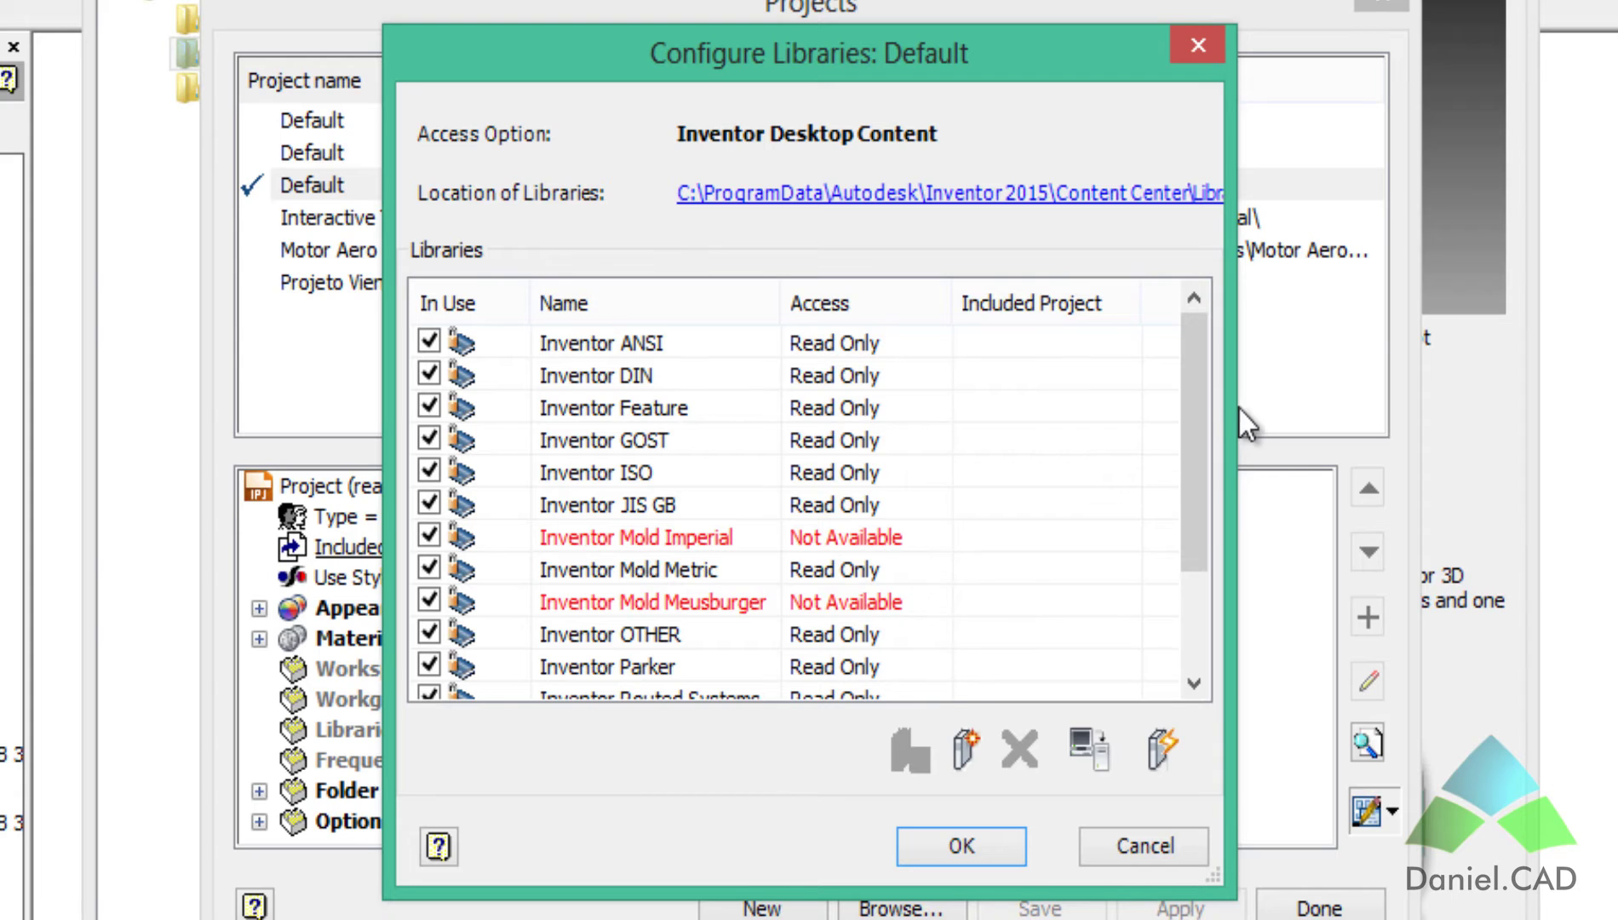
- Review the configured libraries, including the access of Tubulacoes Tigre, and accept the library configuration
left_click_drag(1196, 381, 1220, 487)
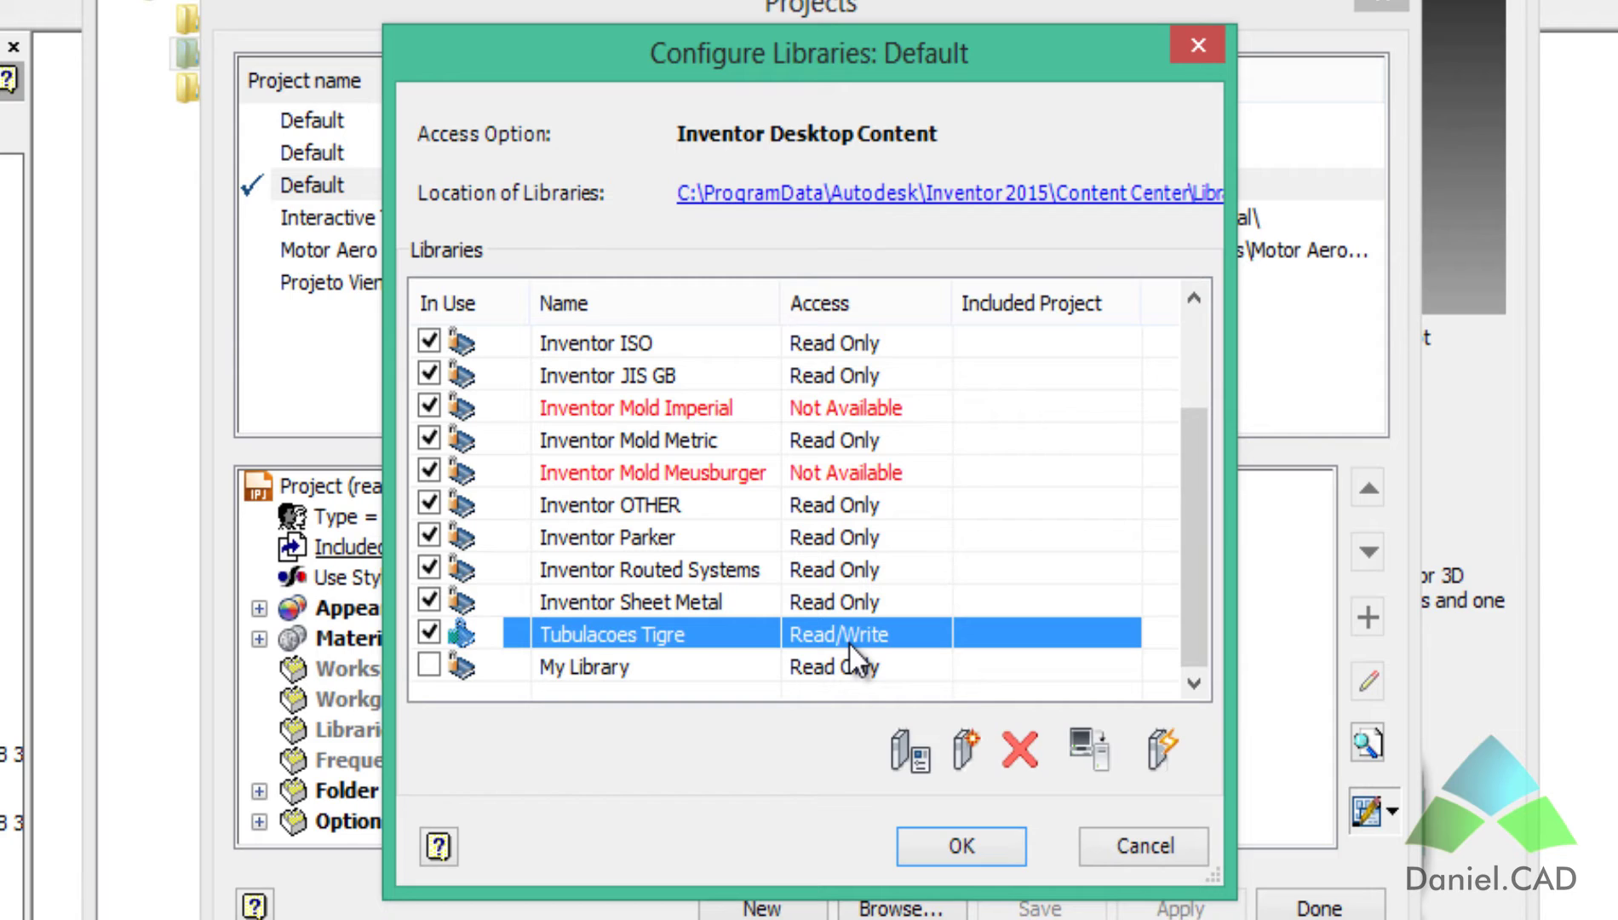
left_click_drag(1181, 547, 1161, 429)
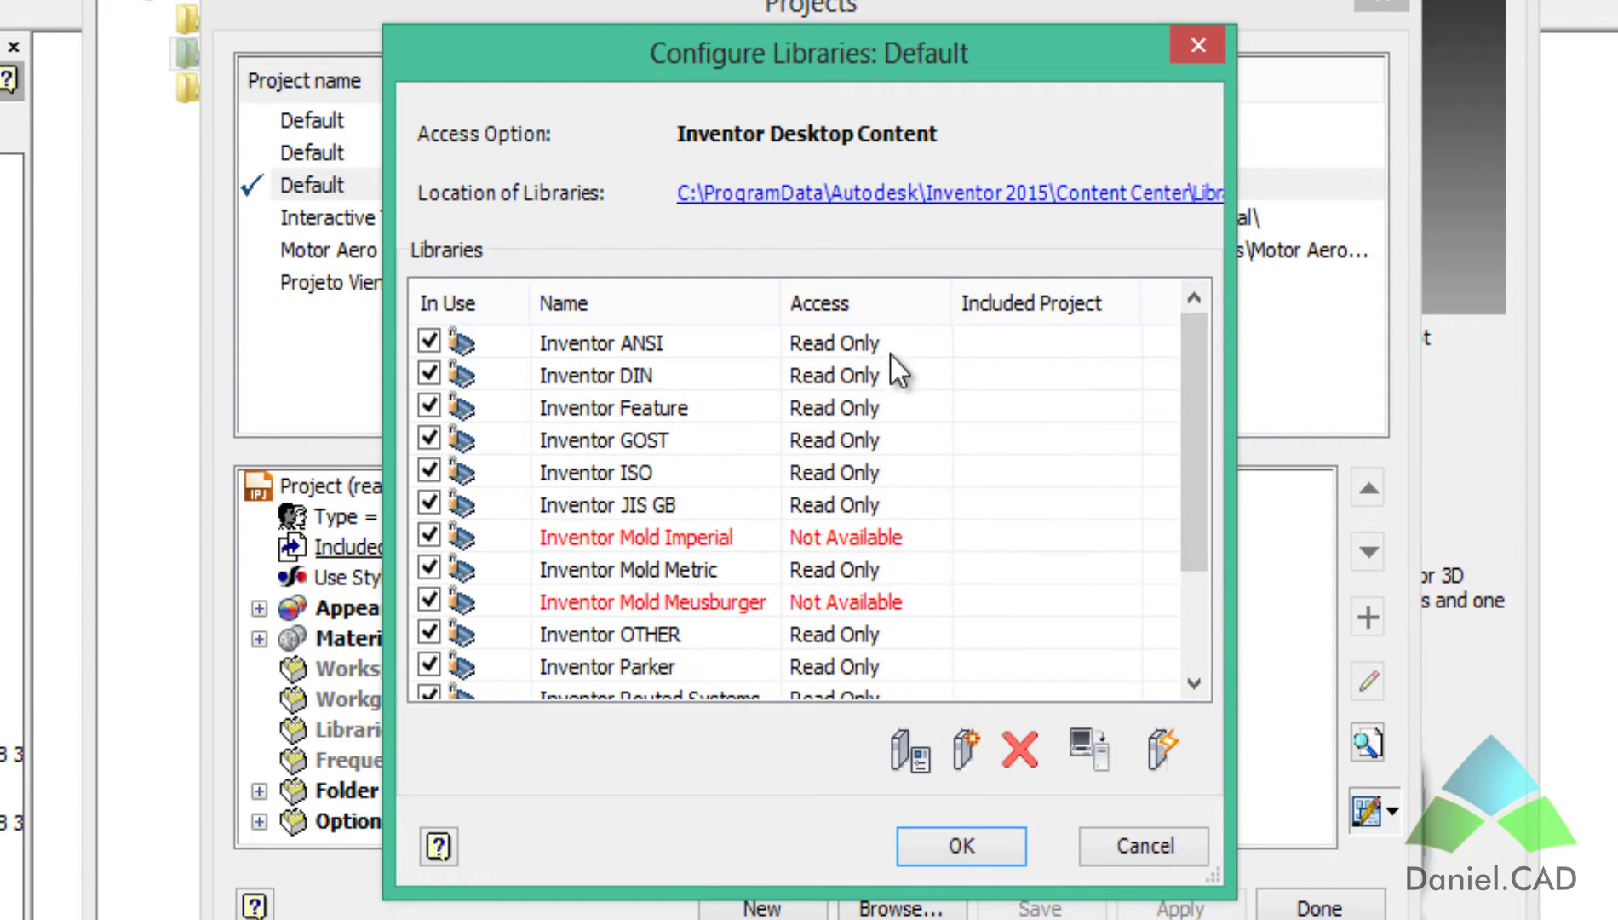
left_click_drag(1175, 367, 1201, 477)
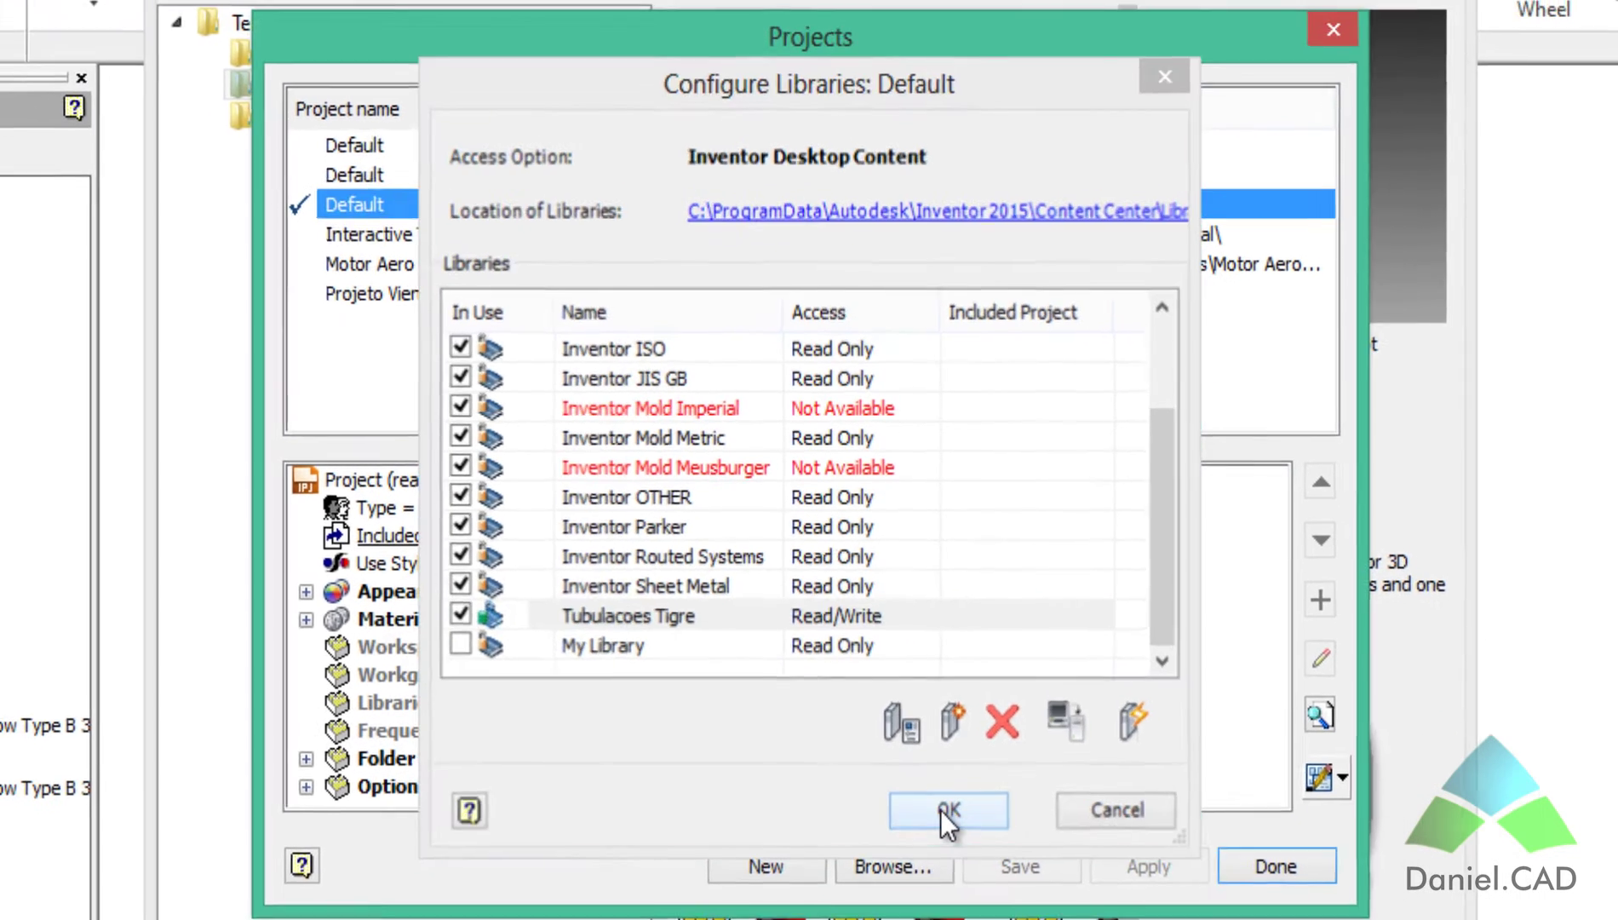
left_click(950, 838)
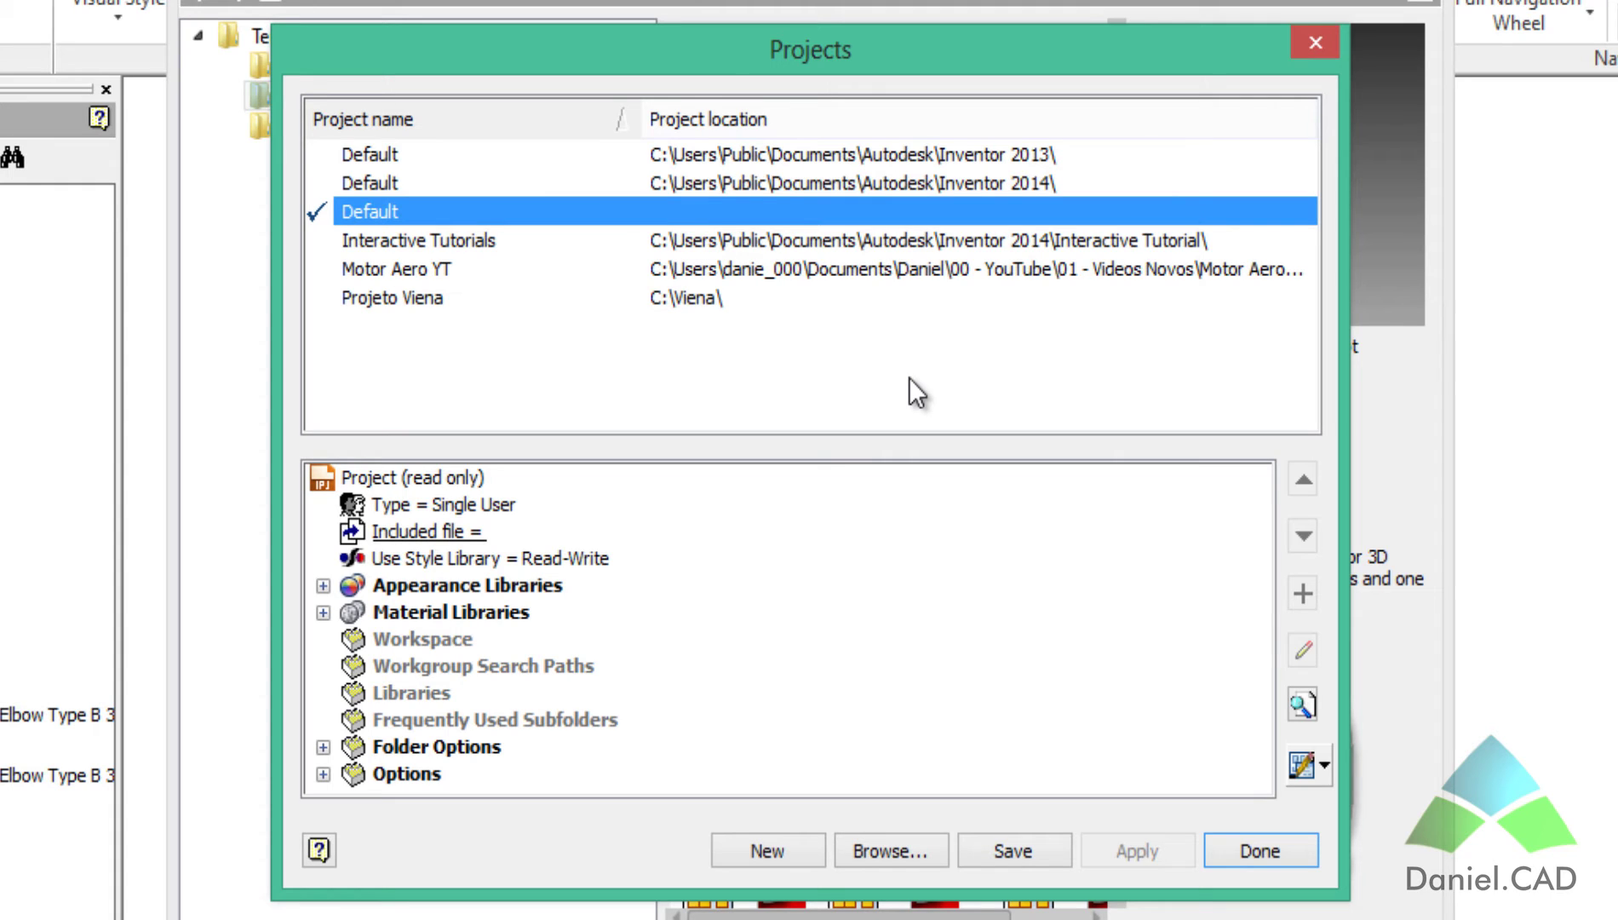
- Check the Use Style Library access options, save the Default project and close the project settings
left_click(484, 559)
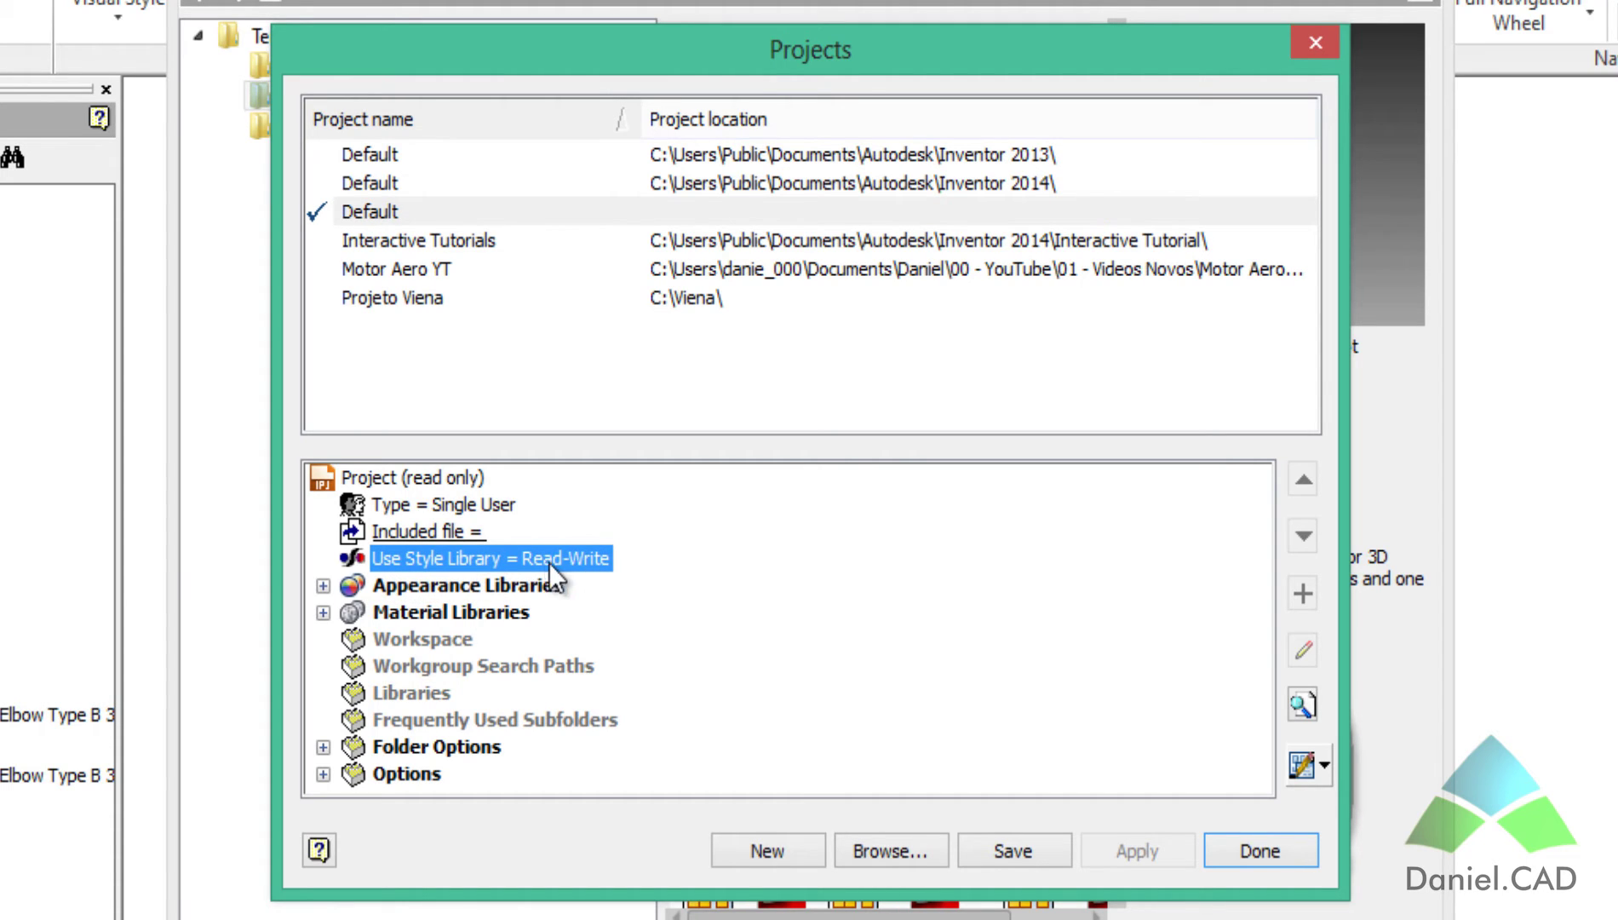
left_click(491, 558)
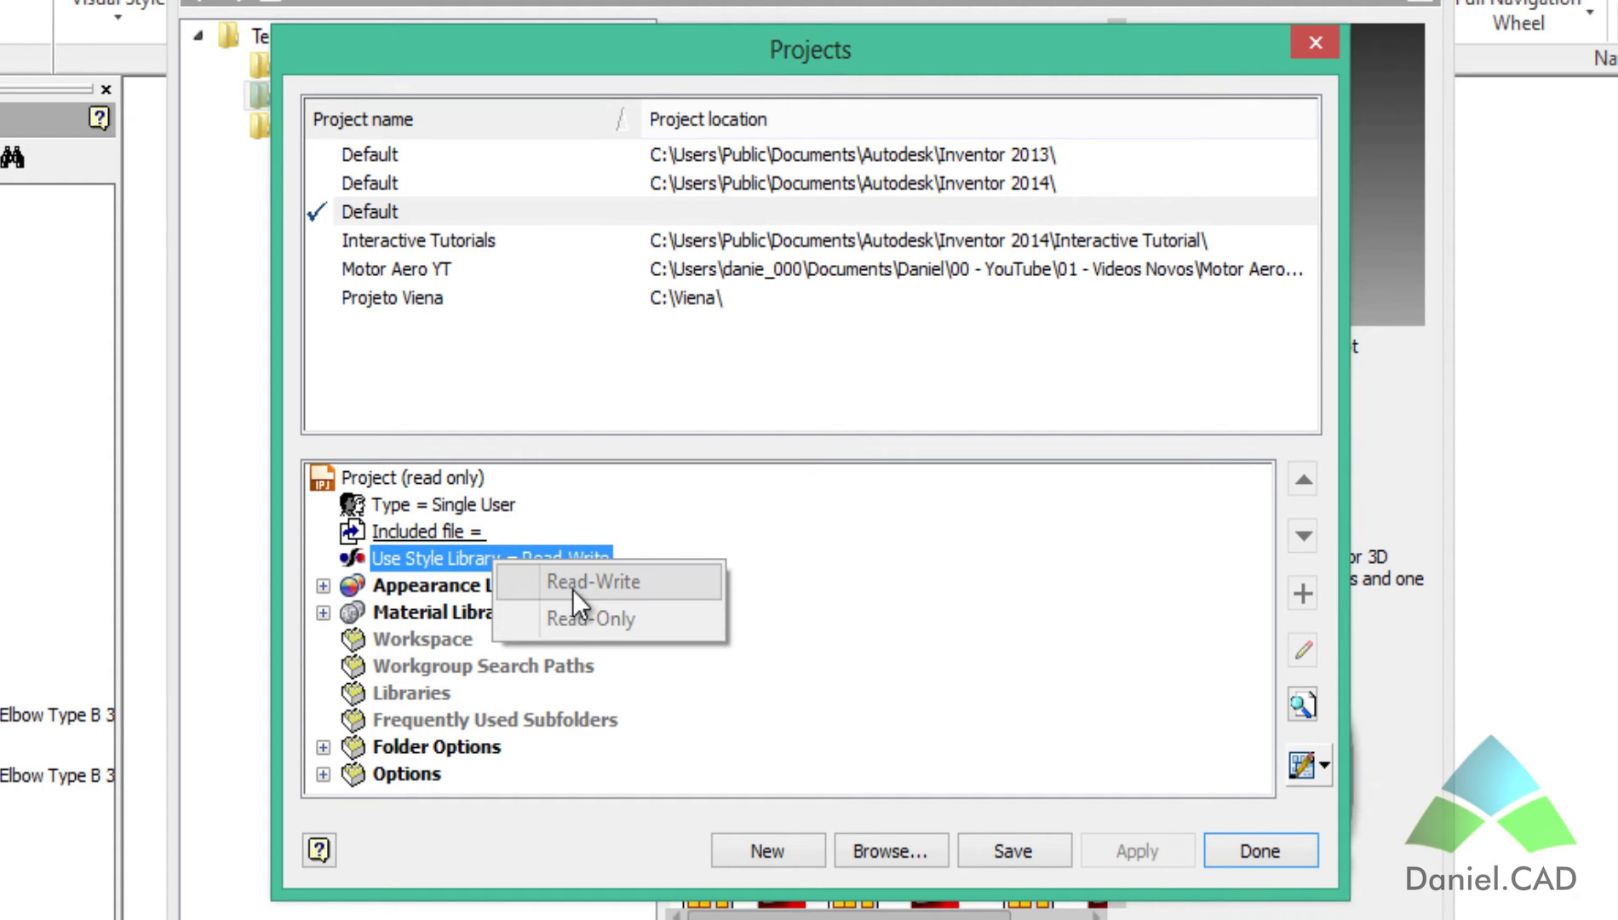
left_click(445, 559)
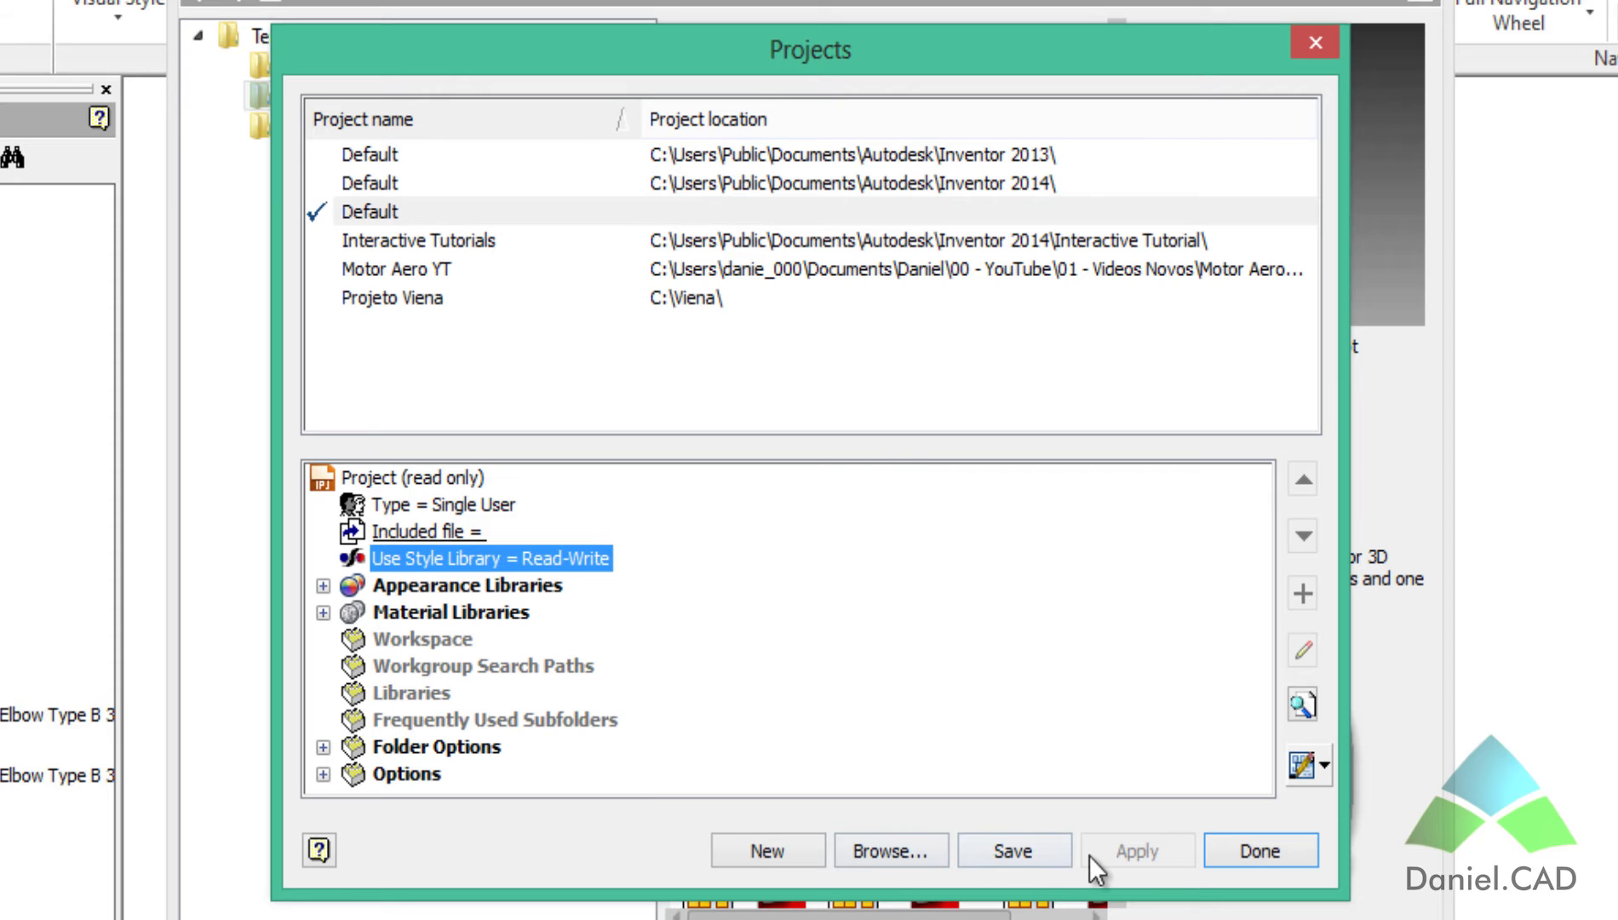
left_click(1049, 852)
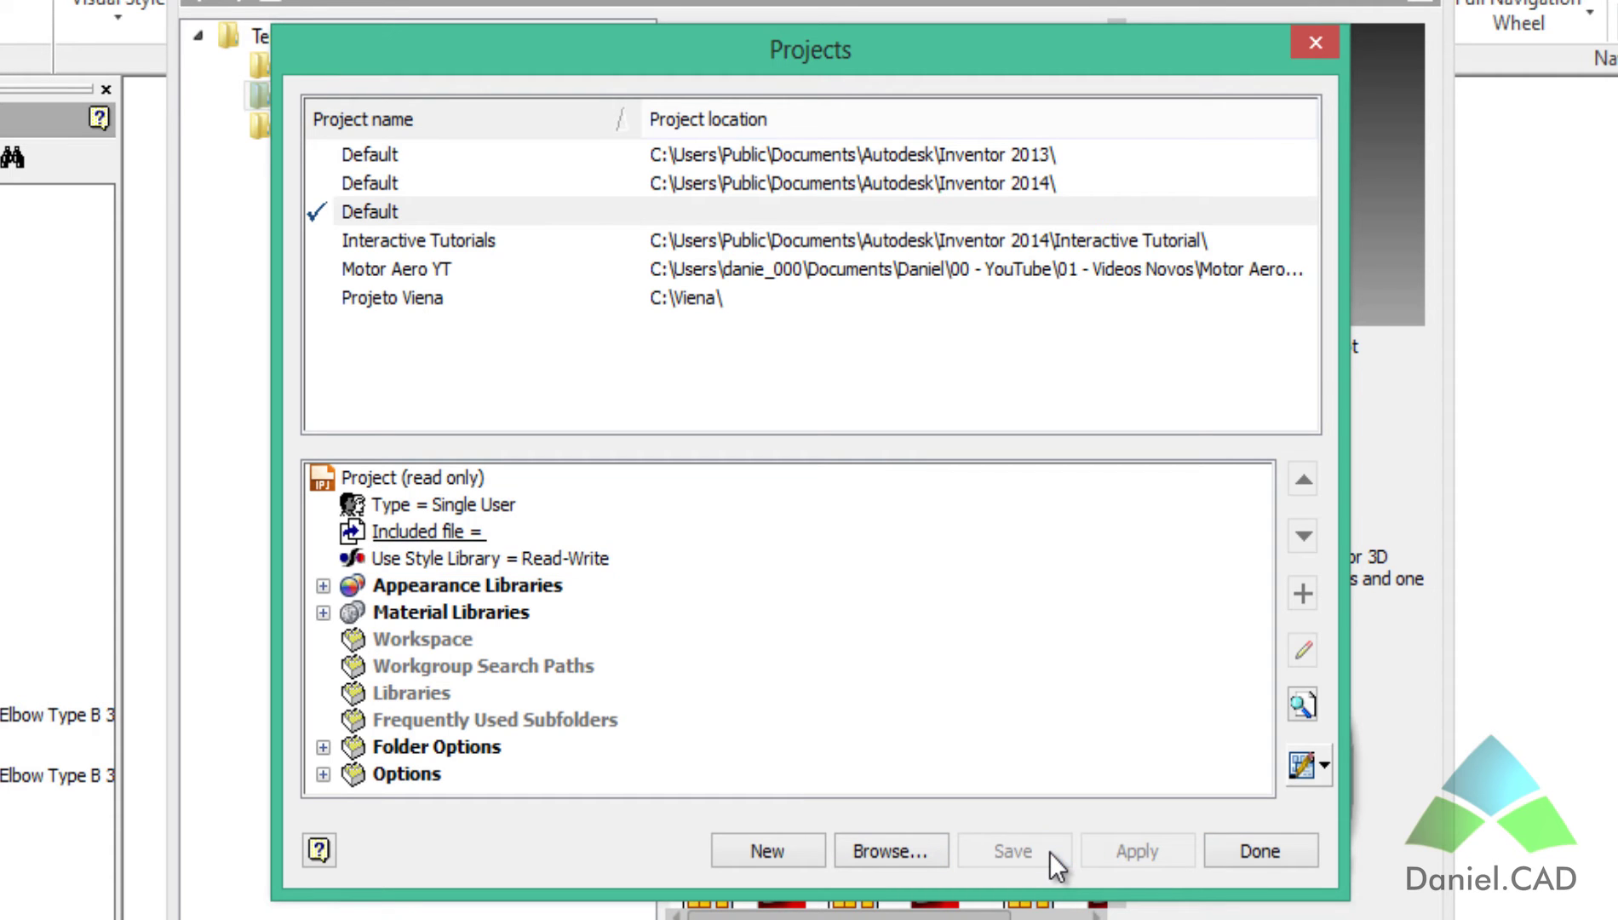
left_click(1261, 851)
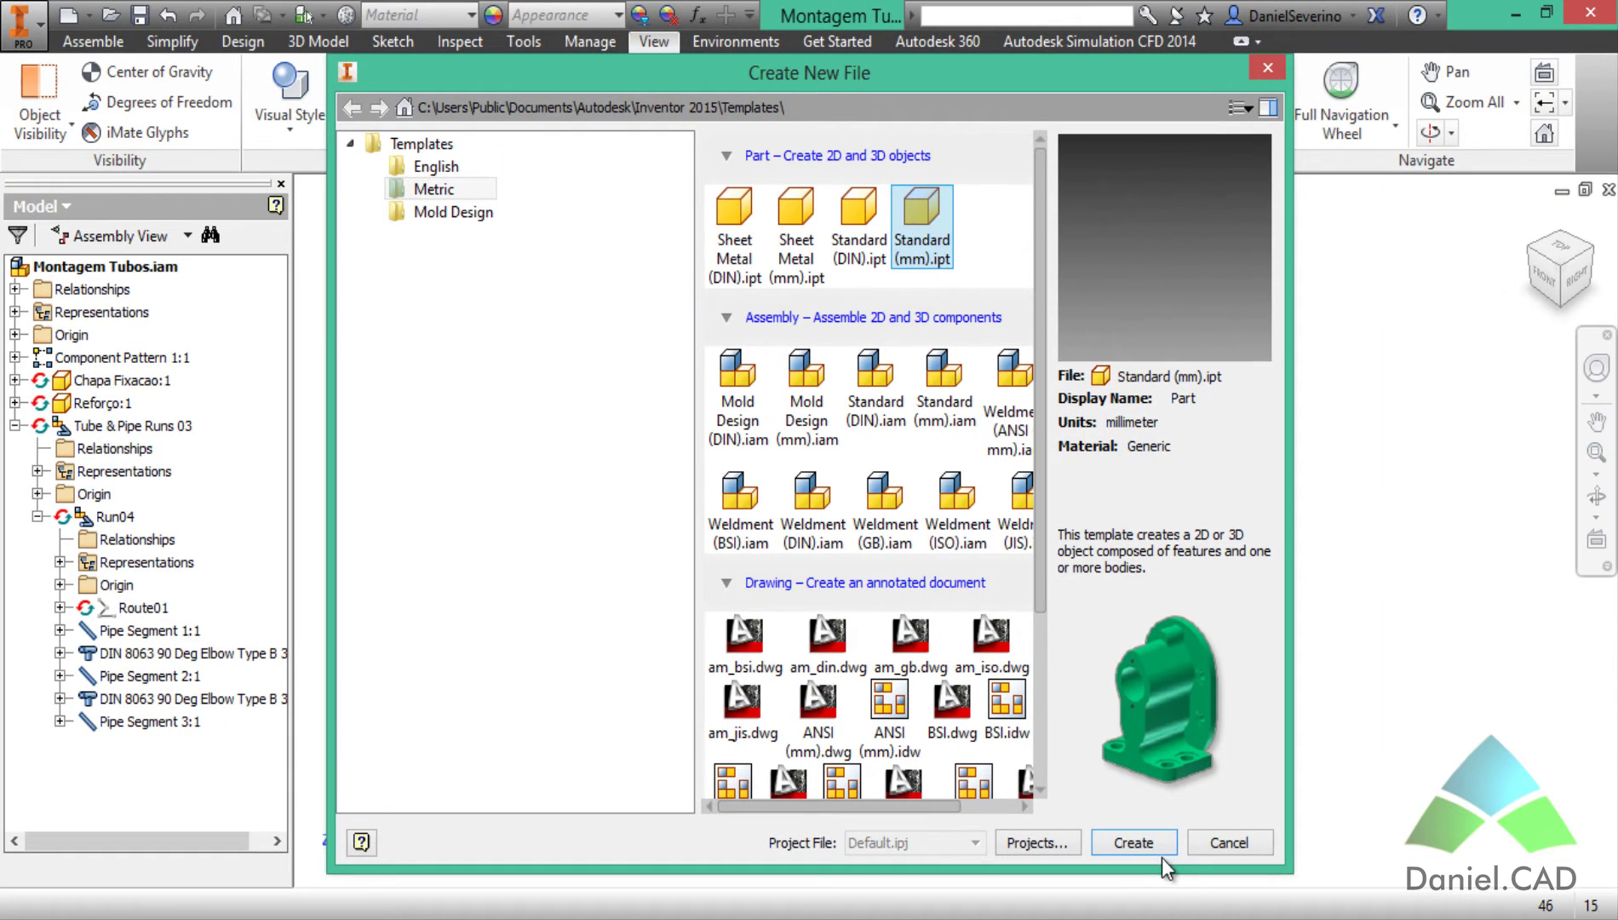
- Create a part from the Standard (mm).ipt template and start a 2D sketch on the XZ plane
left_click(1134, 843)
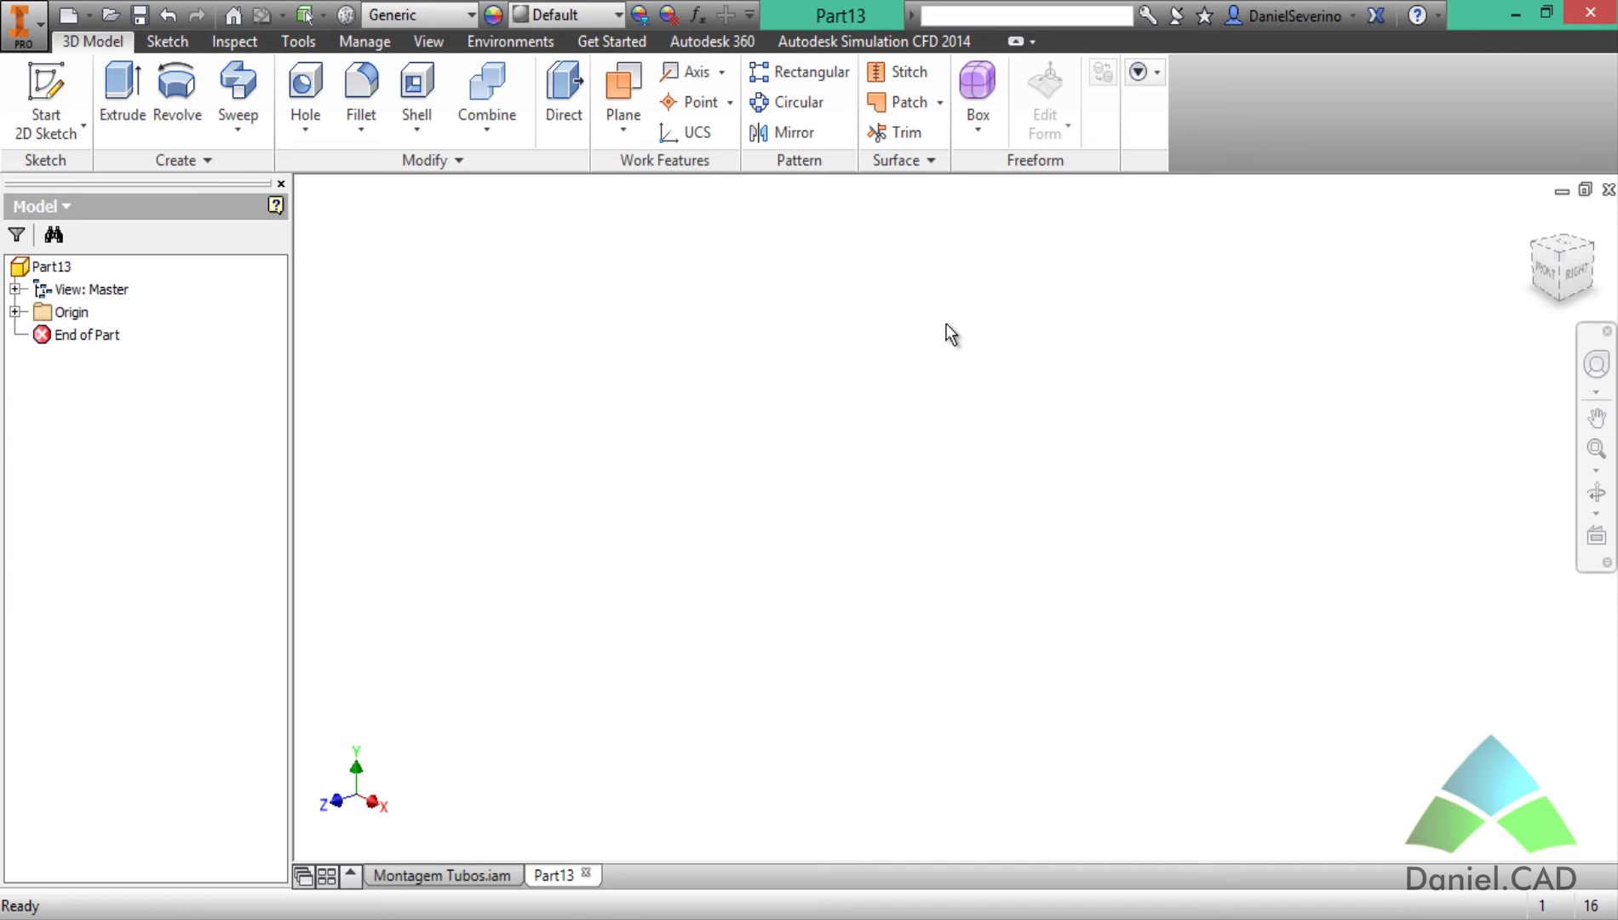
left_click(70, 107)
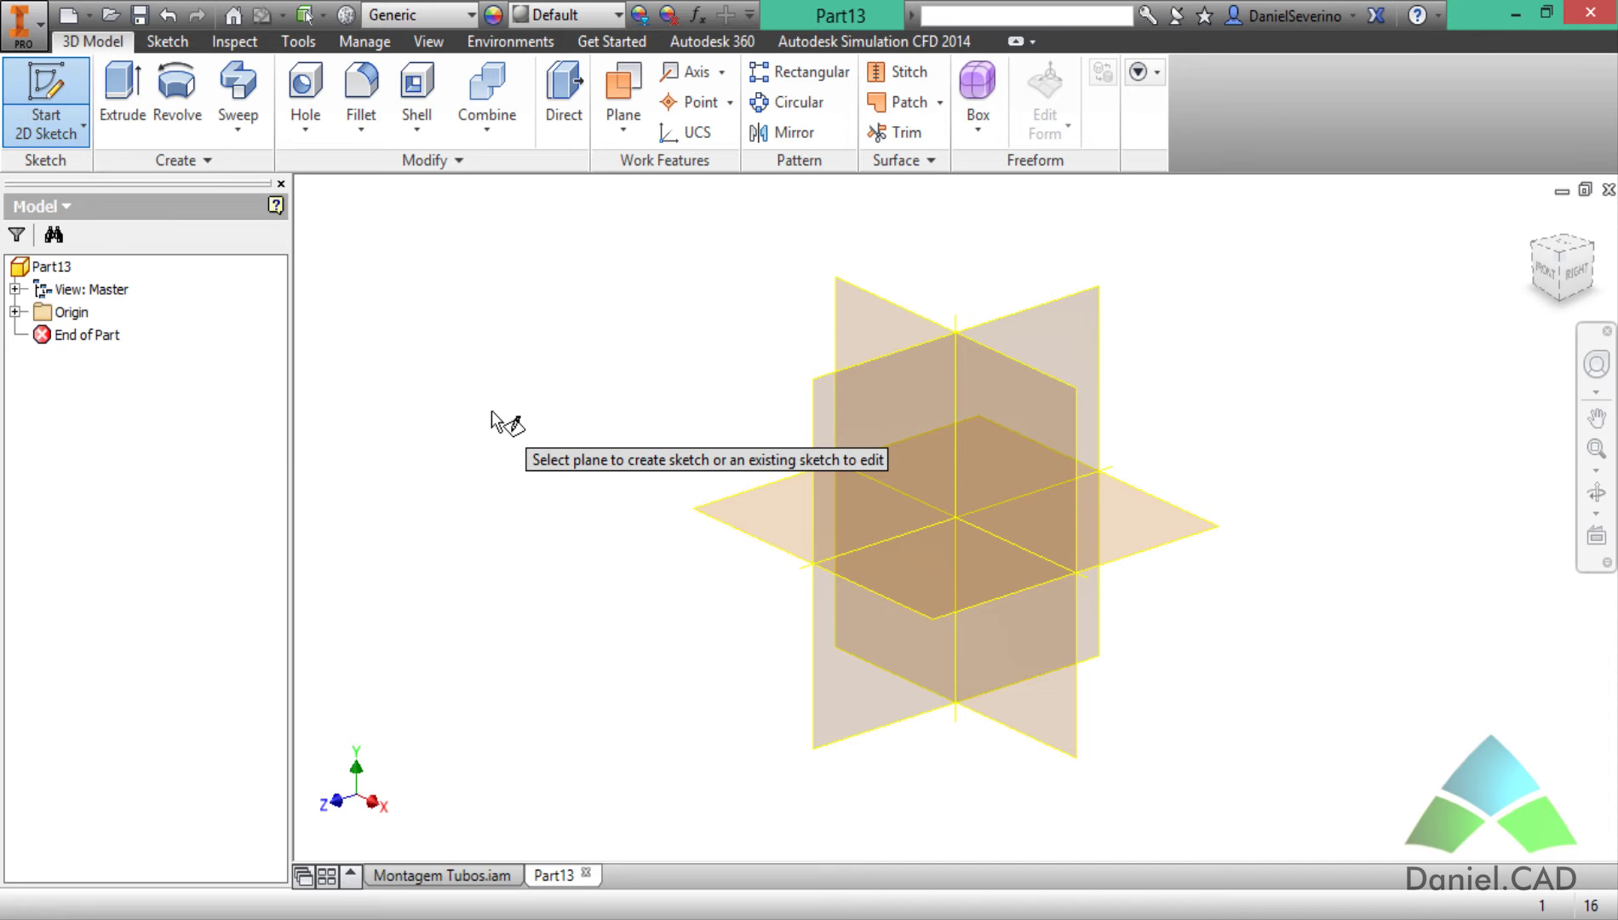
key("F6")
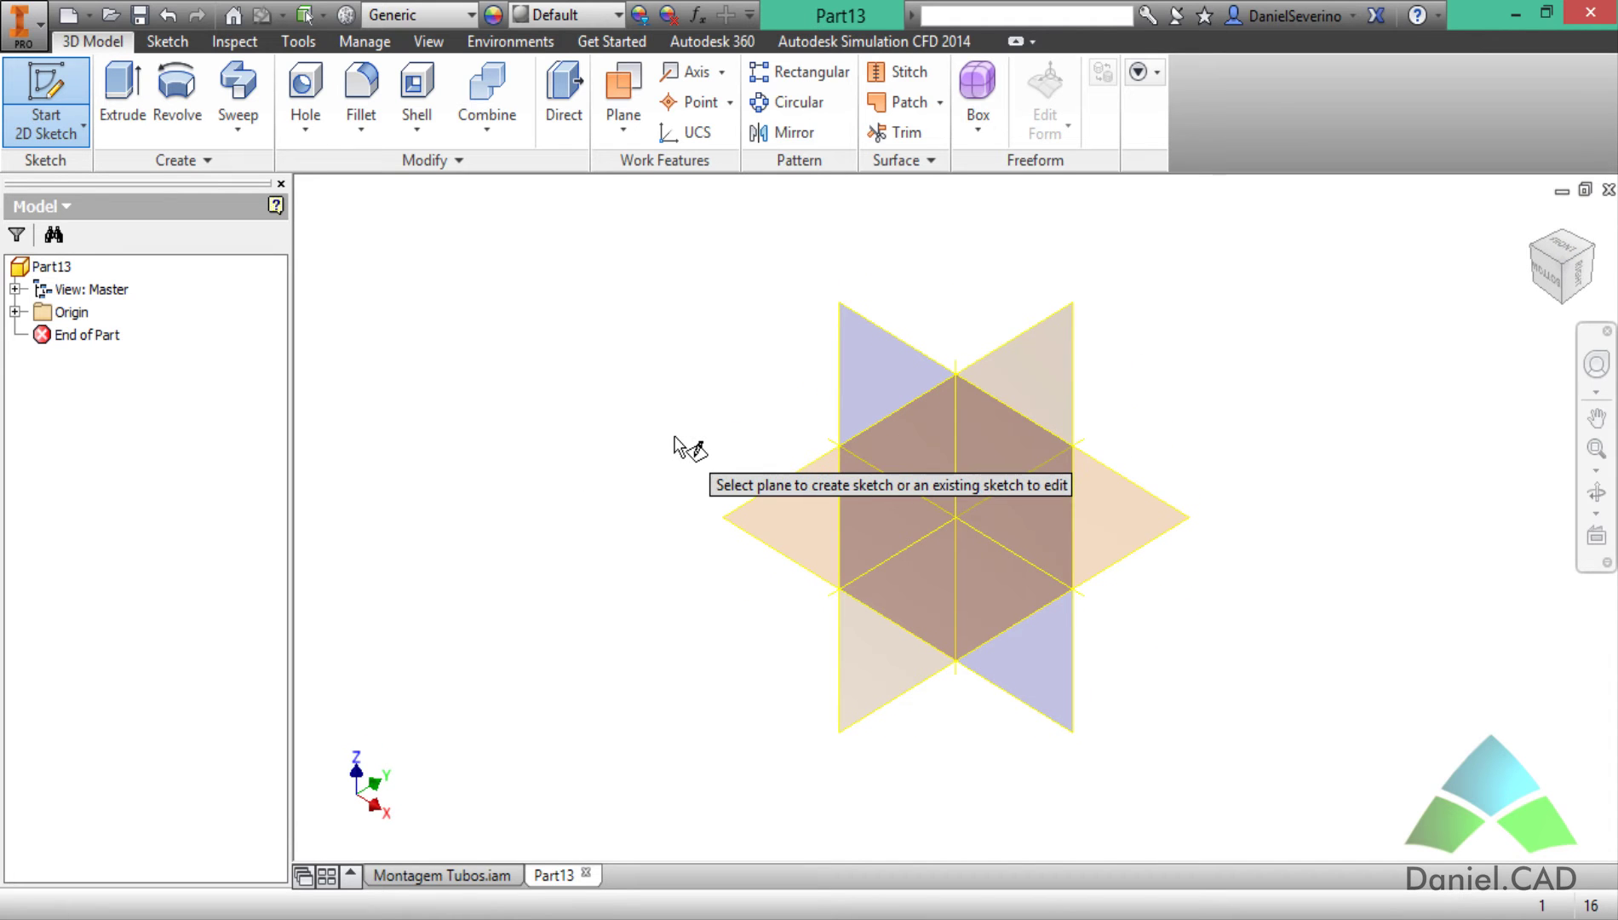
left_click(862, 362)
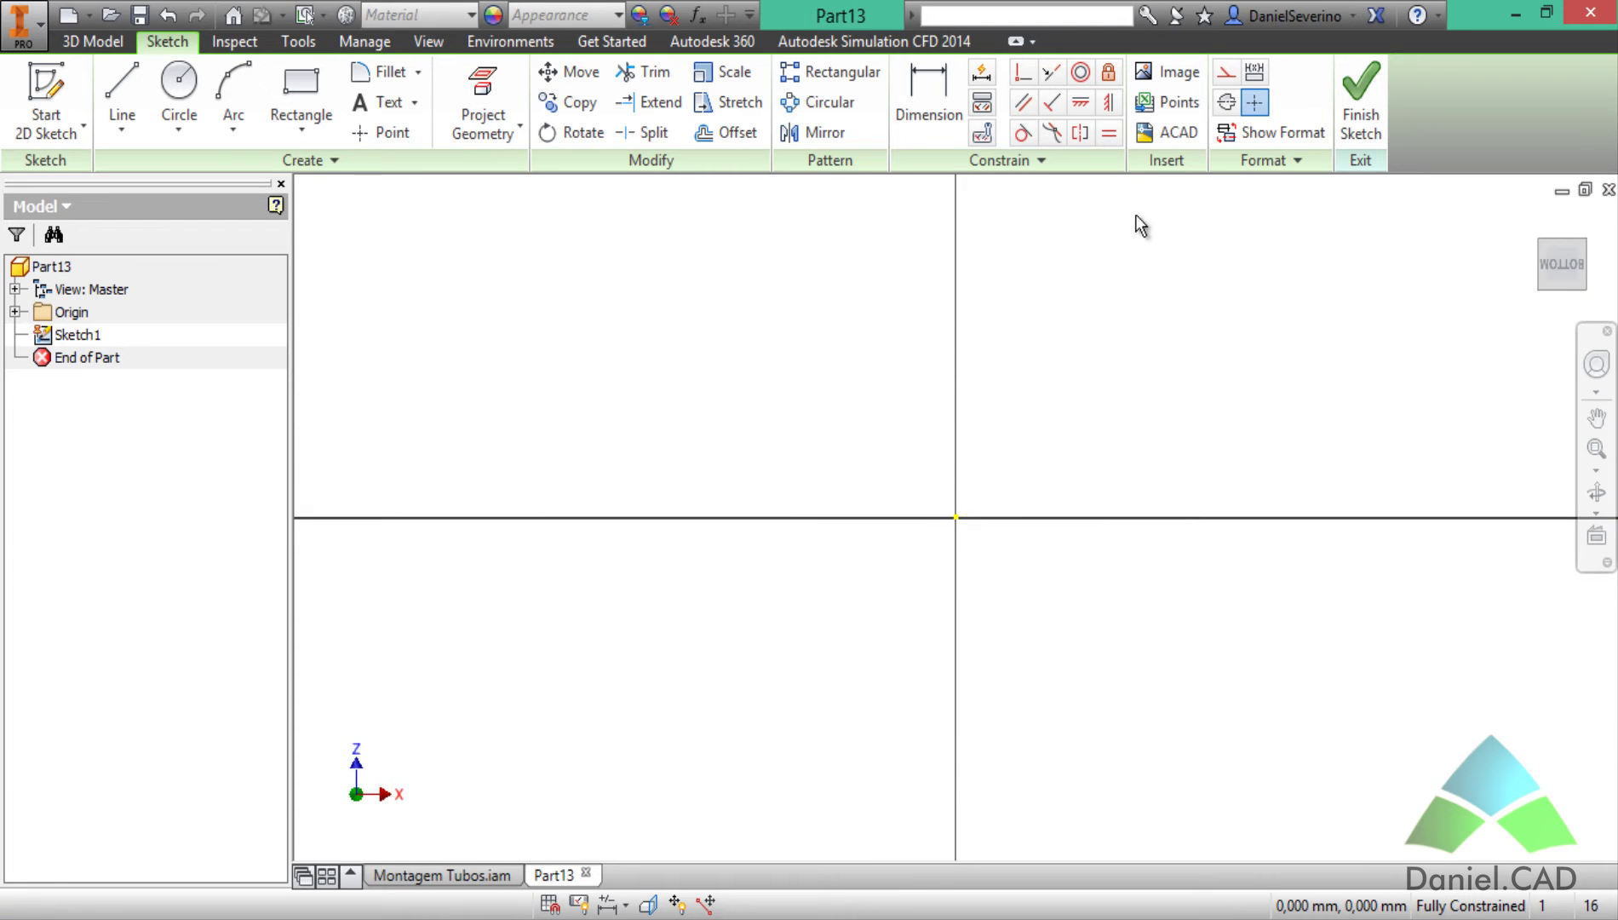
- Consult the coupling drawing in the browser, and in Inventor sketch a horizontal centerline about 18 mm long from the origin
key("alt+Tab")
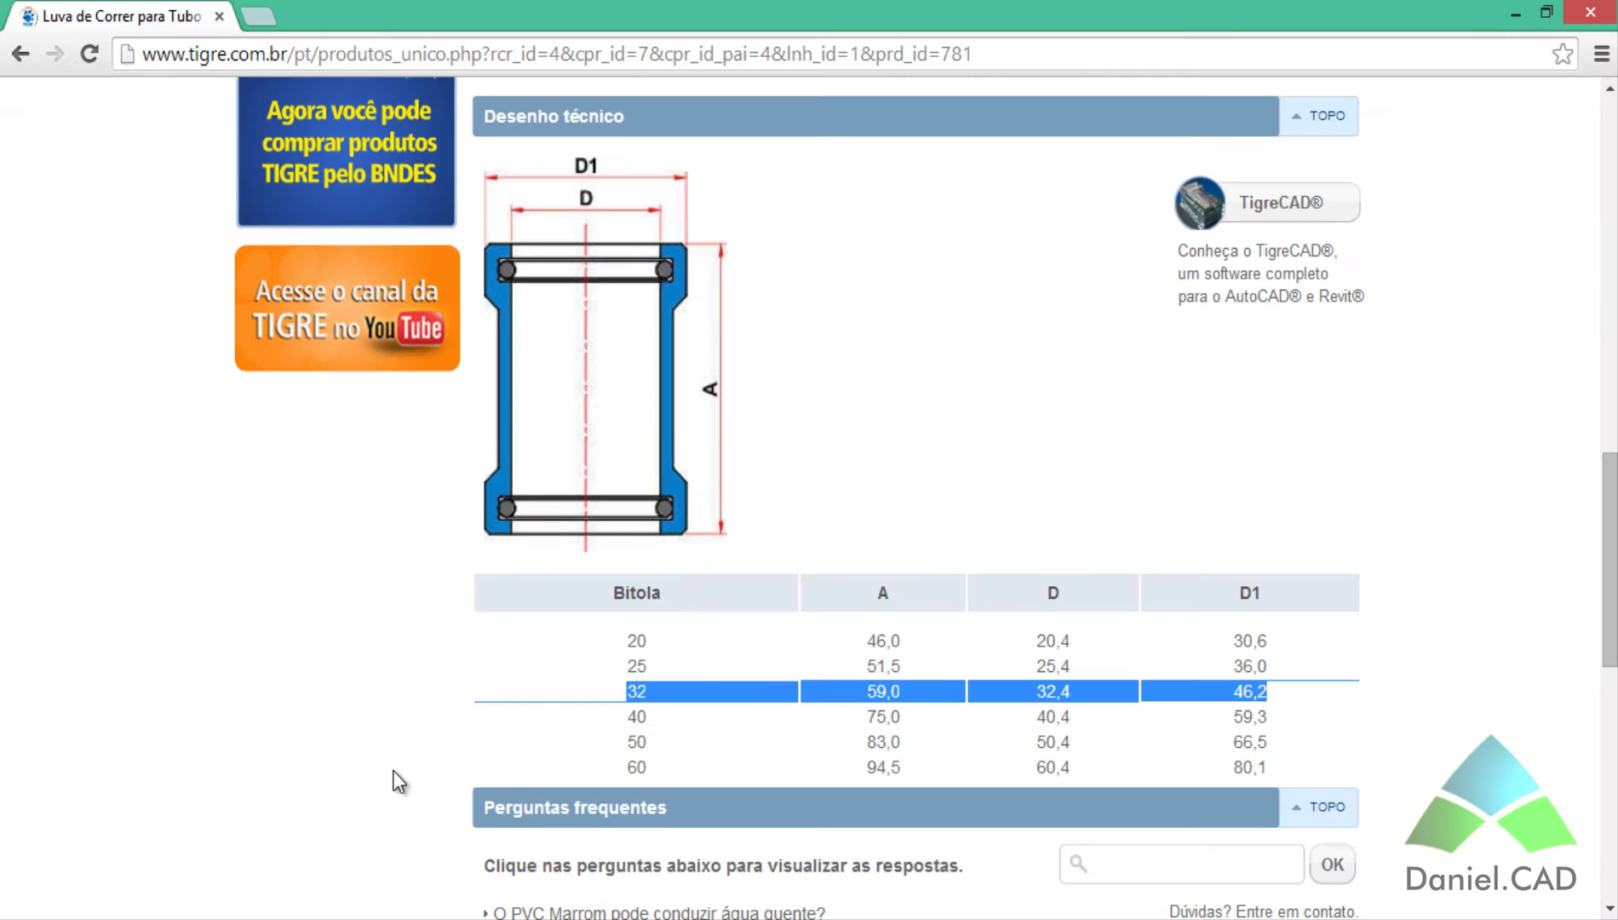
left_click(788, 498)
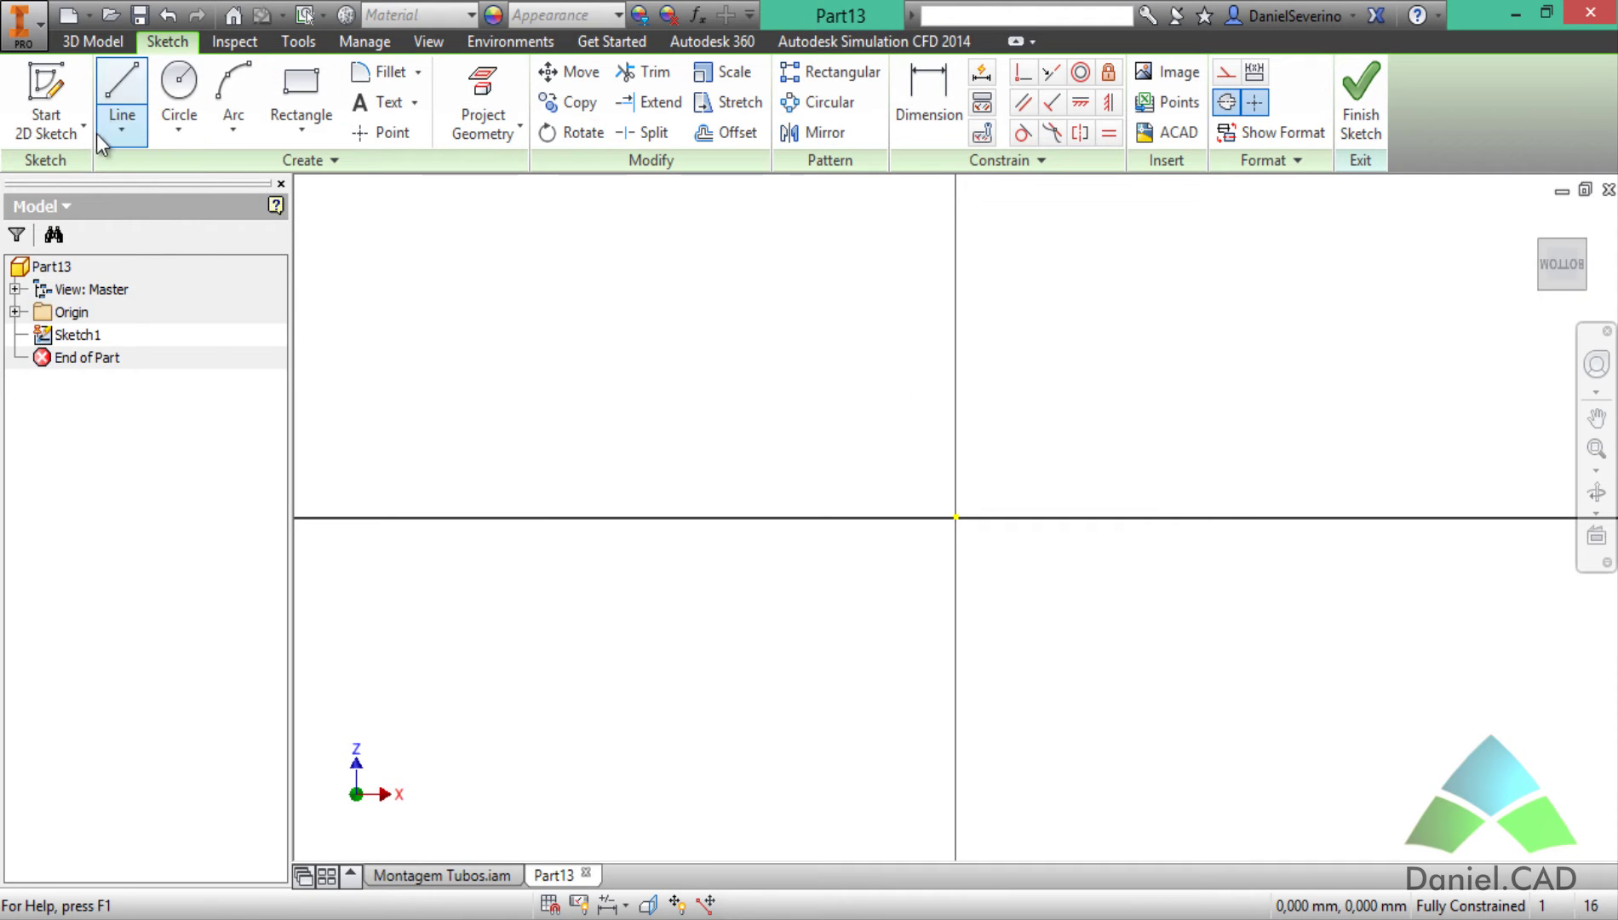
left_click(121, 130)
left_click(136, 81)
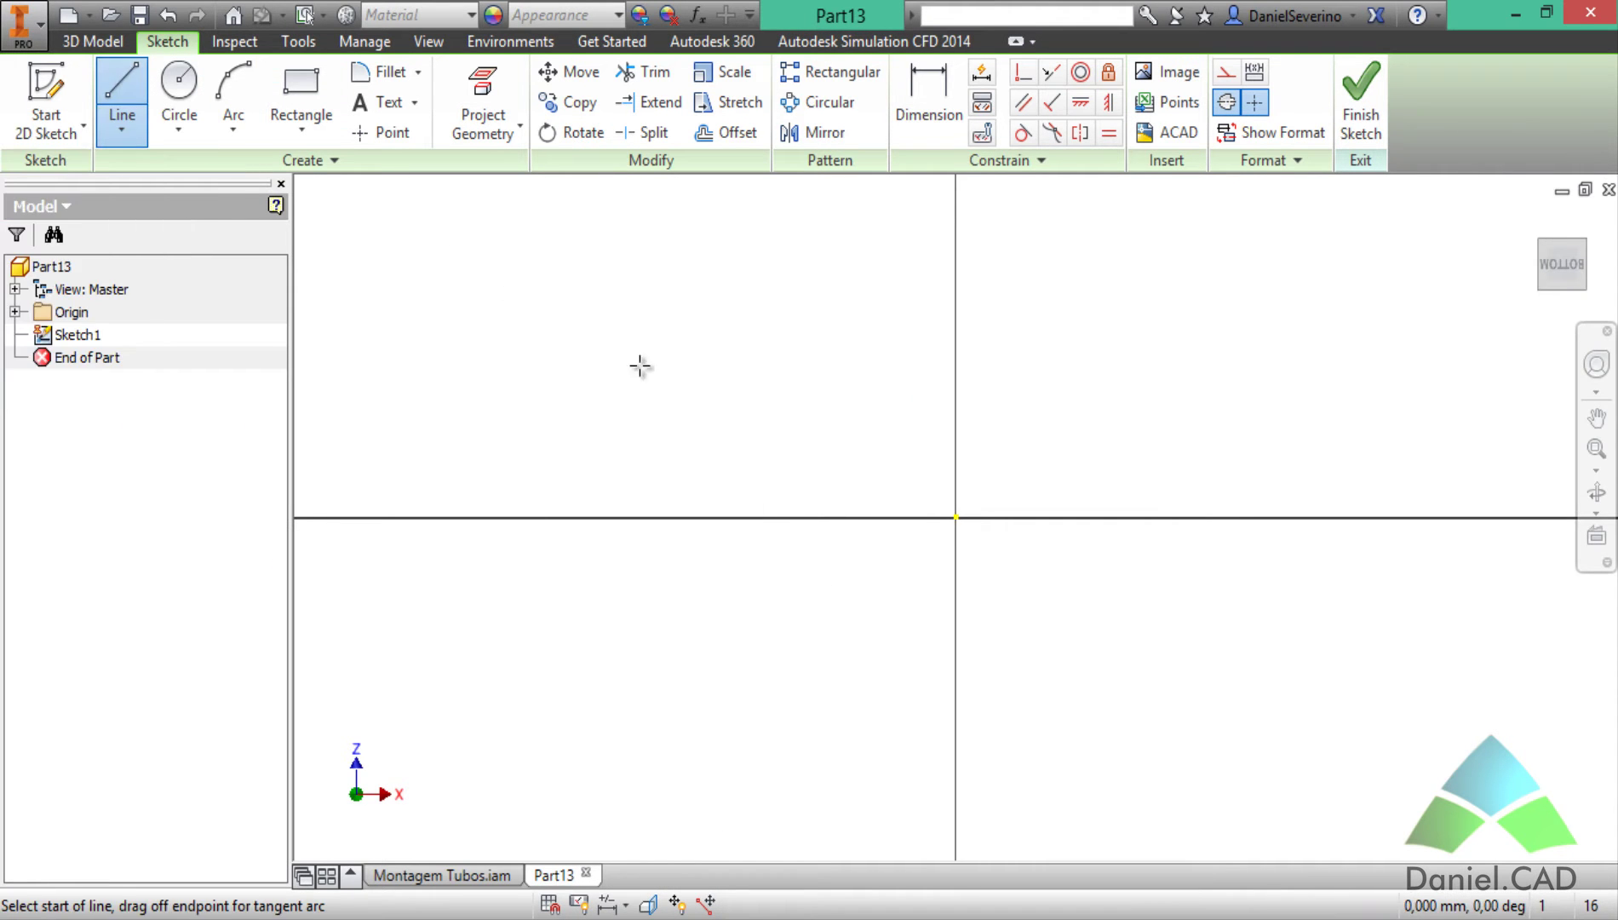
left_click(956, 517)
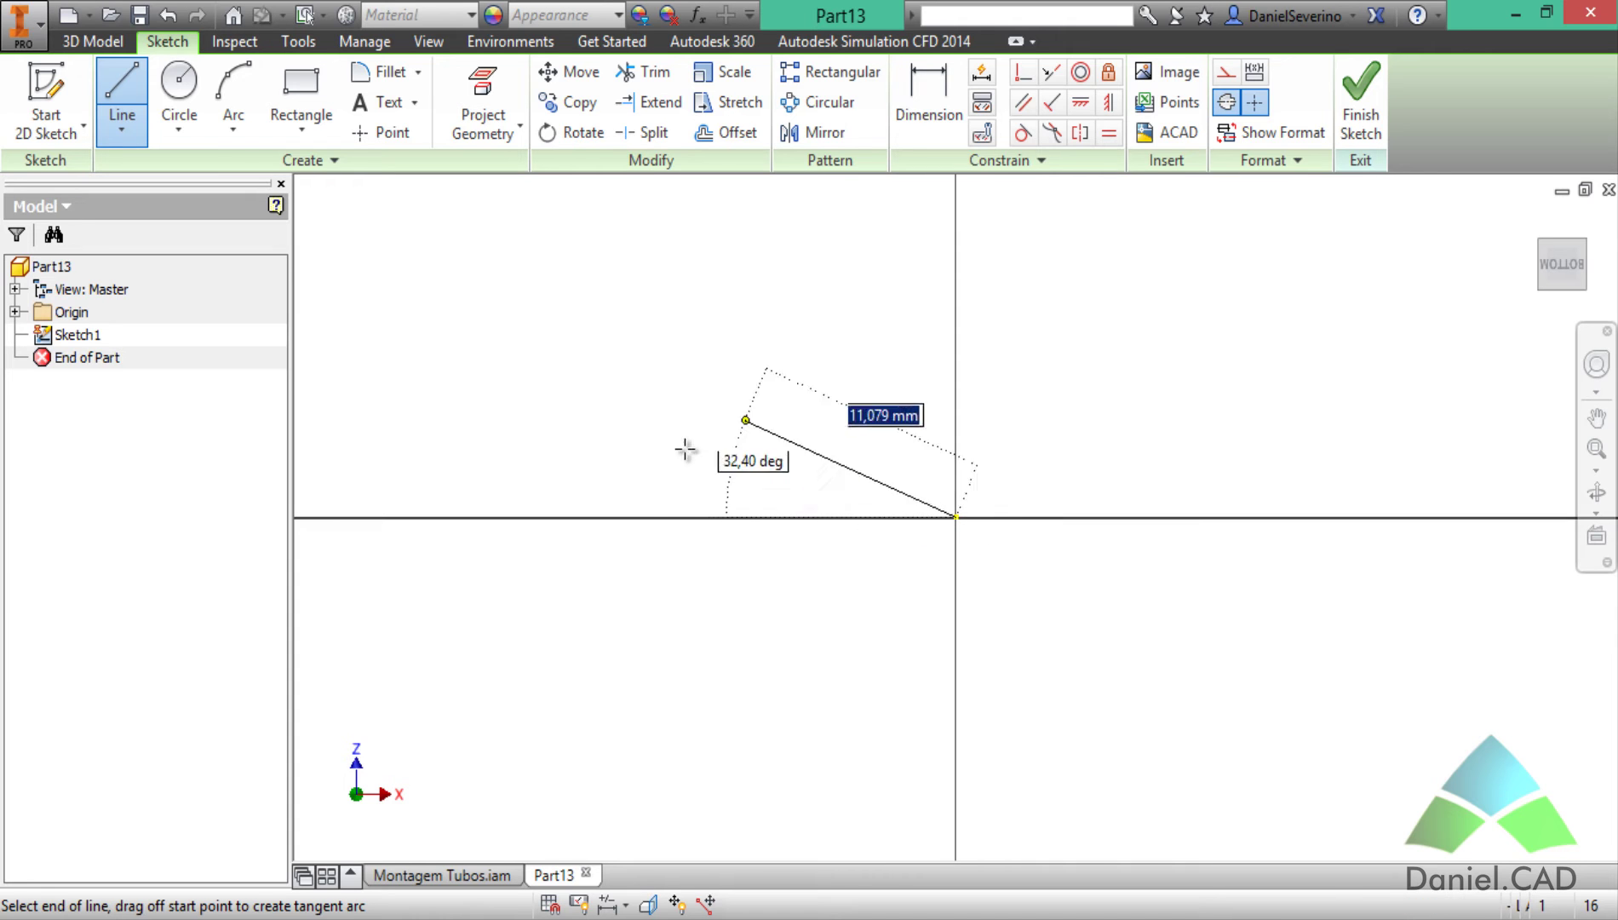
left_click(662, 517)
key("Escape")
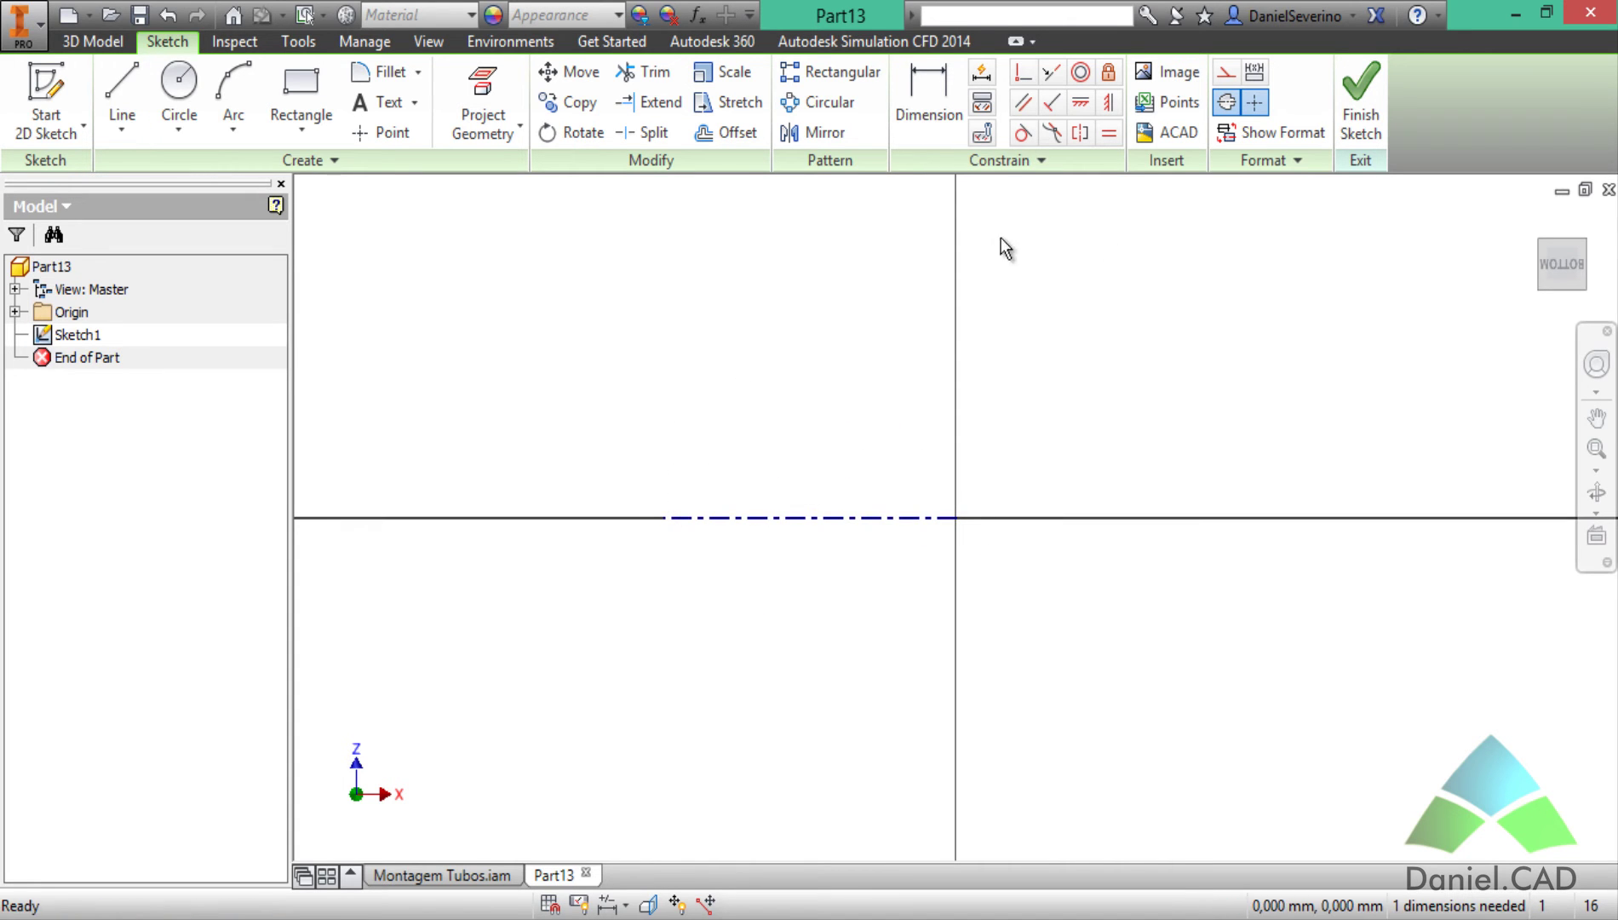
- Sketch the coupling's wall profile above the centerline, starting with a horizontal line about as long as the centerline
left_click(129, 83)
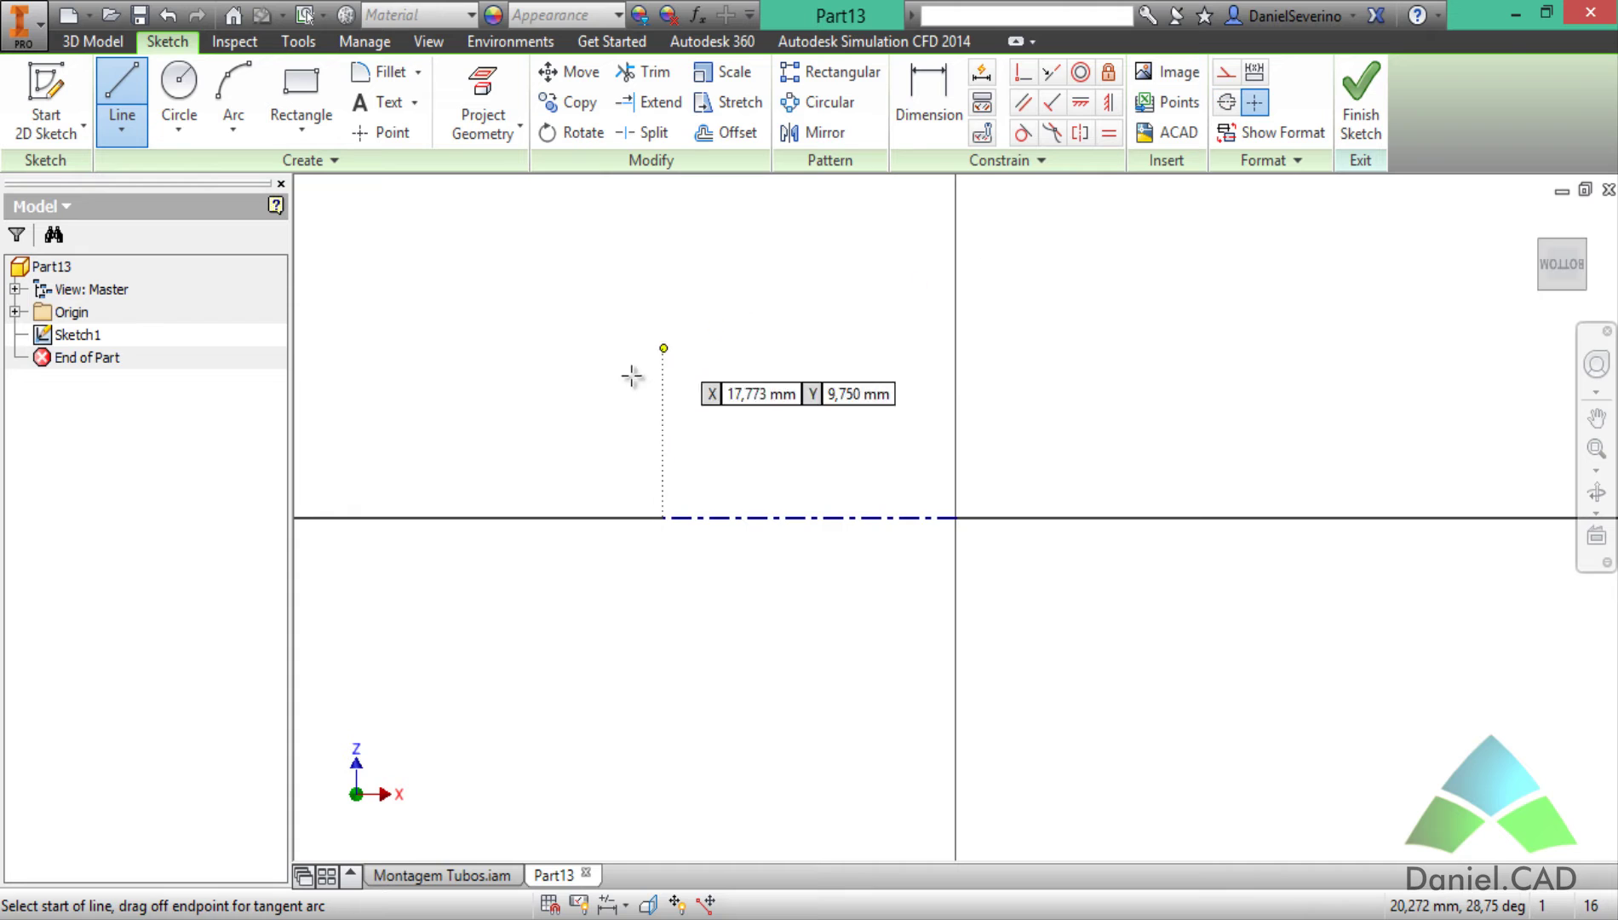
left_click(662, 408)
left_click(956, 408)
left_click(917, 333)
key("Escape")
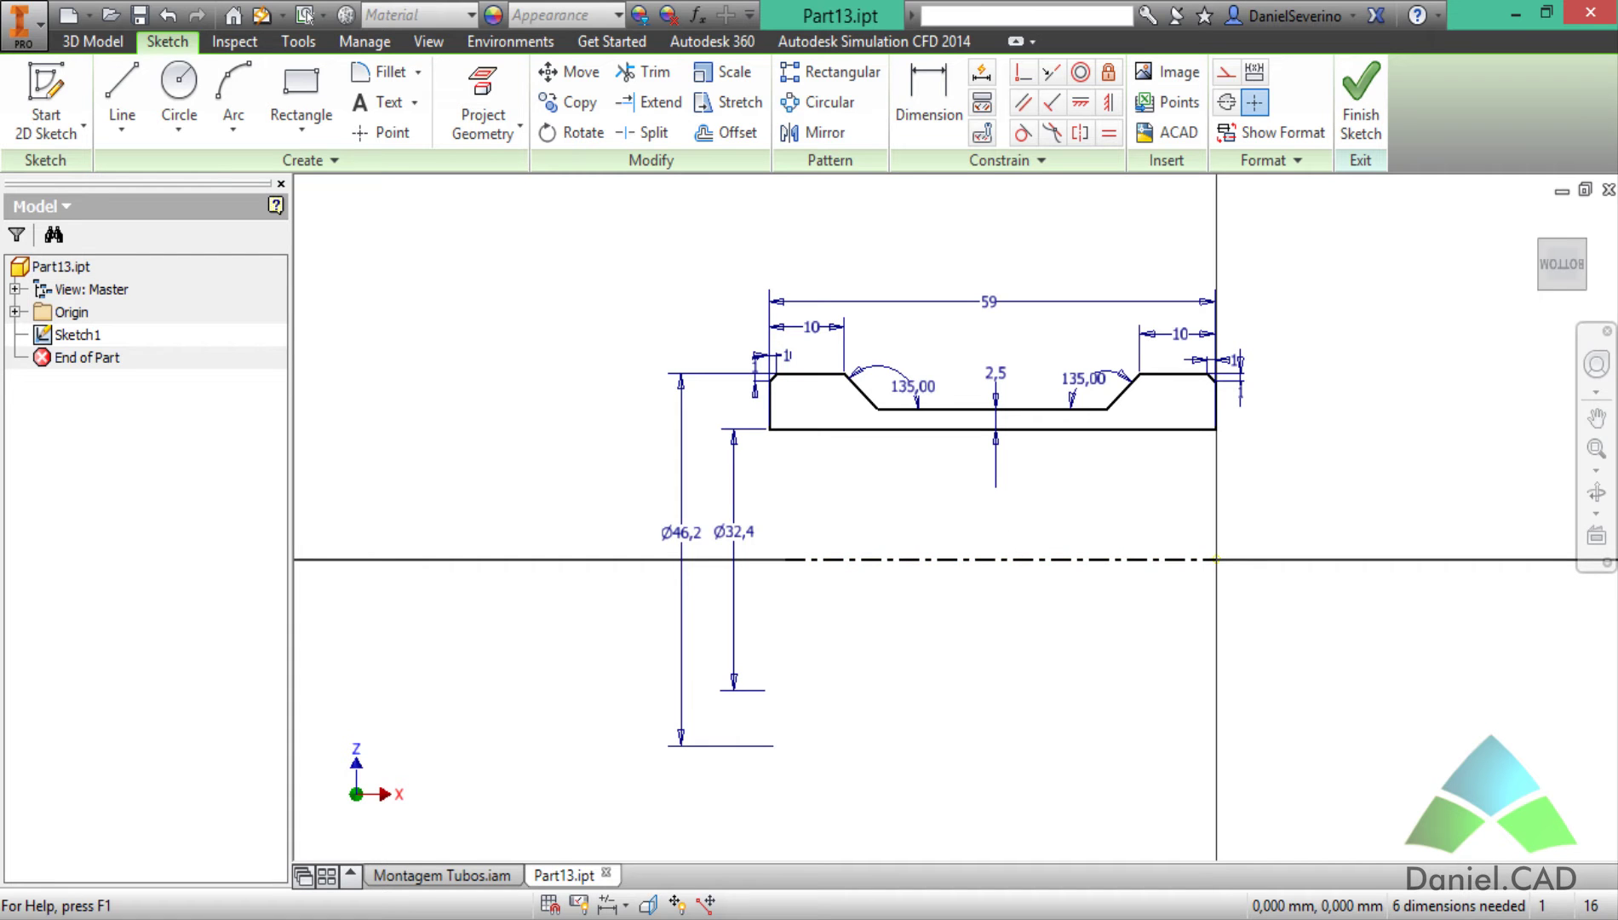
- Switch to the browser to compare the coupling's dimension table, and return to the profile sketch in Inventor
left_click(372, 917)
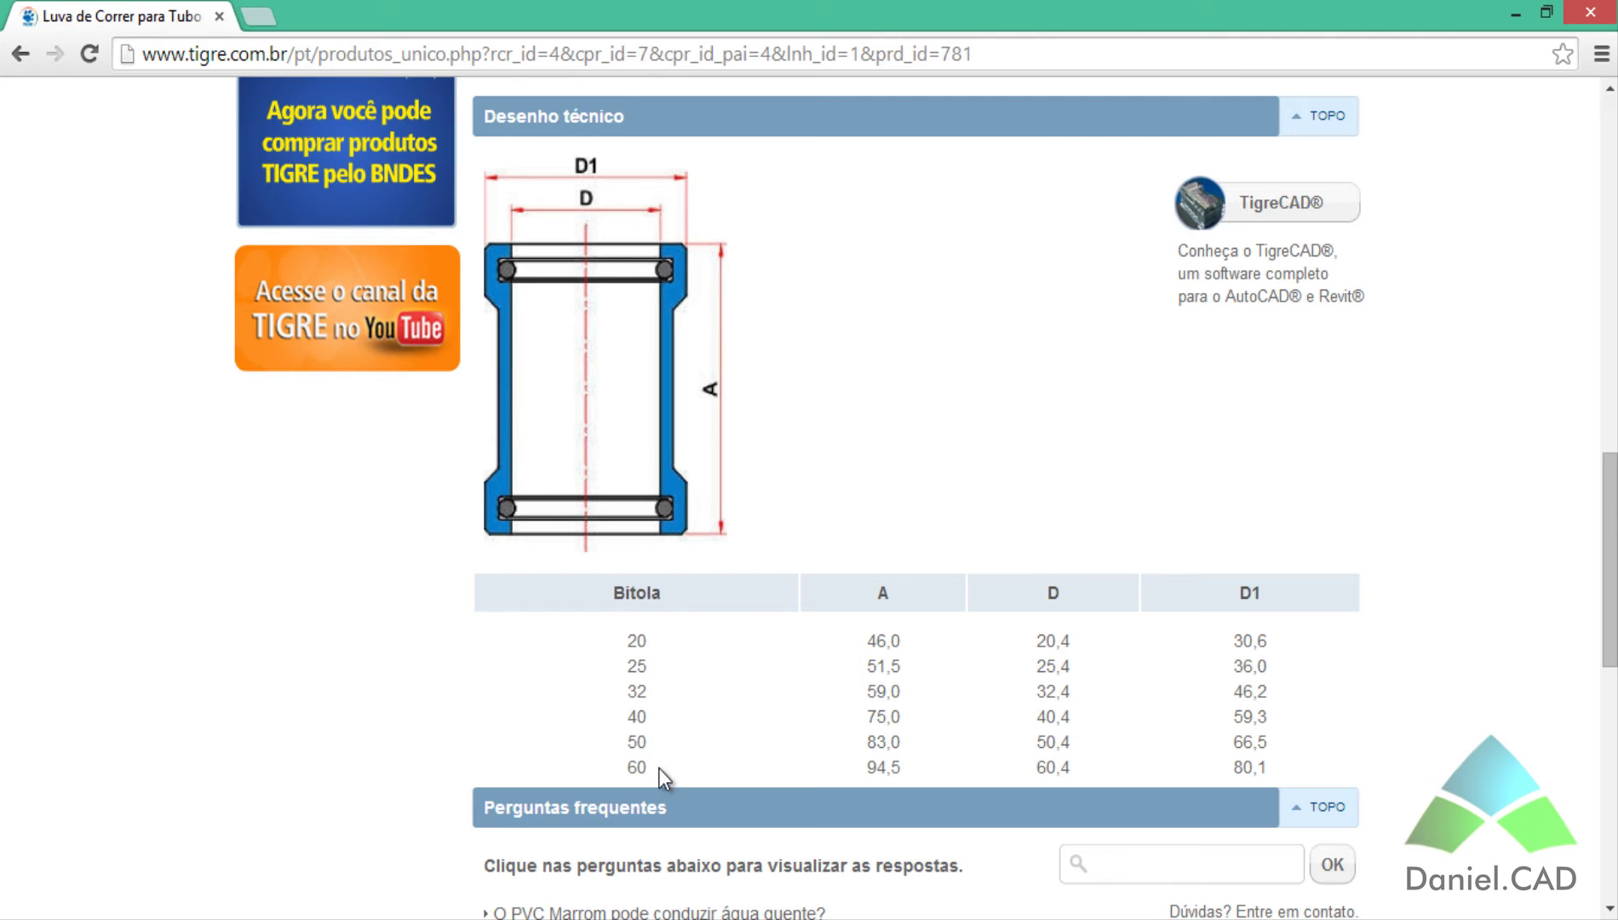
key("alt+Tab")
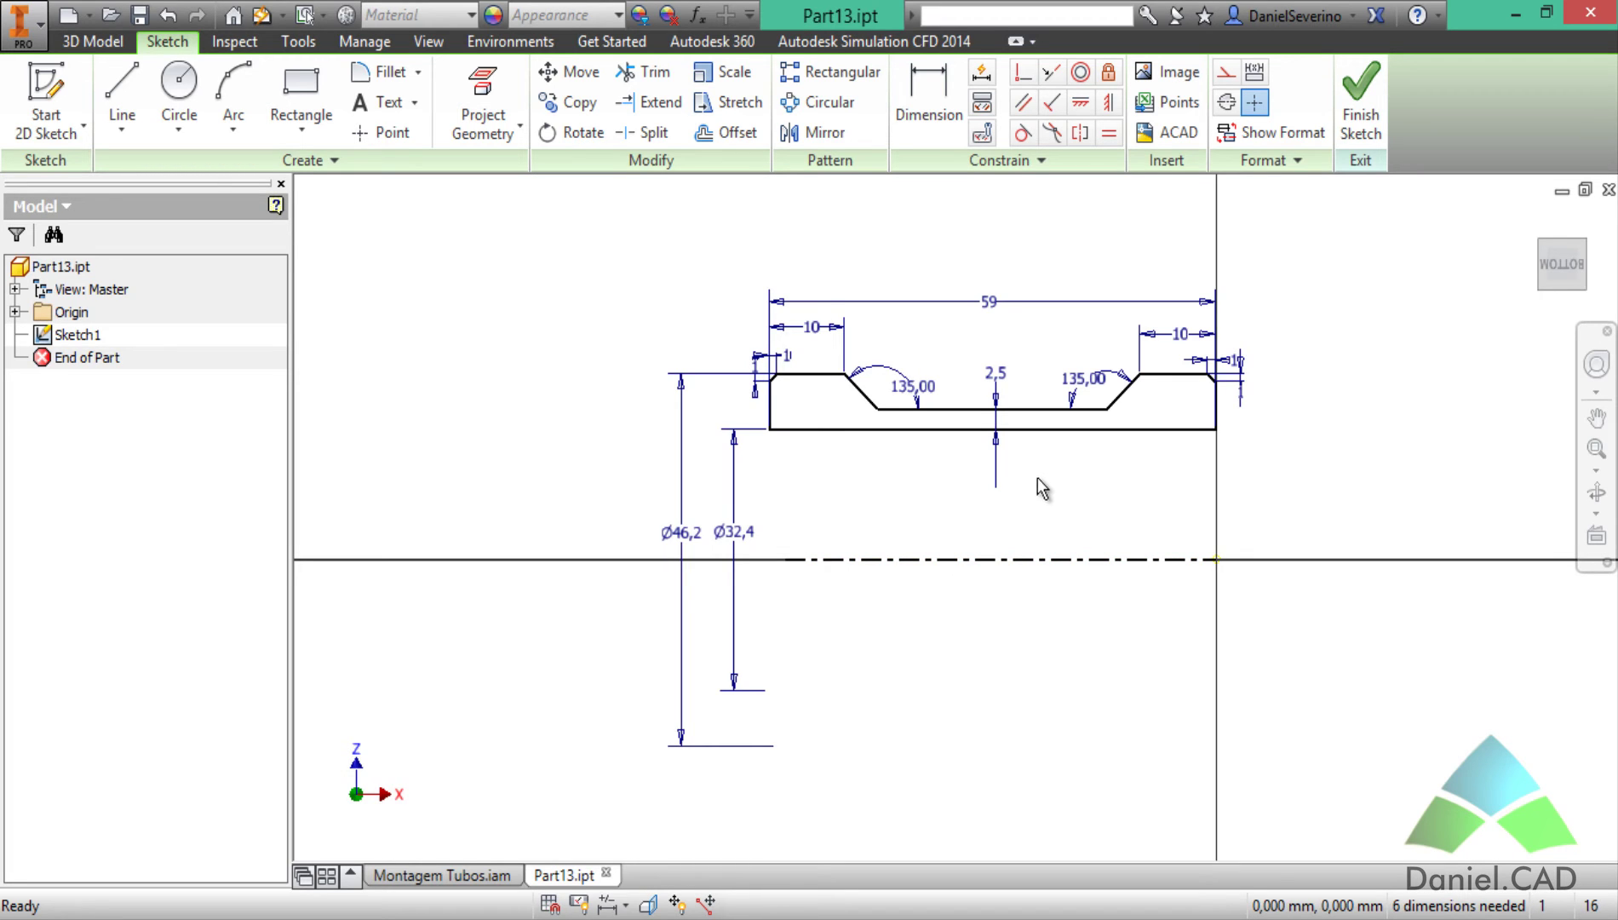
- Test the profile sketch by setting its overall length to 80 mm, and undo that change
double_click(1002, 322)
type("80")
key("Return")
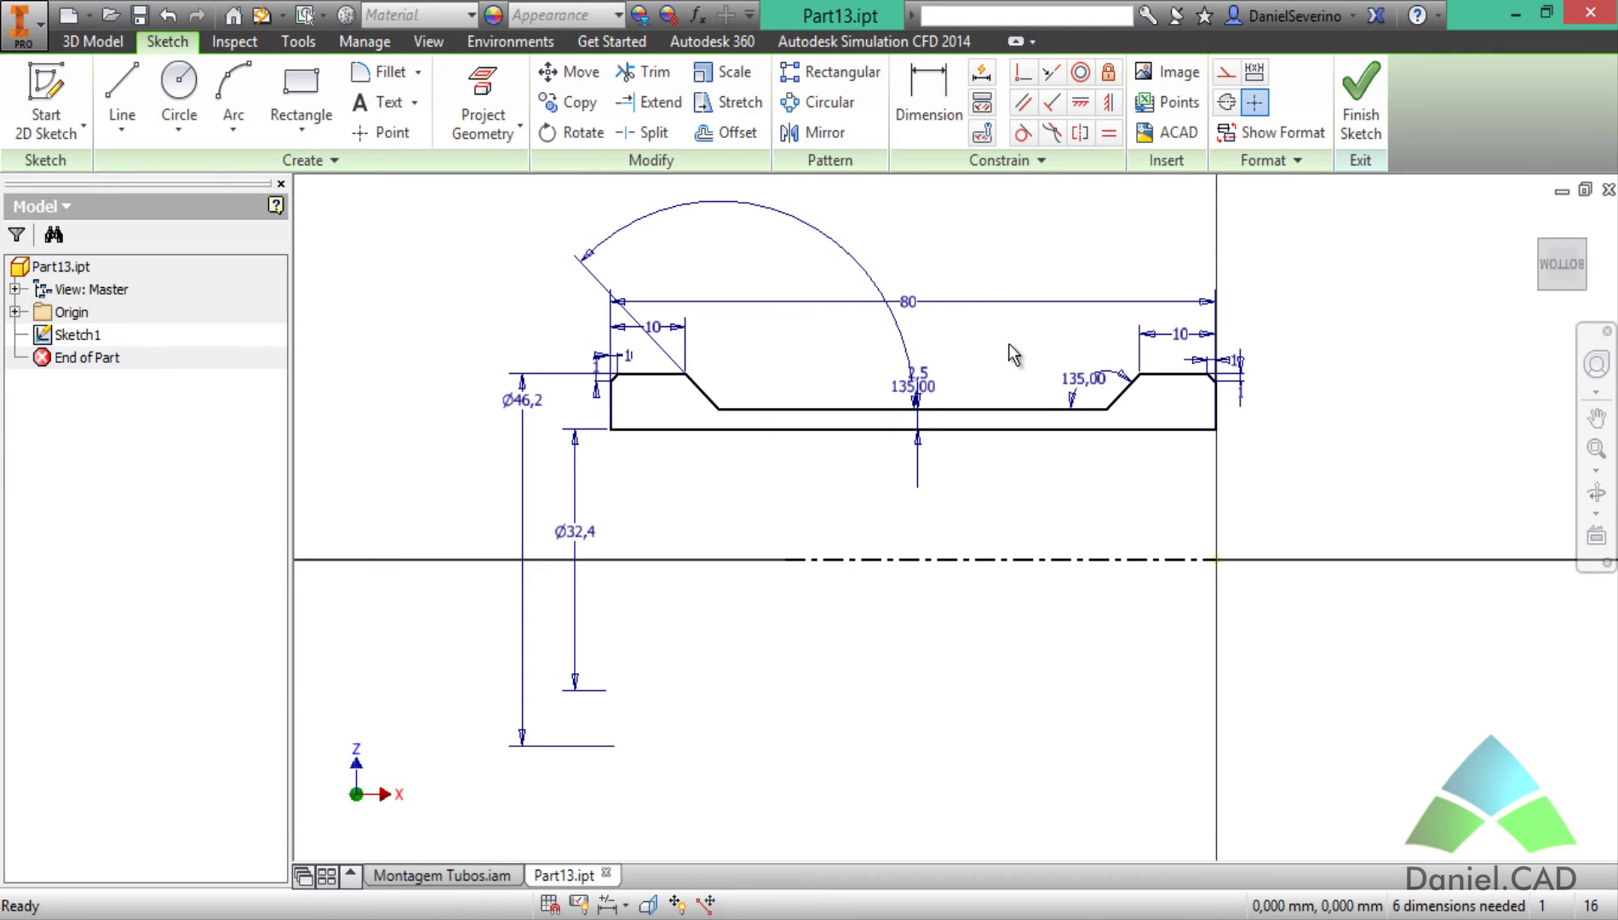
key("ctrl+z")
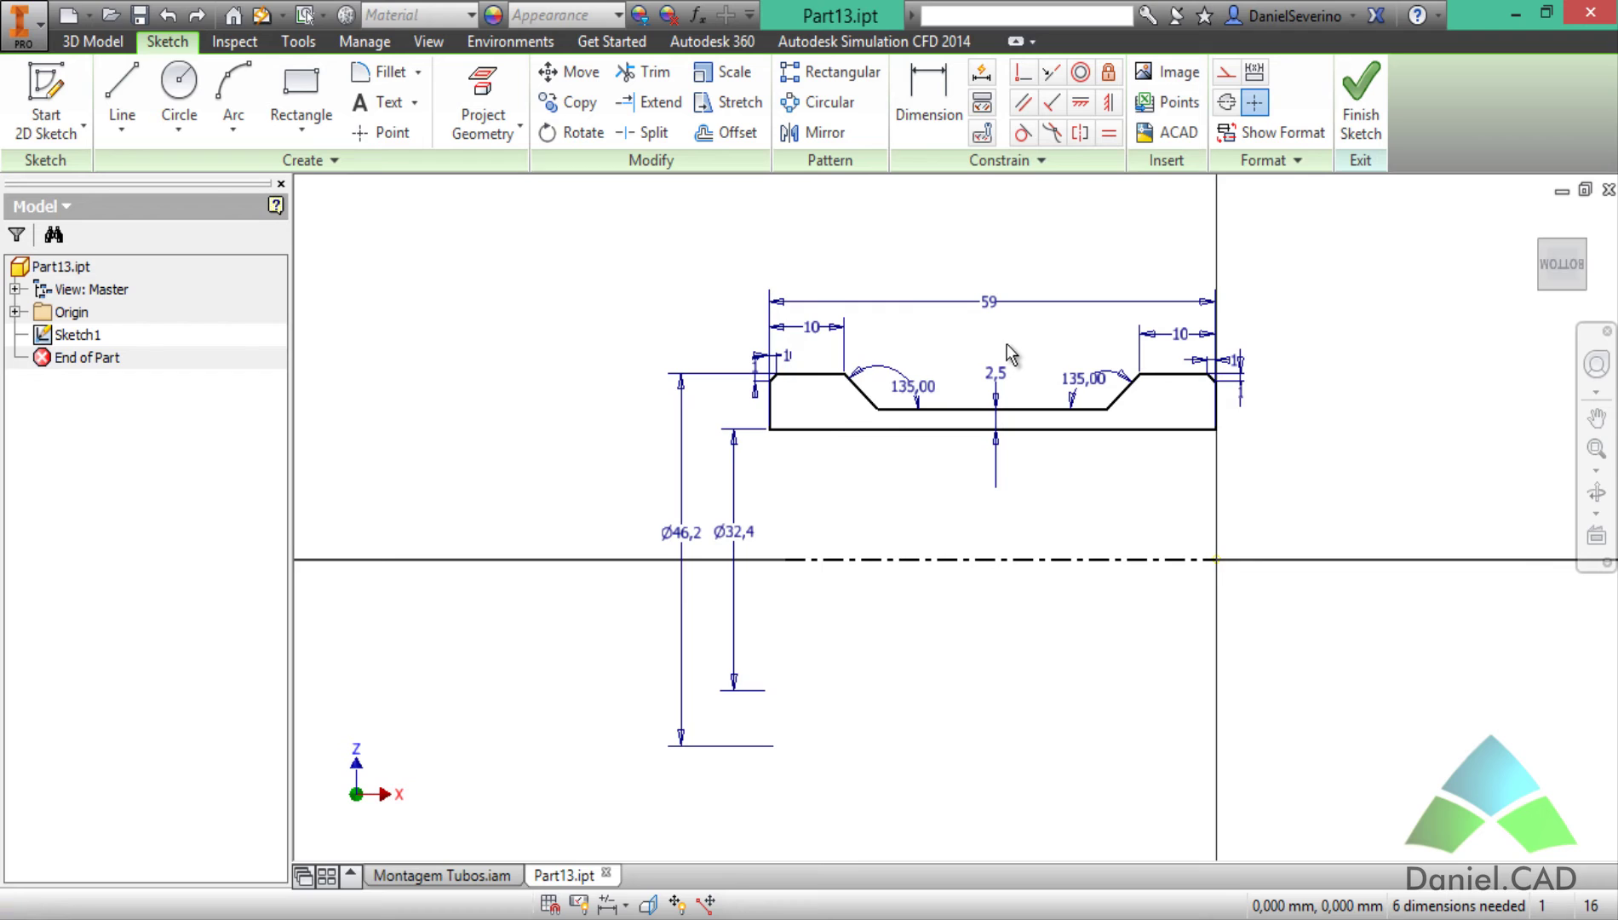
- Try an inner diameter of 35 mm and an outer diameter of 60 mm on the coupling profile
double_click(738, 531)
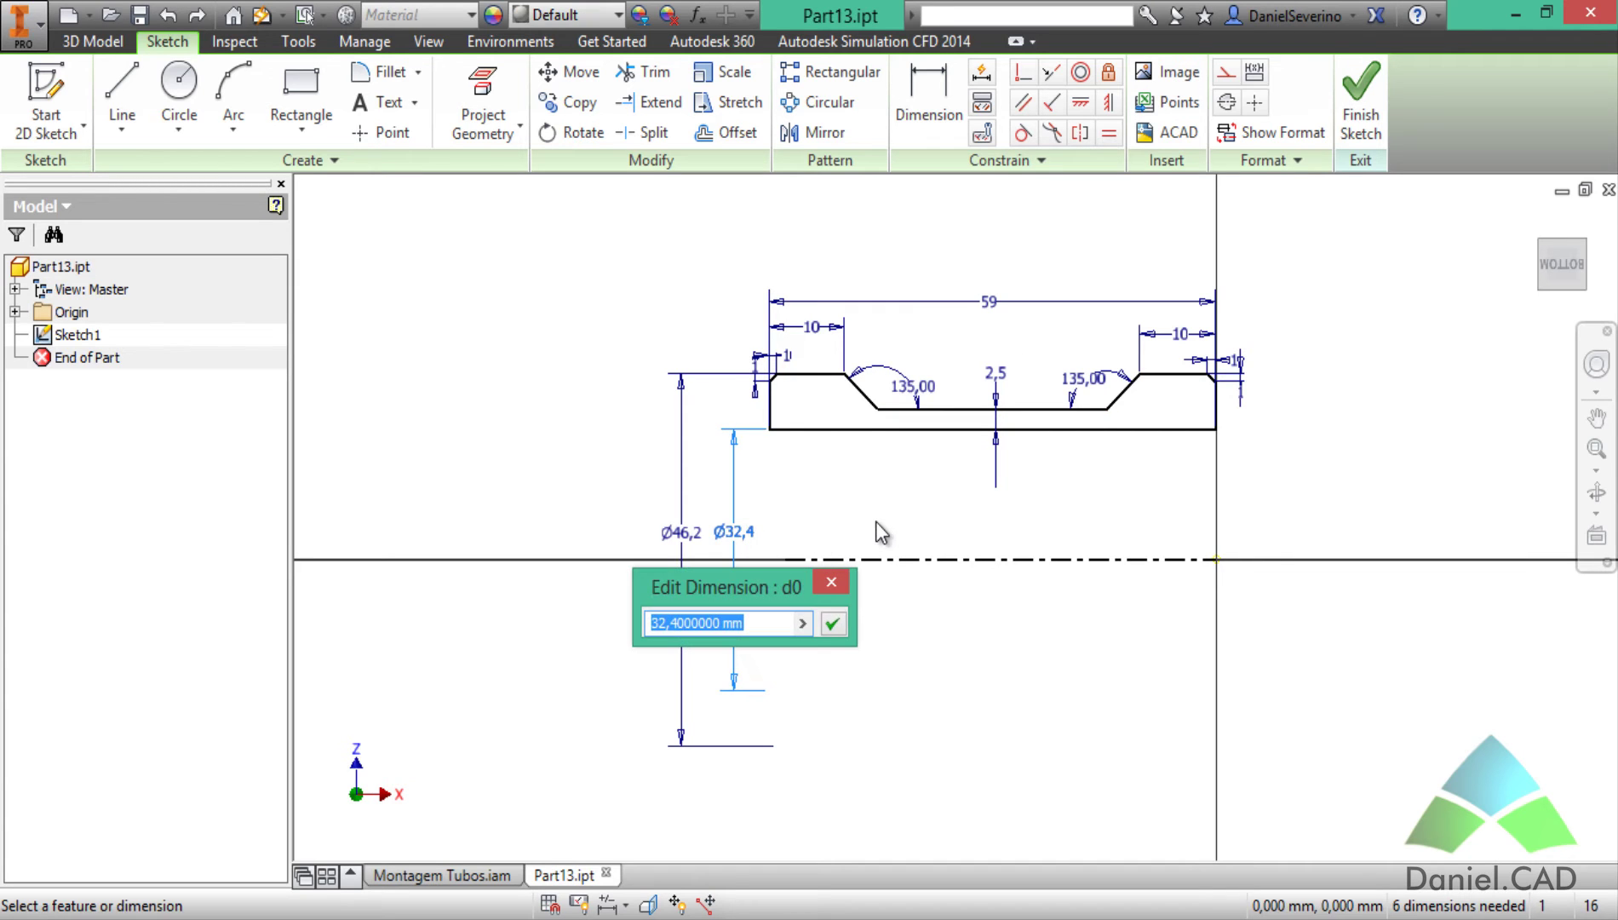
type("35")
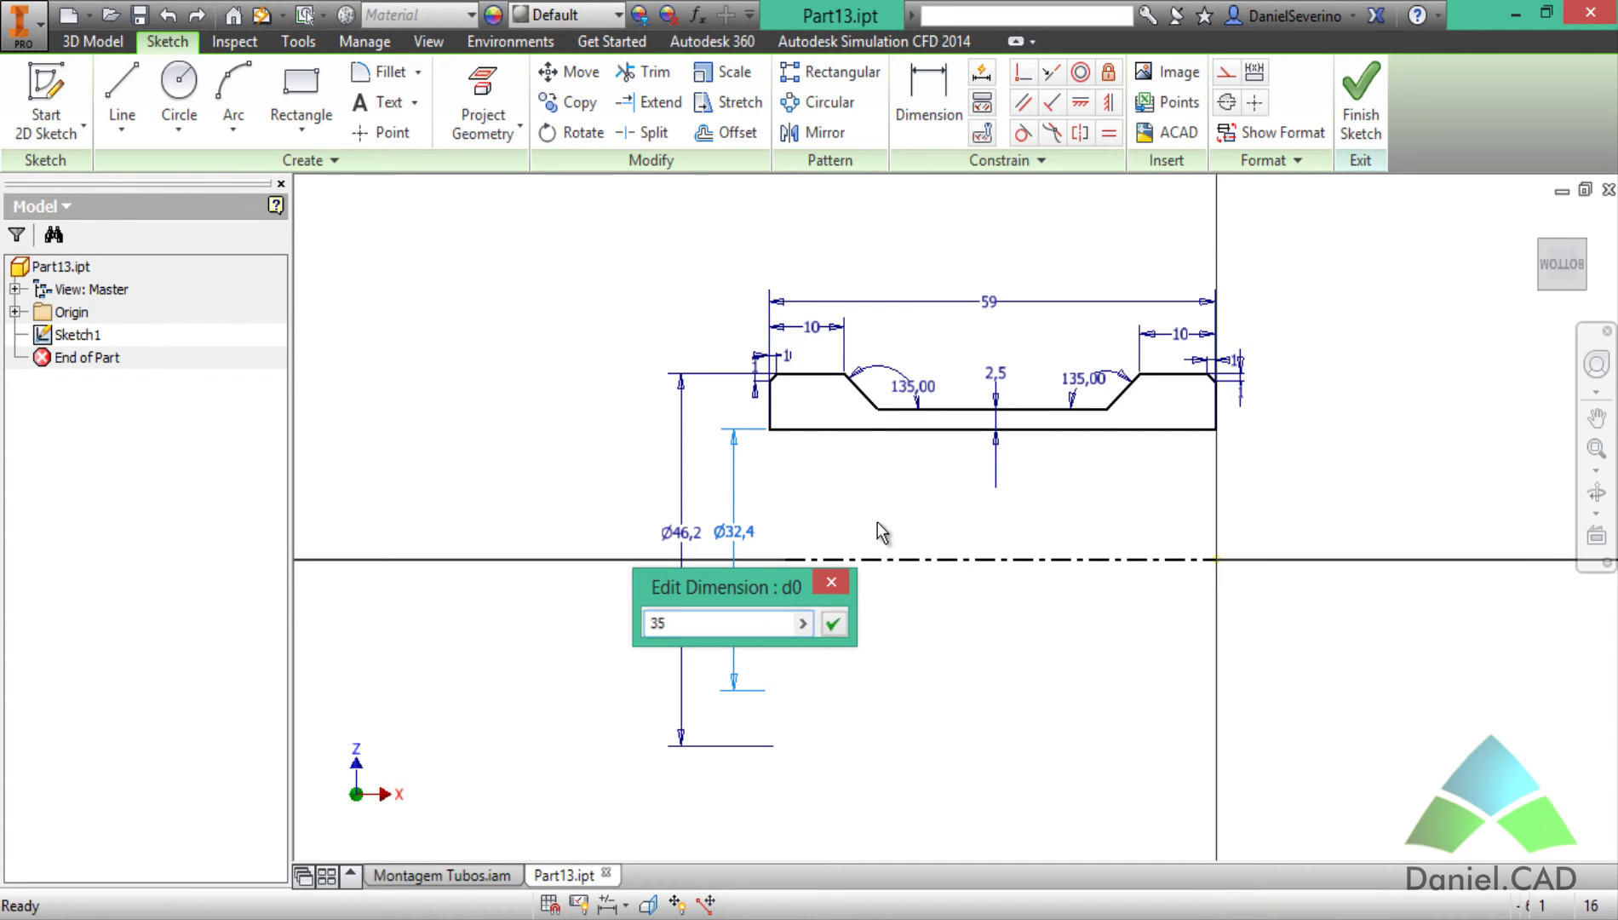
key("Return")
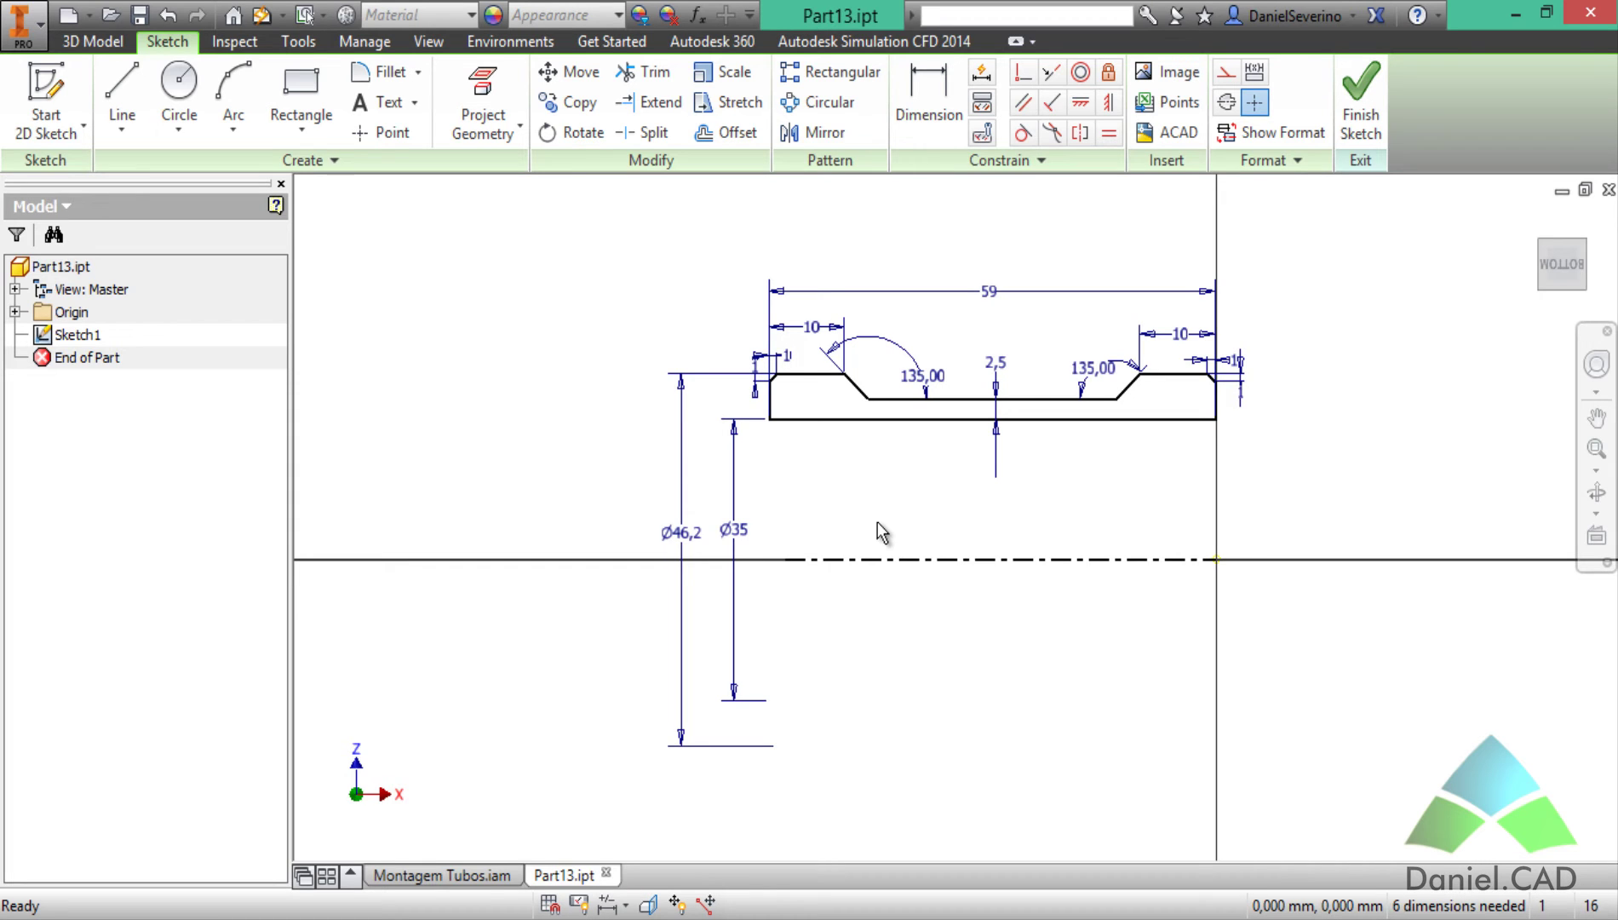
double_click(692, 538)
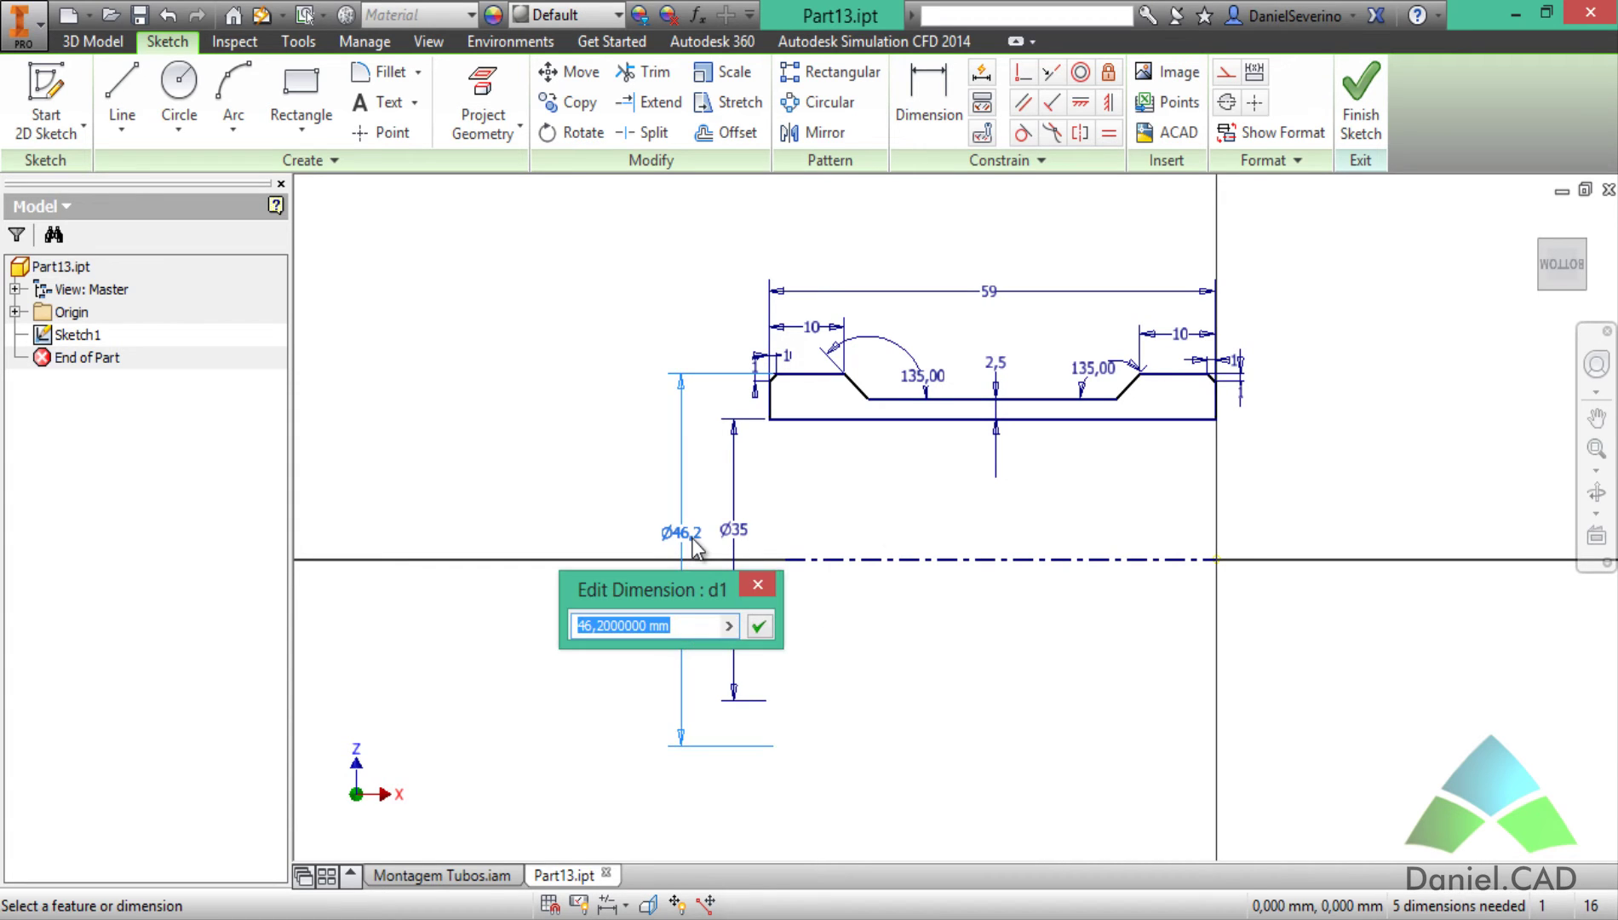
type("60")
key("Return")
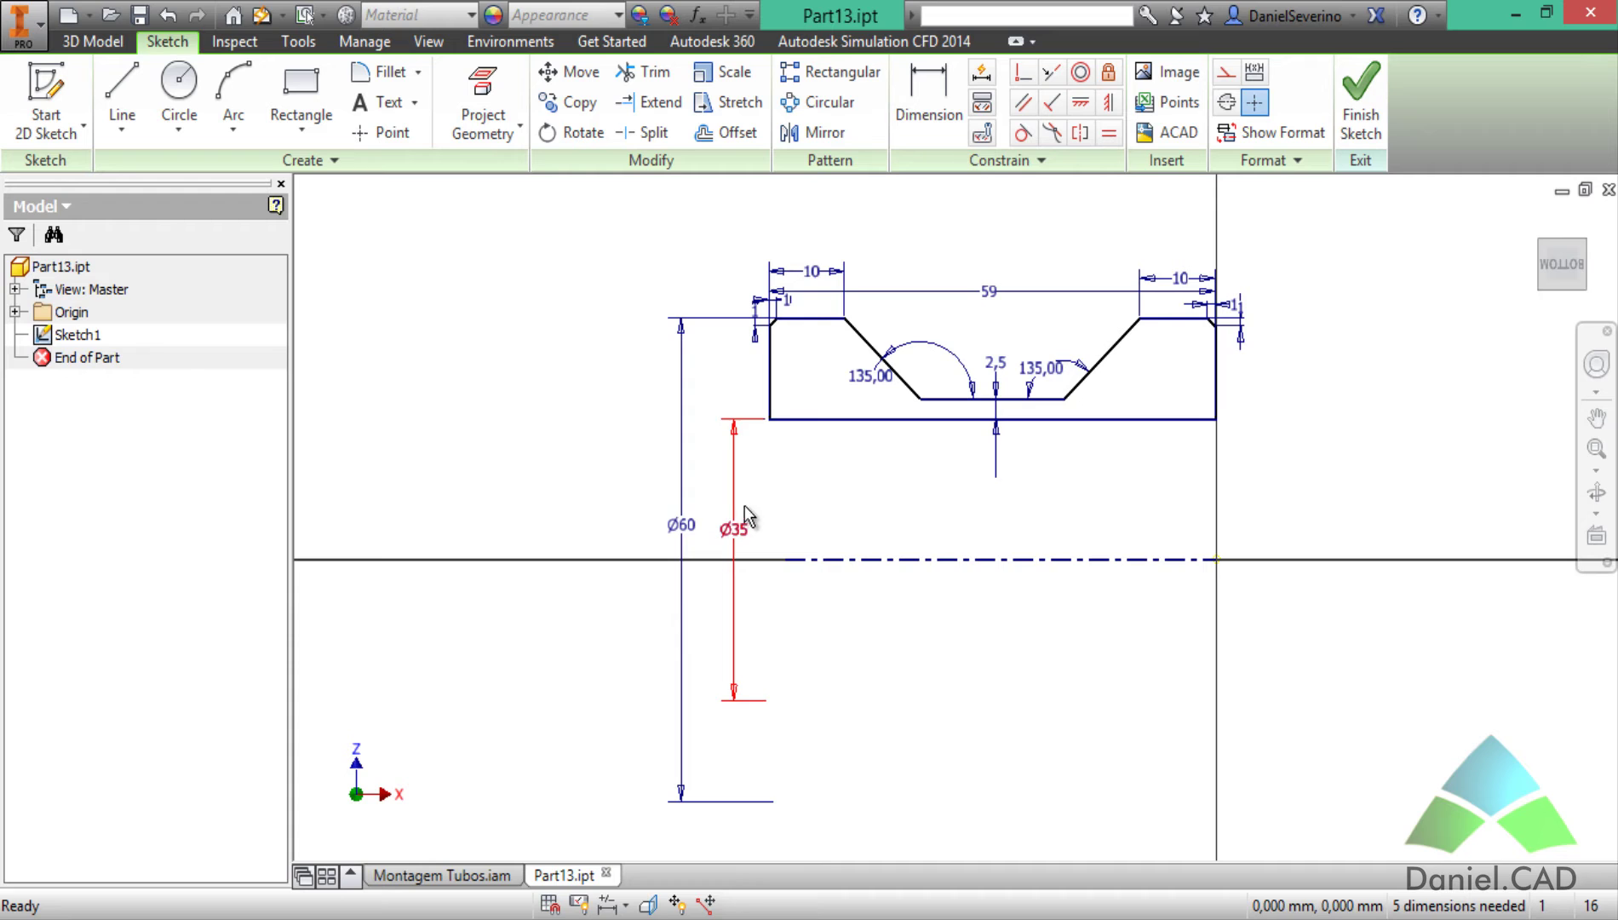
- Try an inner diameter of 50 mm on the profile, and undo the last inner and outer diameter changes
double_click(734, 529)
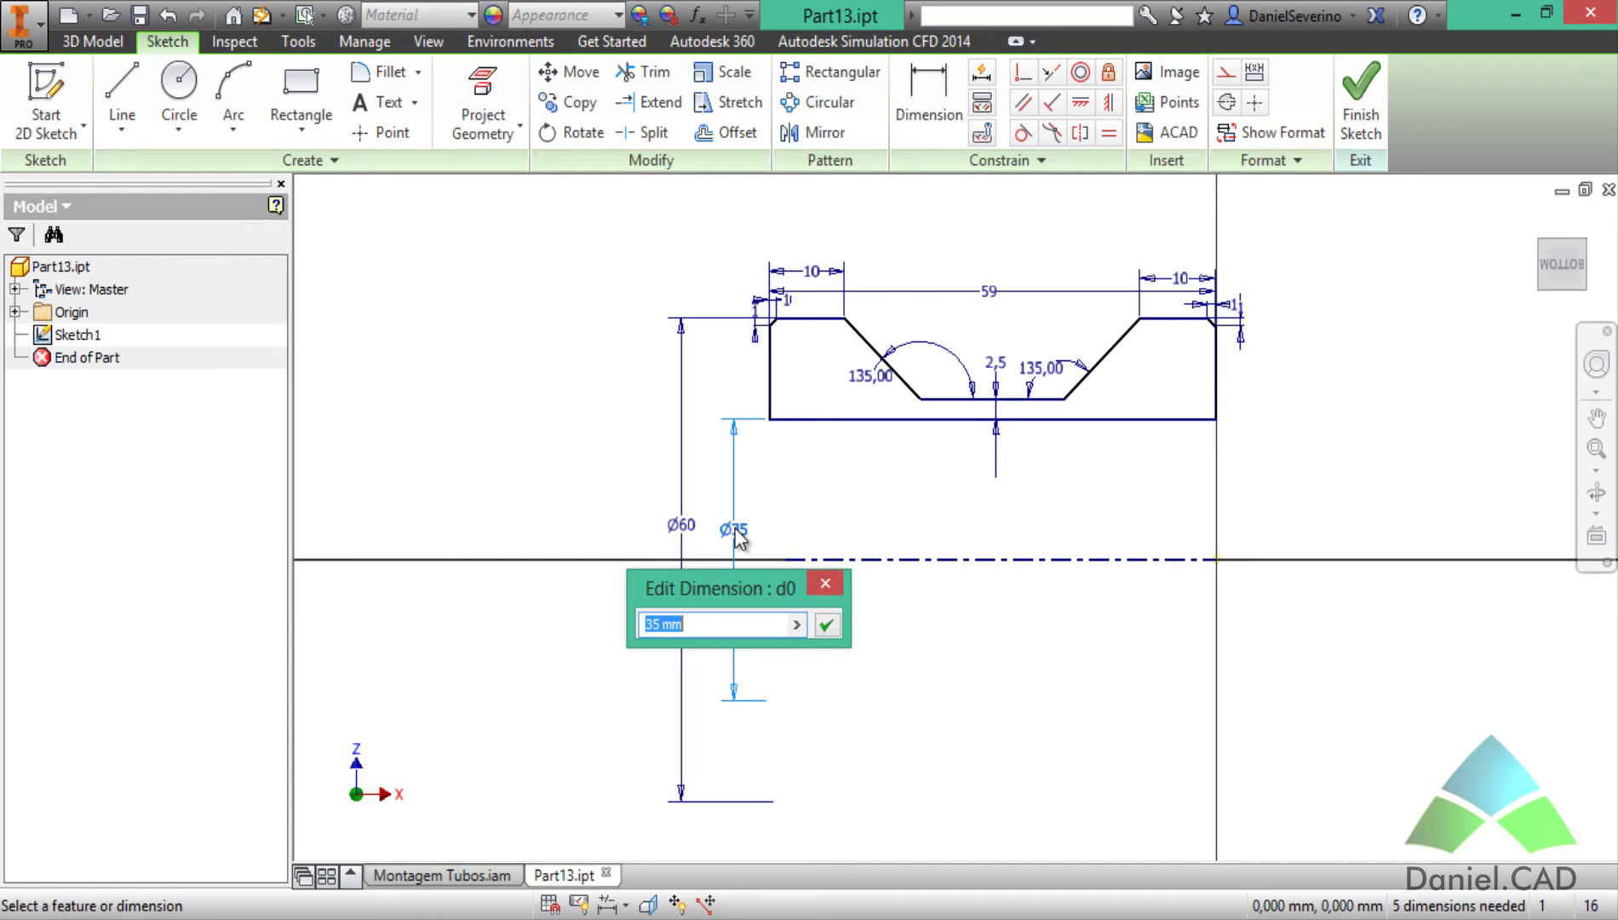
type("50")
key("Return")
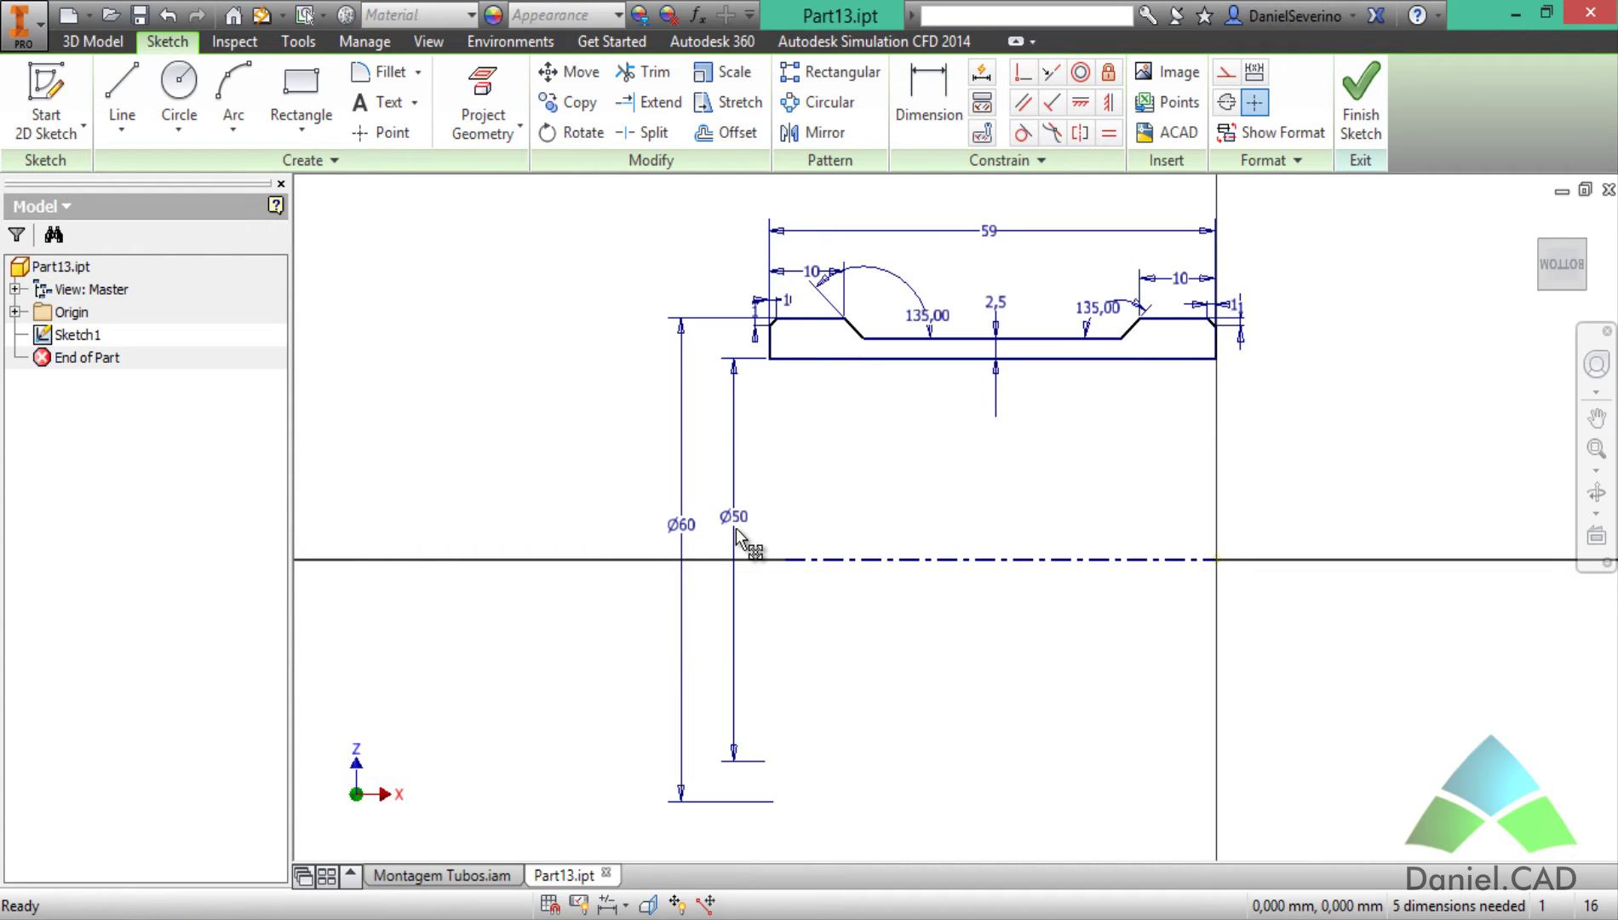
key("ctrl+z")
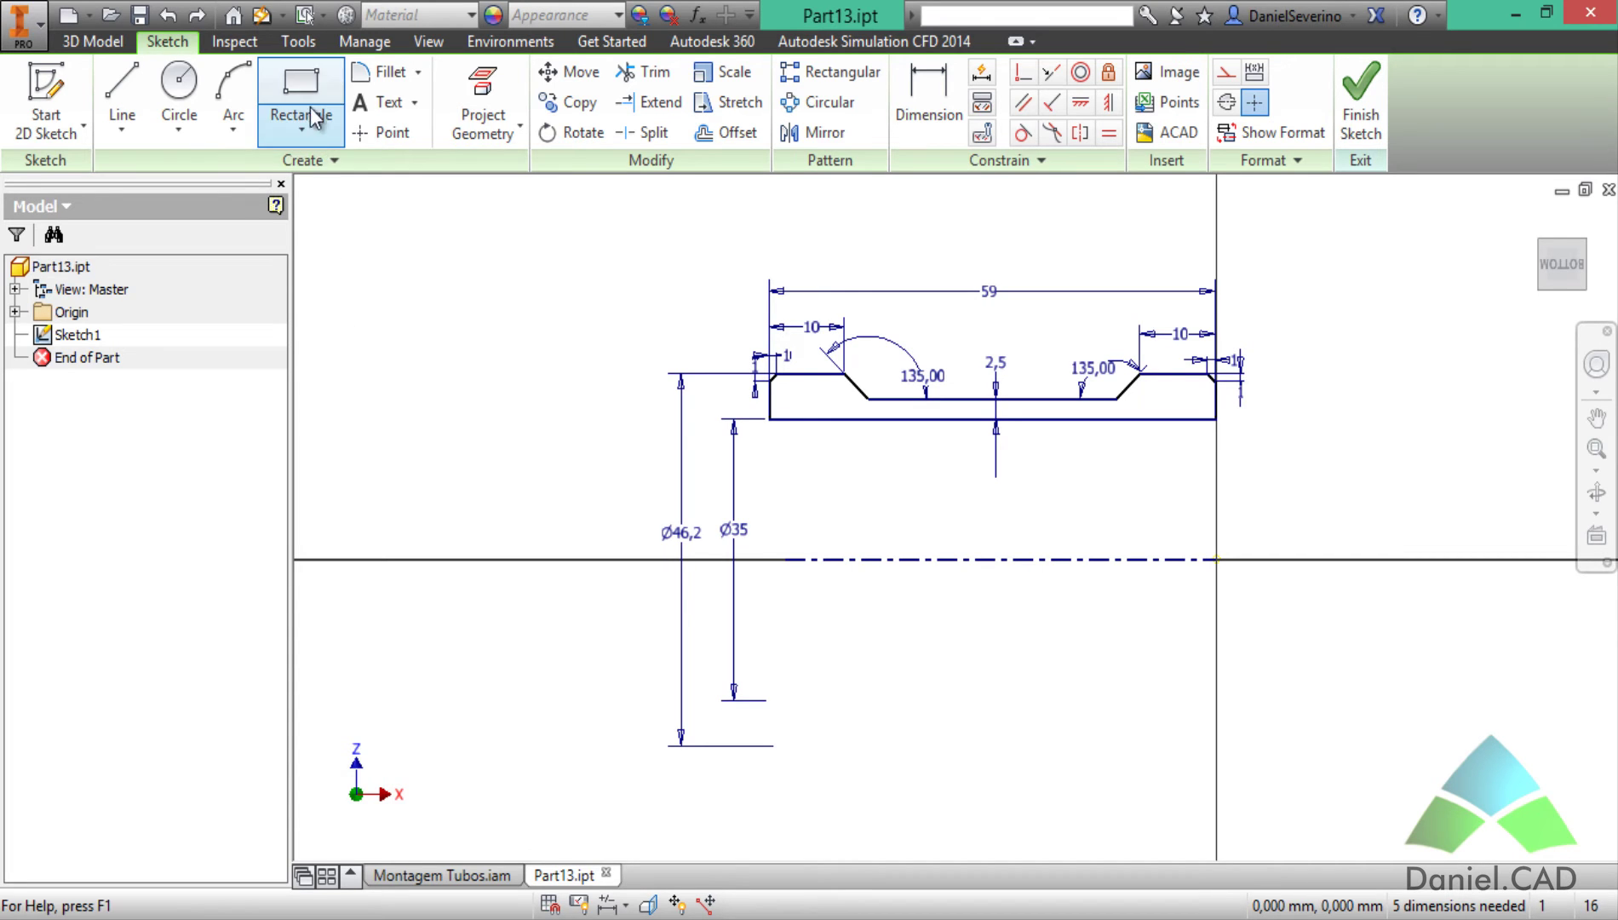
- Configure the document's unit settings so that modeling dimensions display as expressions
left_click(308, 44)
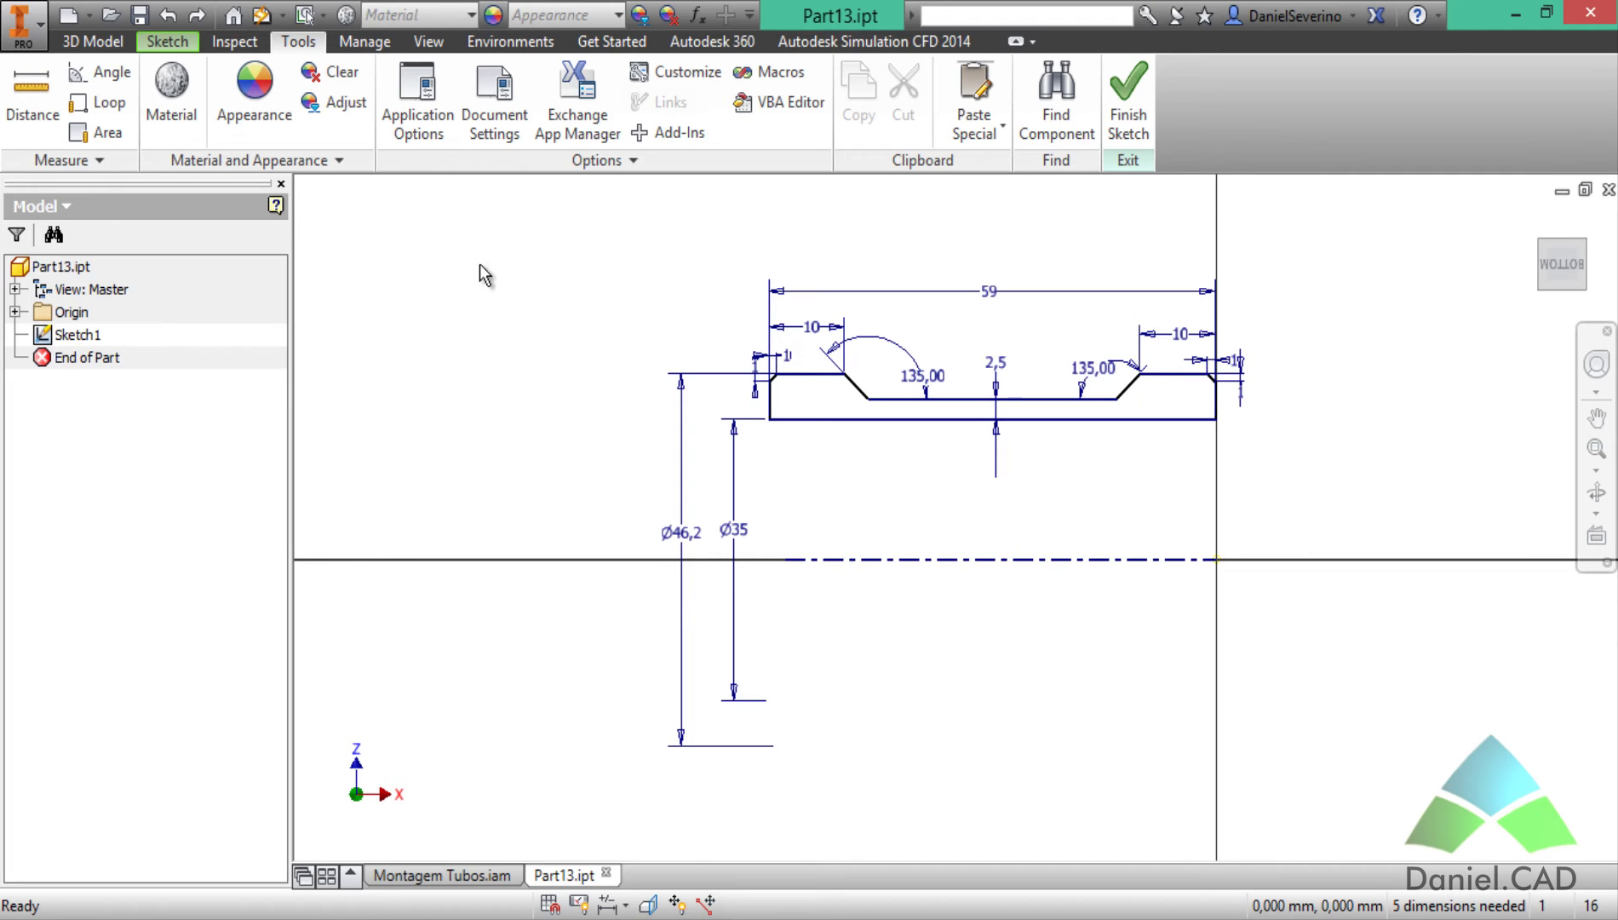
left_click(494, 107)
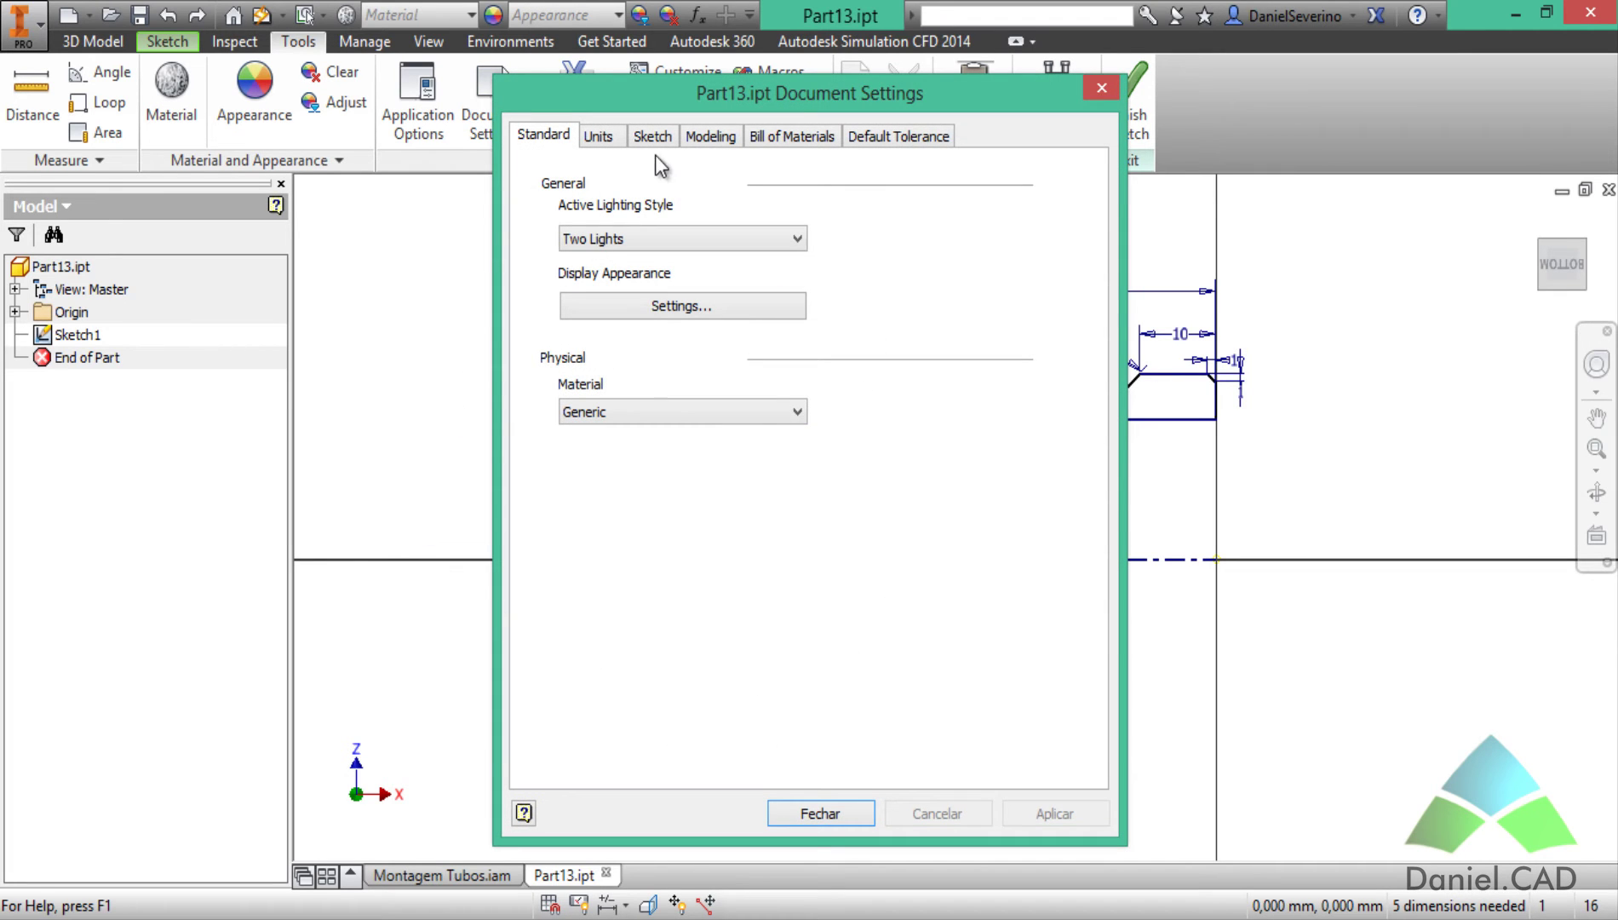
left_click(599, 136)
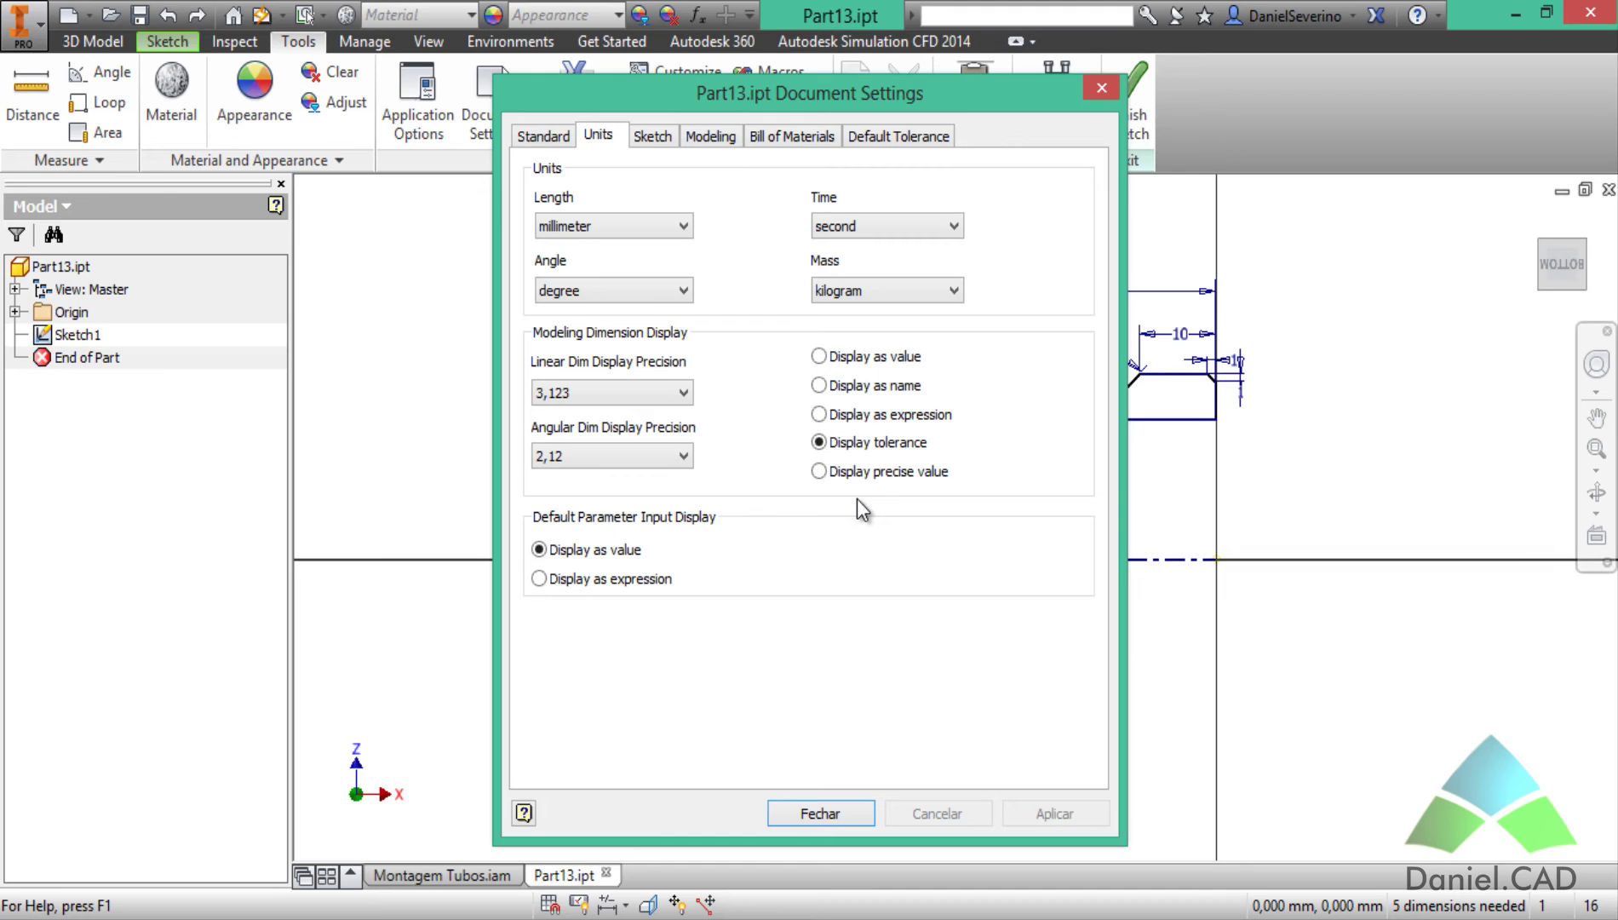
left_click(823, 415)
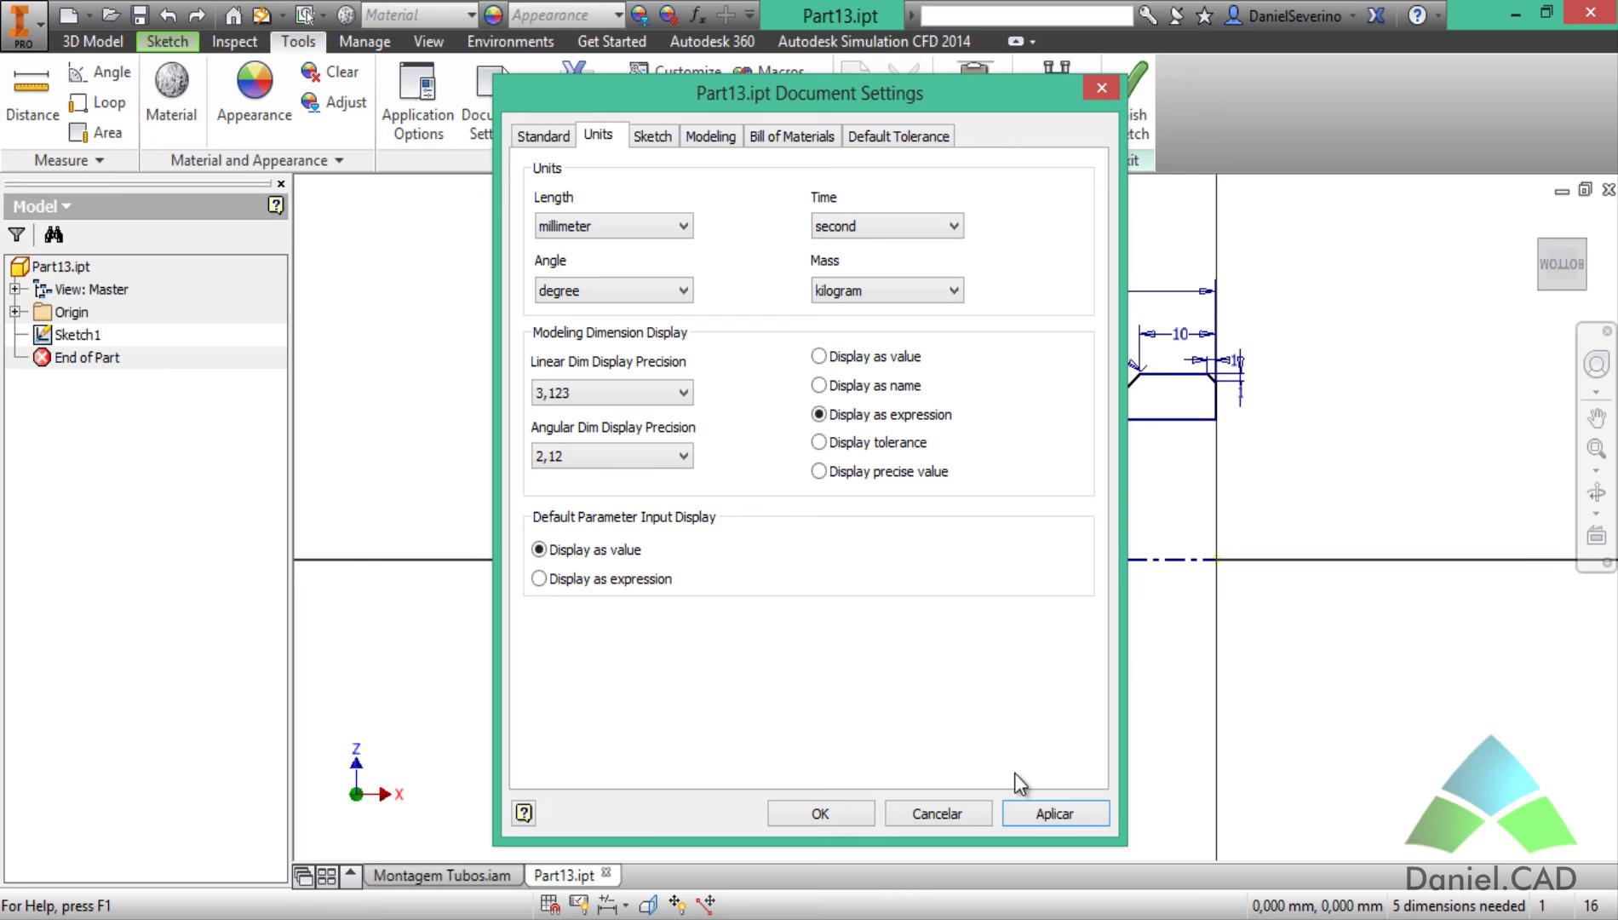
left_click(1052, 814)
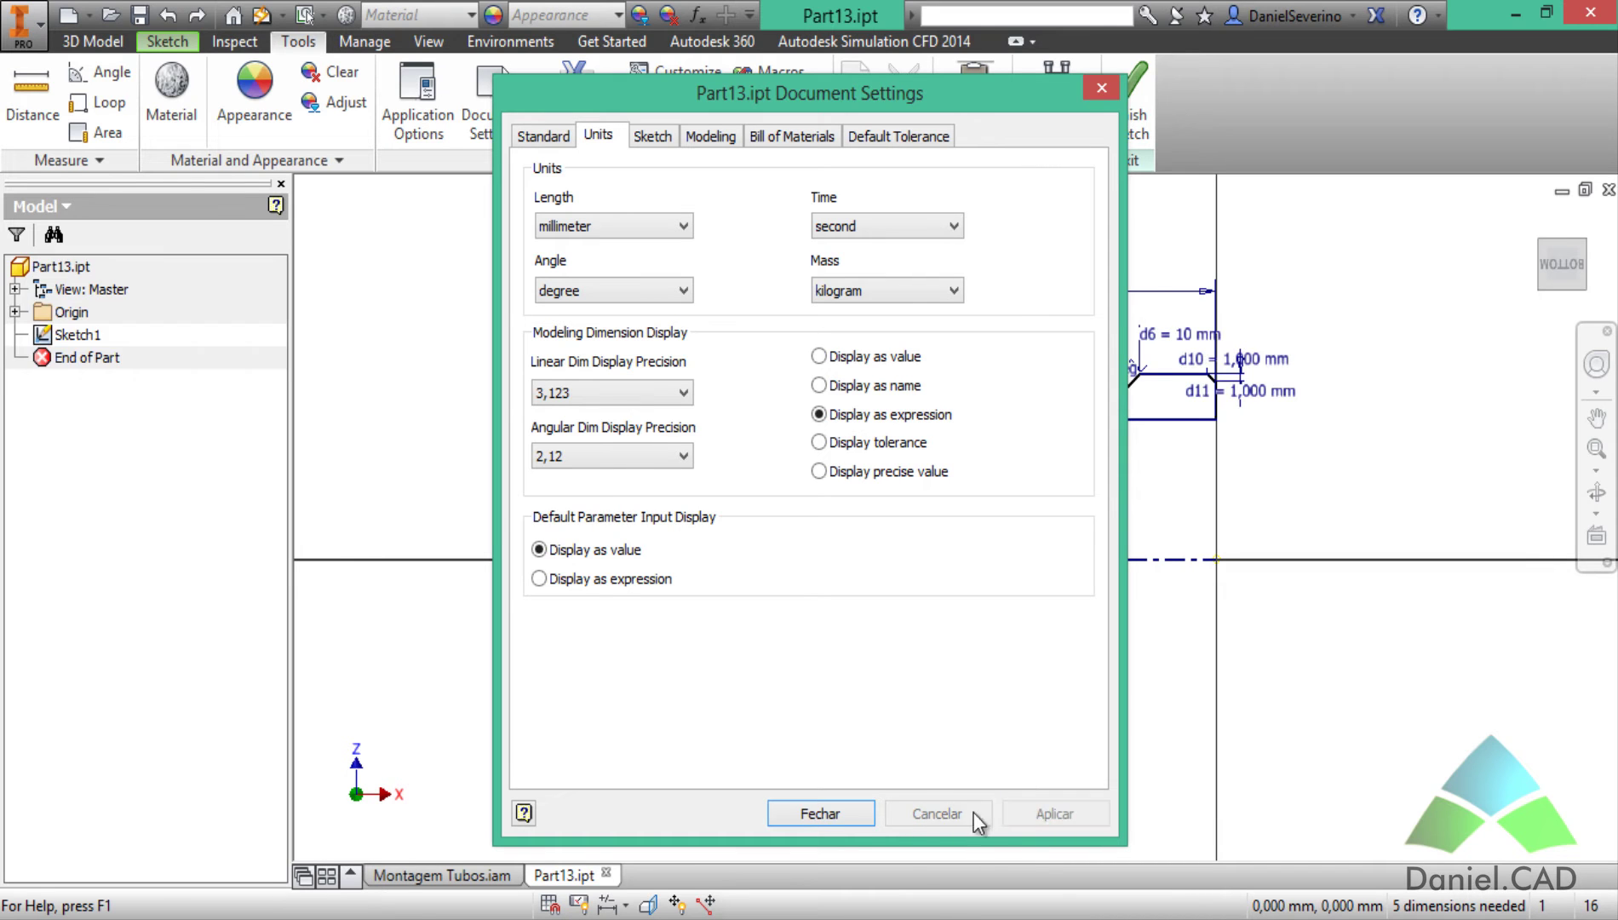
left_click(818, 814)
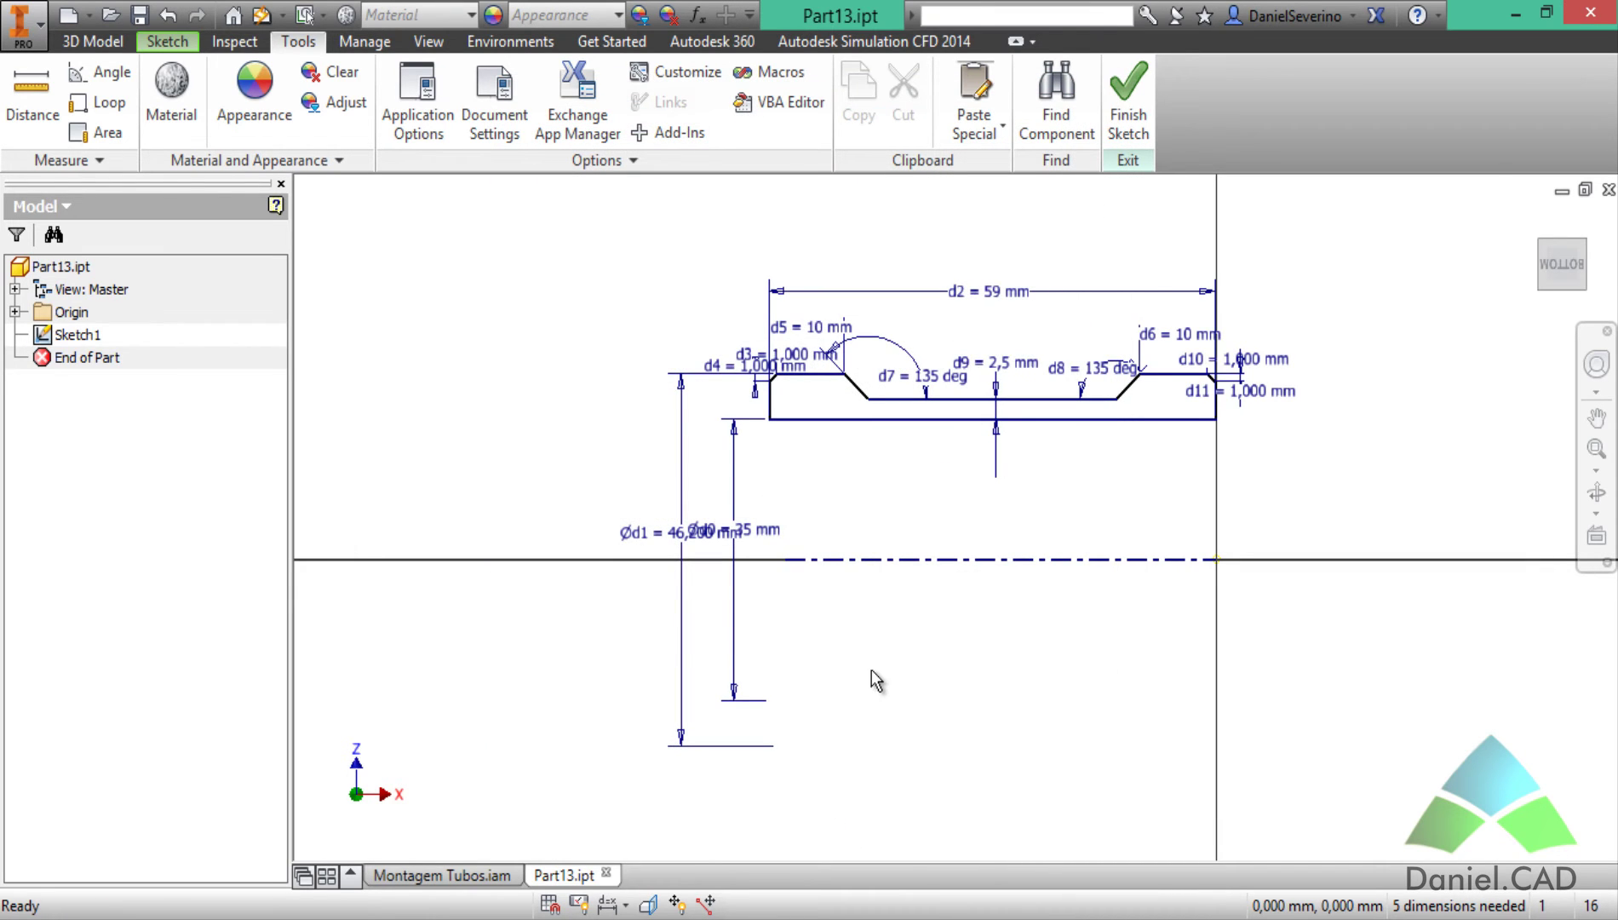
- Name the inner diameter dimension of the coupling profile DiamNominal
scroll(747, 575, "up", 7)
scroll(742, 564, "down", 2)
middle_click_drag(798, 454, 783, 574)
scroll(673, 577, "down", 4)
middle_click_drag(711, 511, 752, 612)
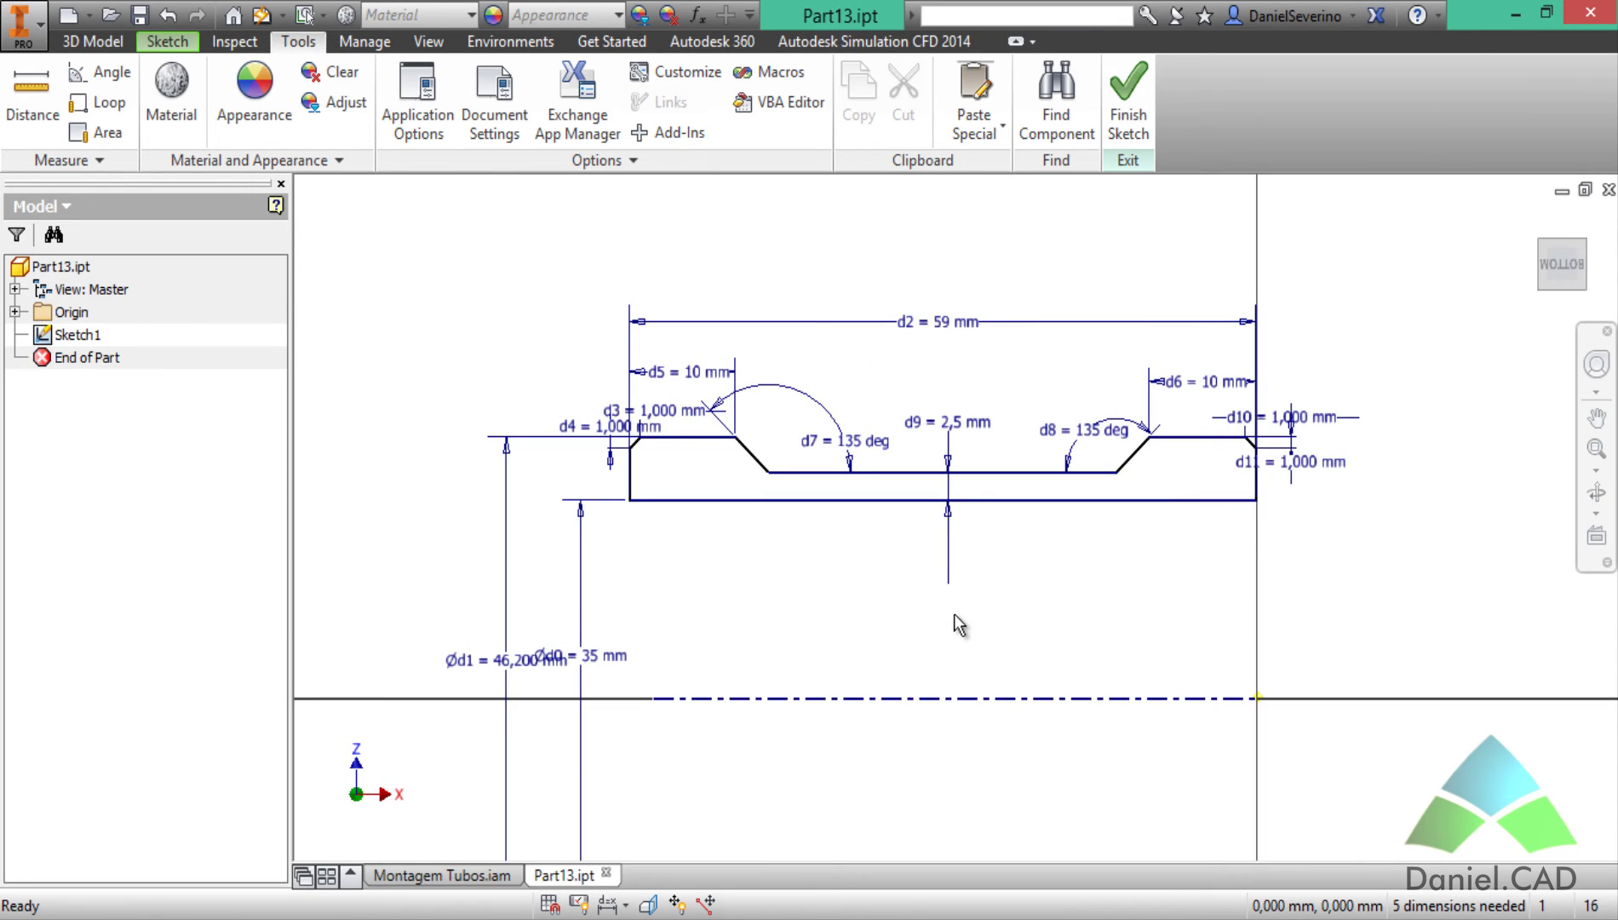
mouse_move(1001, 599)
middle_mouse_down()
mouse_move(1025, 538)
mouse_move(1036, 546)
middle_mouse_up()
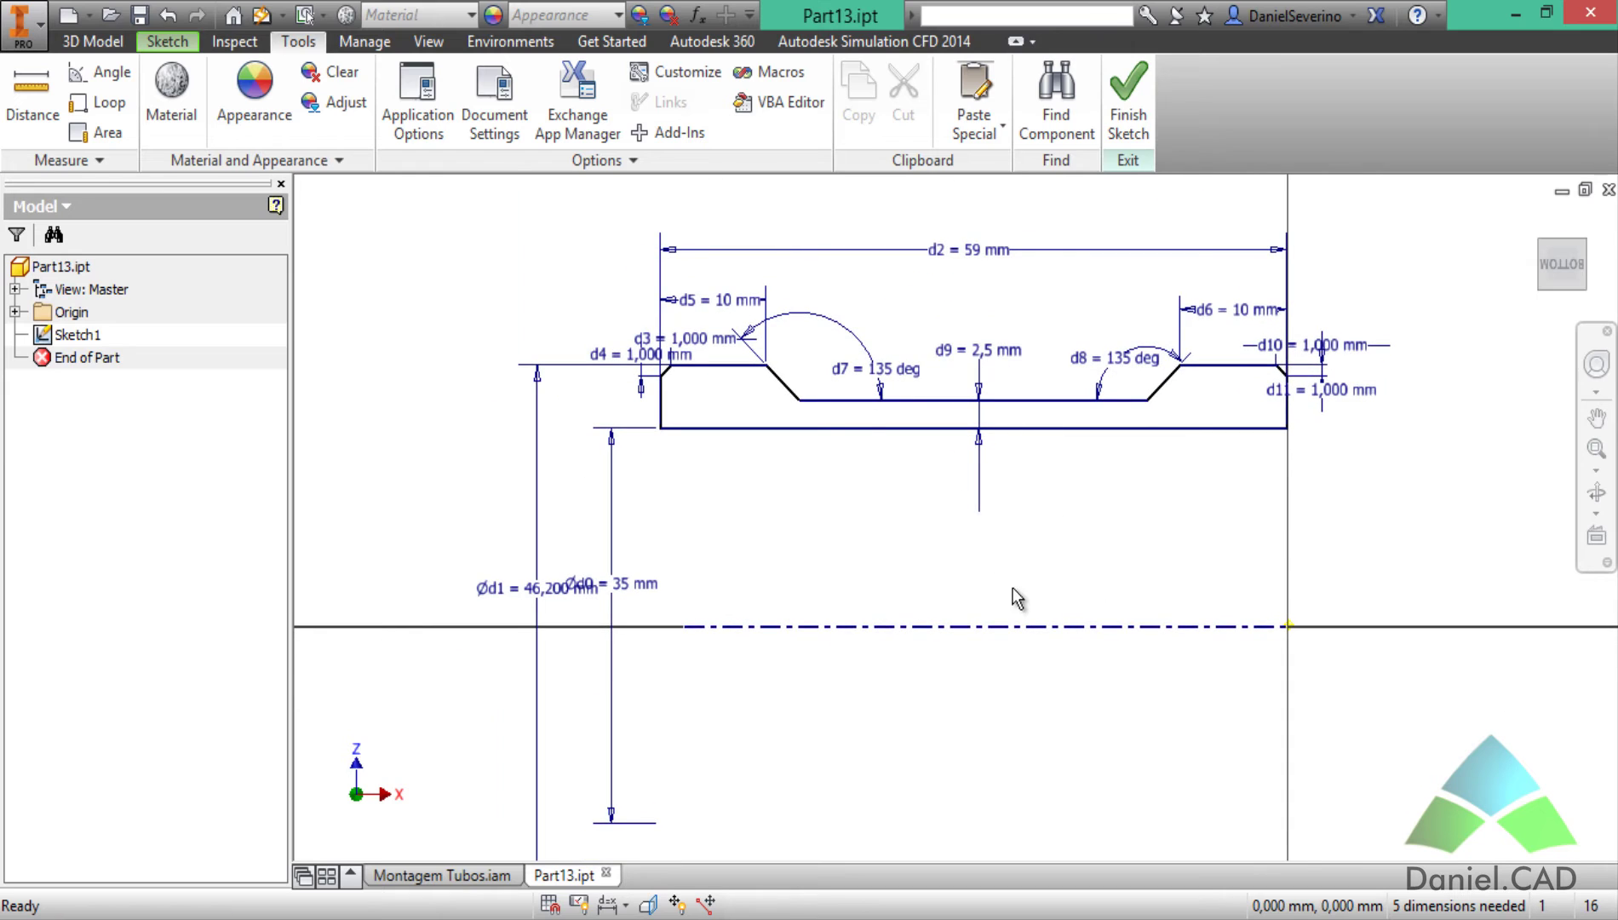
scroll(823, 586, "up", 4)
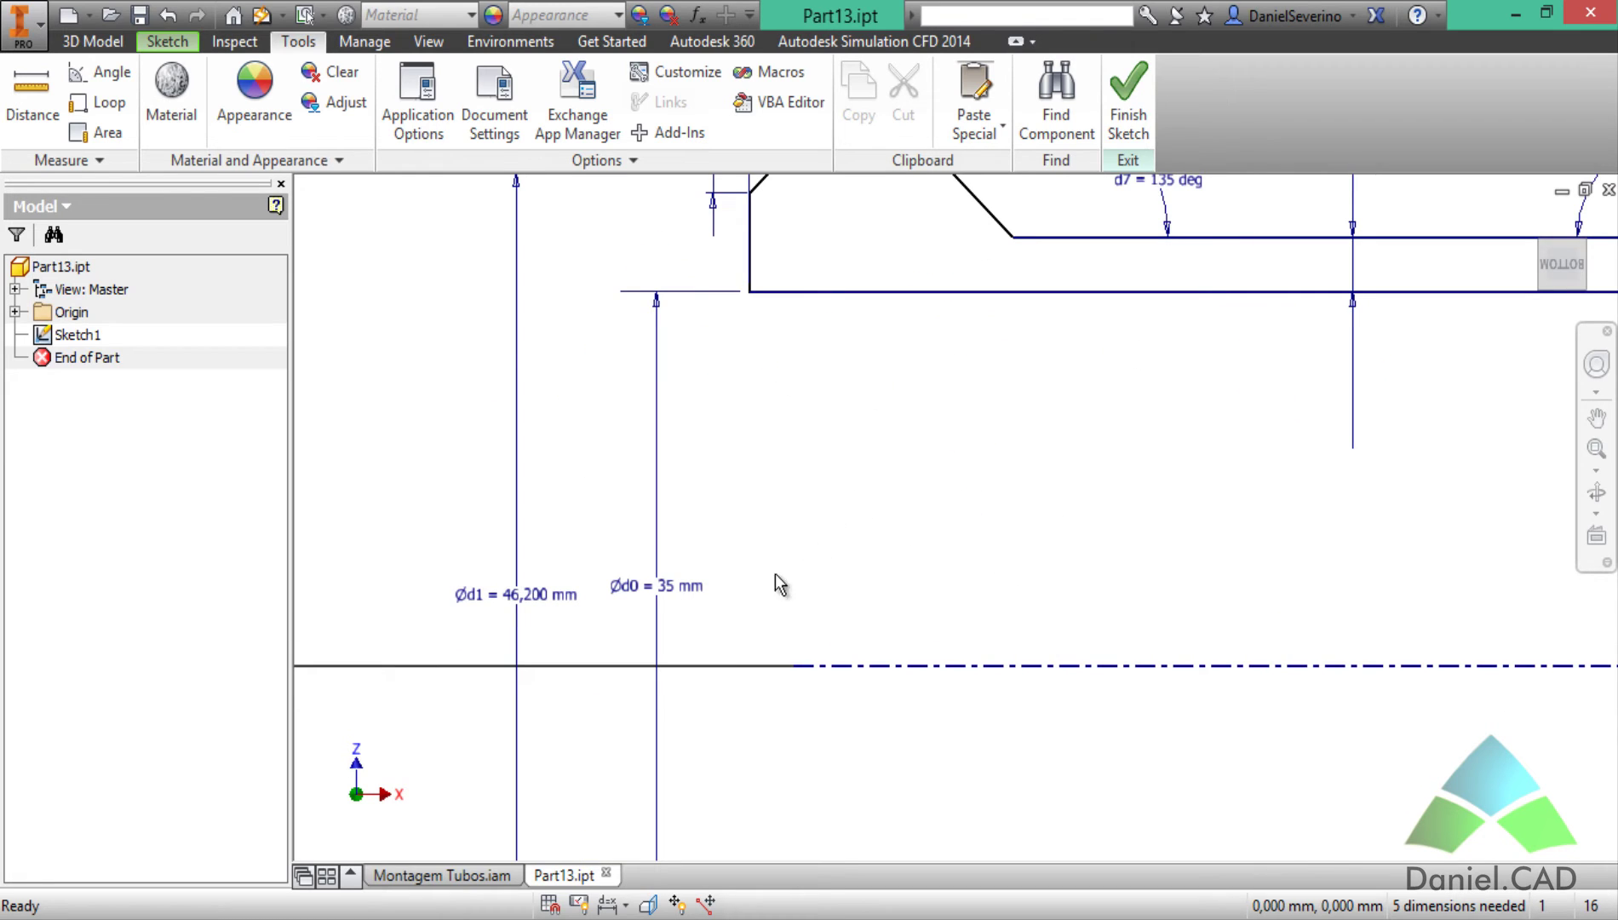
double_click(684, 588)
key("Home")
type("Diam")
type("Nom")
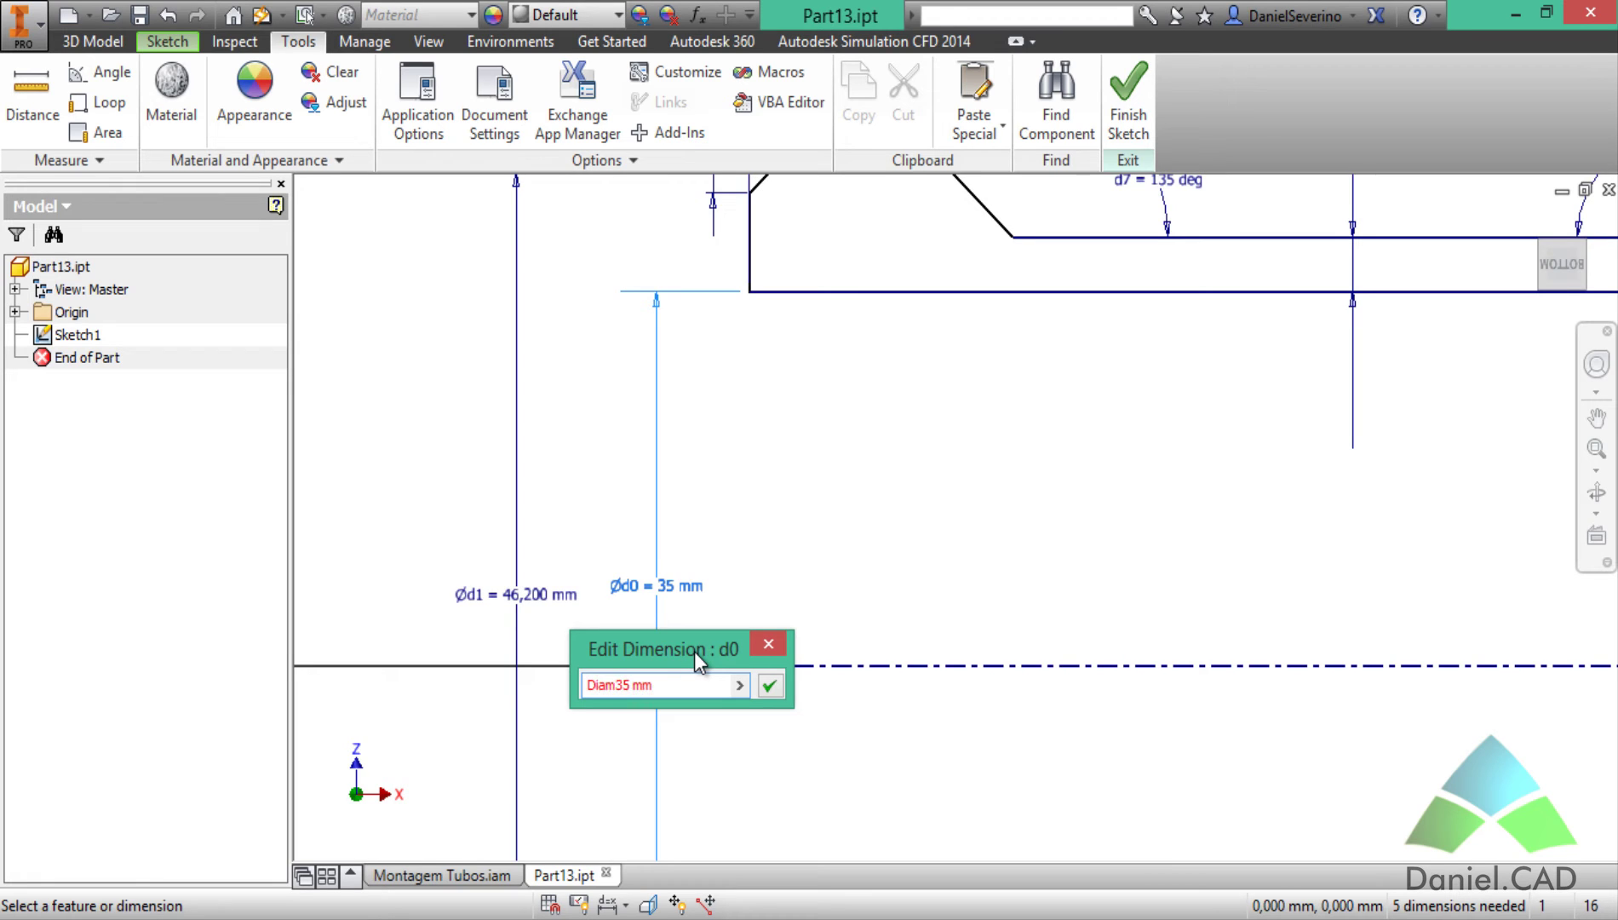
type("inal=")
type(".")
key("BackSpace")
left_click(768, 687)
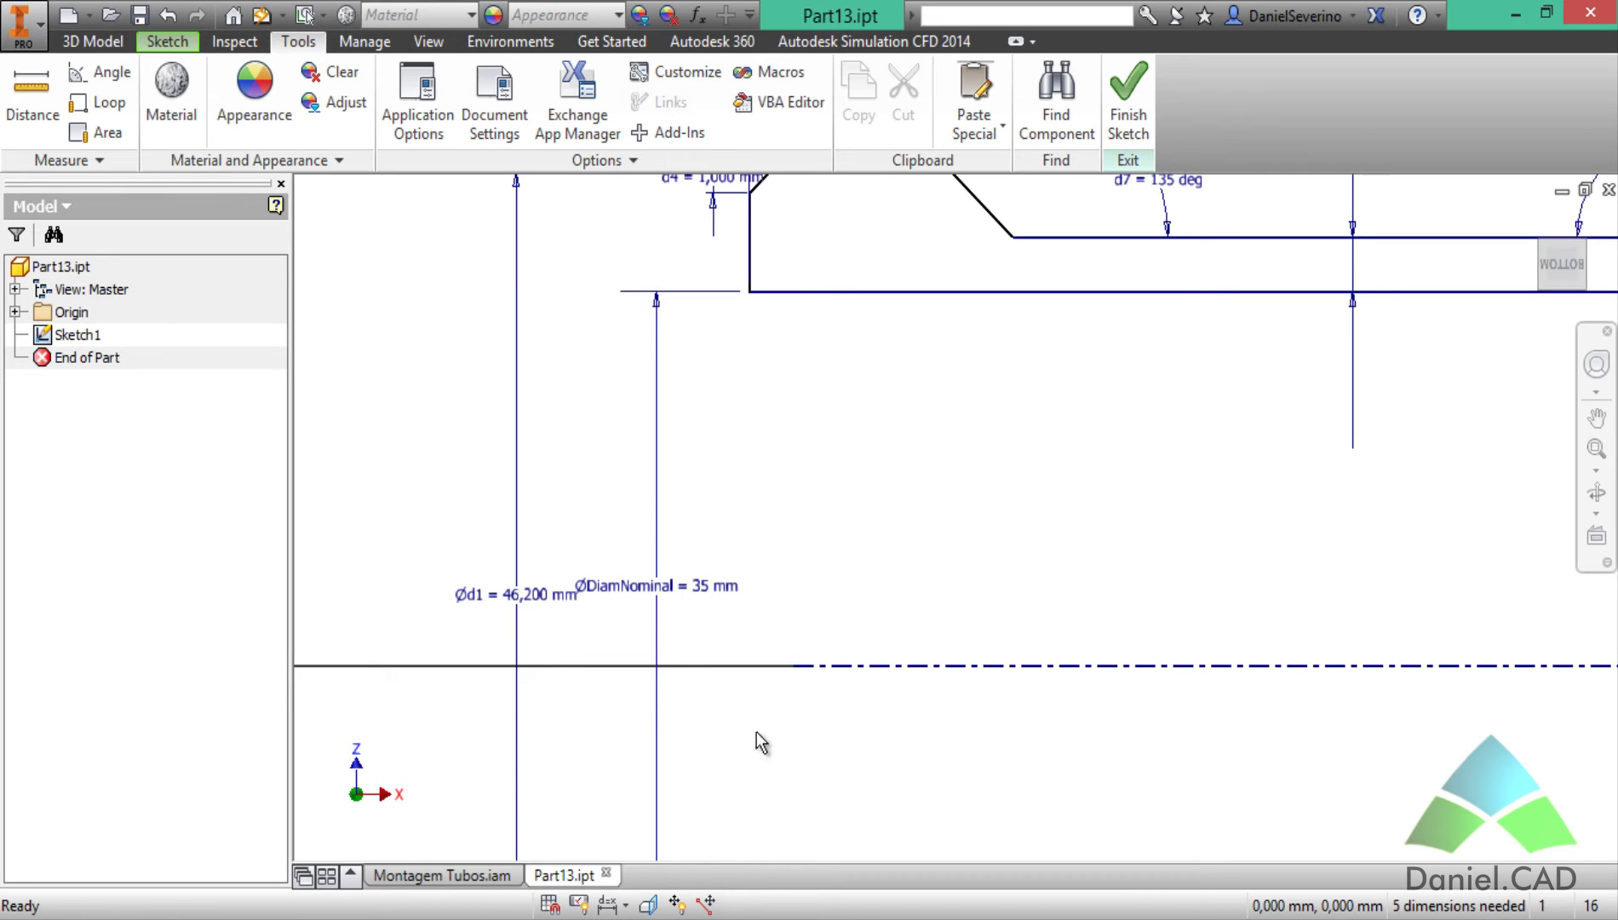
- Name the outer diameter dimension of the coupling profile DiamExterno
double_click(527, 599)
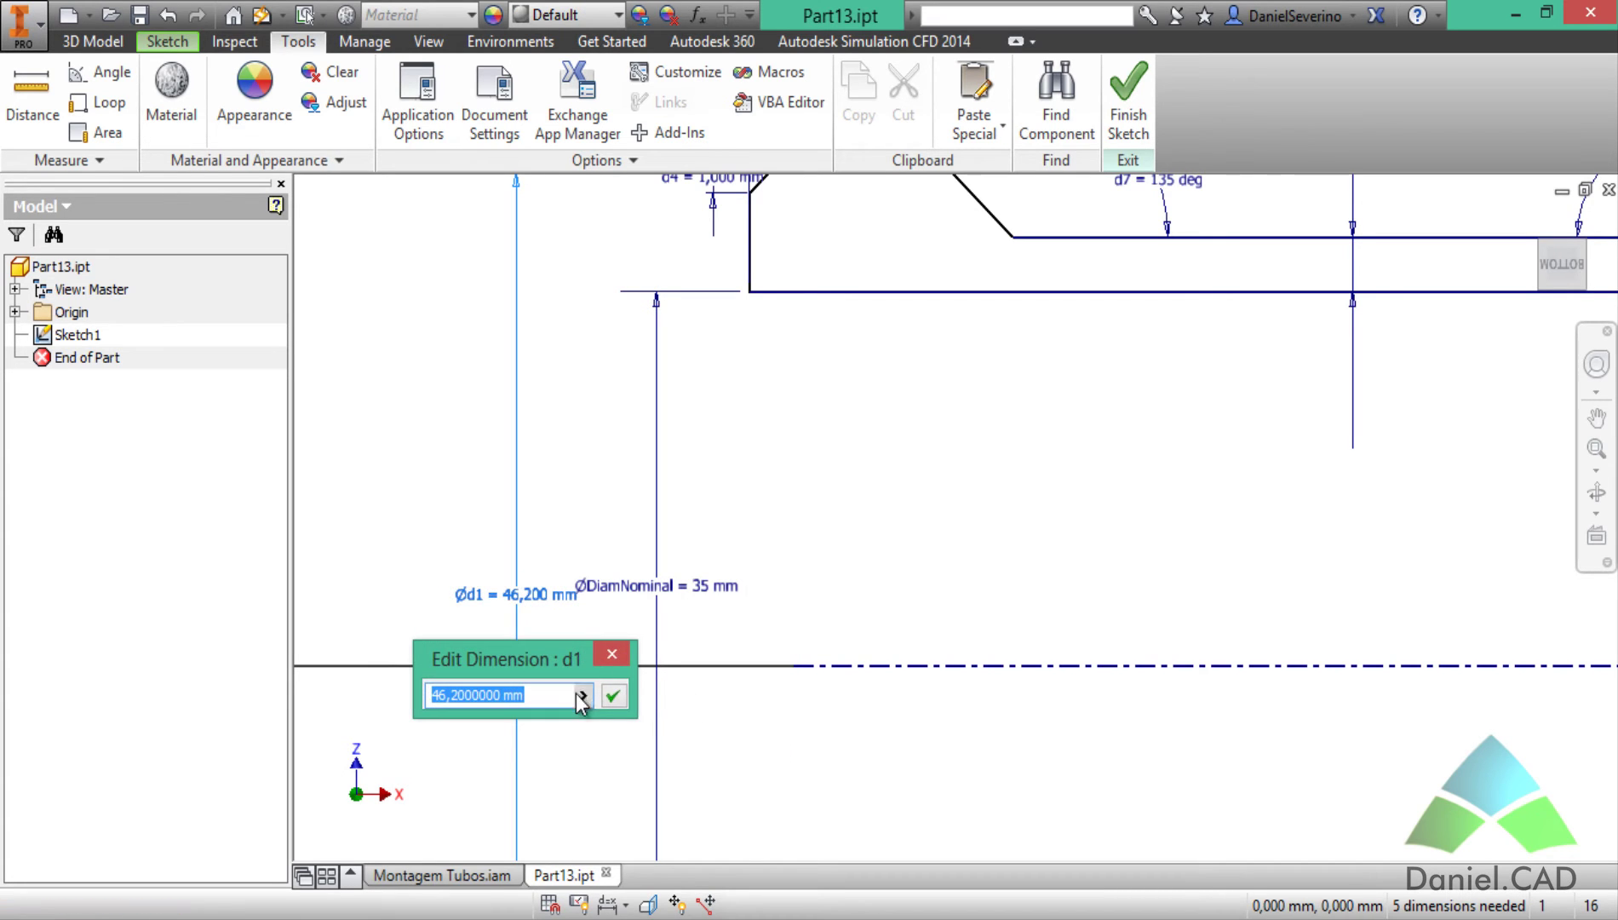
key("Home")
type("Diam")
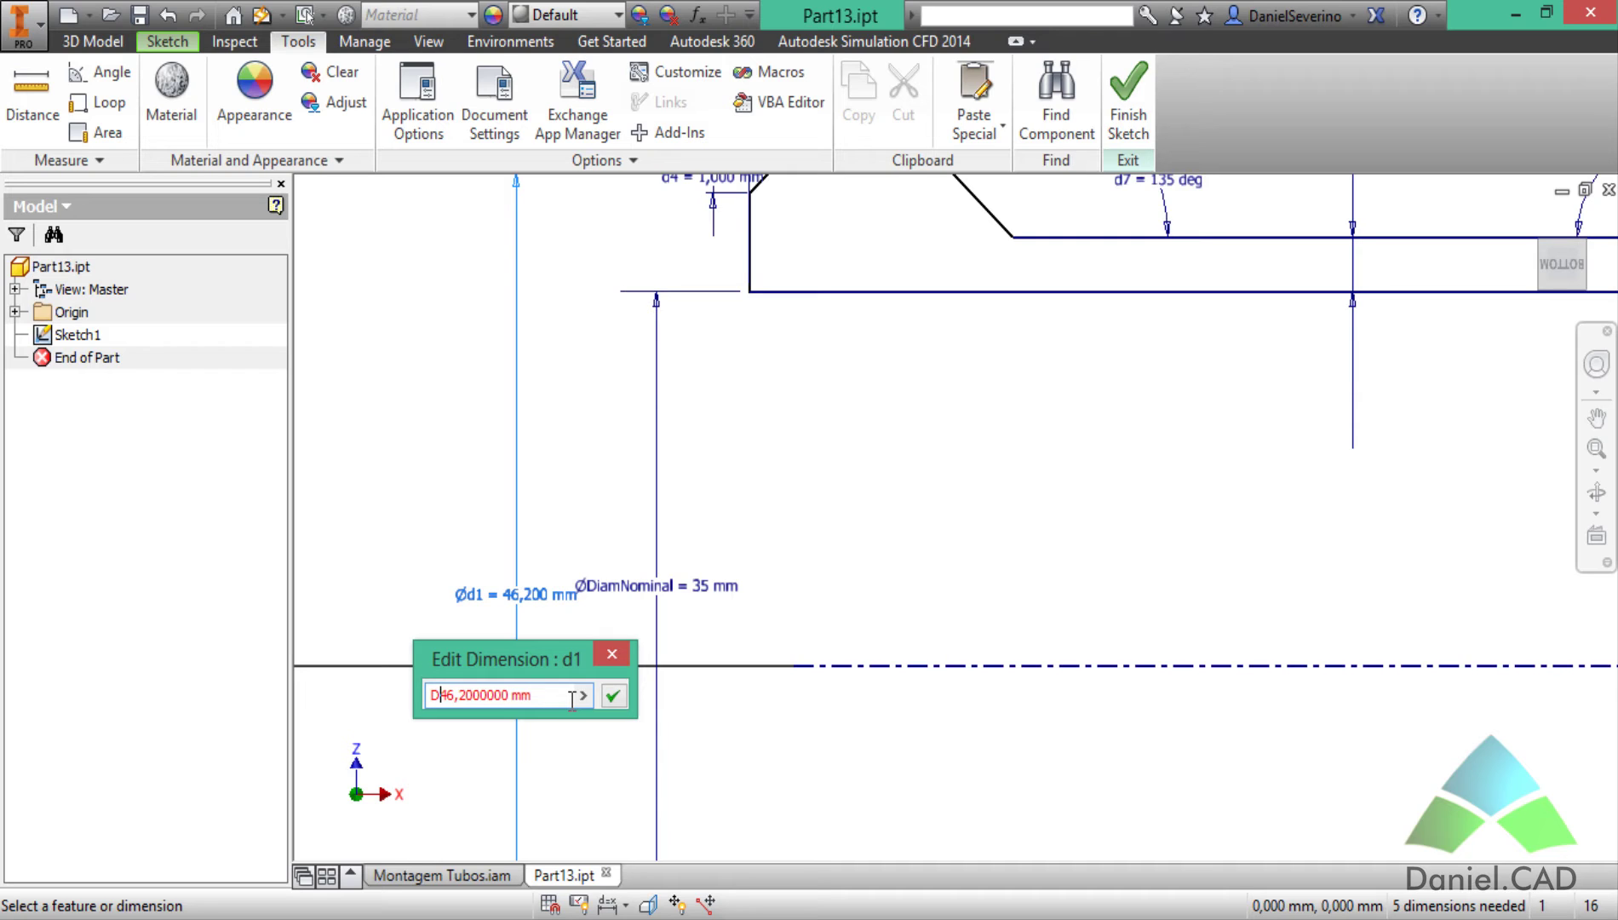
type("Externp")
key("BackSpace")
type("o=")
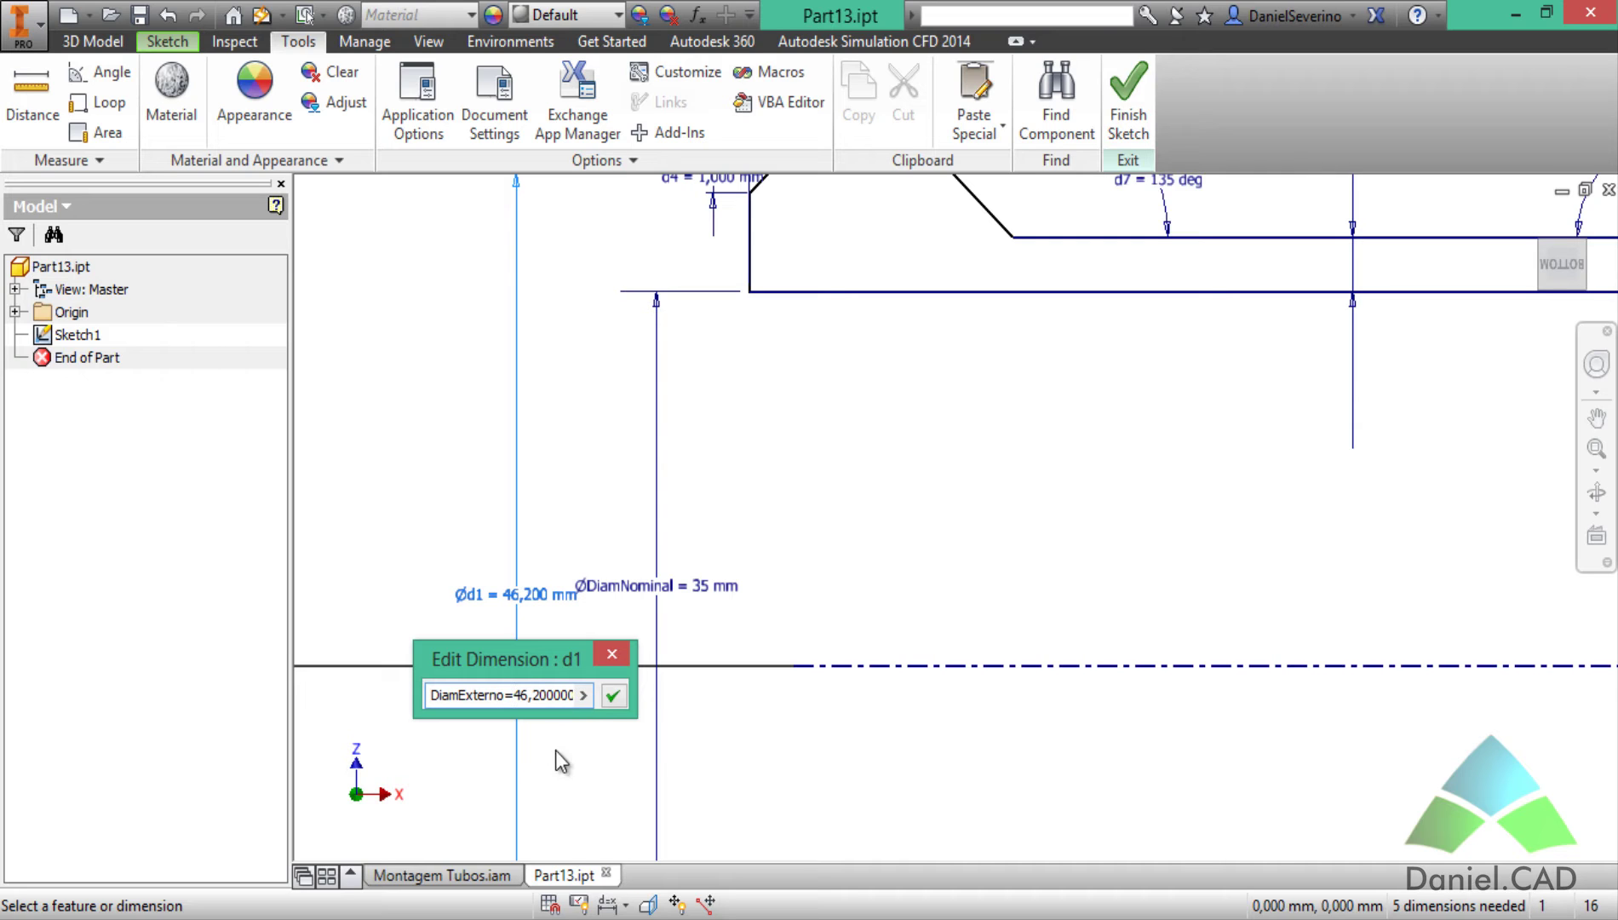
left_click(613, 697)
- Name the overall length dimension of the coupling profile Comprimento
scroll(891, 579, "up", 3)
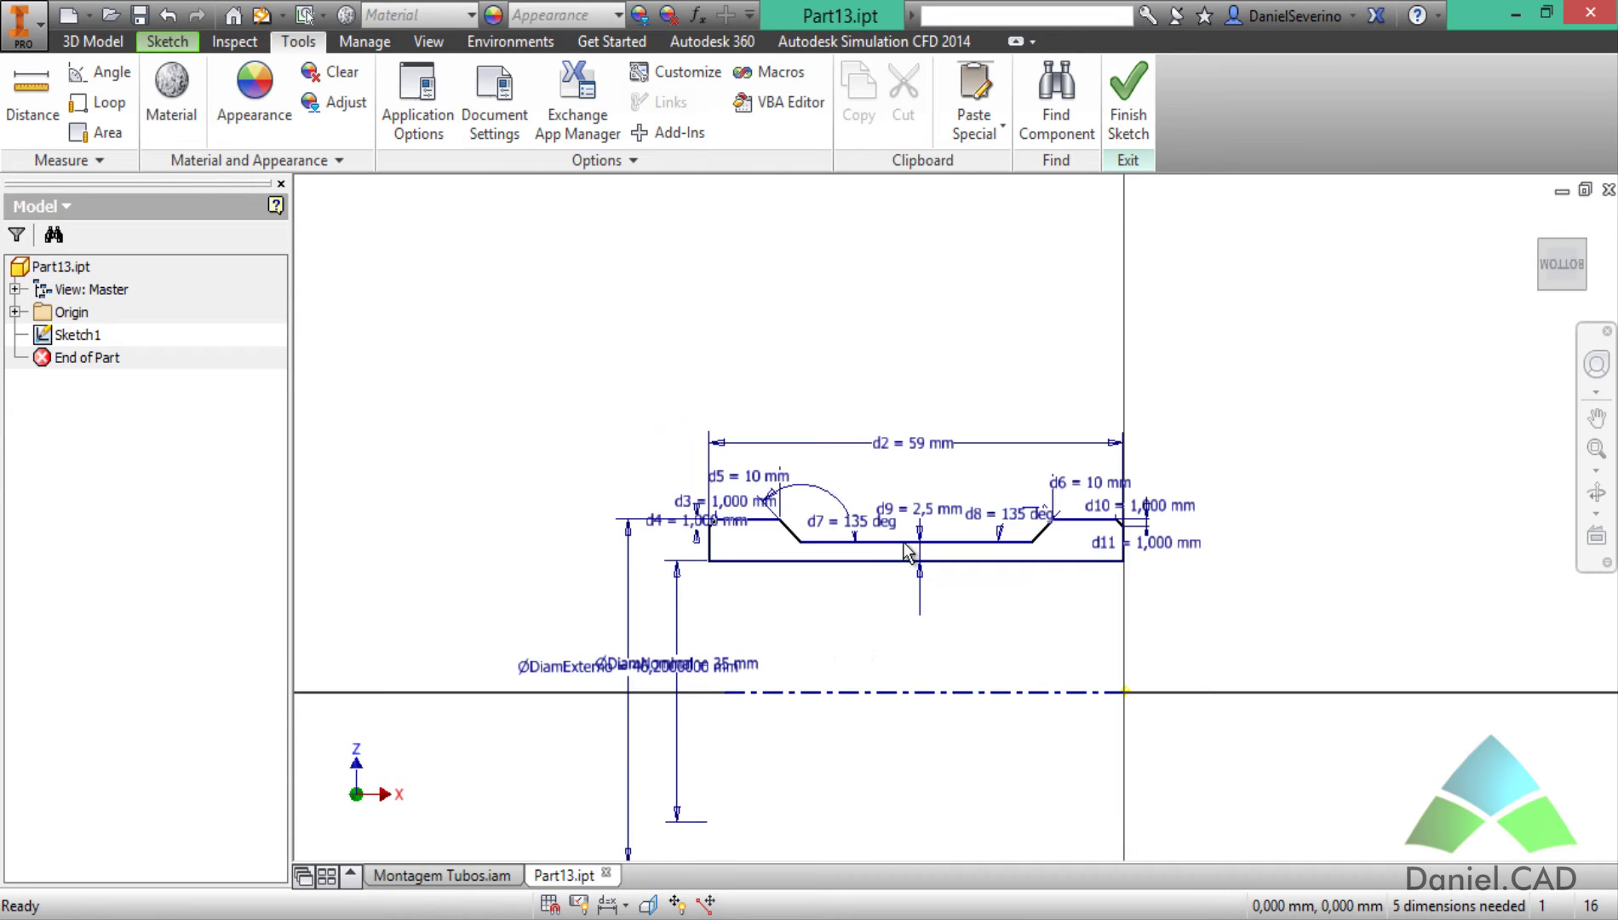
scroll(936, 460, "down", 2)
left_click(896, 425)
key("Home")
type("Comprimento=")
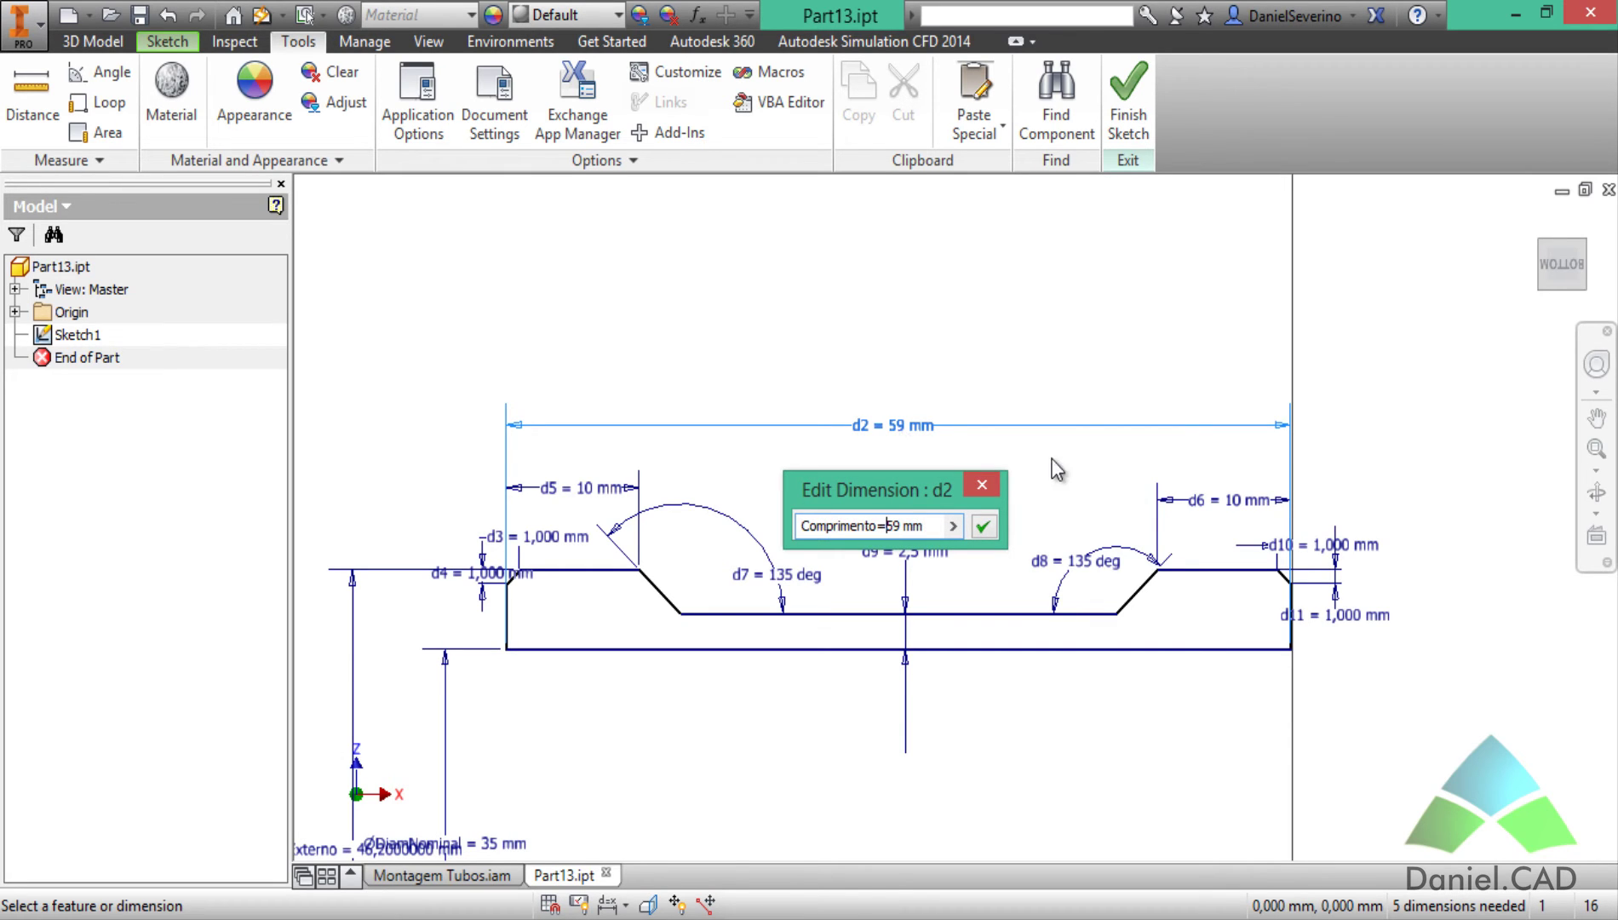
left_click(992, 523)
- Name the wall thickness dimension at the middle of the profile Esp
scroll(995, 518, "down", 3)
middle_click_drag(972, 692, 920, 605)
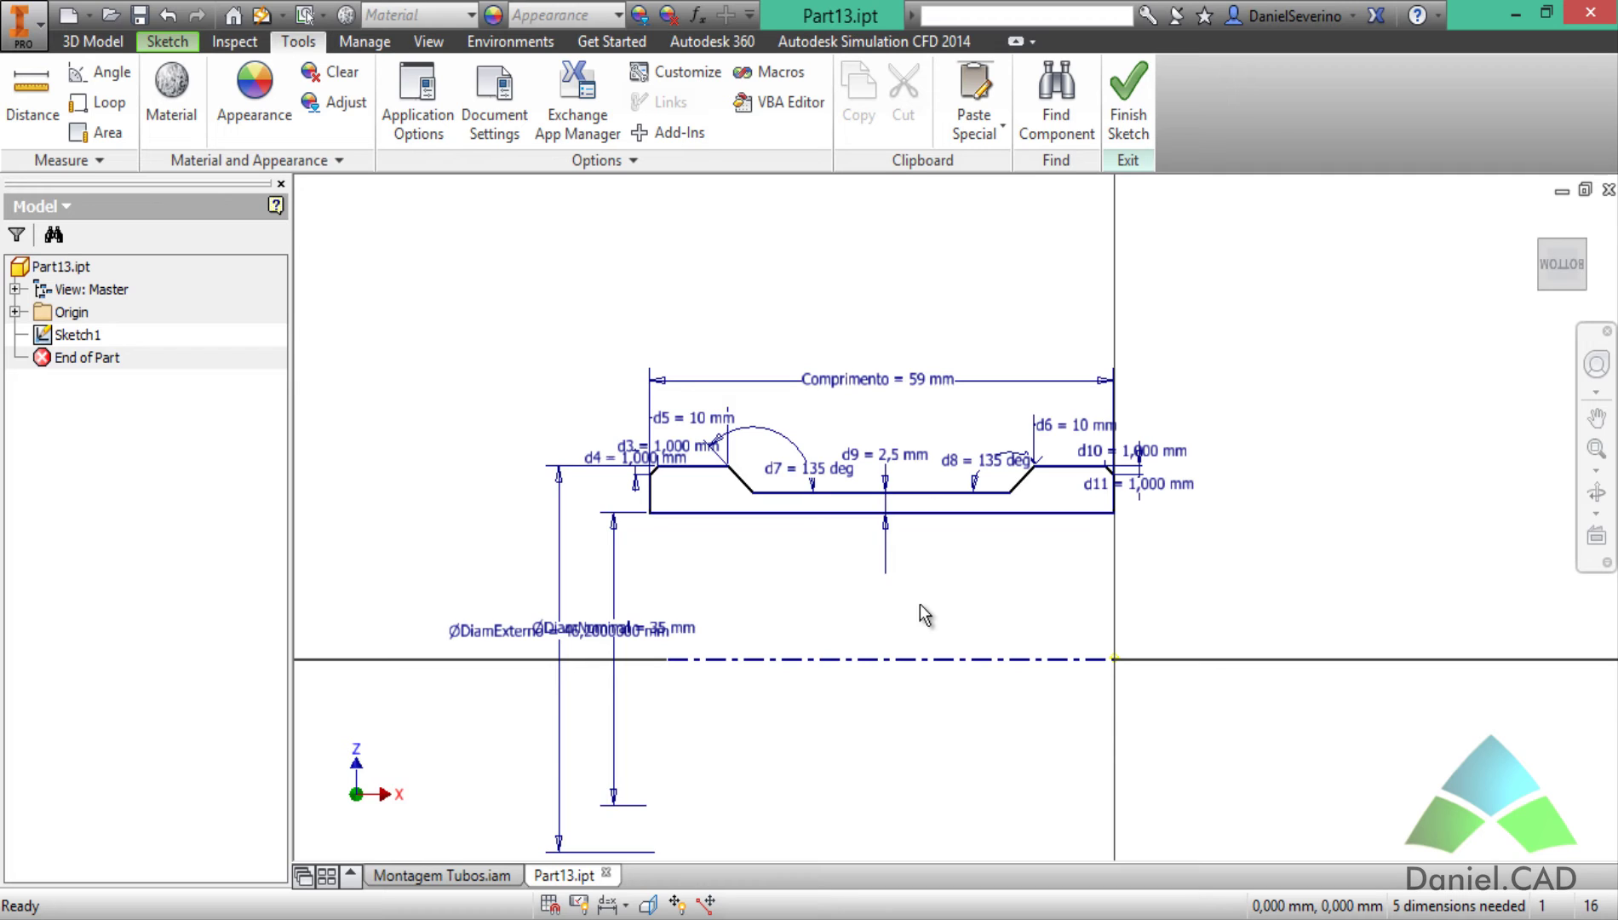
double_click(886, 454)
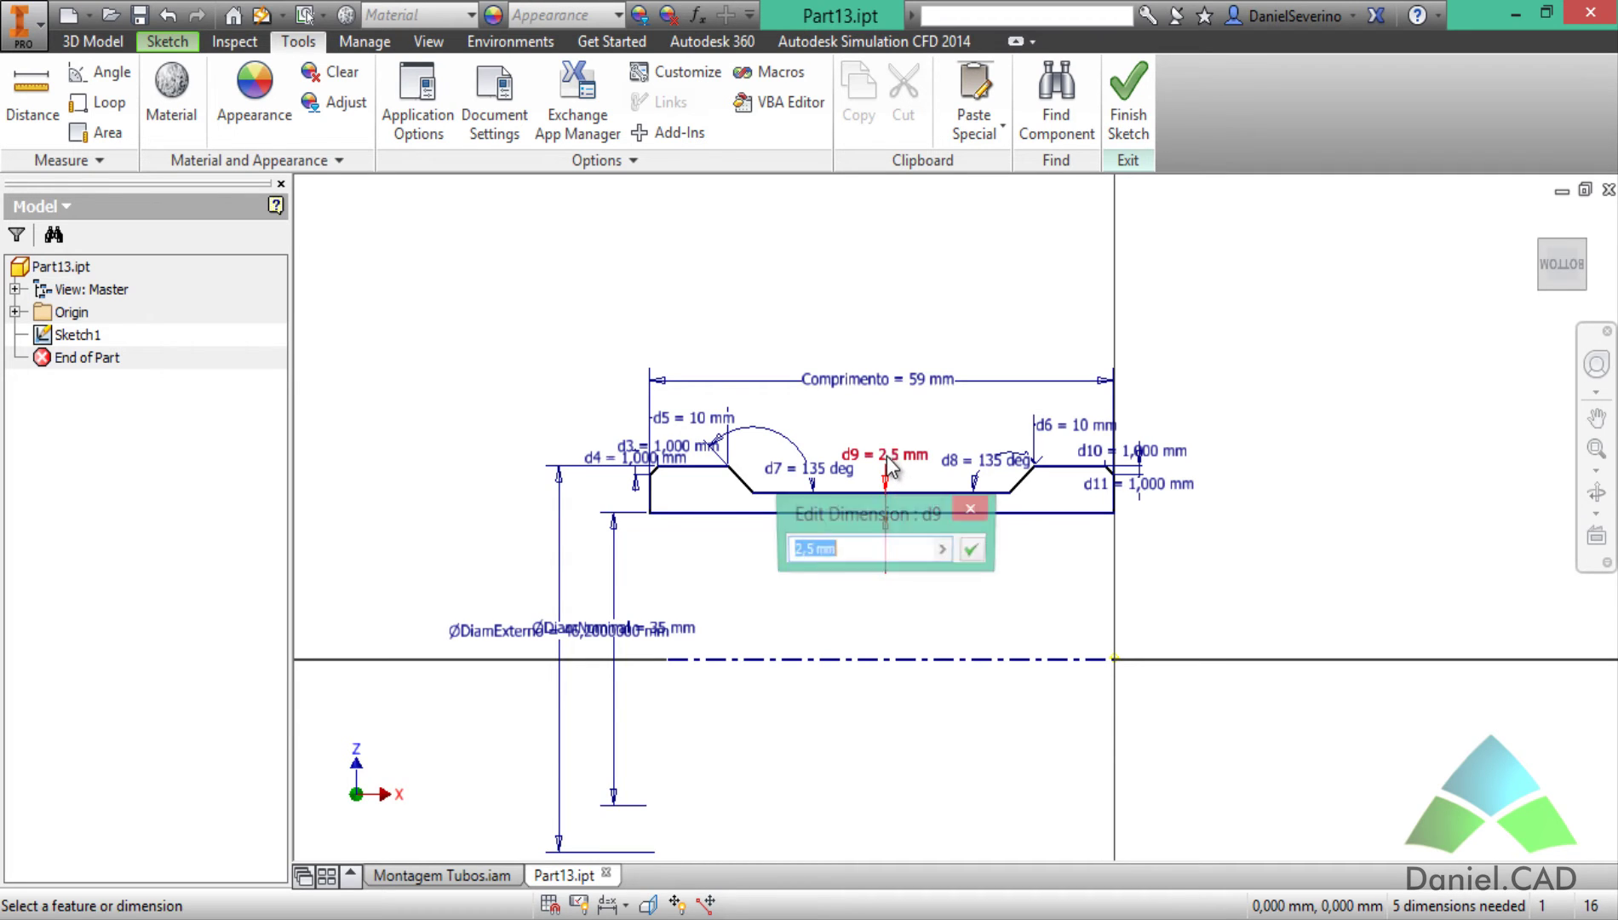
key("Home")
type("Esp=")
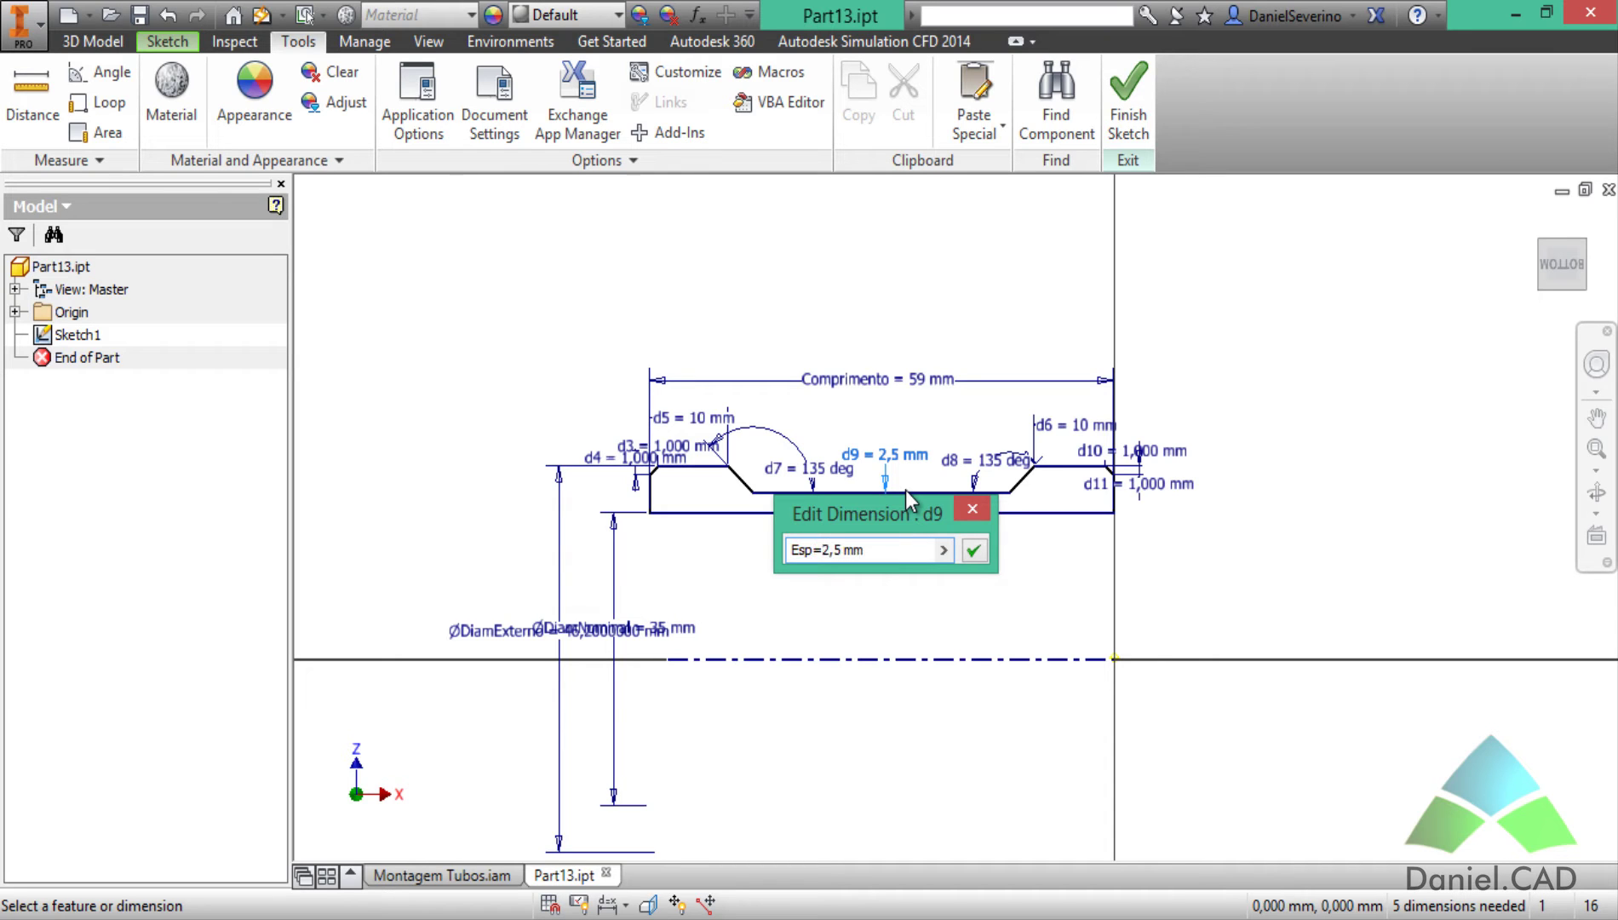
left_click(971, 554)
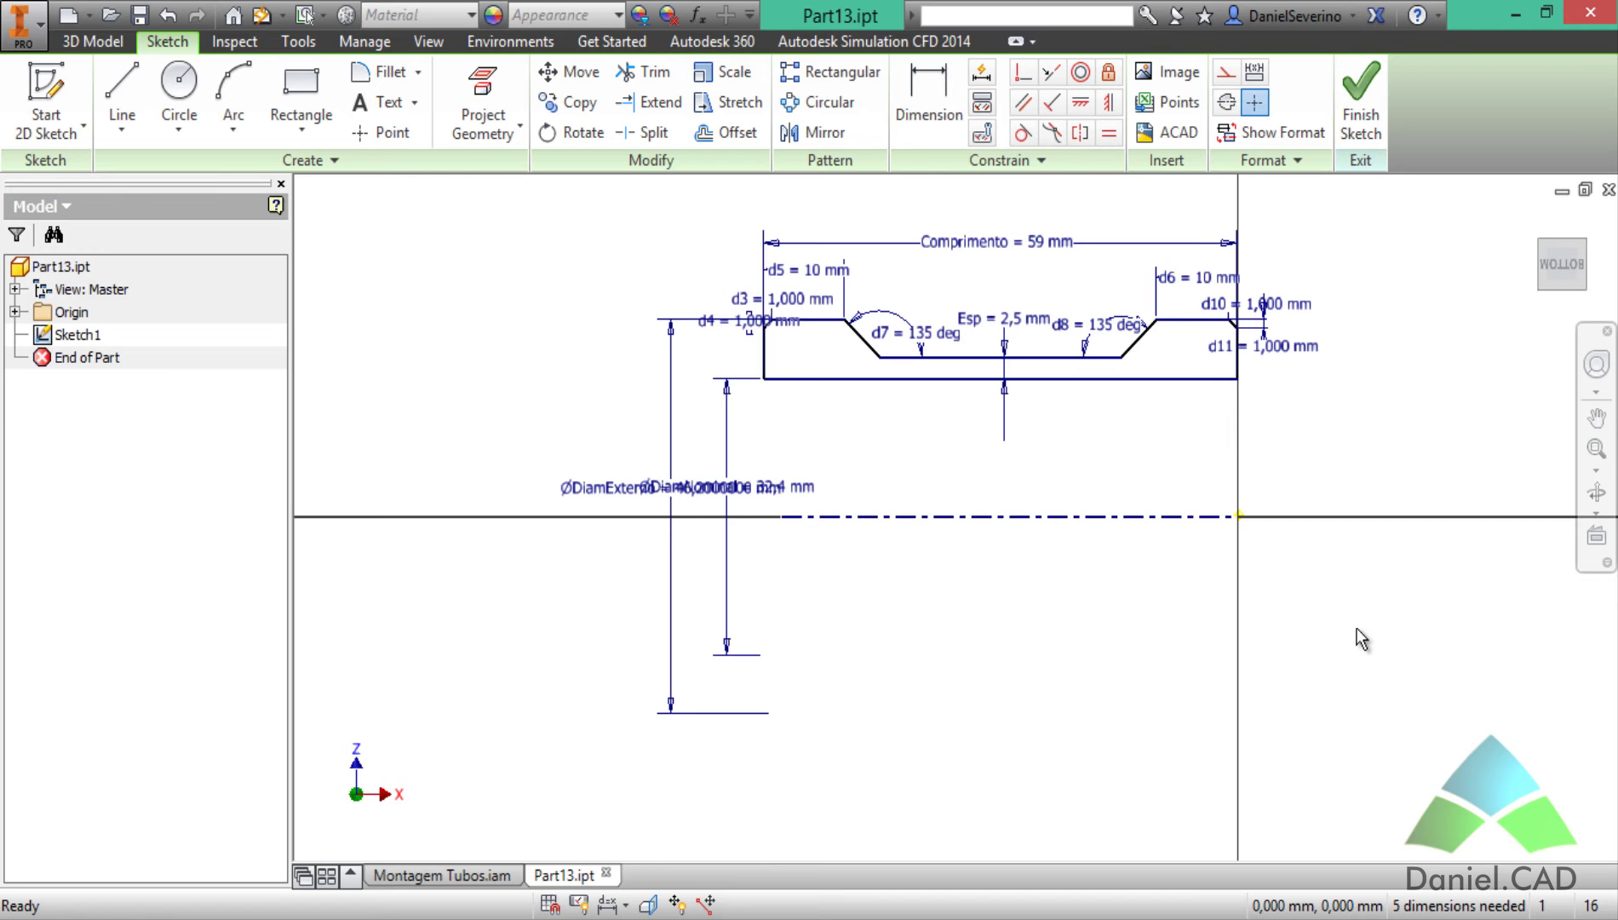
- Finish the profile sketch and start creating an iPart from the part
left_click(1361, 98)
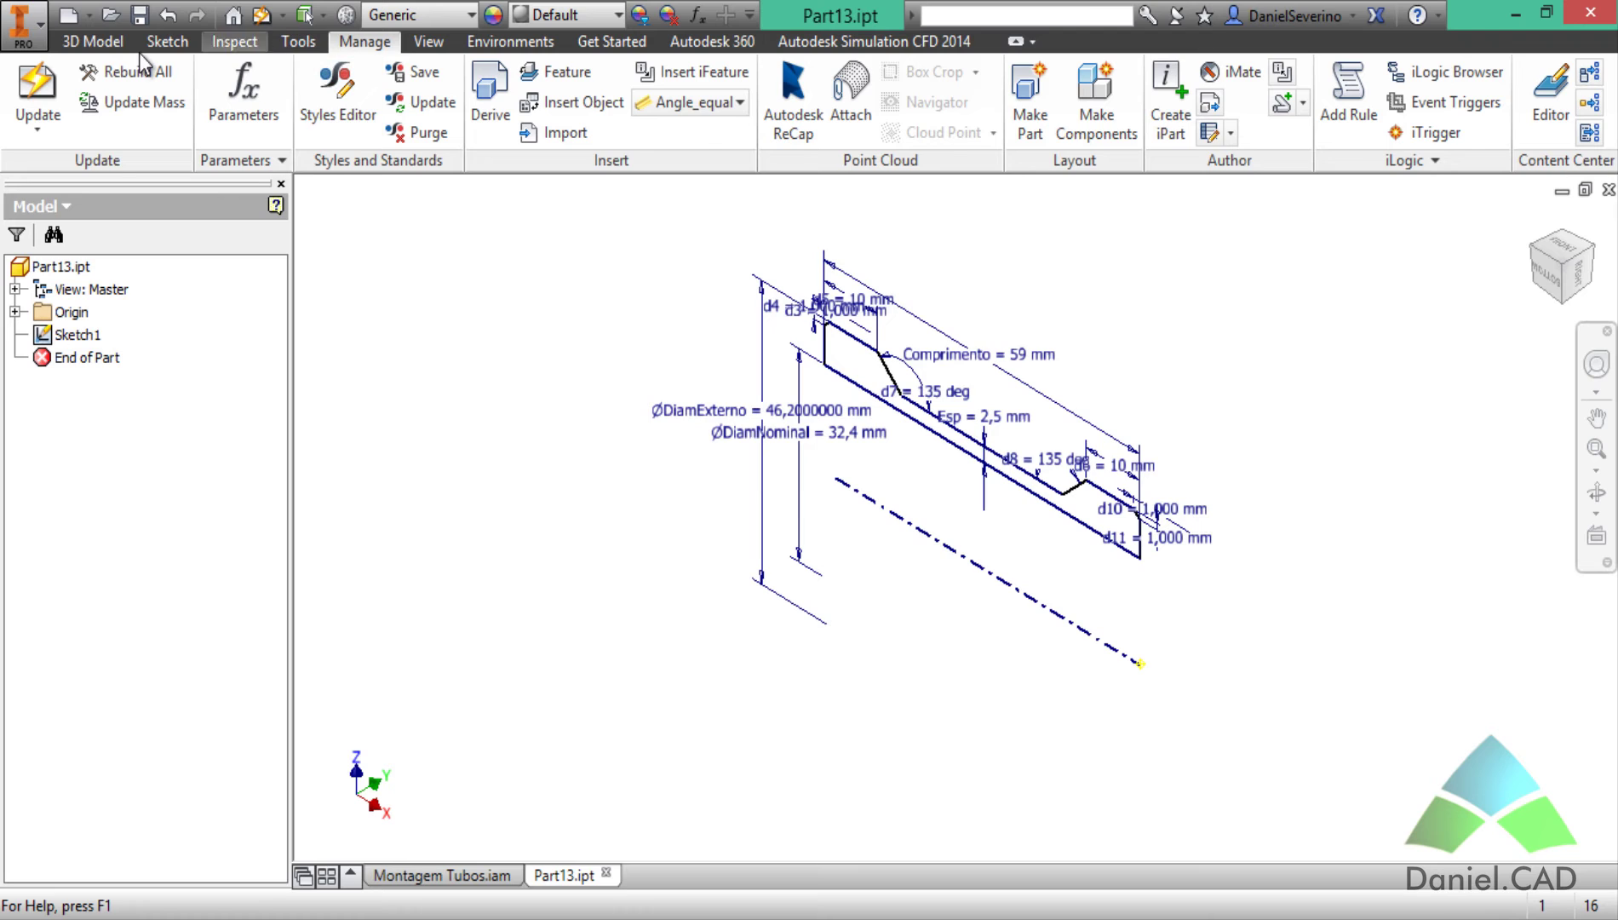
left_click(92, 41)
left_click(167, 41)
left_click(234, 41)
left_click(298, 41)
left_click(365, 41)
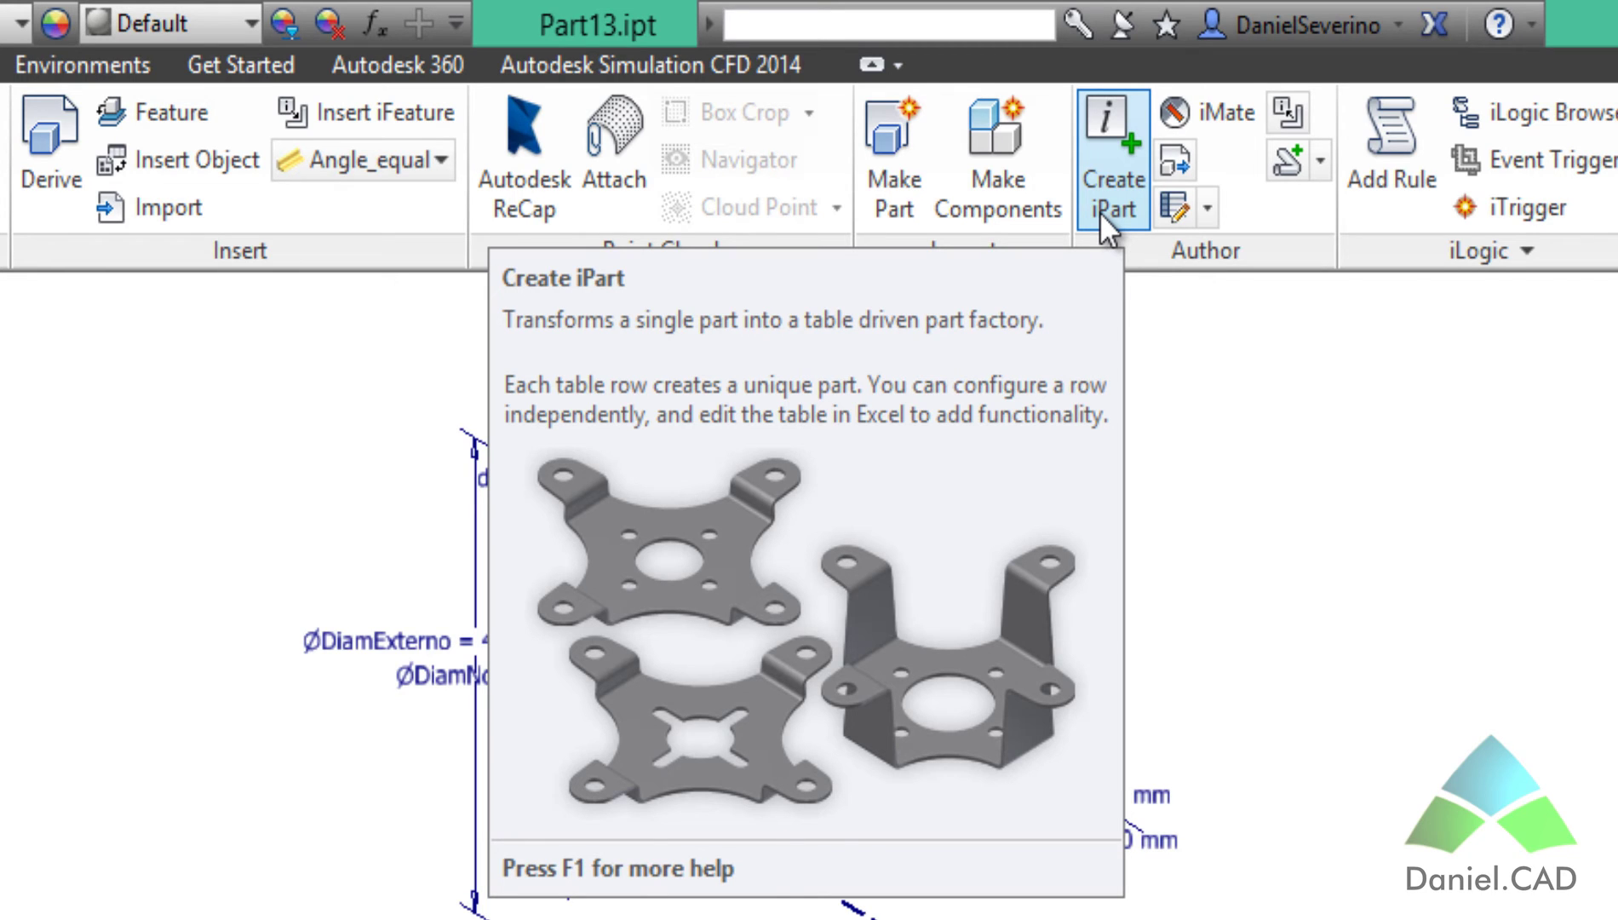
left_click(1099, 211)
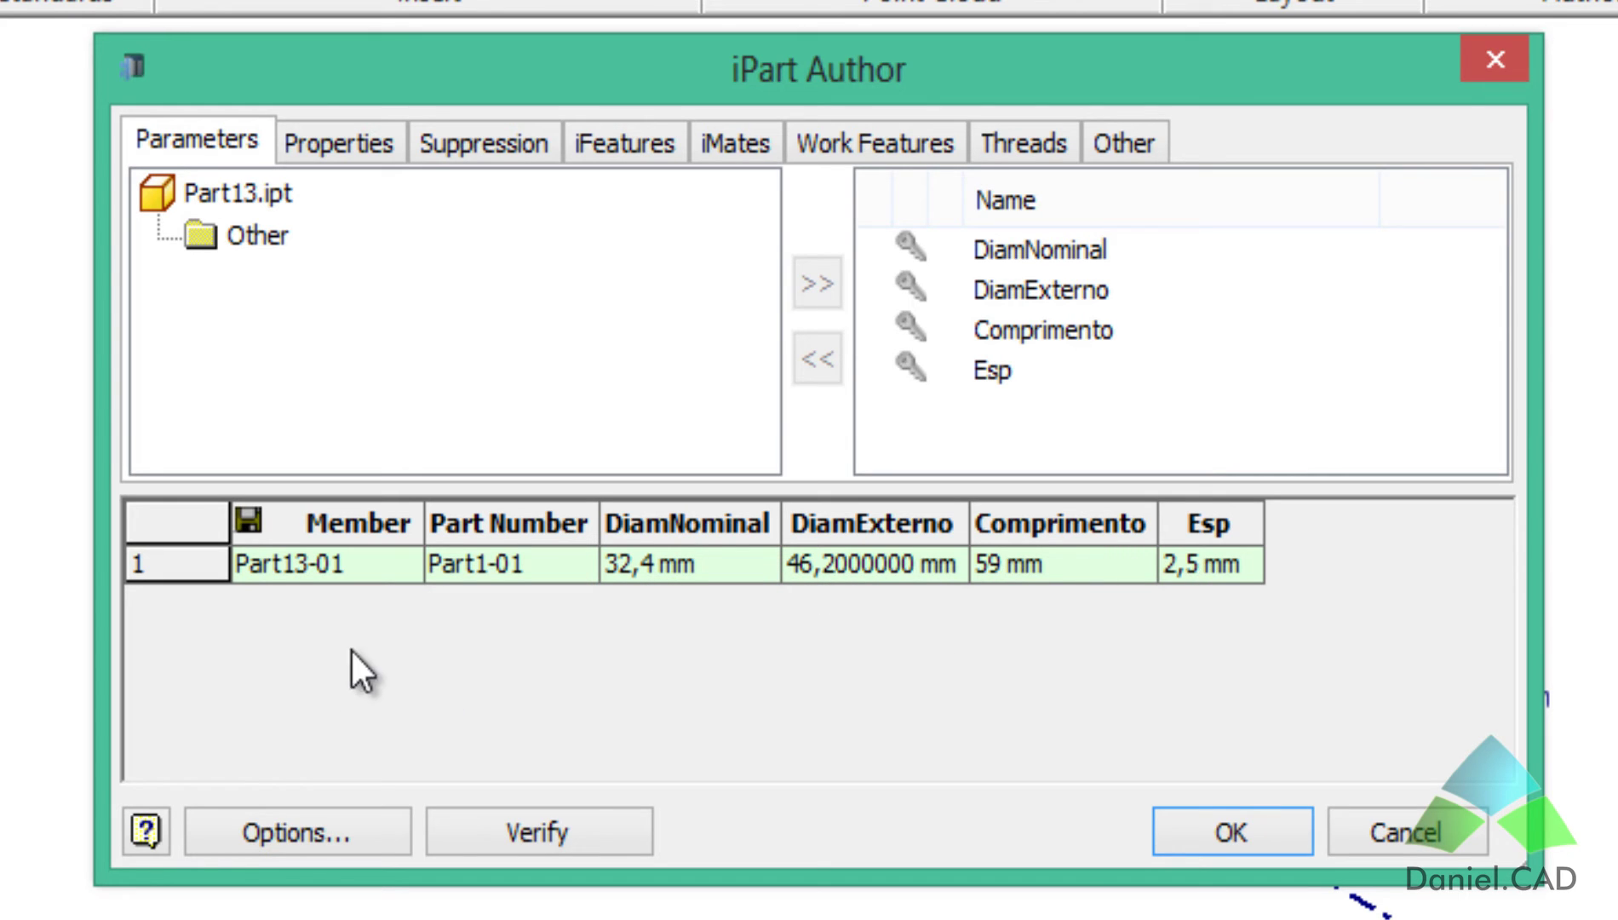
- Set the part number of the first row in the iPart table to Nom-32
left_click(536, 568)
left_click_drag(553, 565, 428, 569)
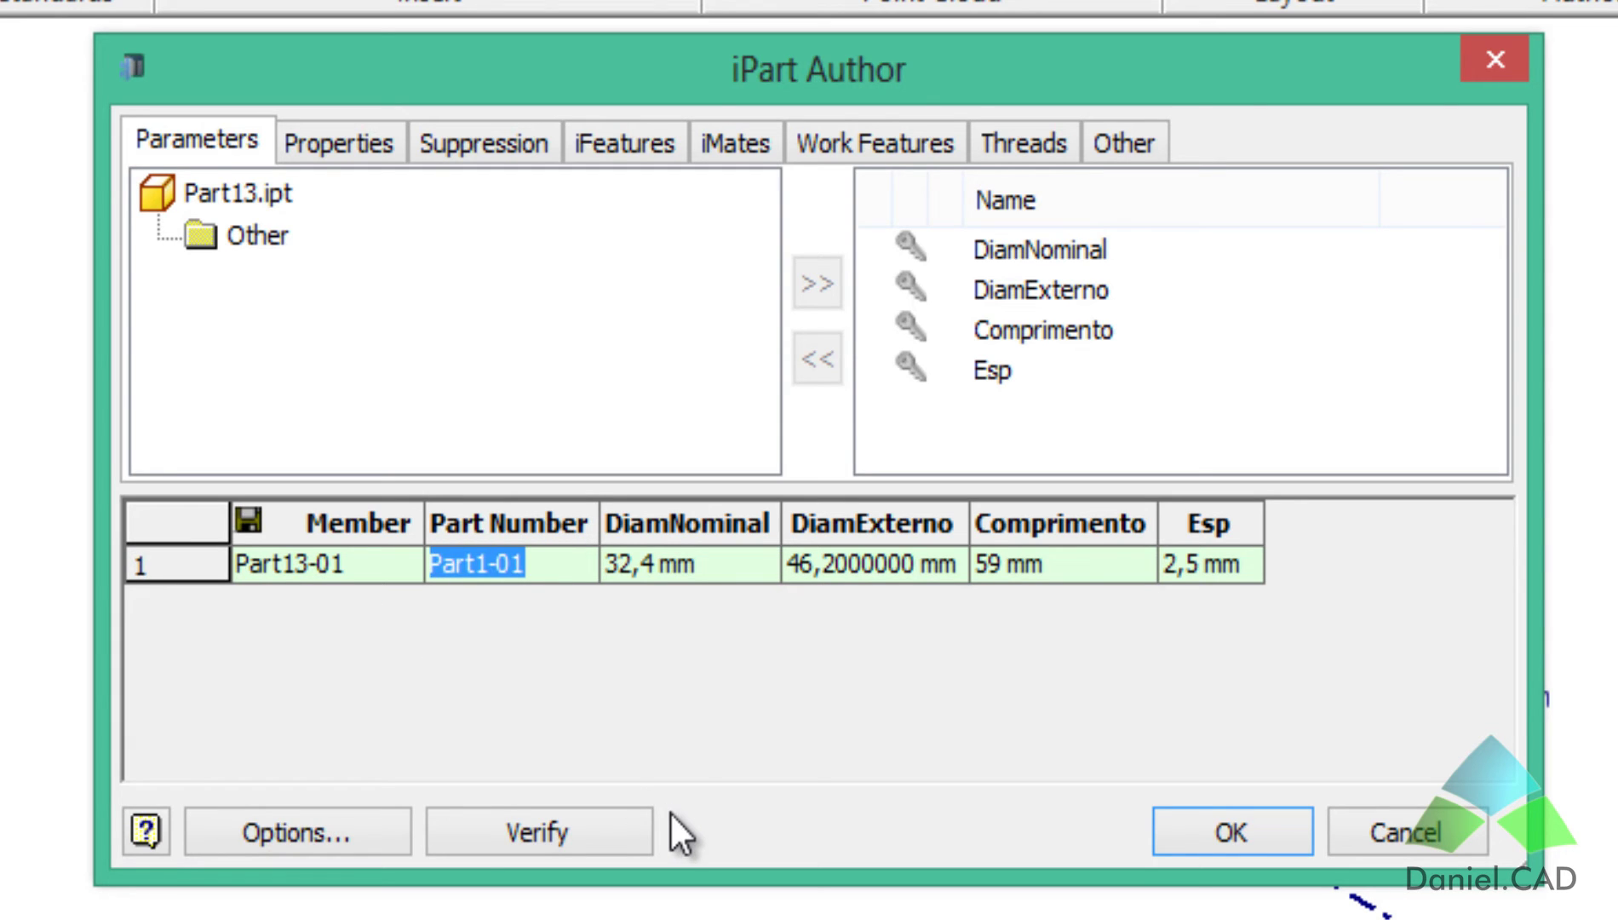
type("Nom")
key("BackSpace")
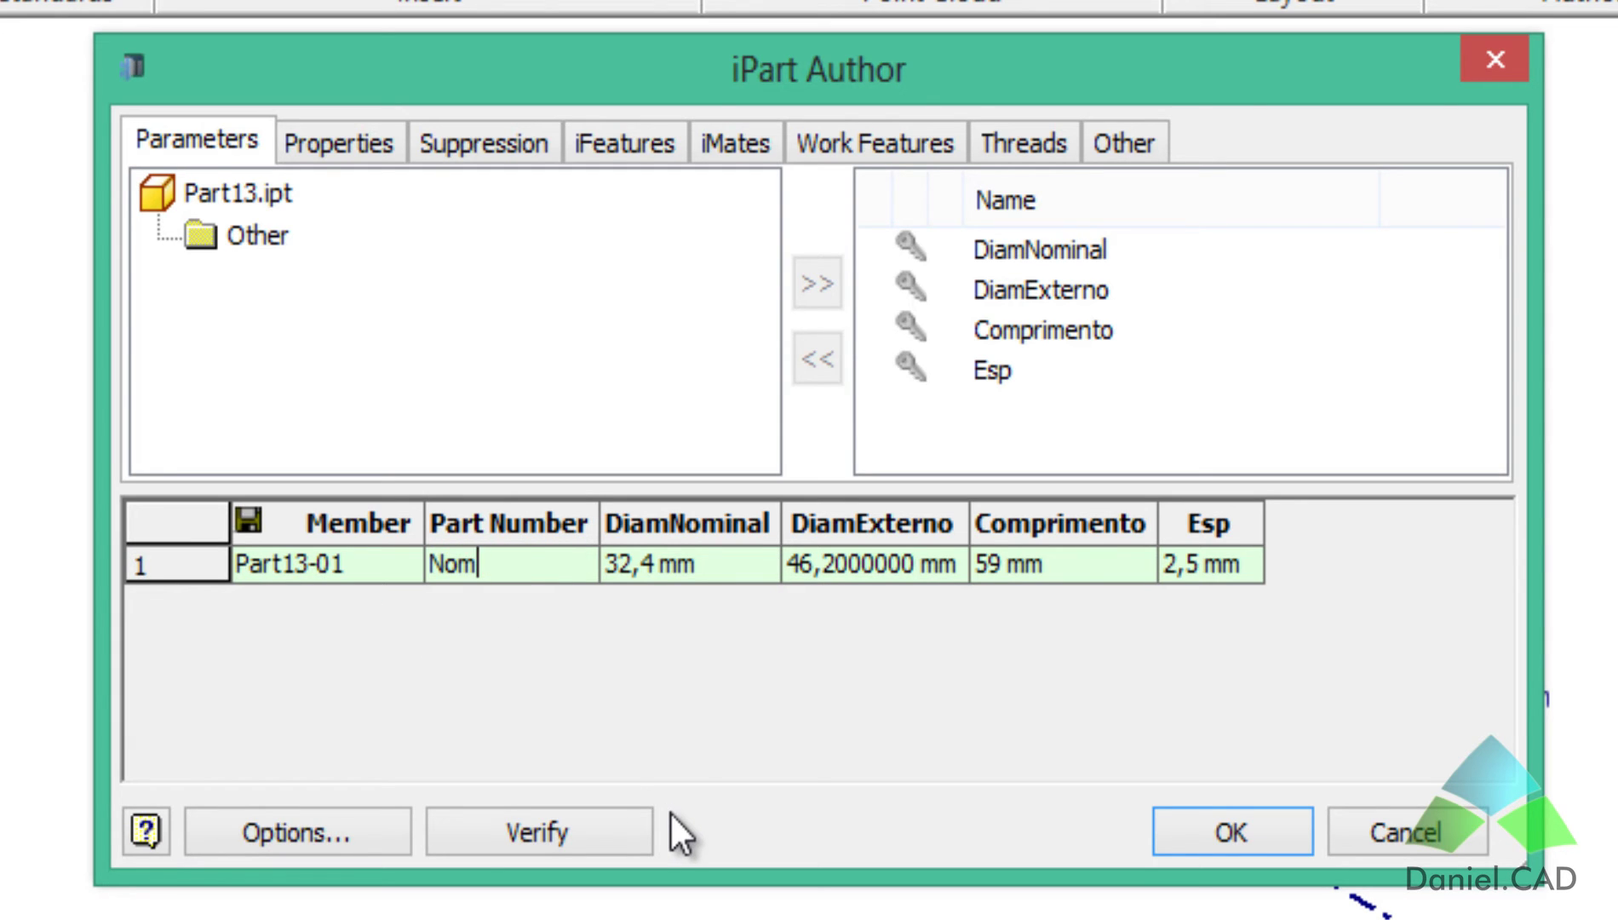
key("BackSpace")
type("-32")
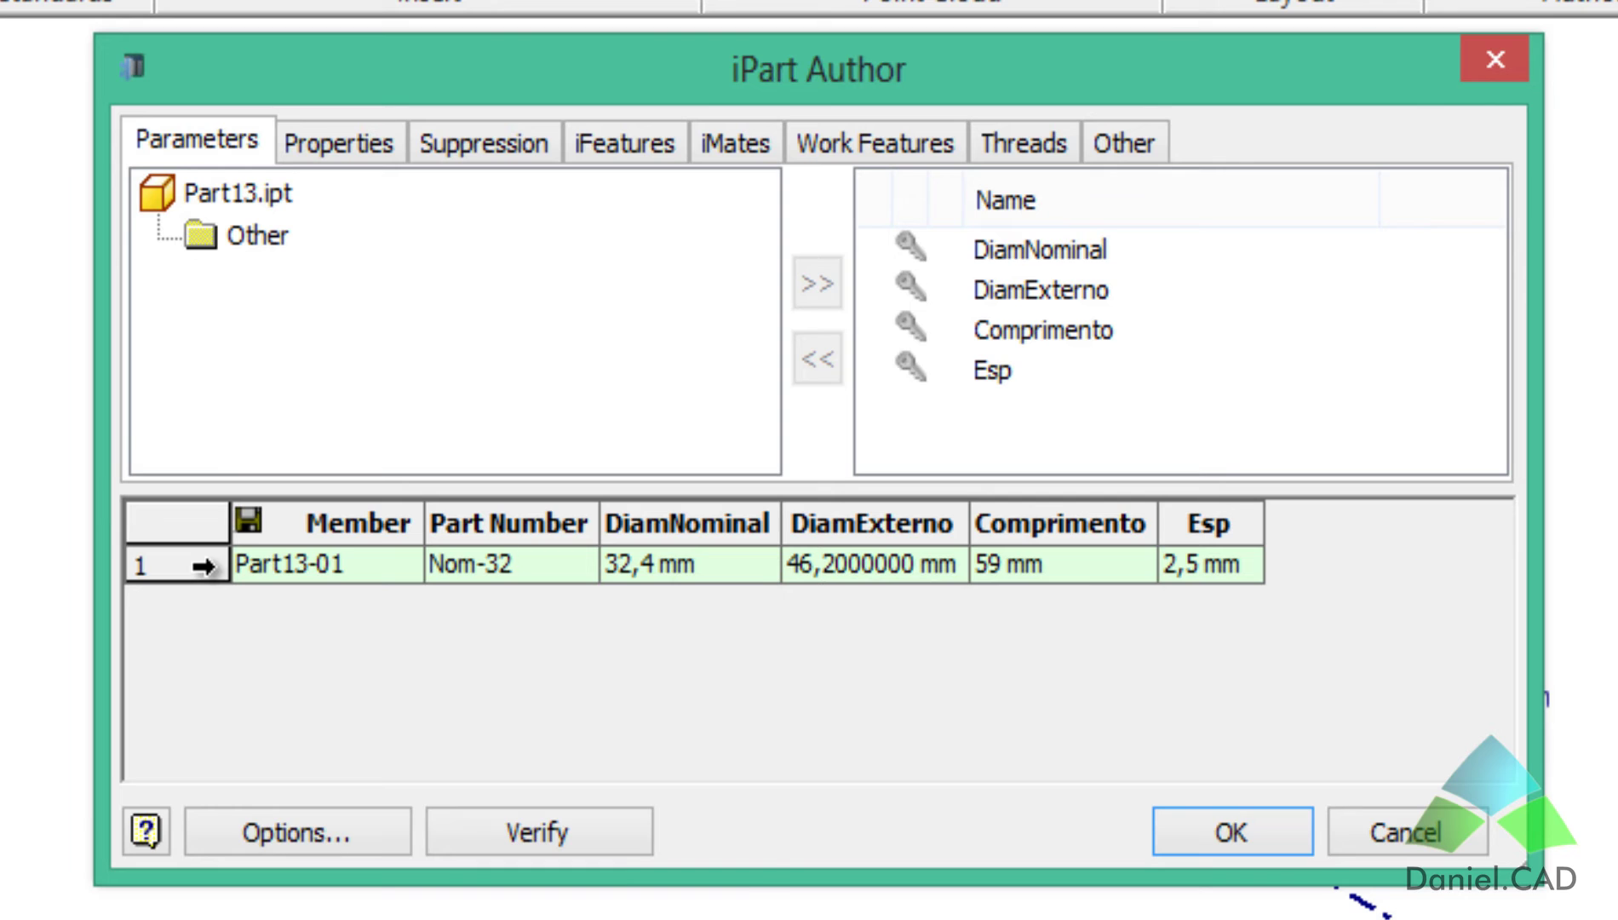
- Insert a second row in the iPart table and set its part number to Norm-40, following the manufacturer's size table
right_click(197, 569)
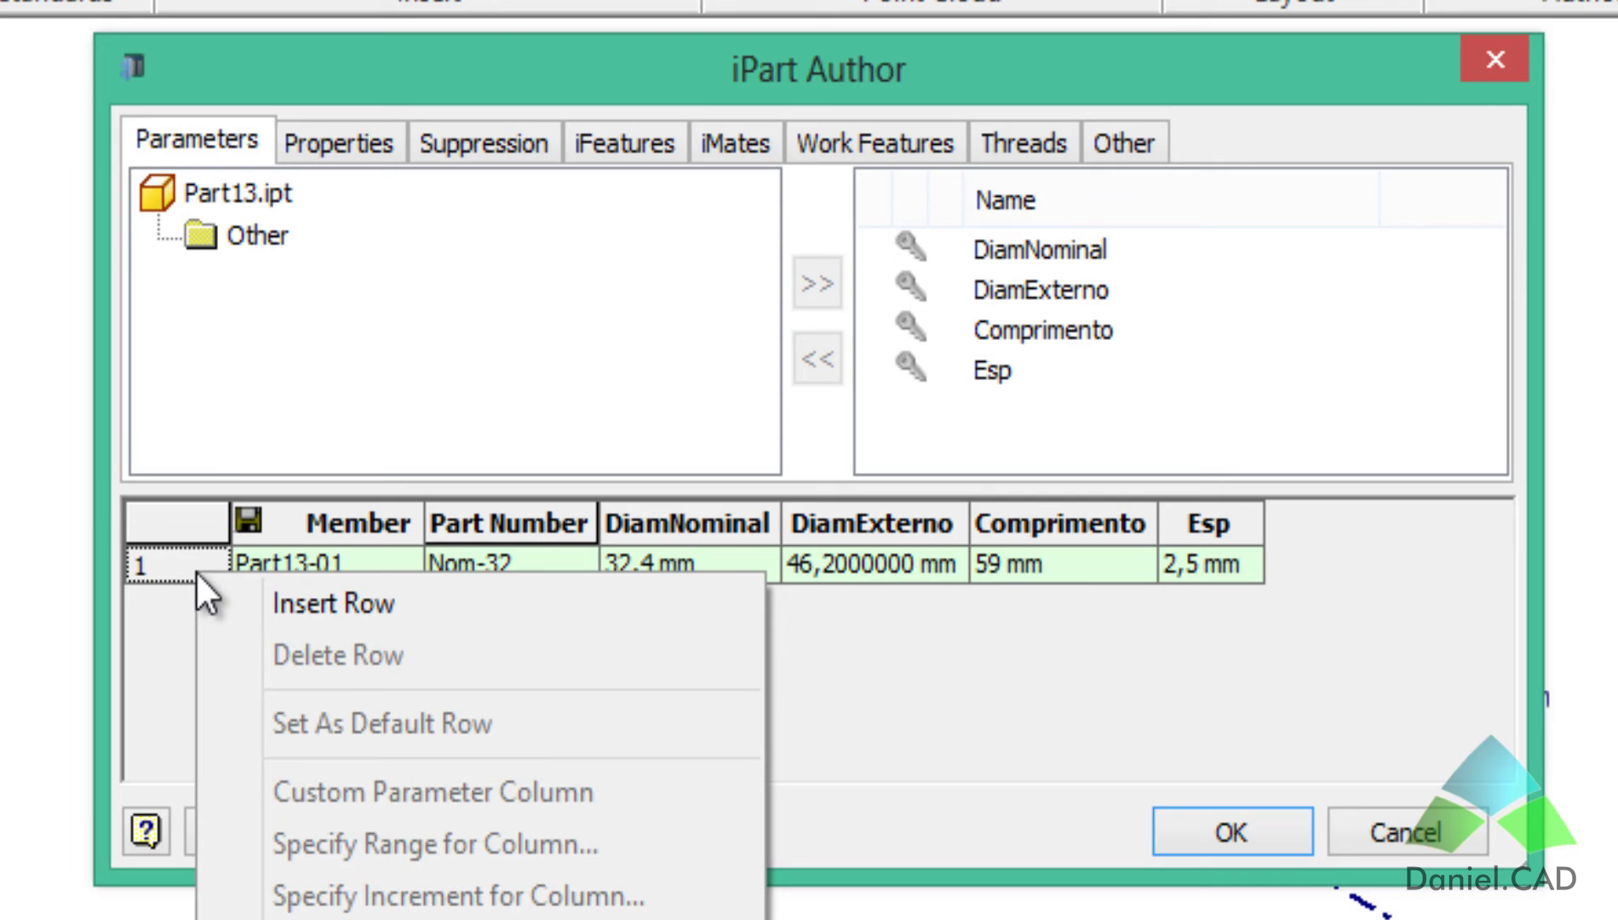
left_click(256, 603)
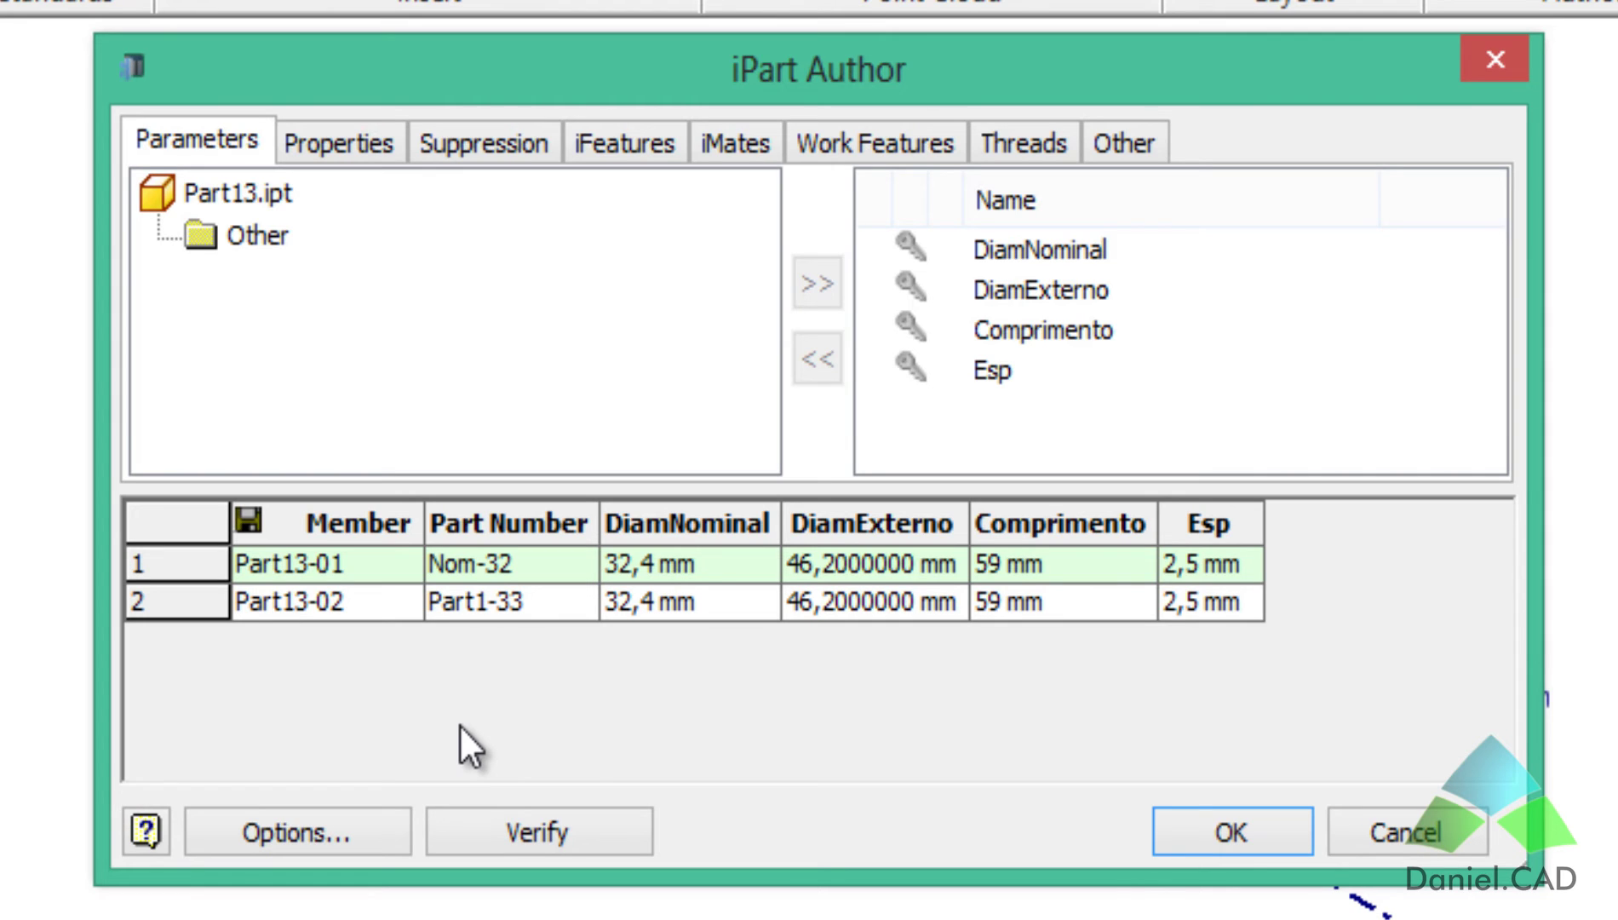
left_click(554, 602)
left_click(550, 599)
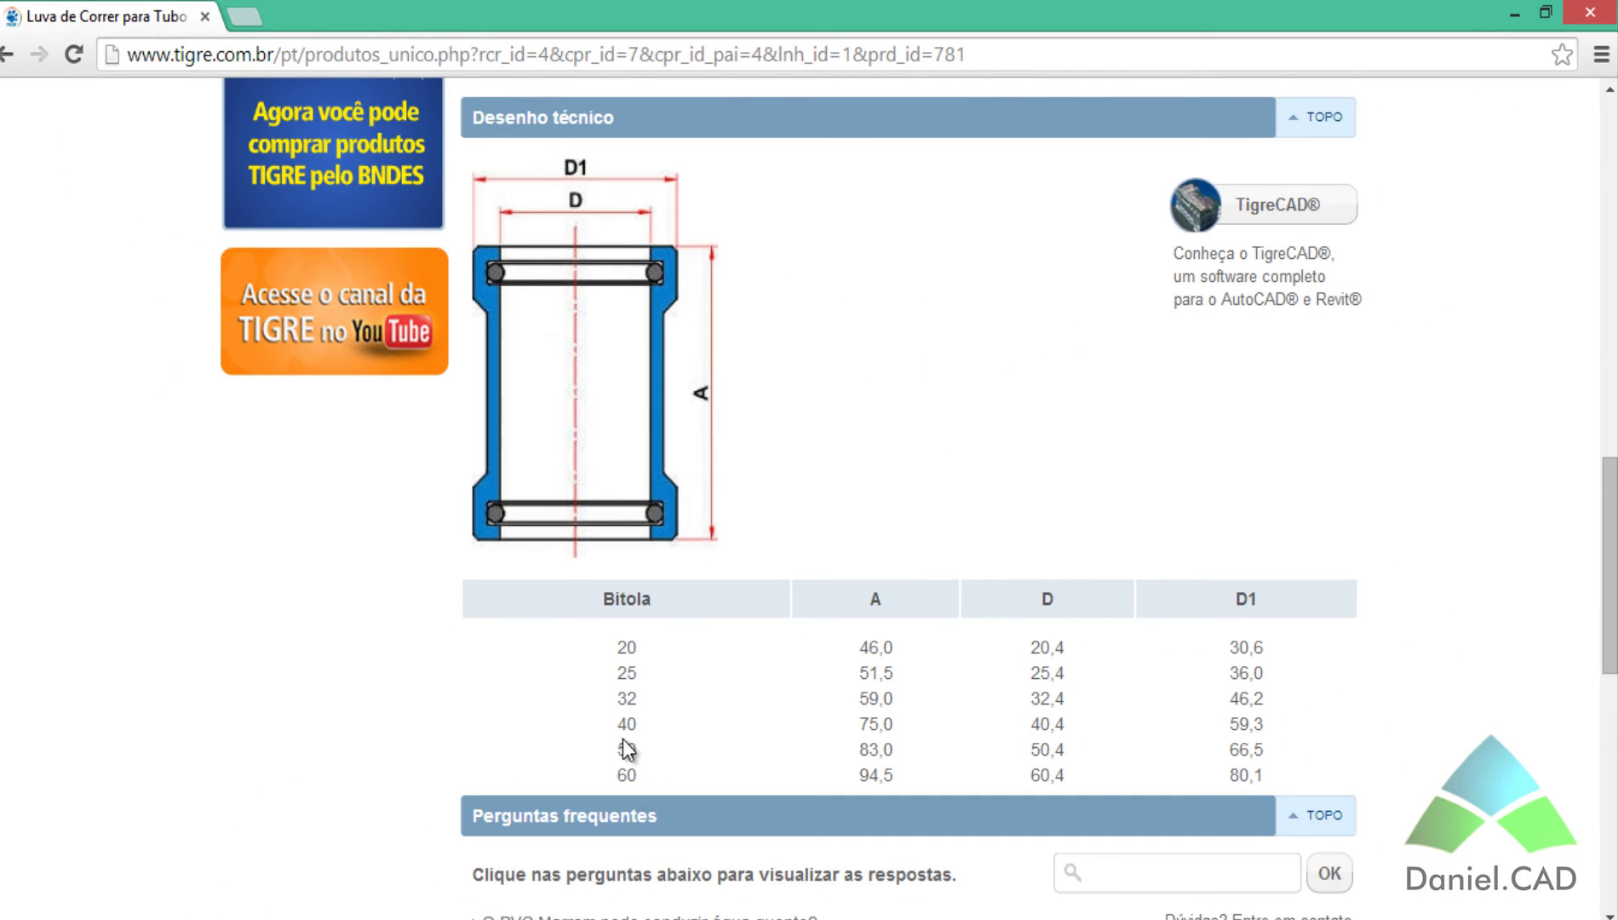
left_click_drag(629, 725, 1264, 726)
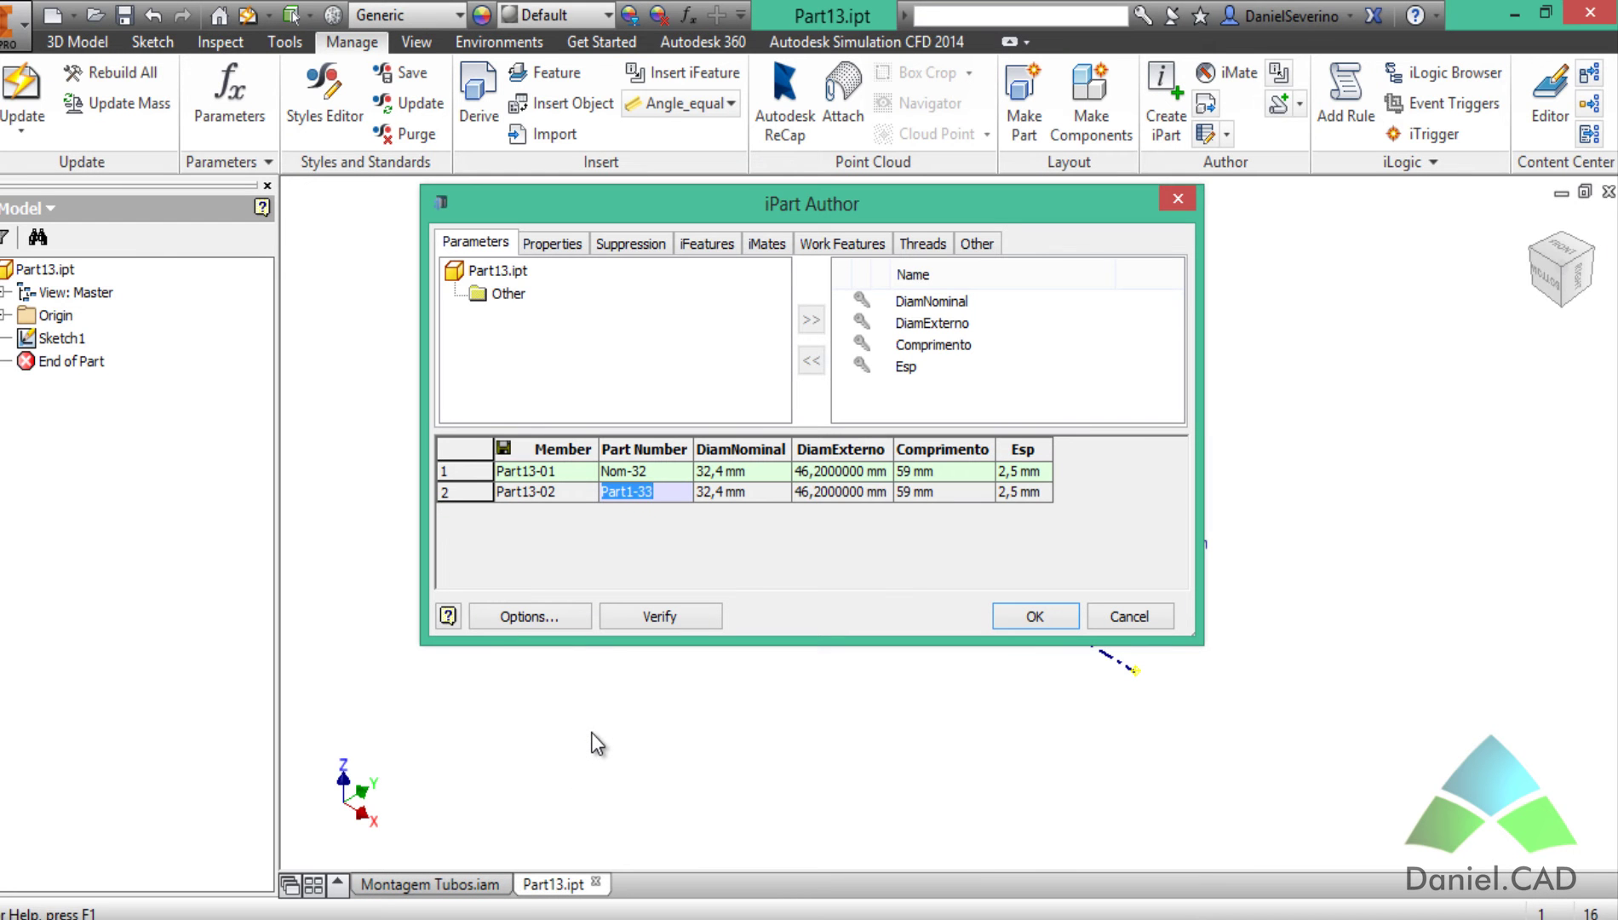
type("Norm-40")
- Set DiamNominal in the second row to 40,4 mm from the size 40 line of the Tigre web page
left_click(749, 491)
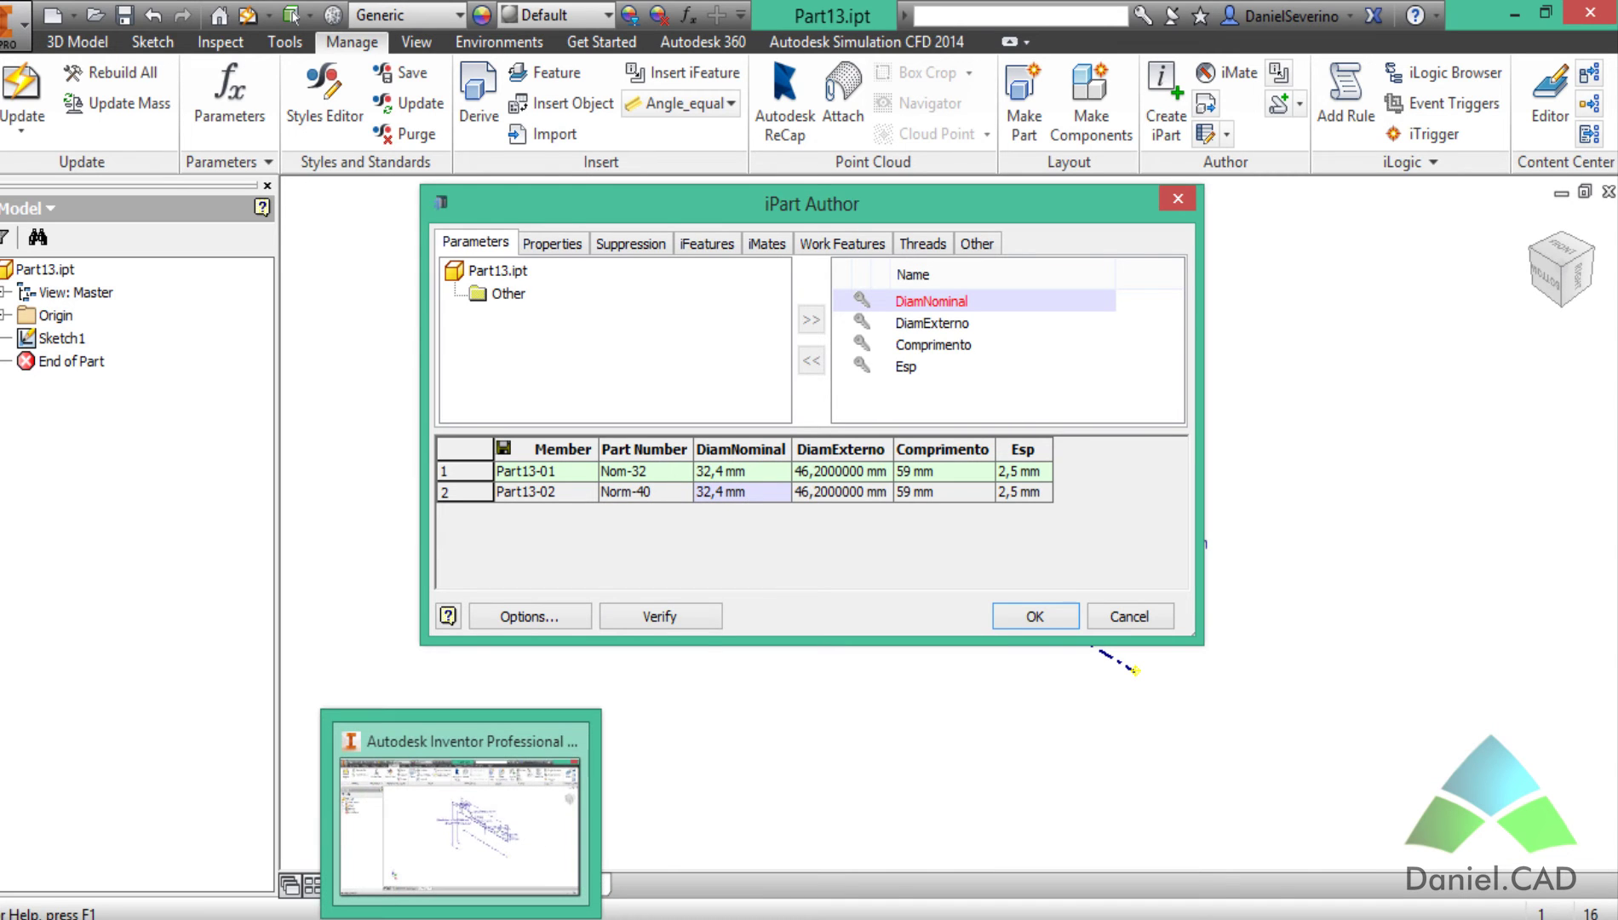
left_click(462, 919)
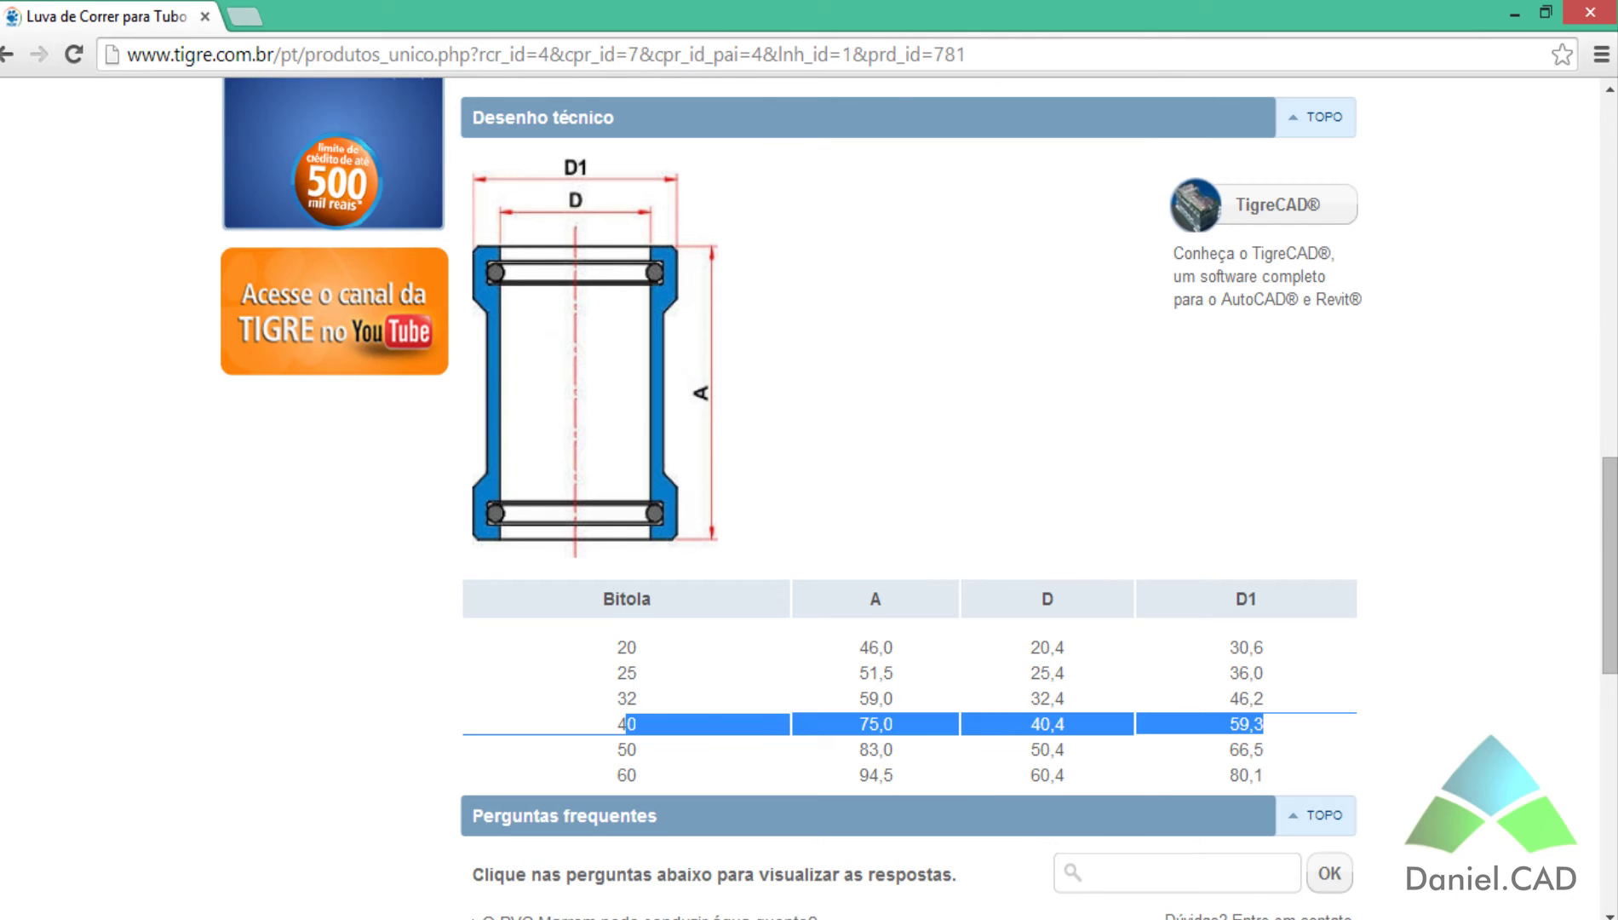
key("alt+Tab")
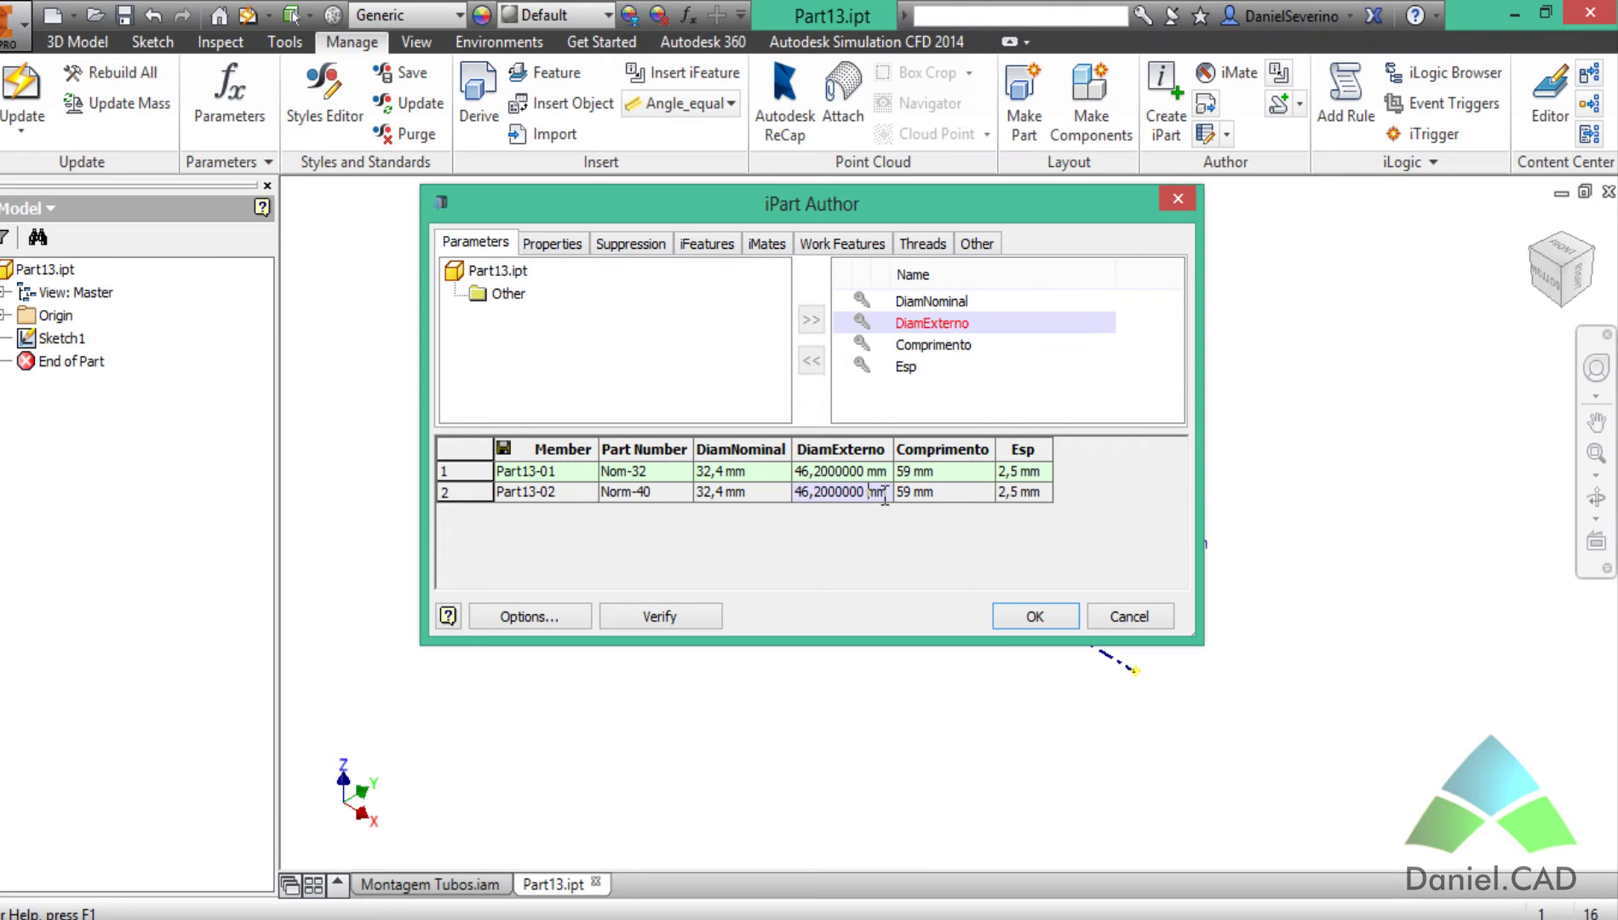
left_click(753, 493)
left_click_drag(753, 493, 643, 495)
type("40,4mm")
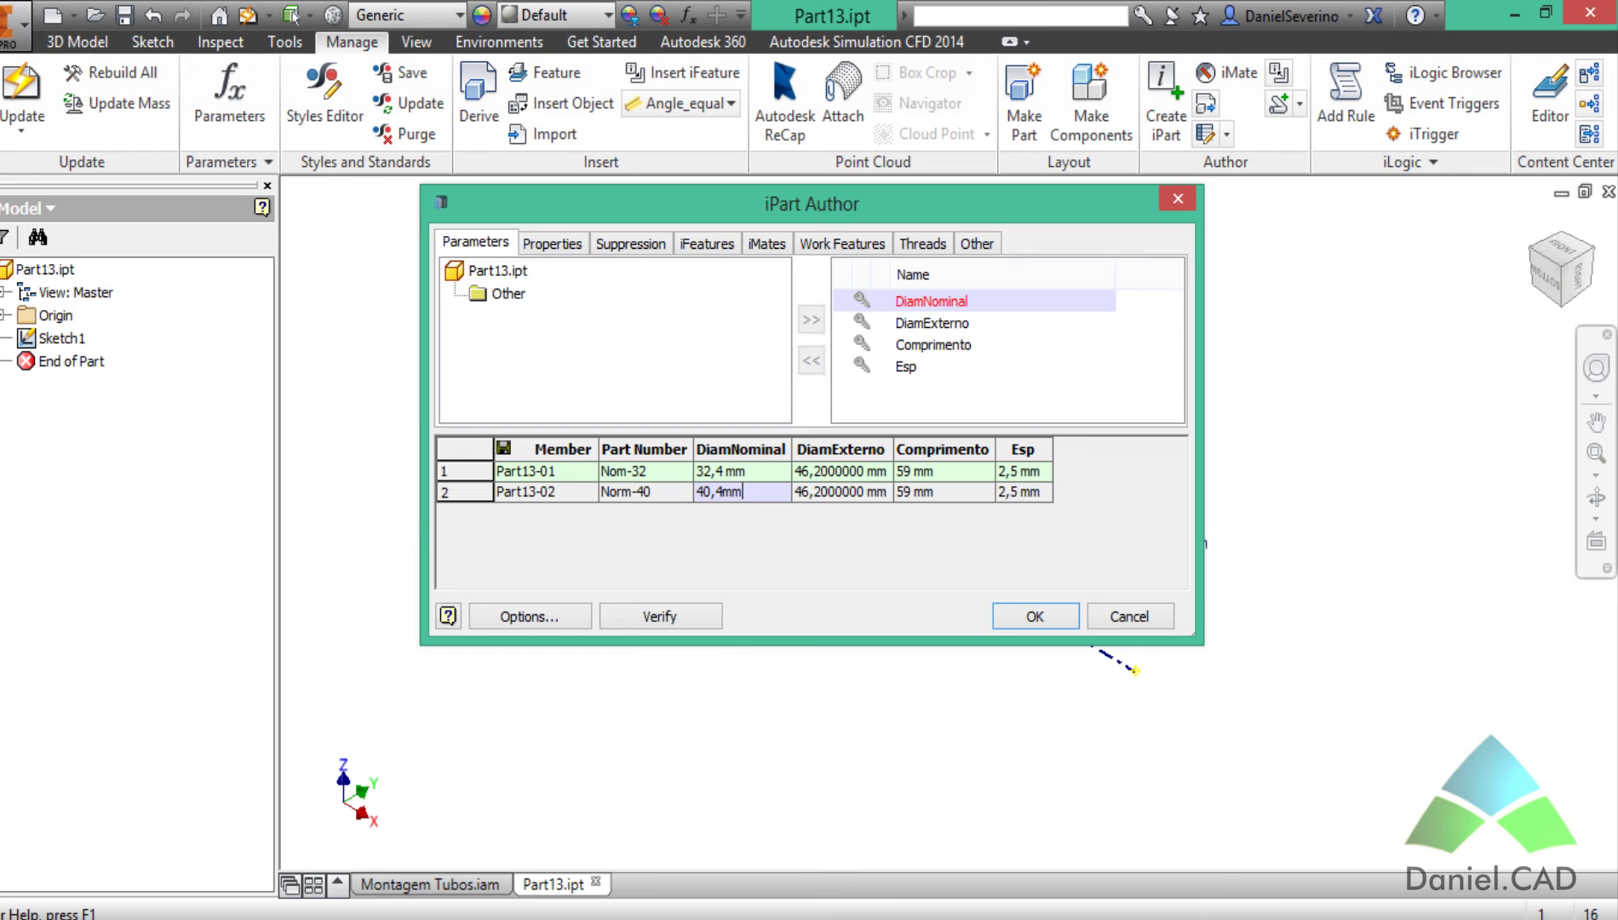
- Check the Tigre size table again and set DiamExterno in the second row to 59,3 mm
left_click(511, 919)
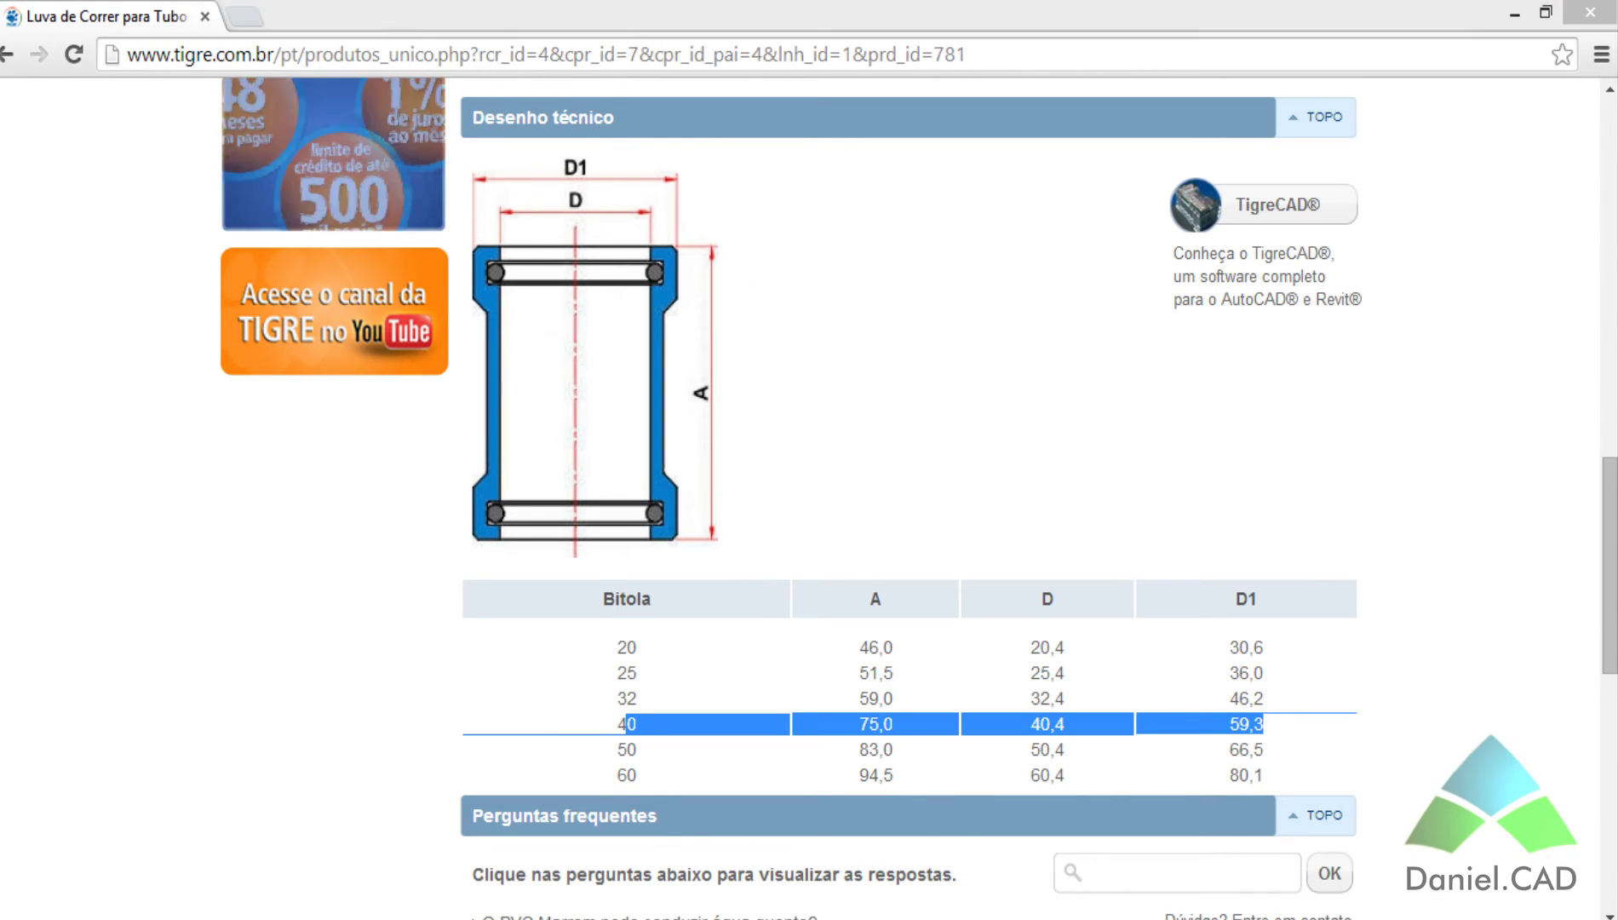
key("alt+Tab")
left_click(844, 491)
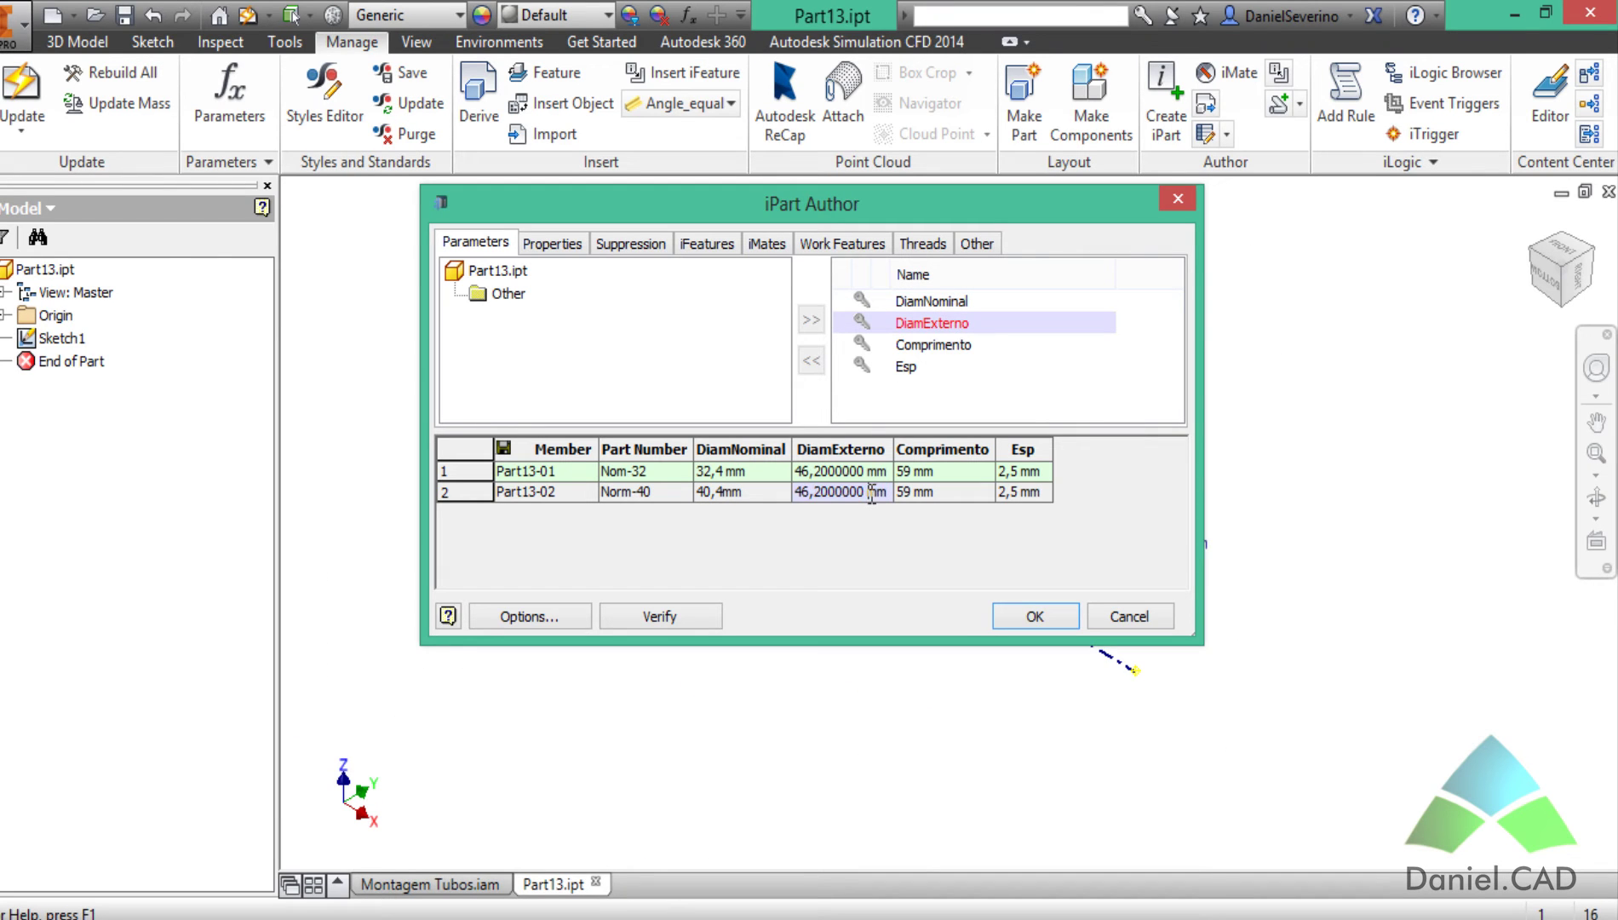
left_click_drag(798, 492, 927, 486)
type("50")
type(",3mm")
- Set Comprimento in the second row to 75 mm and correct that row's part number to Nom-40
left_click(945, 491)
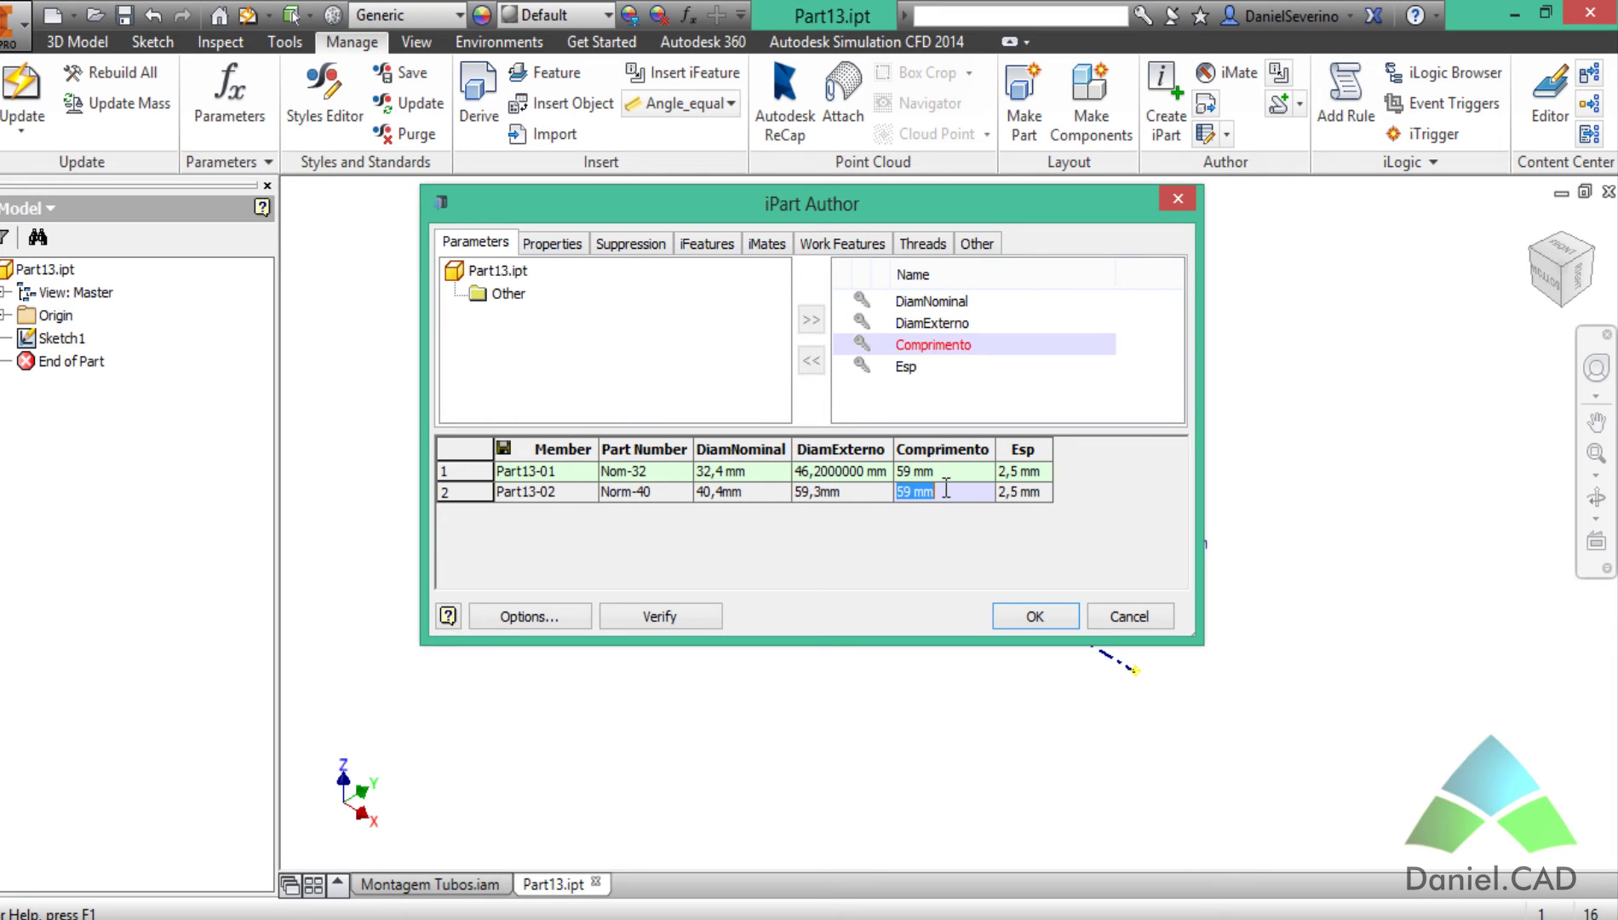
type("75mm")
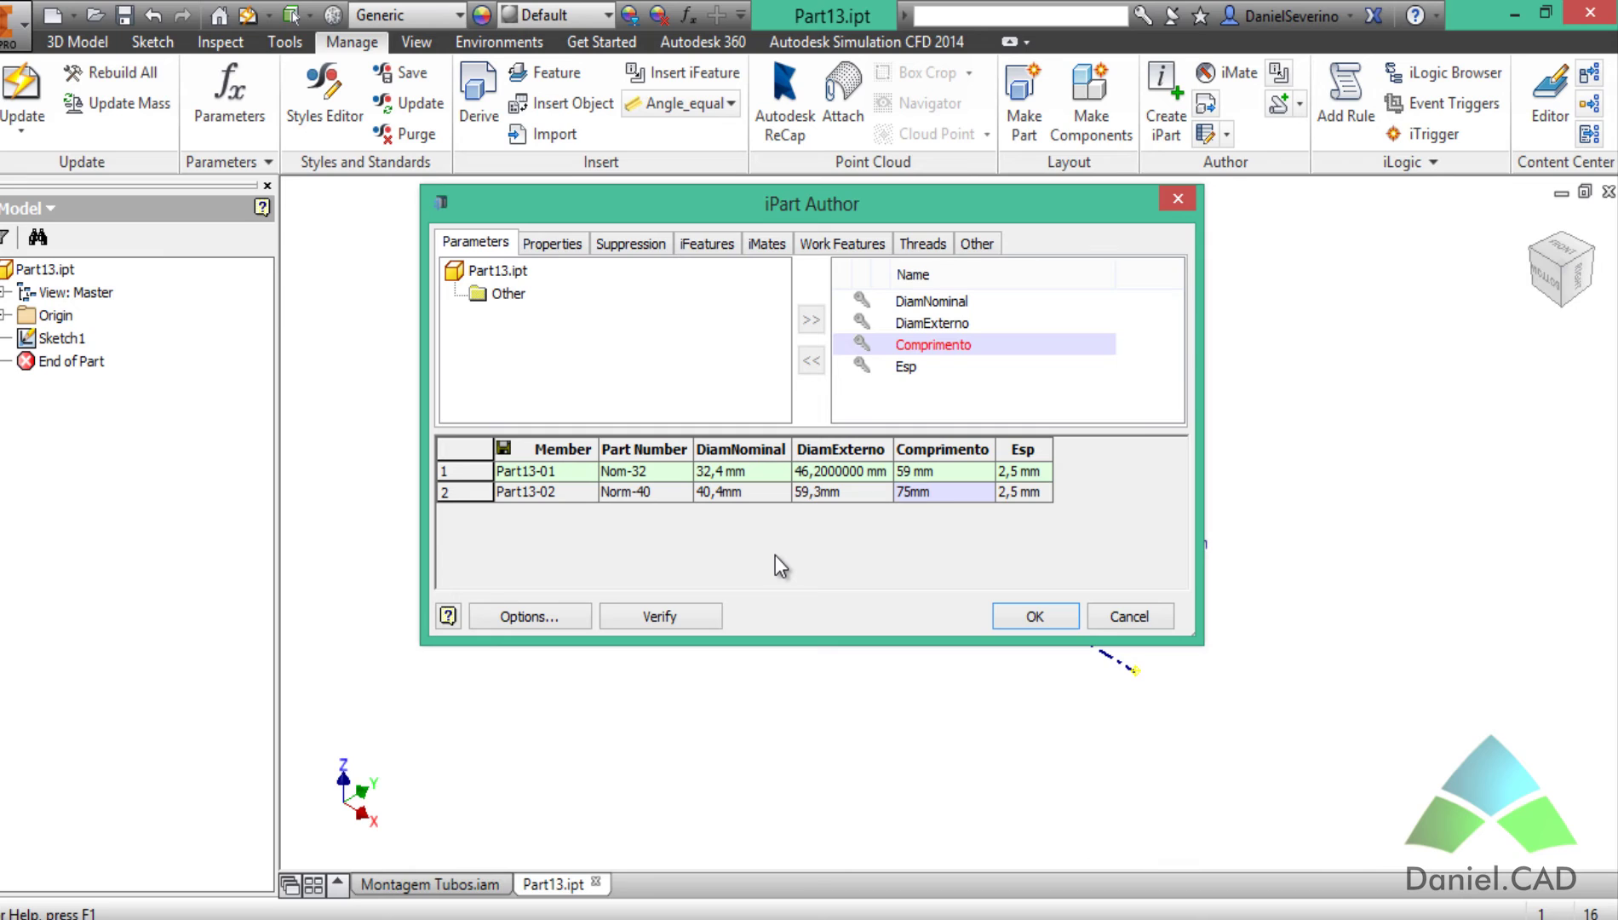
left_click(637, 499)
key("BackSpace")
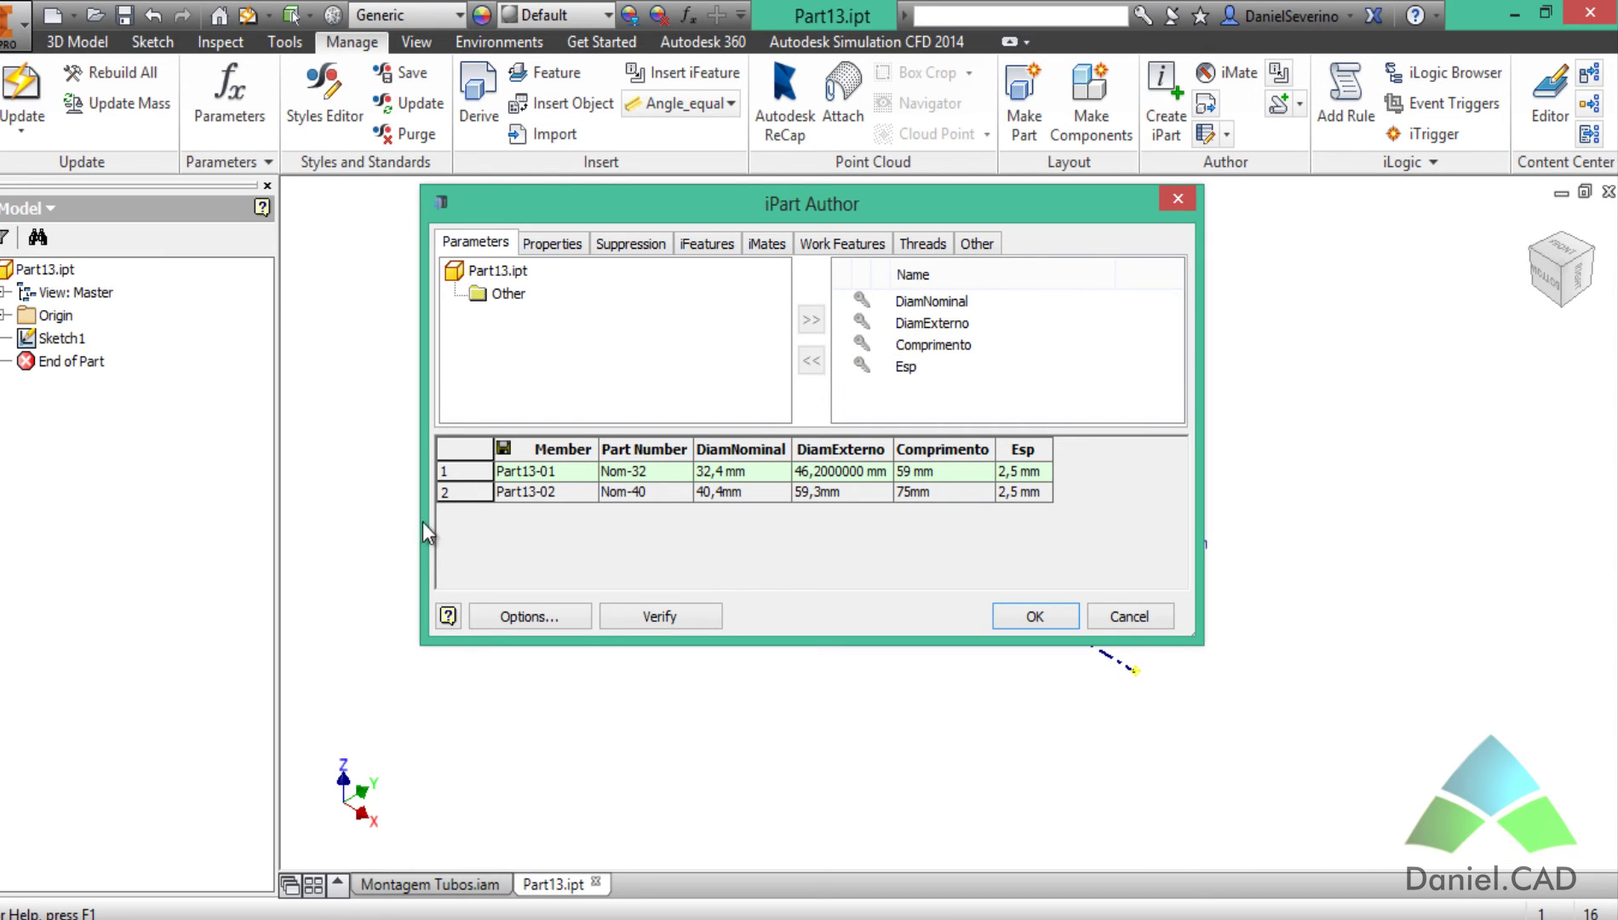
- Insert a third row in the iPart table and set its part number to Nom-60
right_click(444, 492)
left_click(479, 510)
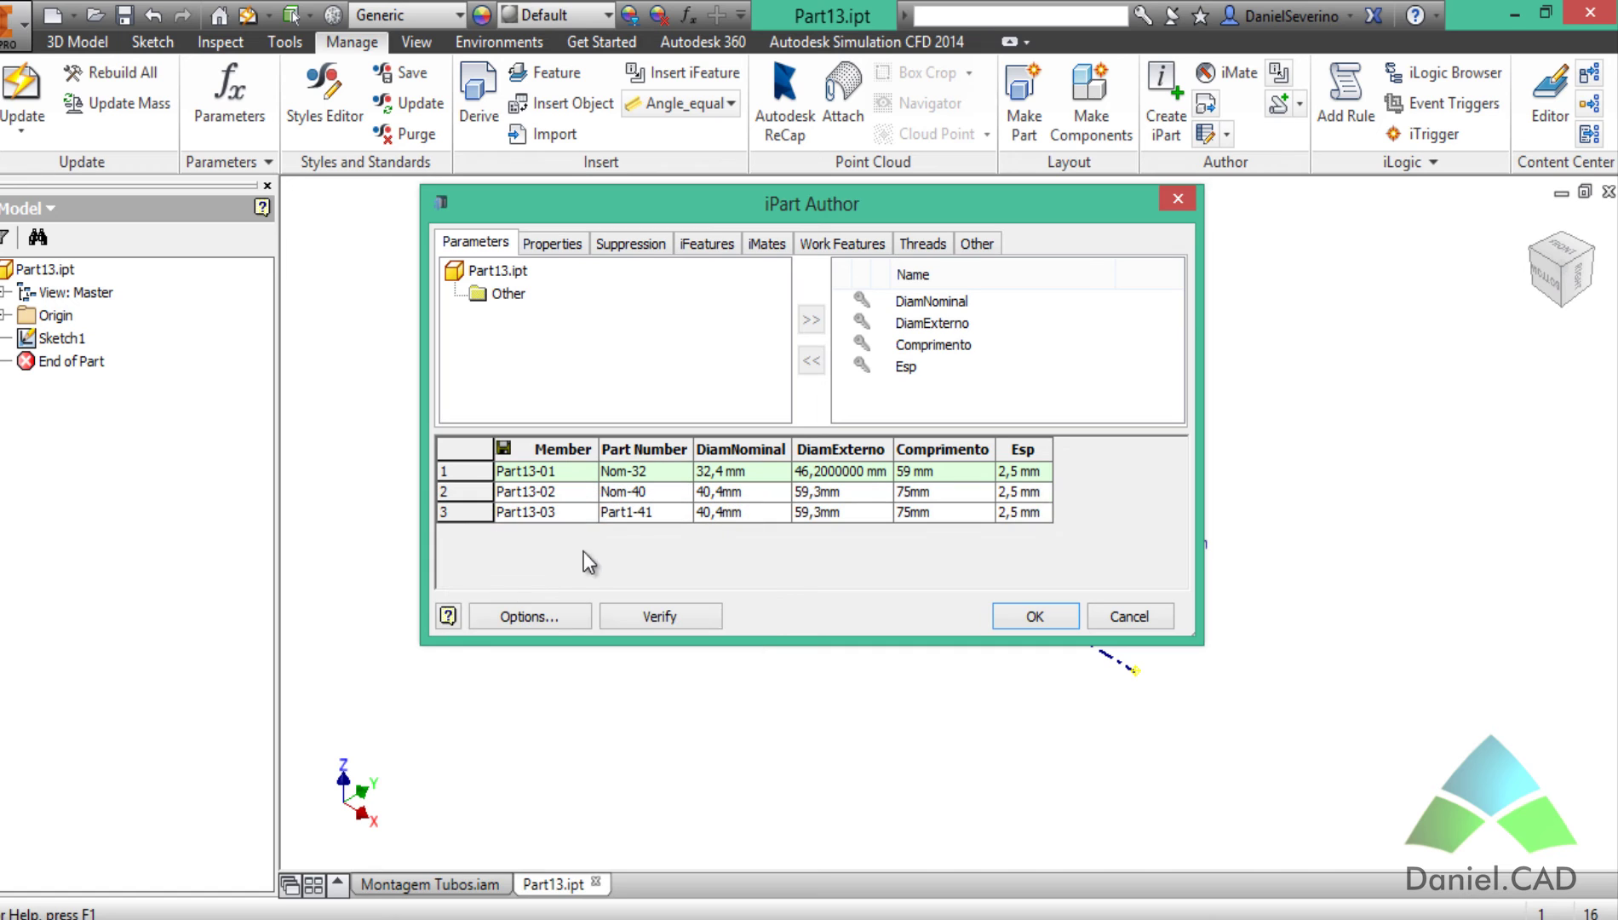
left_click(661, 513)
left_click_drag(663, 516, 601, 515)
key("BackSpace")
type("Nom-60")
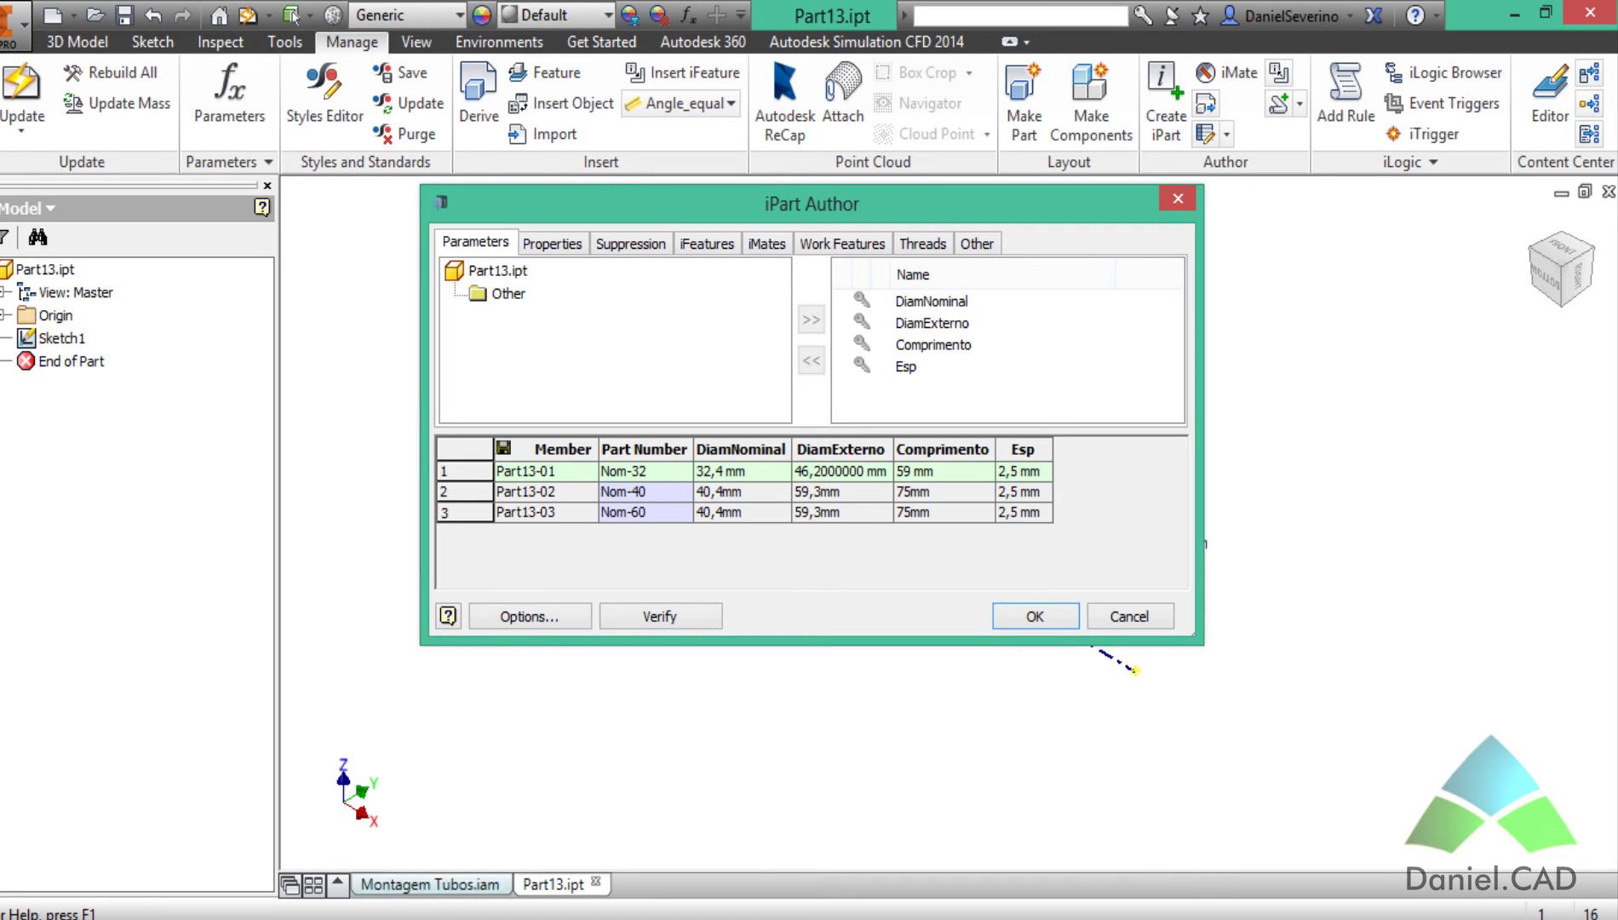
- Set DiamNominal to 60,4 mm and DiamExterno to 80,1 mm in the third row
left_click(754, 513)
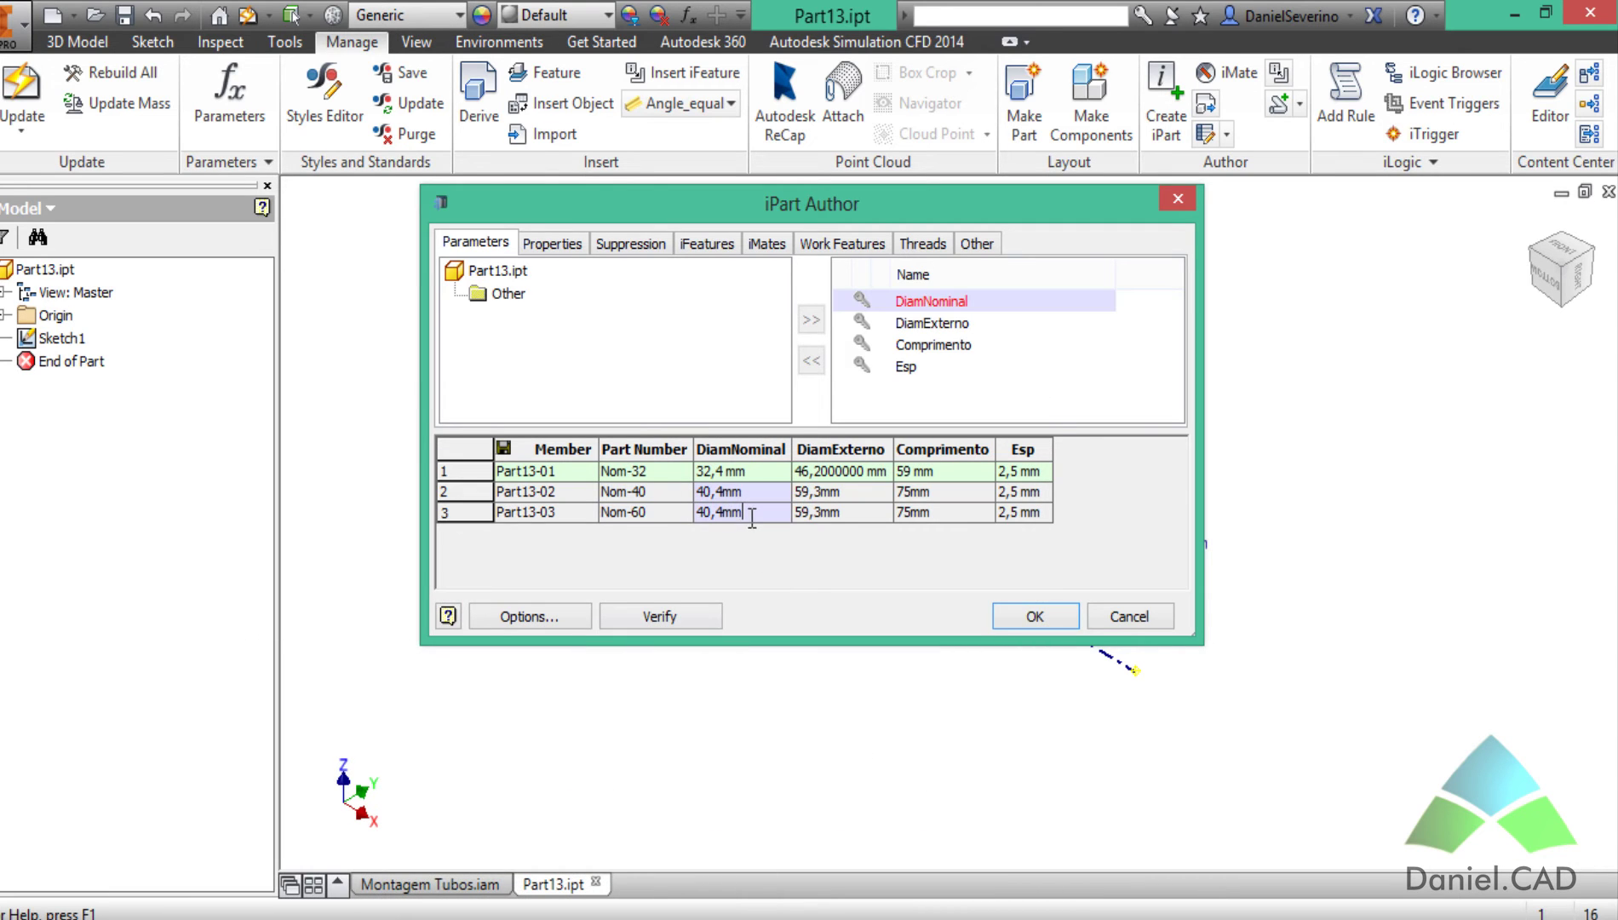
left_click(702, 512)
key("BackSpace")
type("6")
left_click(819, 513)
type("6")
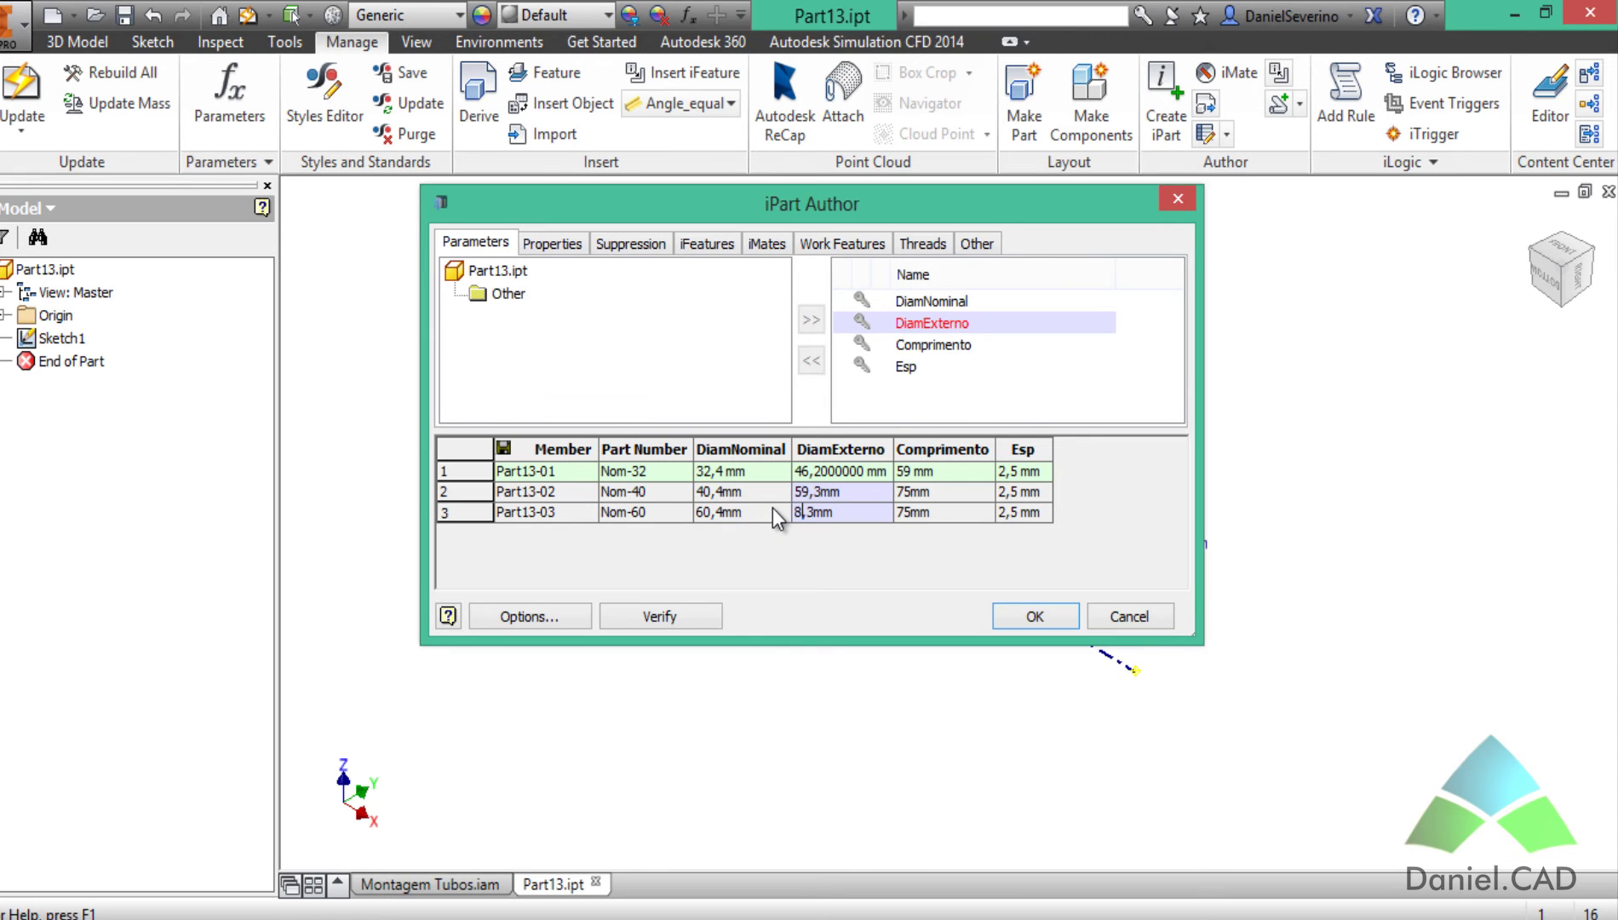
type("0")
key("Right")
key("Delete")
type("1")
- Look up the size 60 length on the Tigre page and set Comprimento in the third row to 94,5 mm
key("alt+Tab")
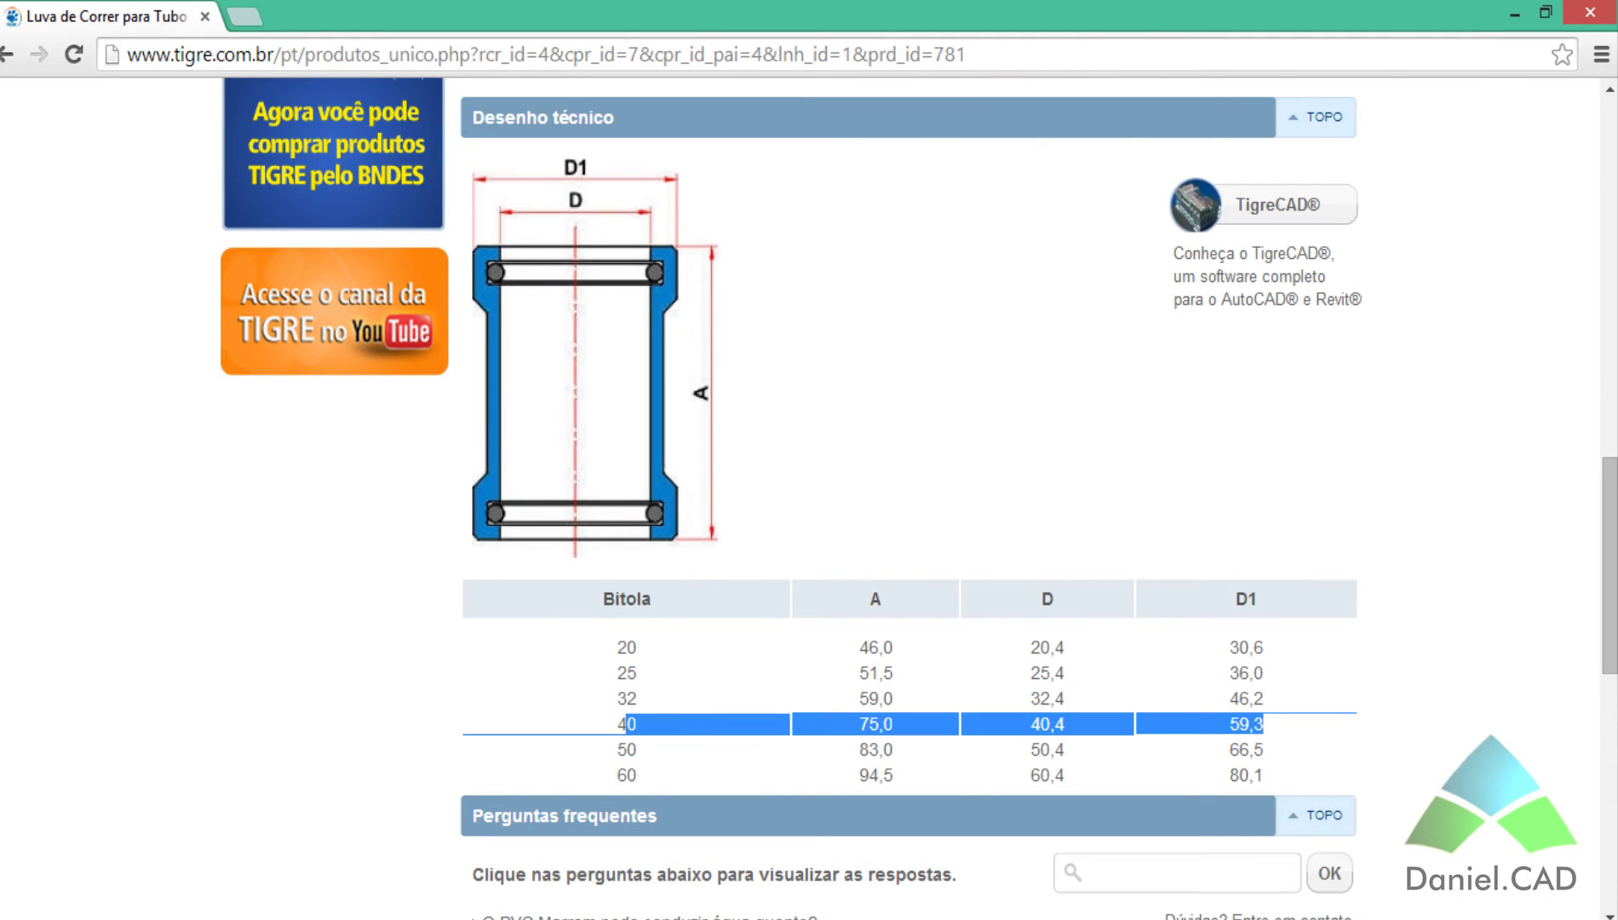
key("alt+Tab")
left_click(913, 516)
left_click_drag(912, 516, 882, 523)
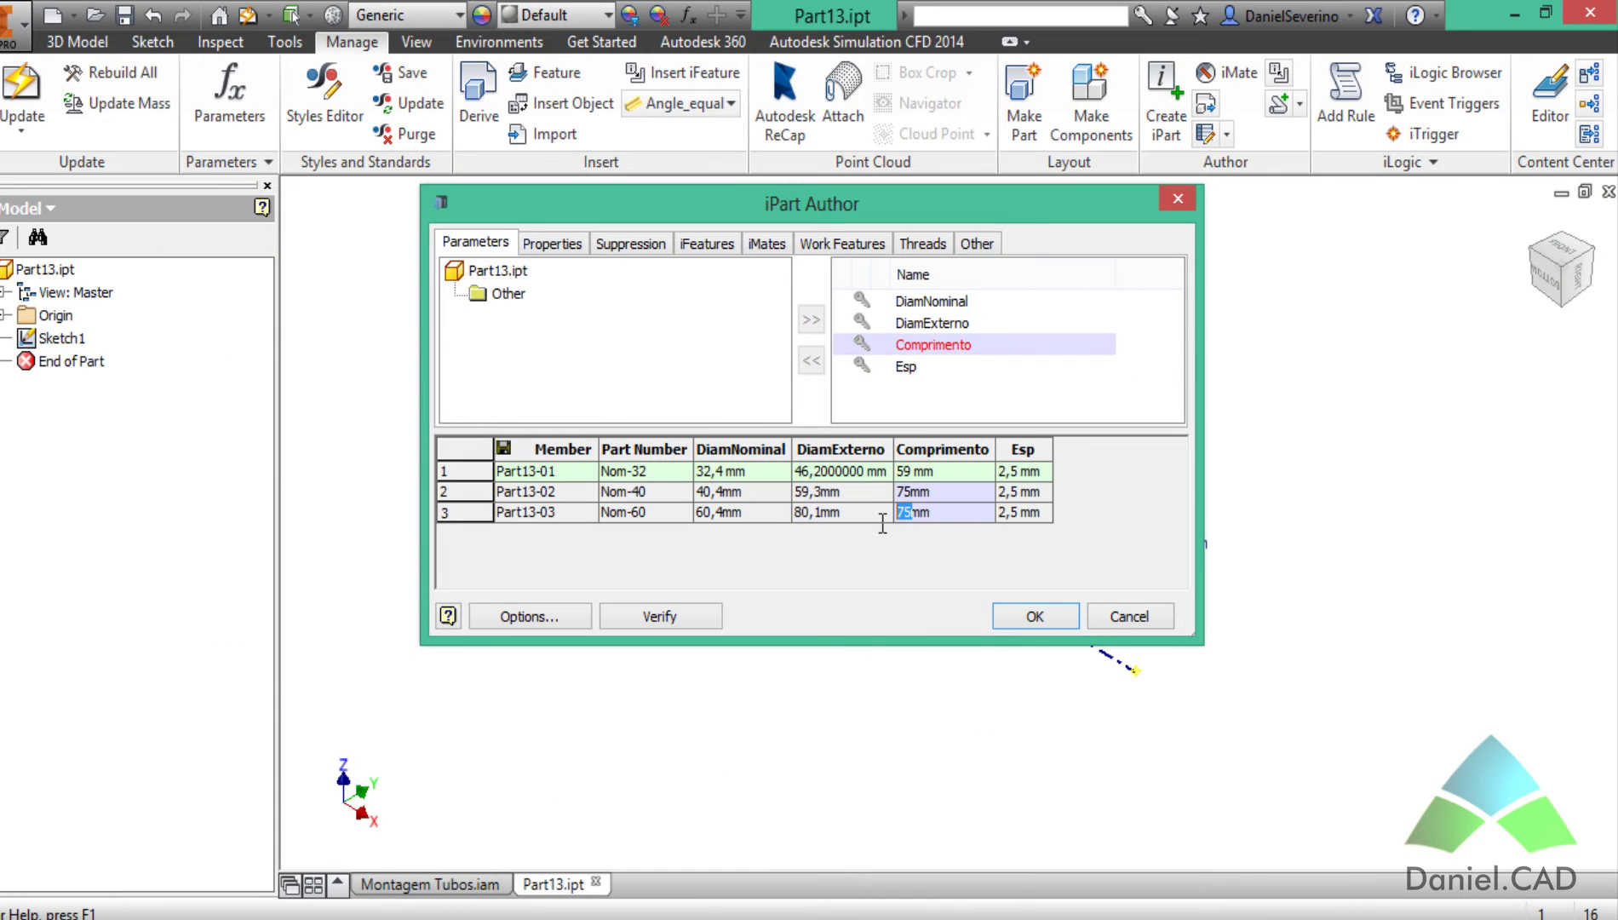
type("94,5")
- Set Esp in the third row to 4,0 mm and accept the iPart table
left_click_drag(1008, 514, 1001, 512)
type("4")
key("Right")
key("Delete")
type("0")
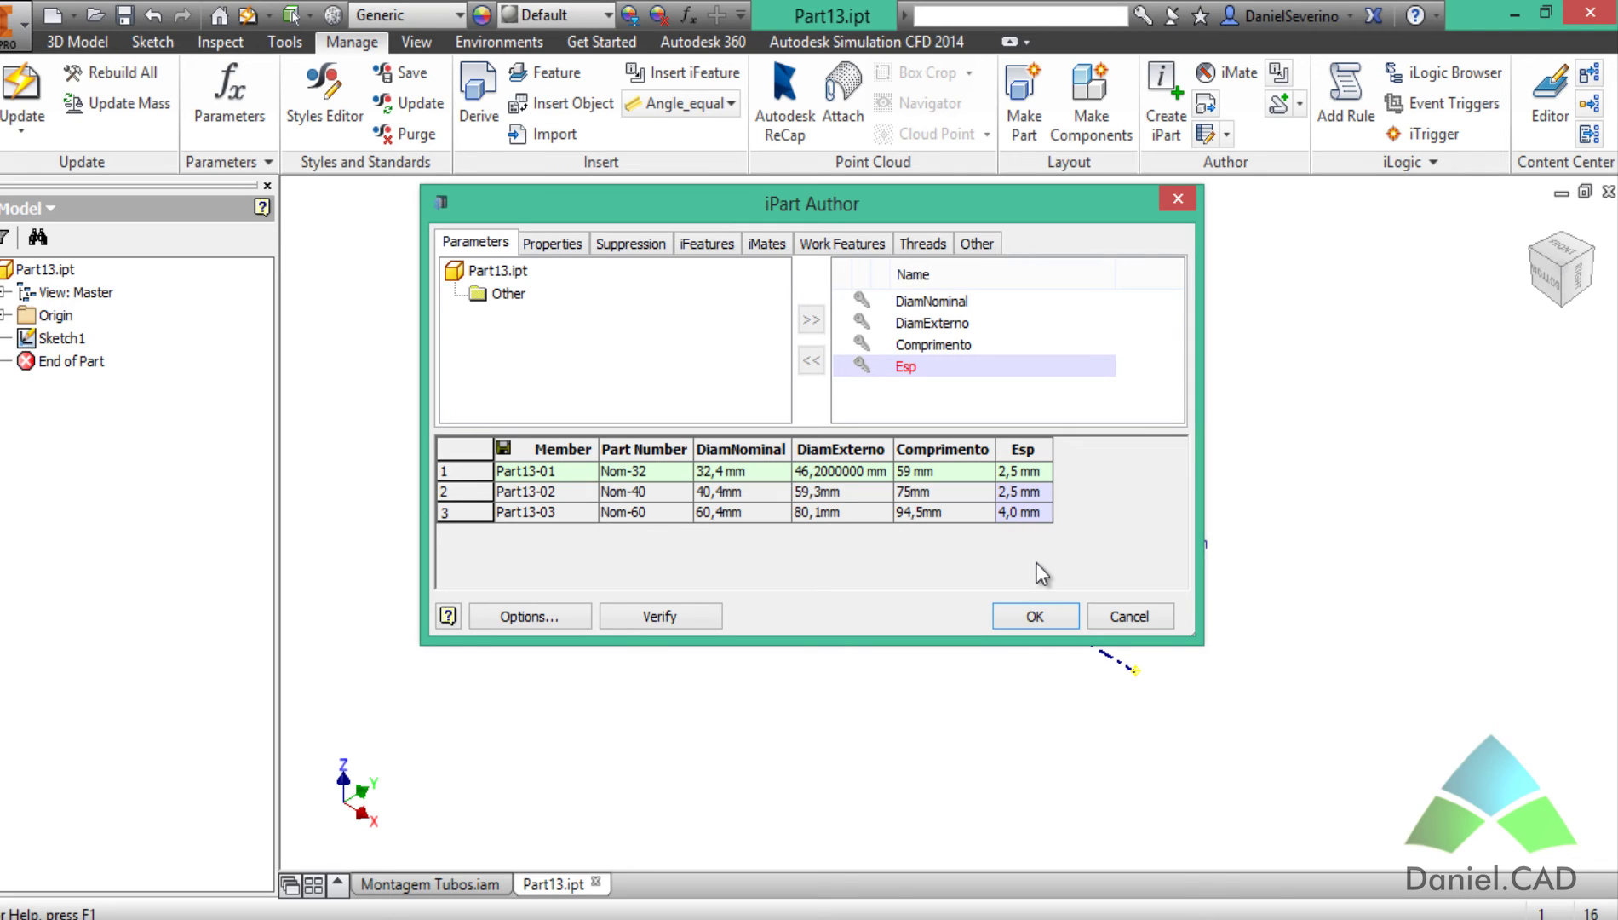
left_click(1138, 503)
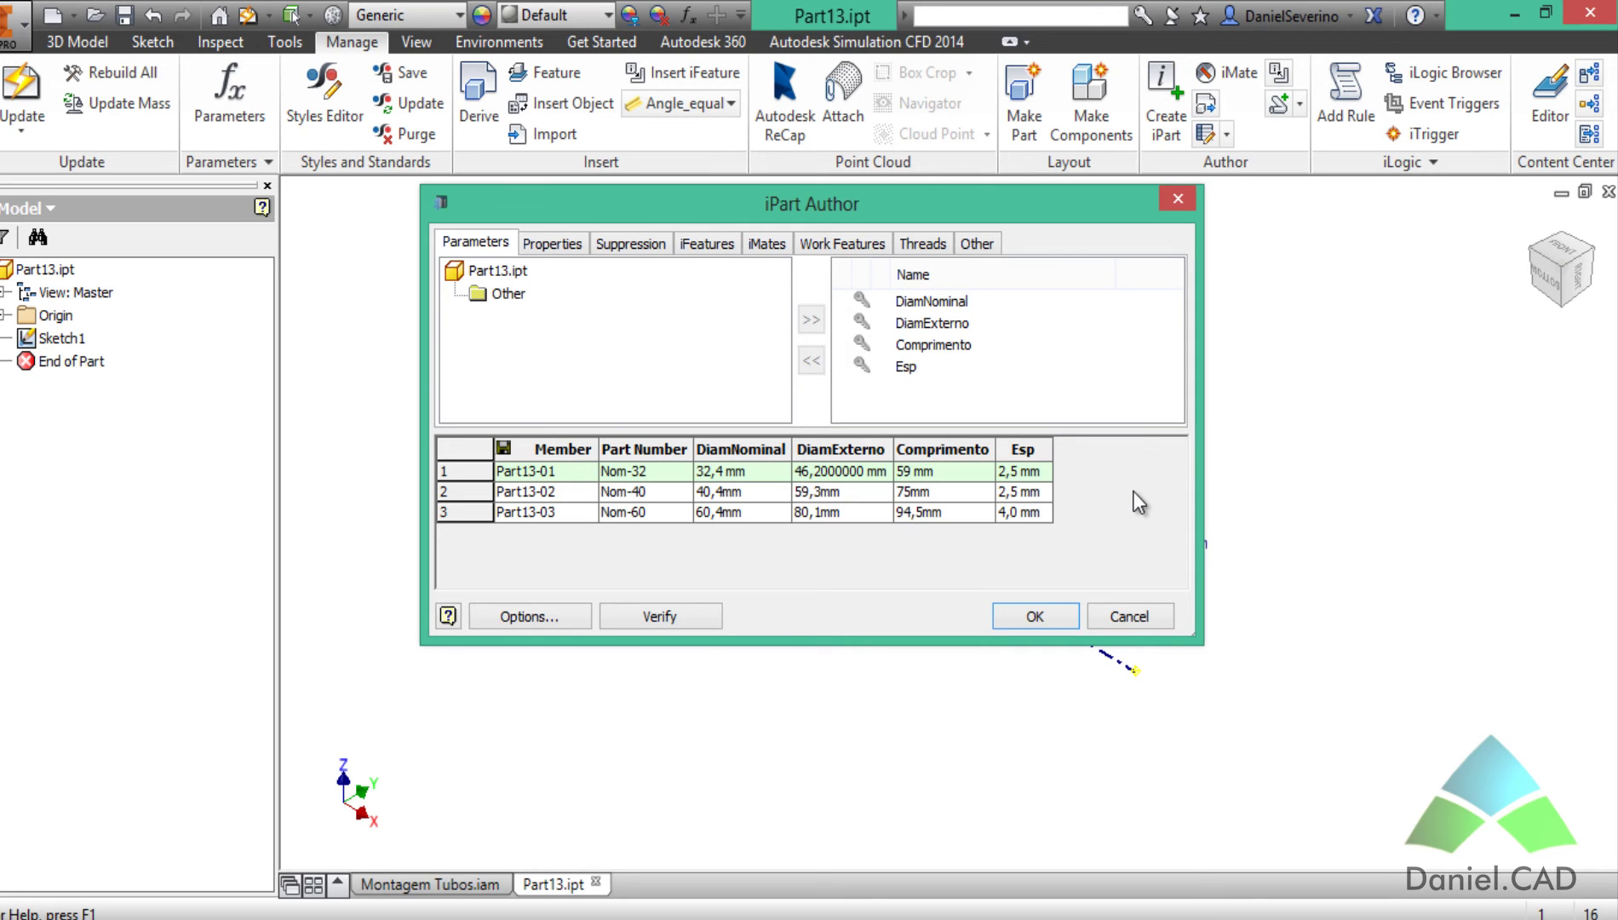
left_click(1035, 616)
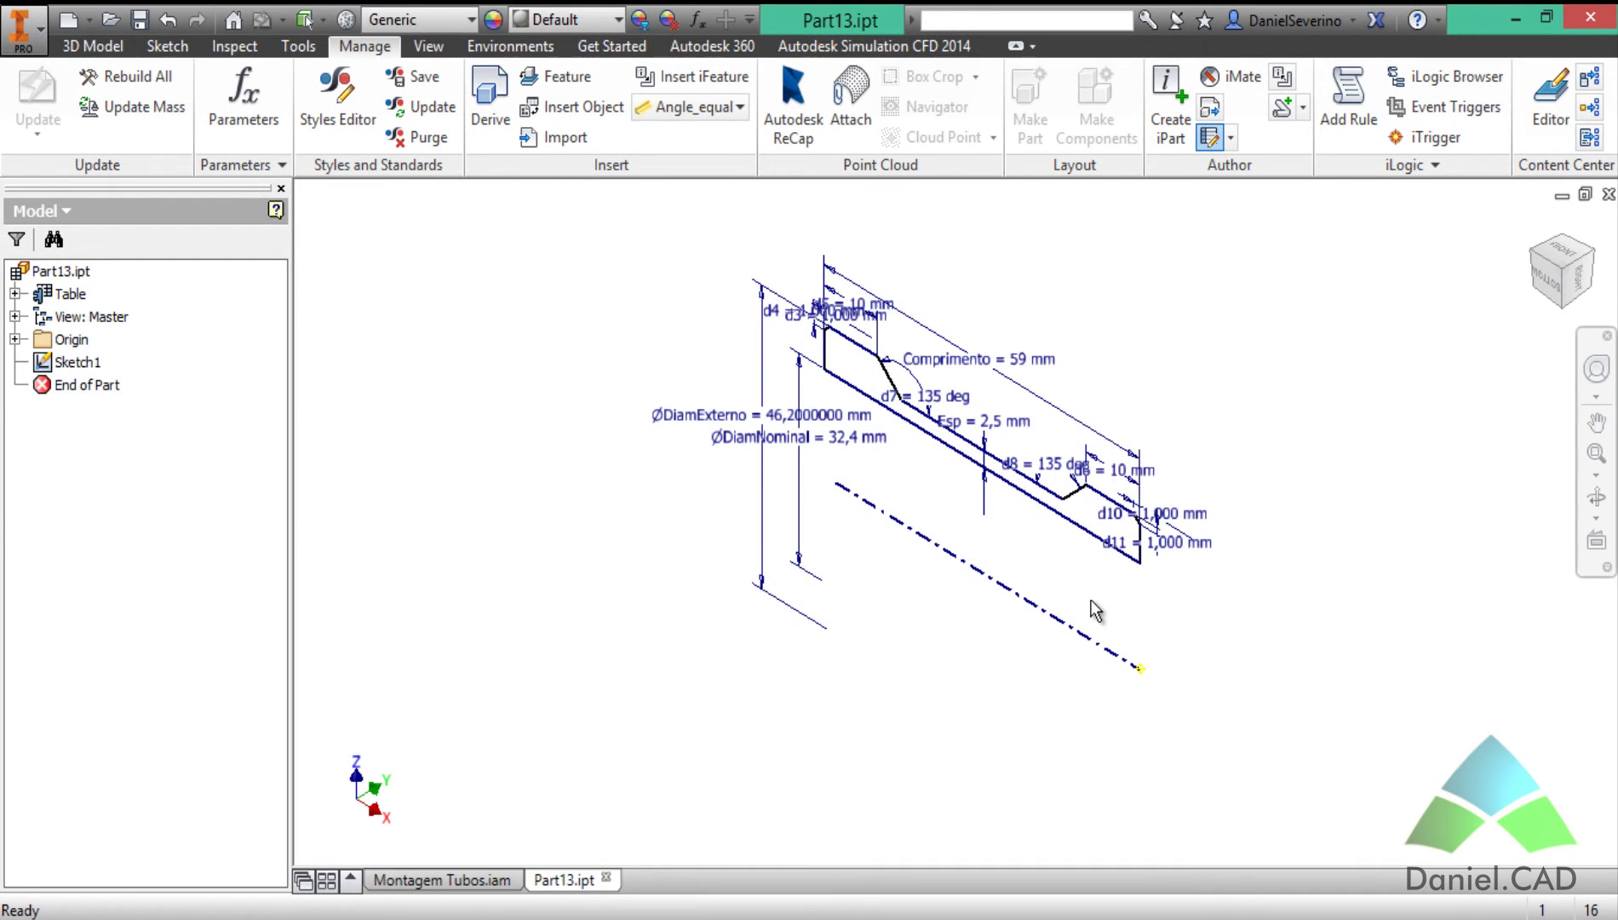
- Revolve the coupling profile a full turn around its centerline to create the solid body
left_click(91, 47)
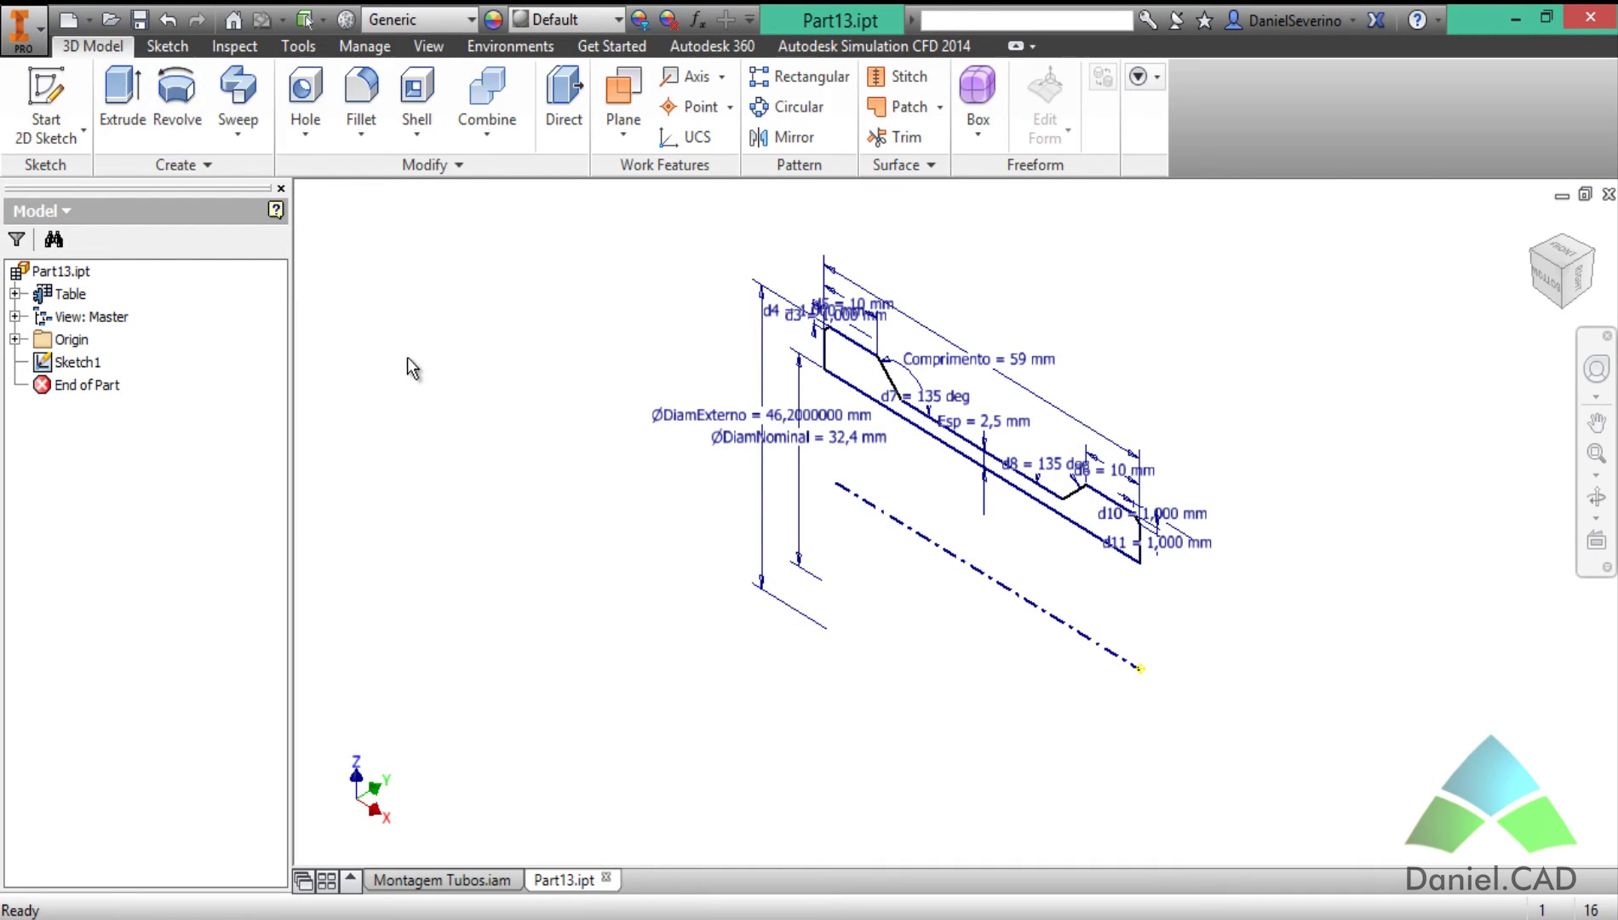
left_click(176, 98)
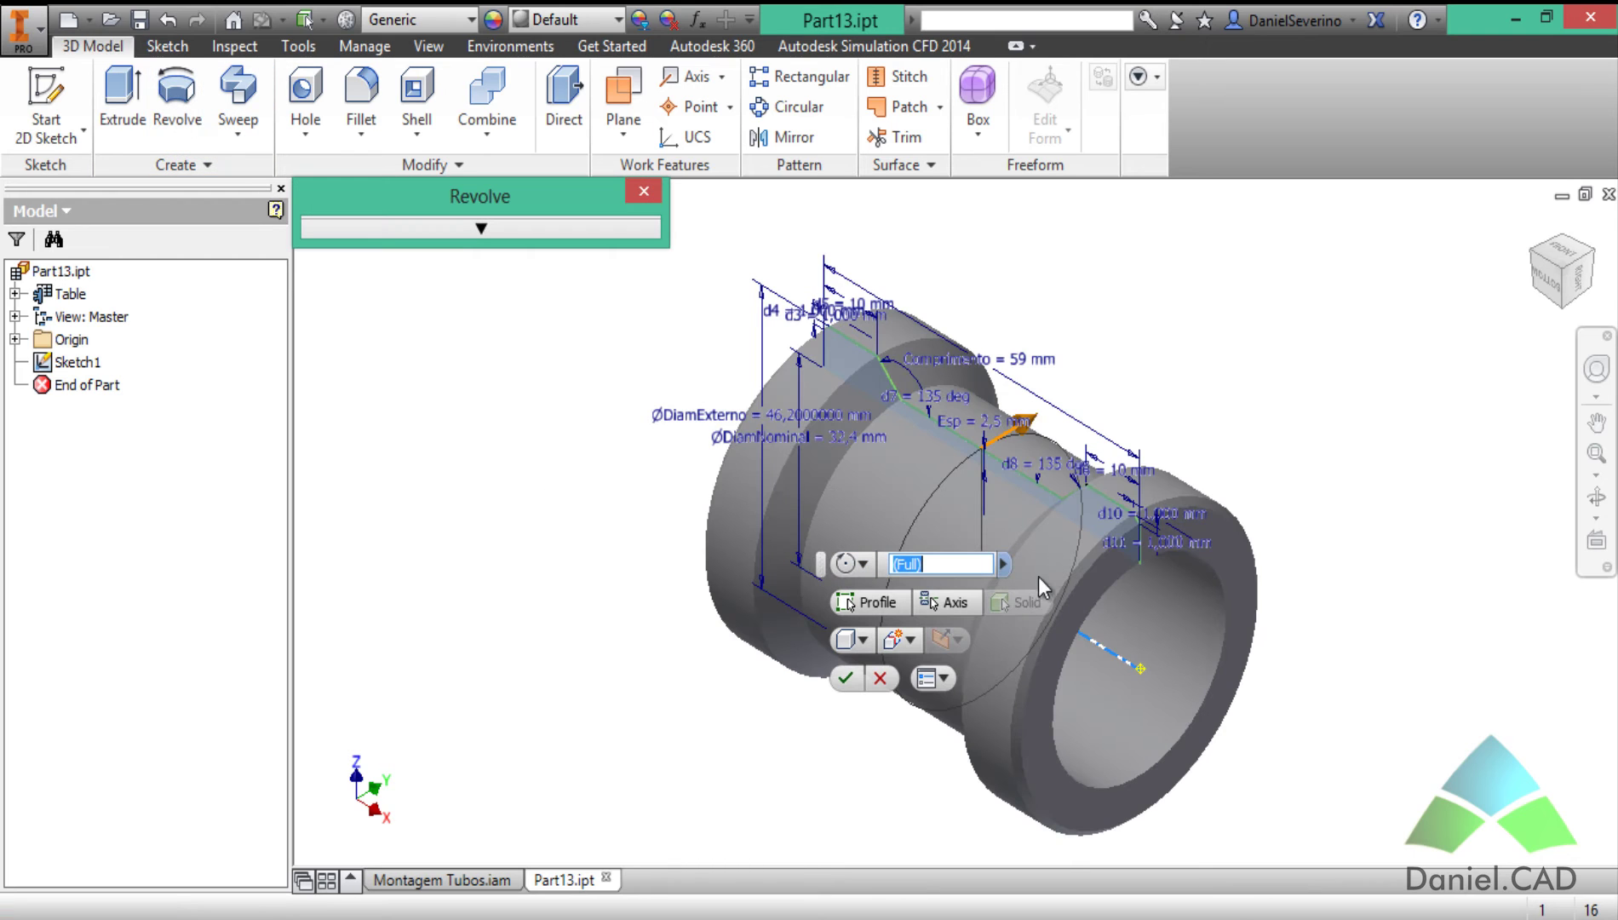
left_click(845, 680)
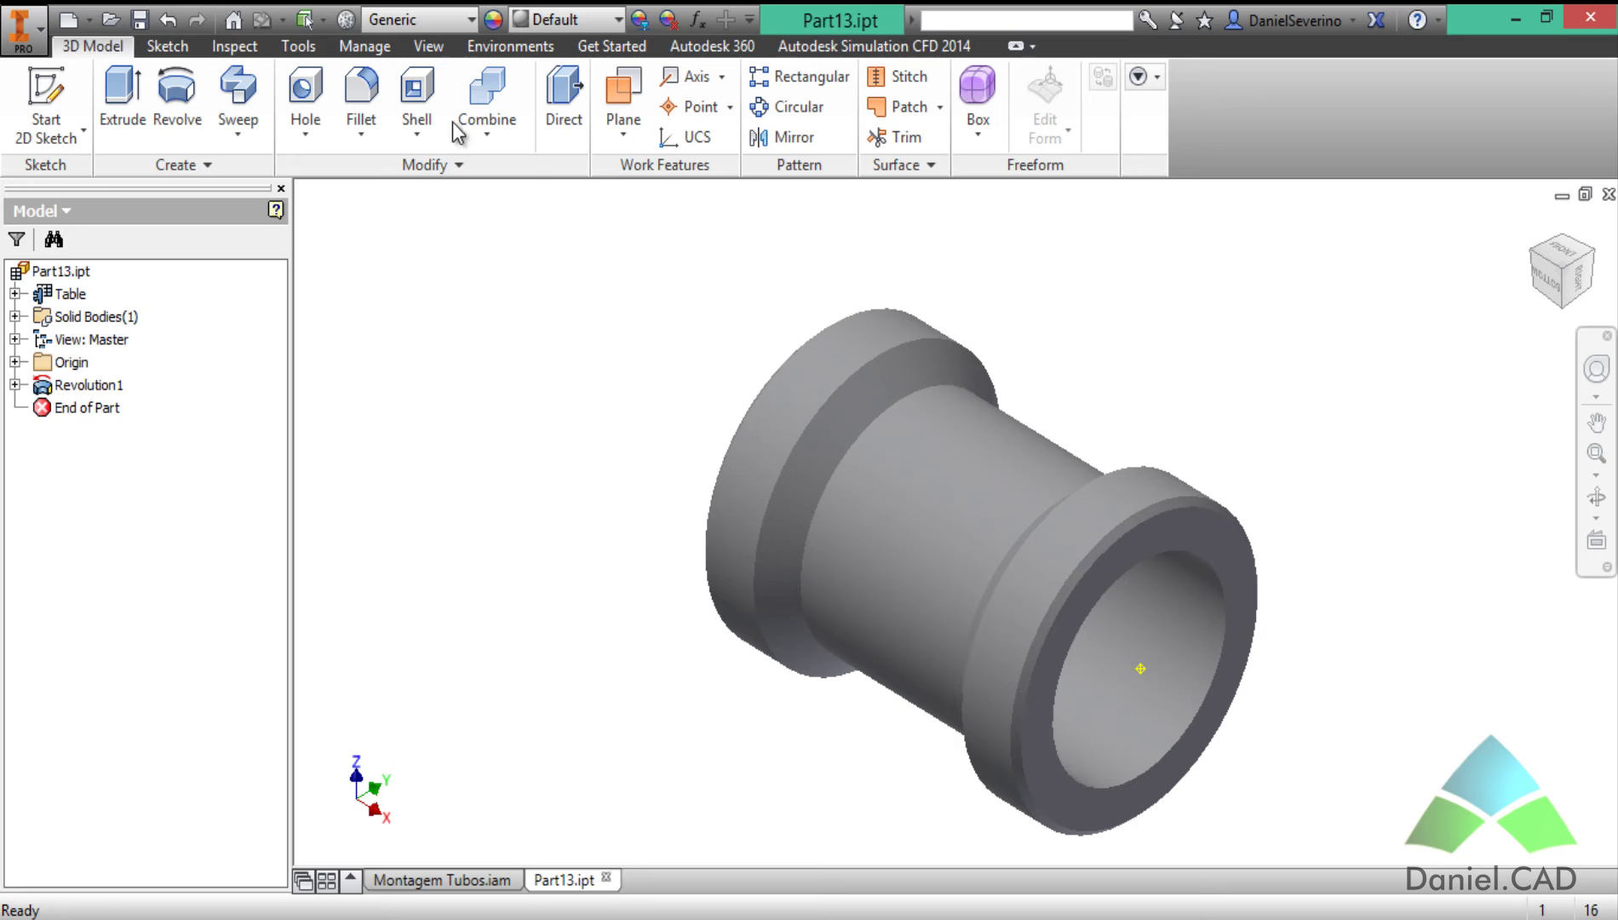
- Assign the PVC-Piping material to the coupling
left_click(471, 19)
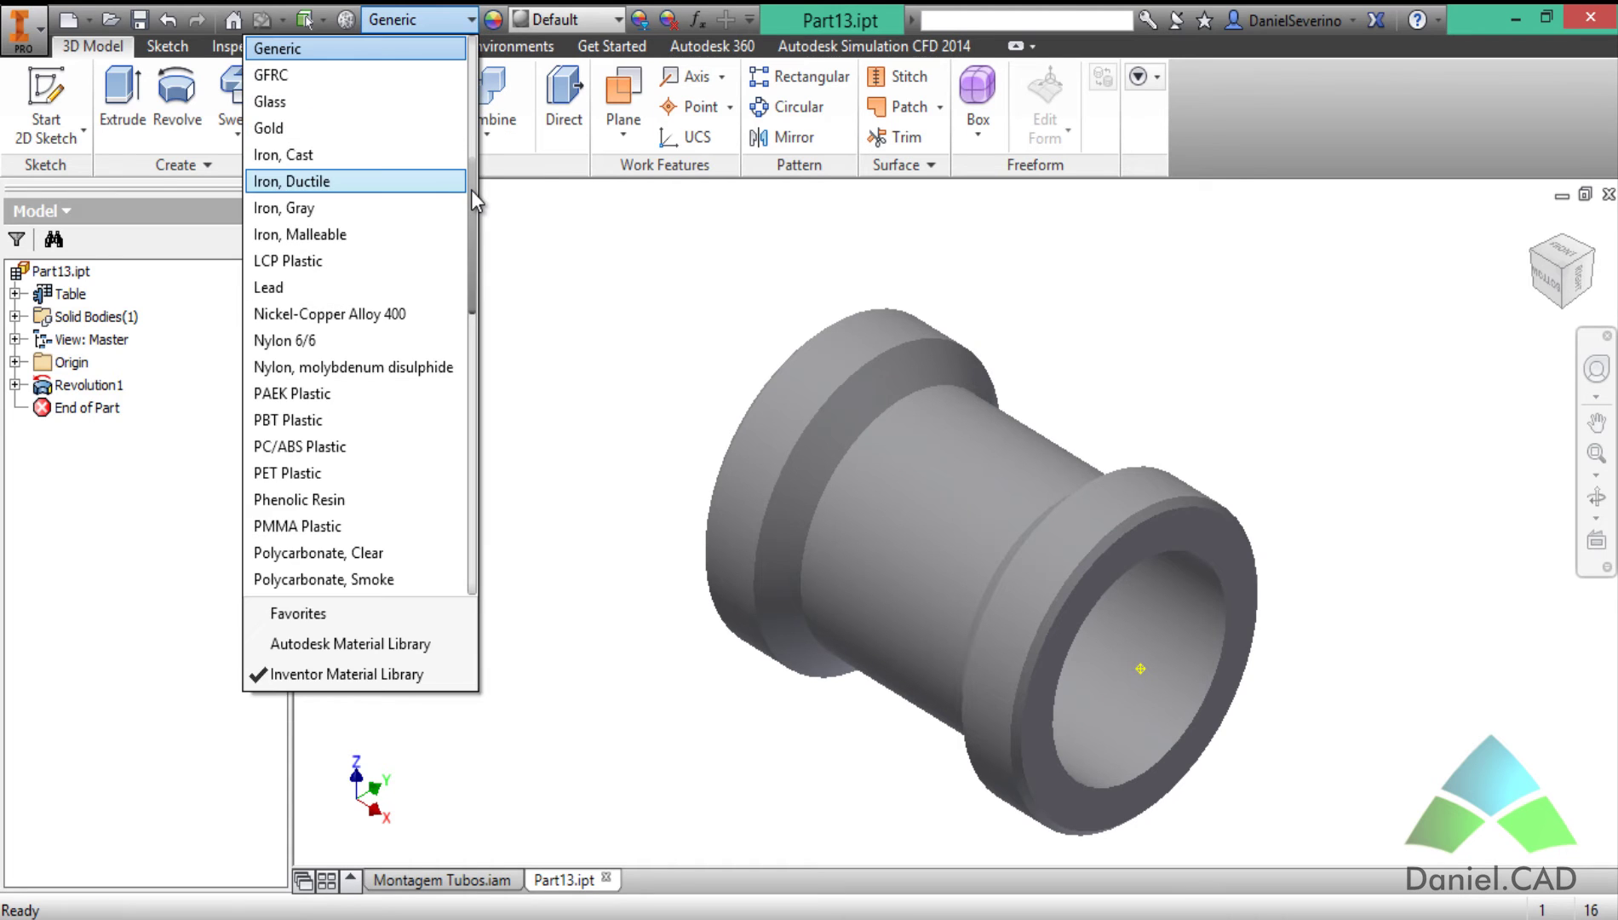
left_click_drag(473, 195, 472, 252)
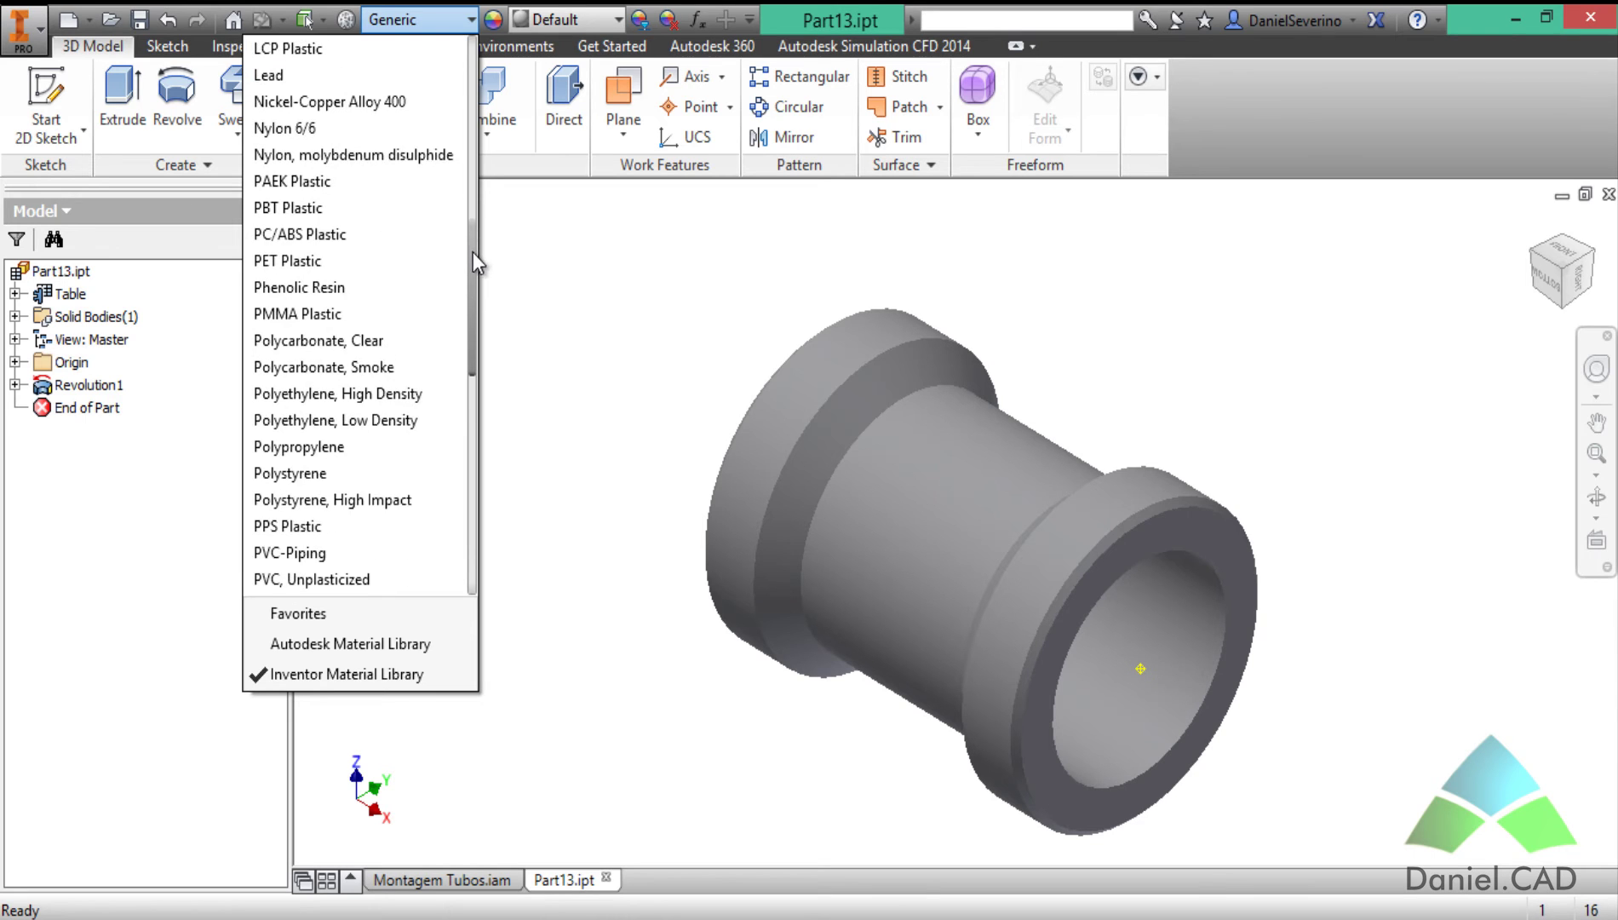
left_click(362, 549)
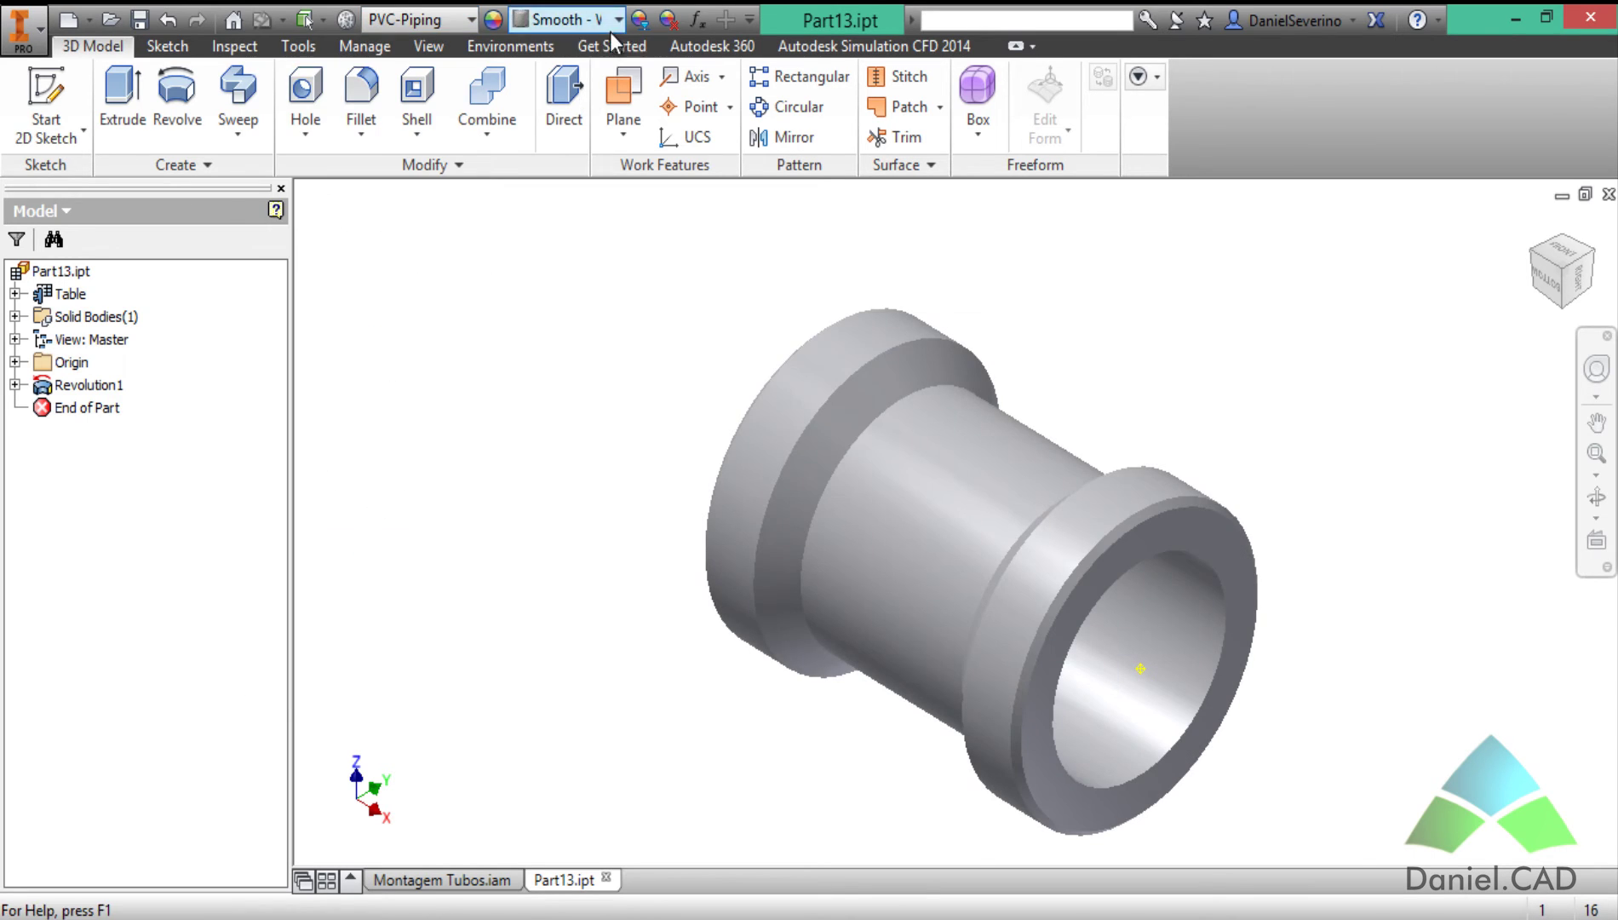
- Change the coupling's appearance to a beige Smooth color from the Inventor Material Library
left_click(609, 26)
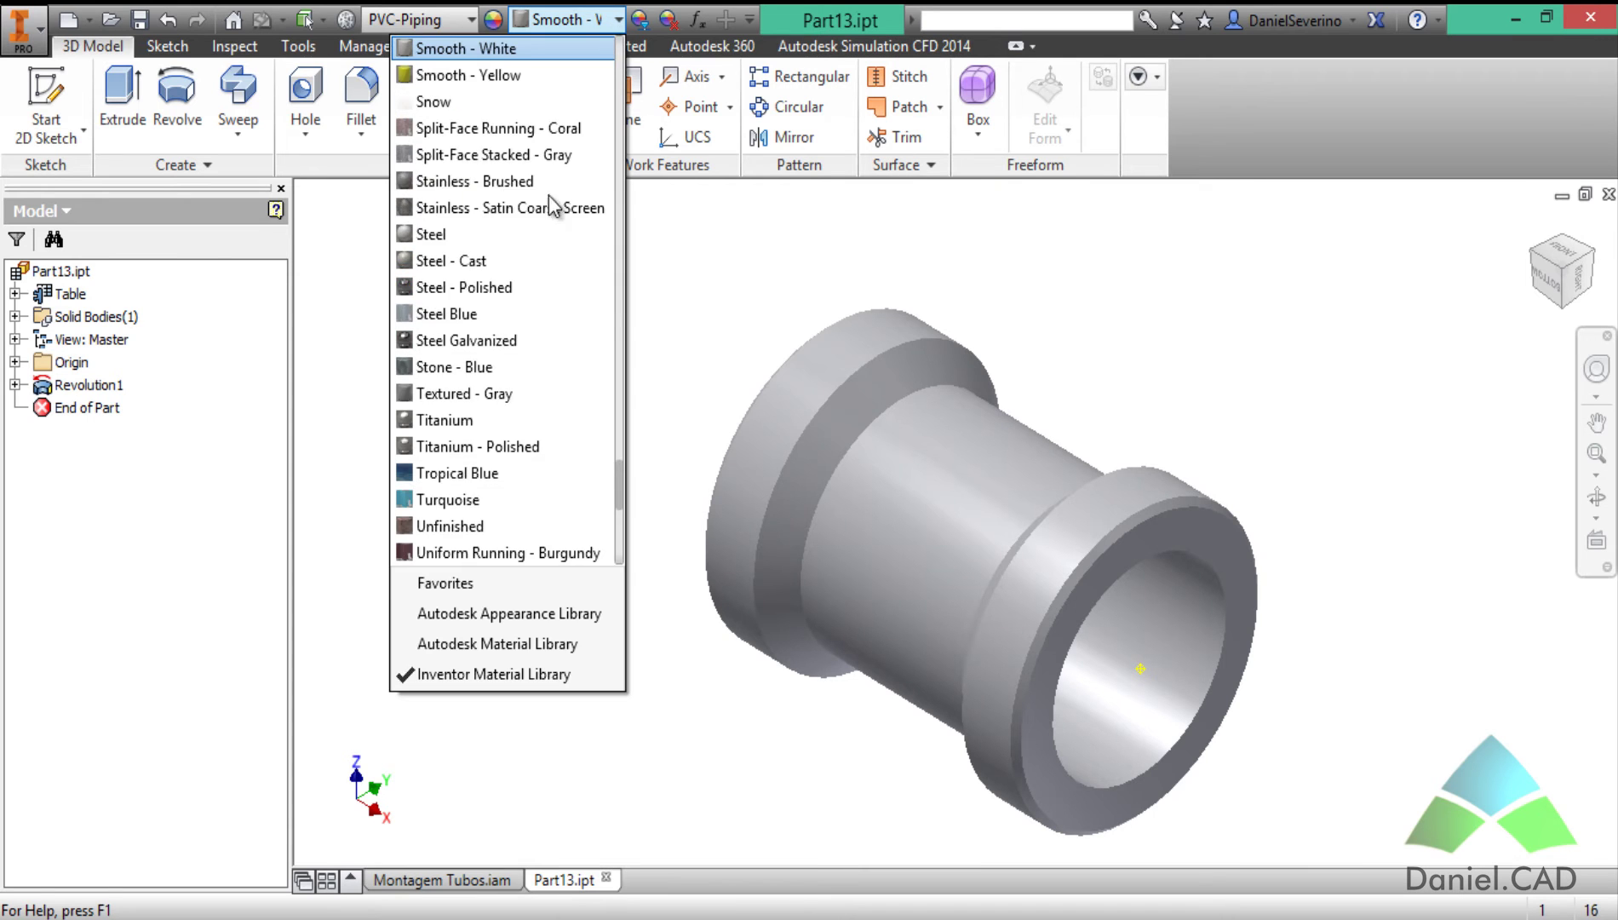
scroll(498, 319, "up", 3)
scroll(503, 324, "up", 2)
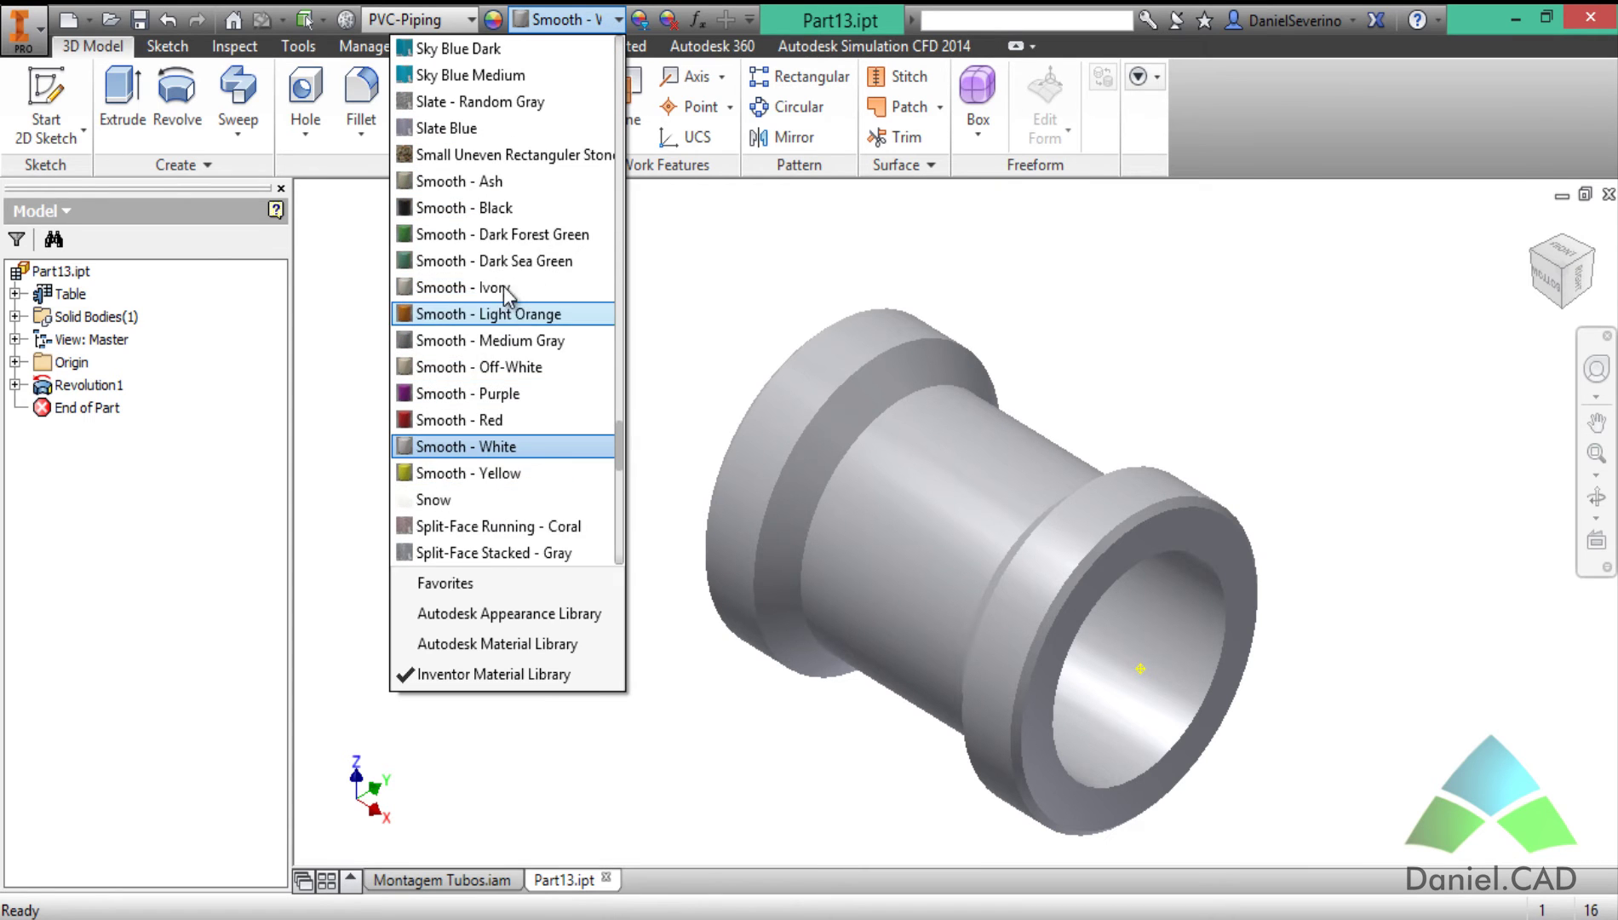
left_click(589, 289)
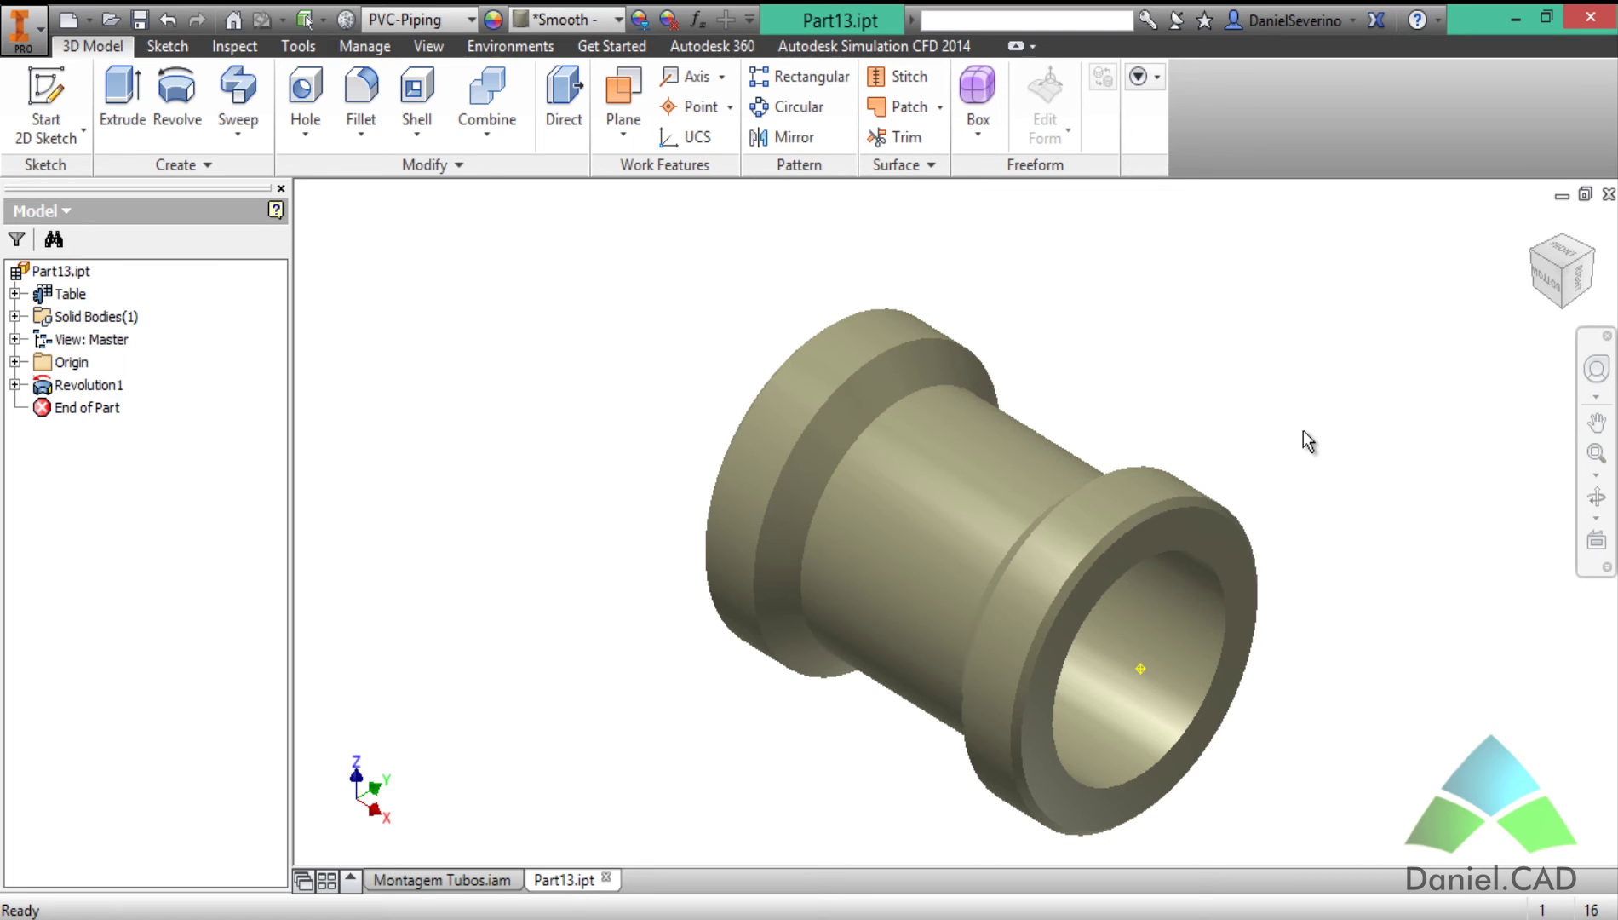
- Start Tube and Pipe authoring for the part and set the fitting type to Couplings
left_click(364, 46)
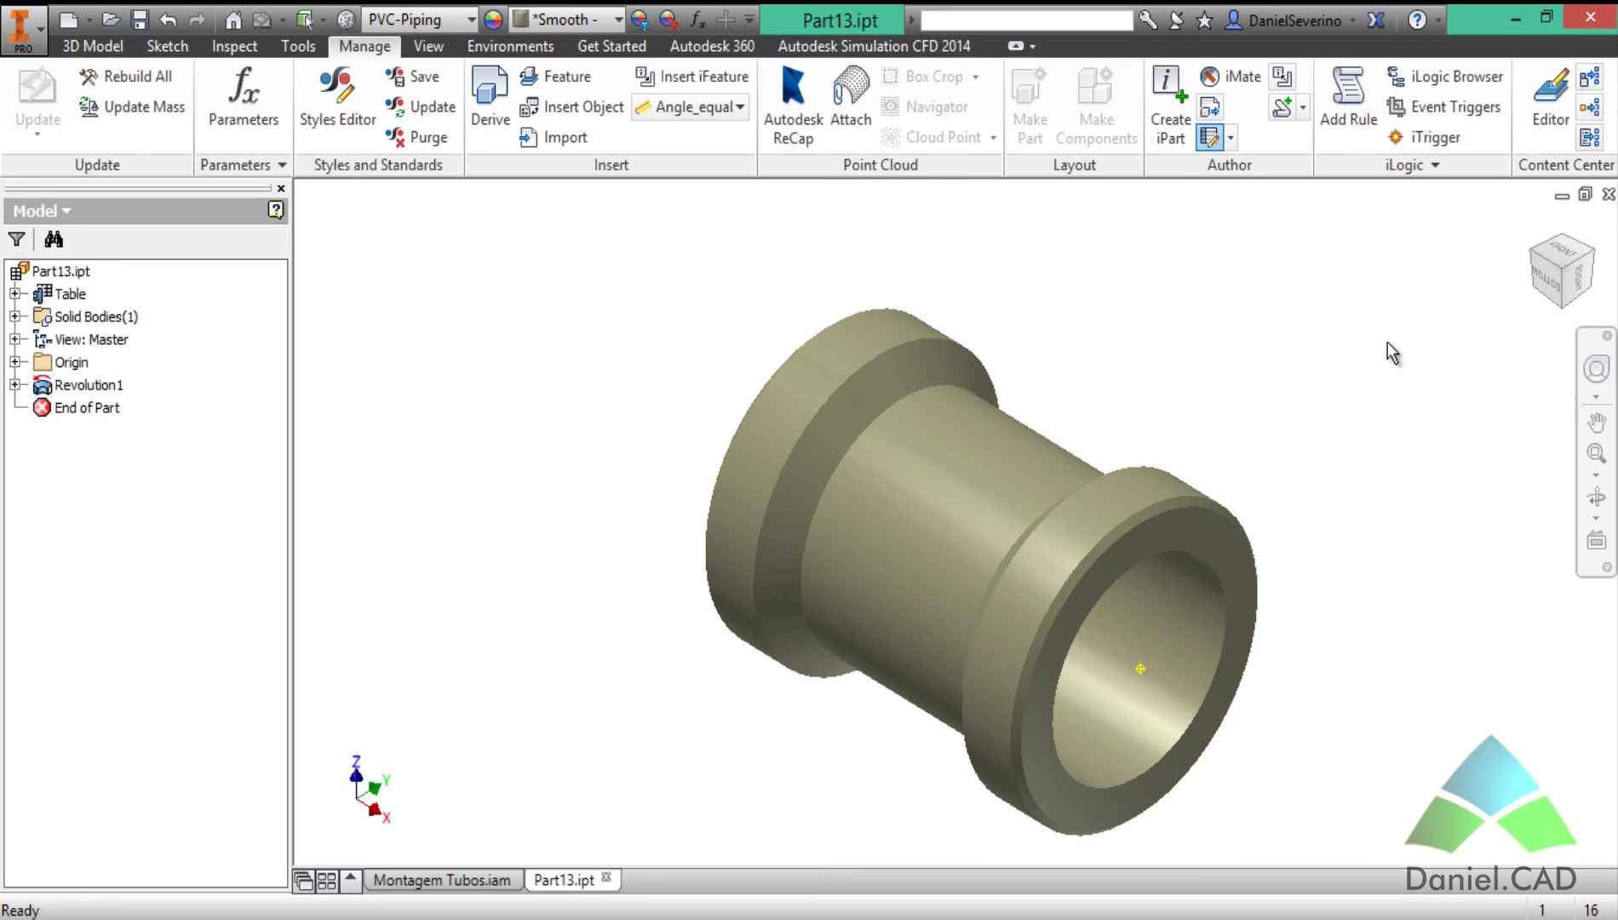
left_click(1303, 107)
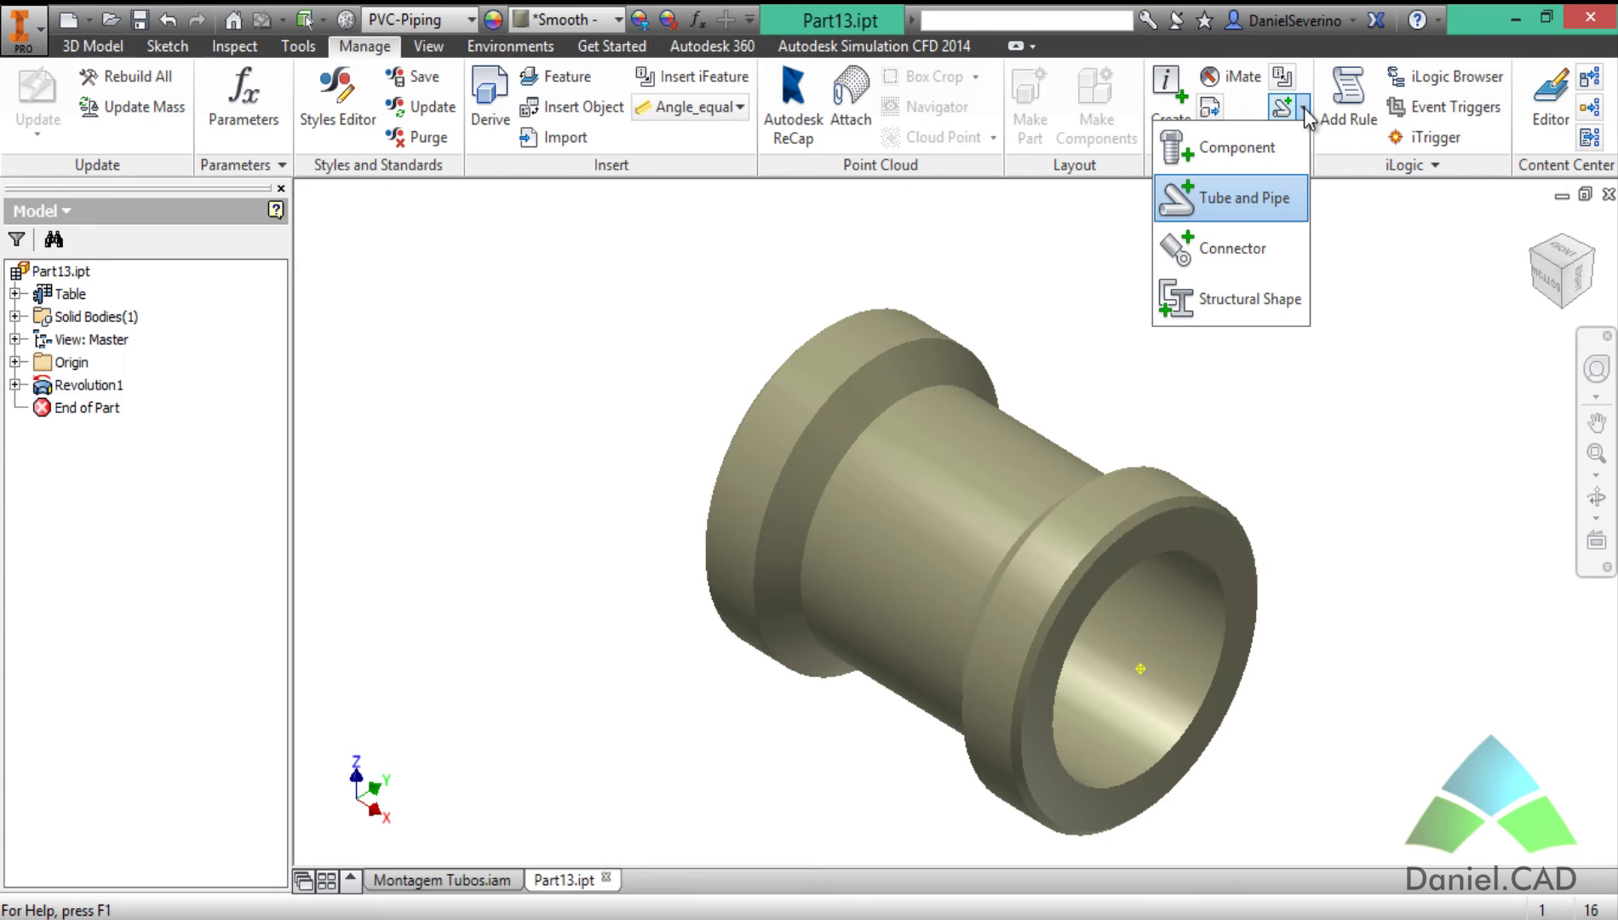
left_click(1294, 207)
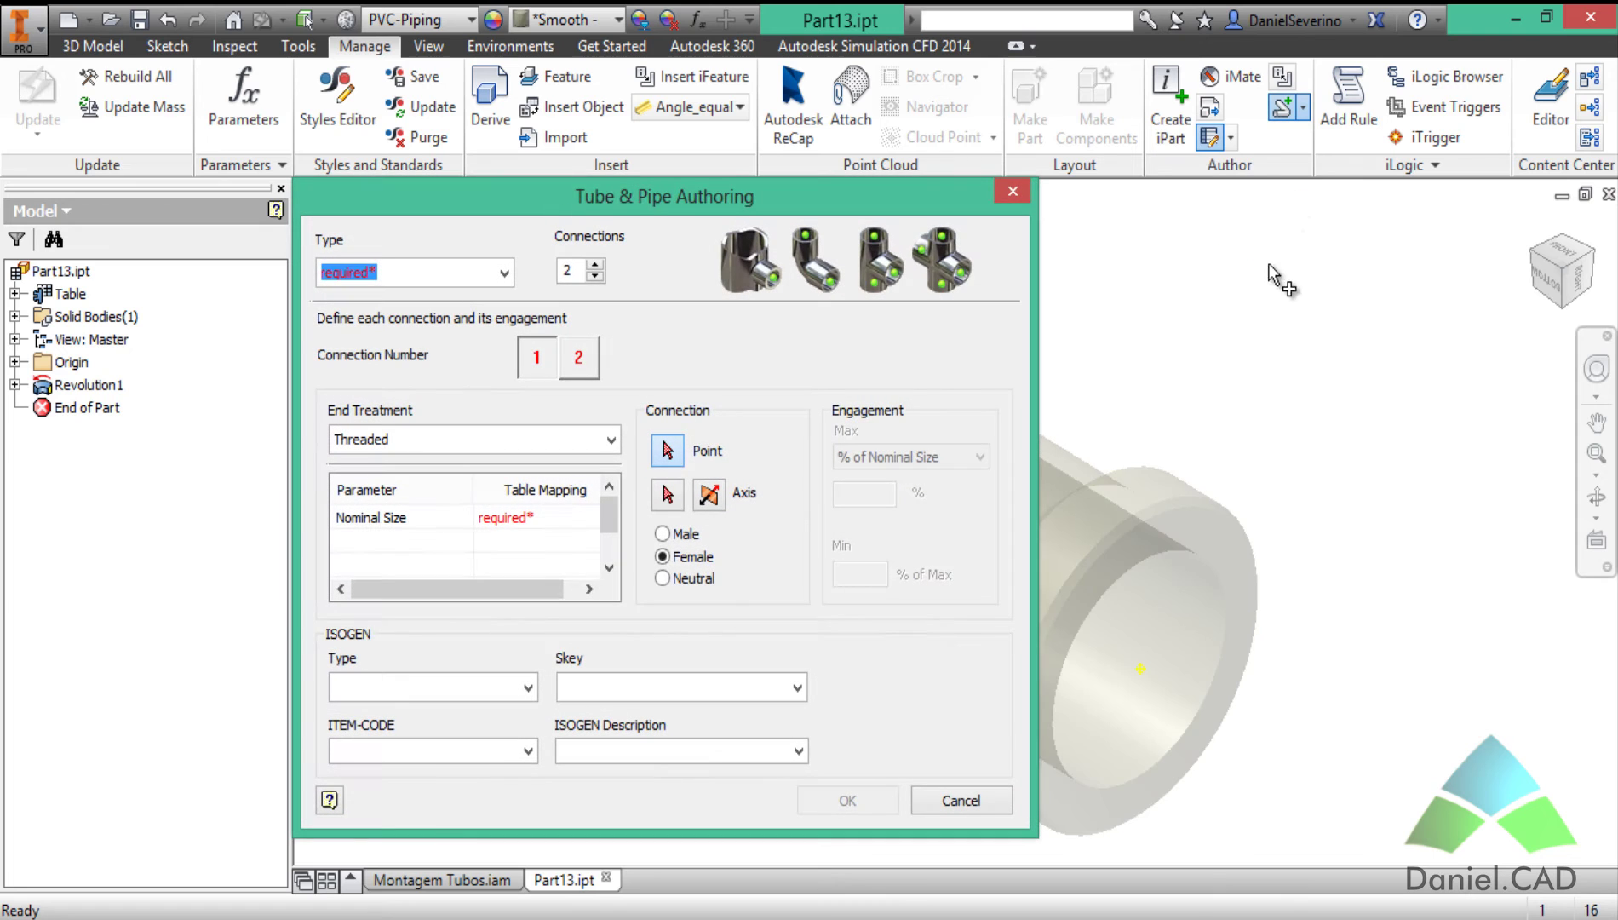
middle_click_drag(1128, 360, 1307, 432)
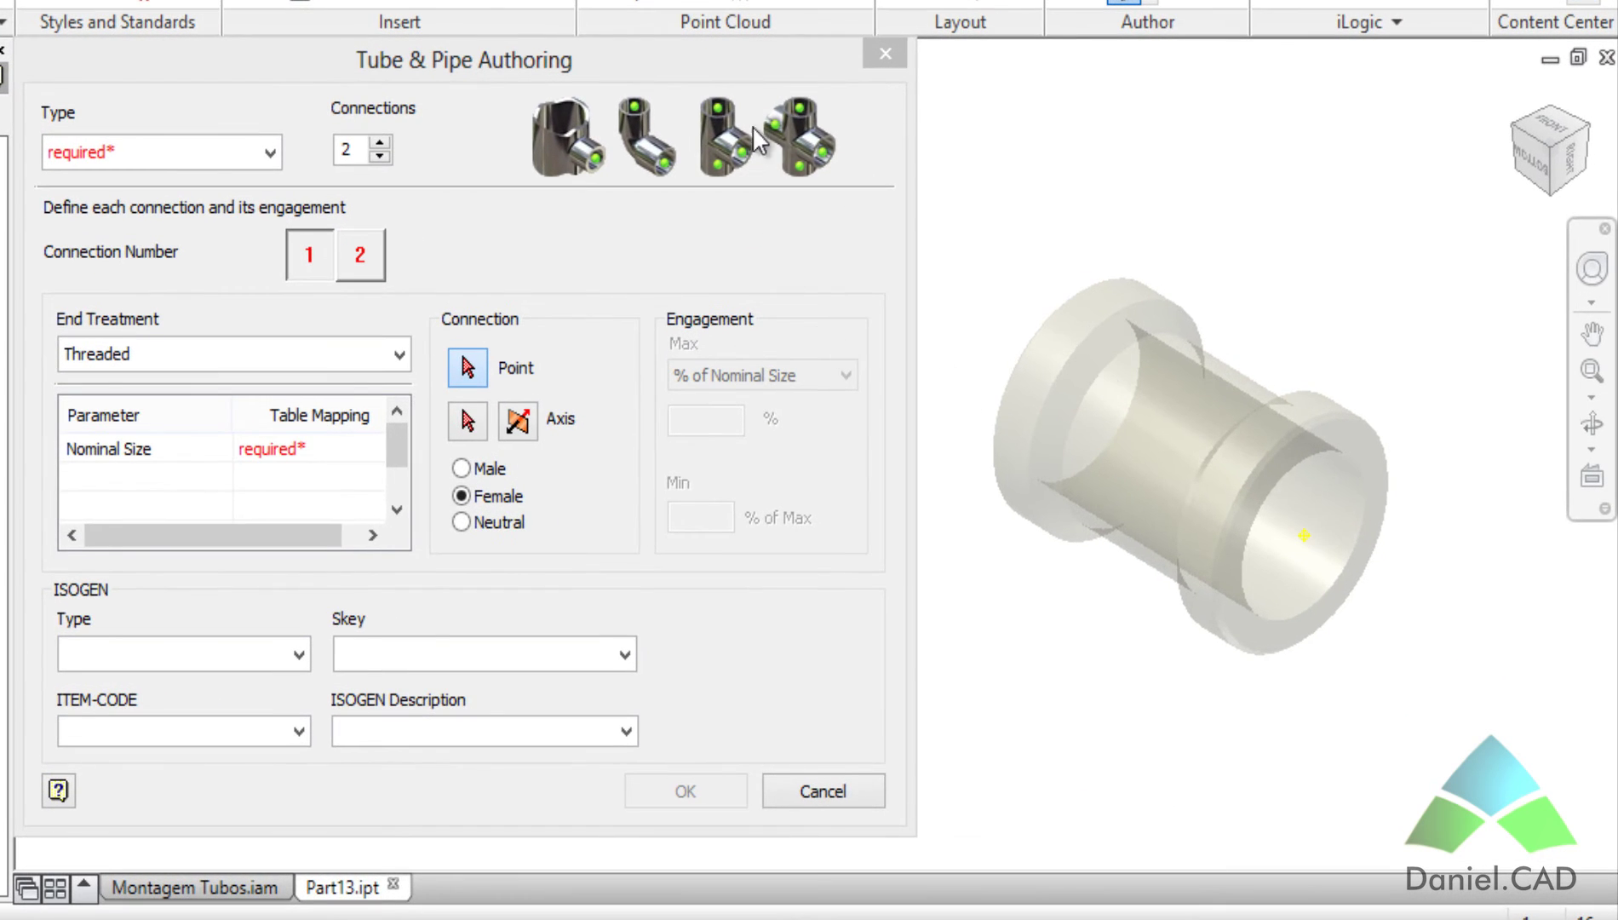
mouse_move(737, 62)
left_mouse_down()
mouse_move(768, 44)
mouse_move(766, 70)
left_mouse_up()
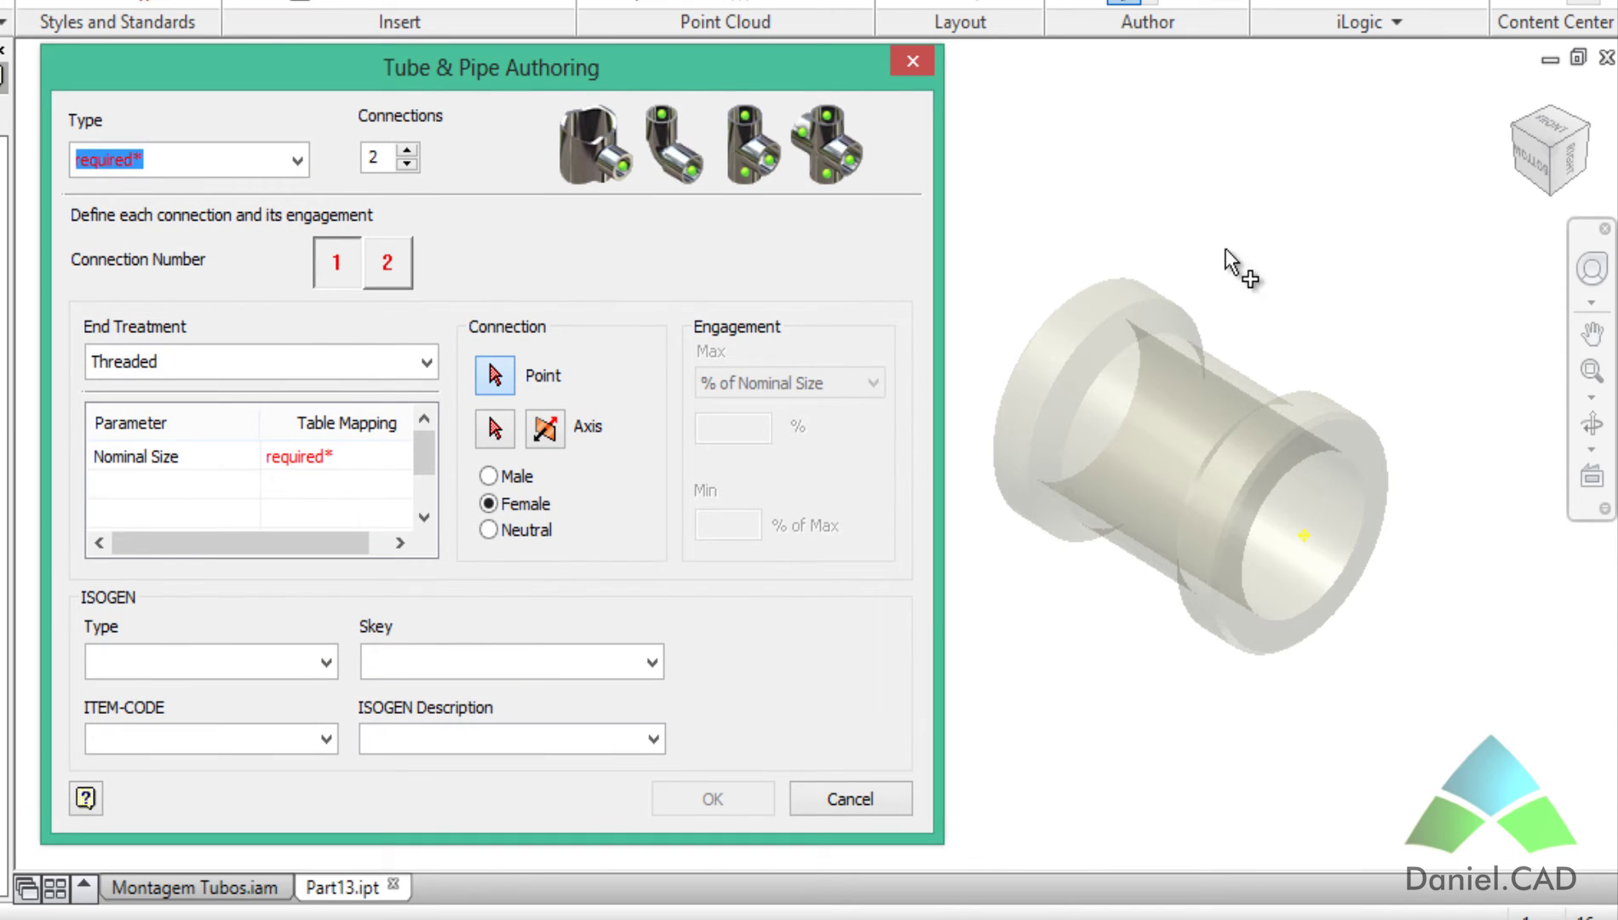
middle_click_drag(1324, 302, 1321, 298)
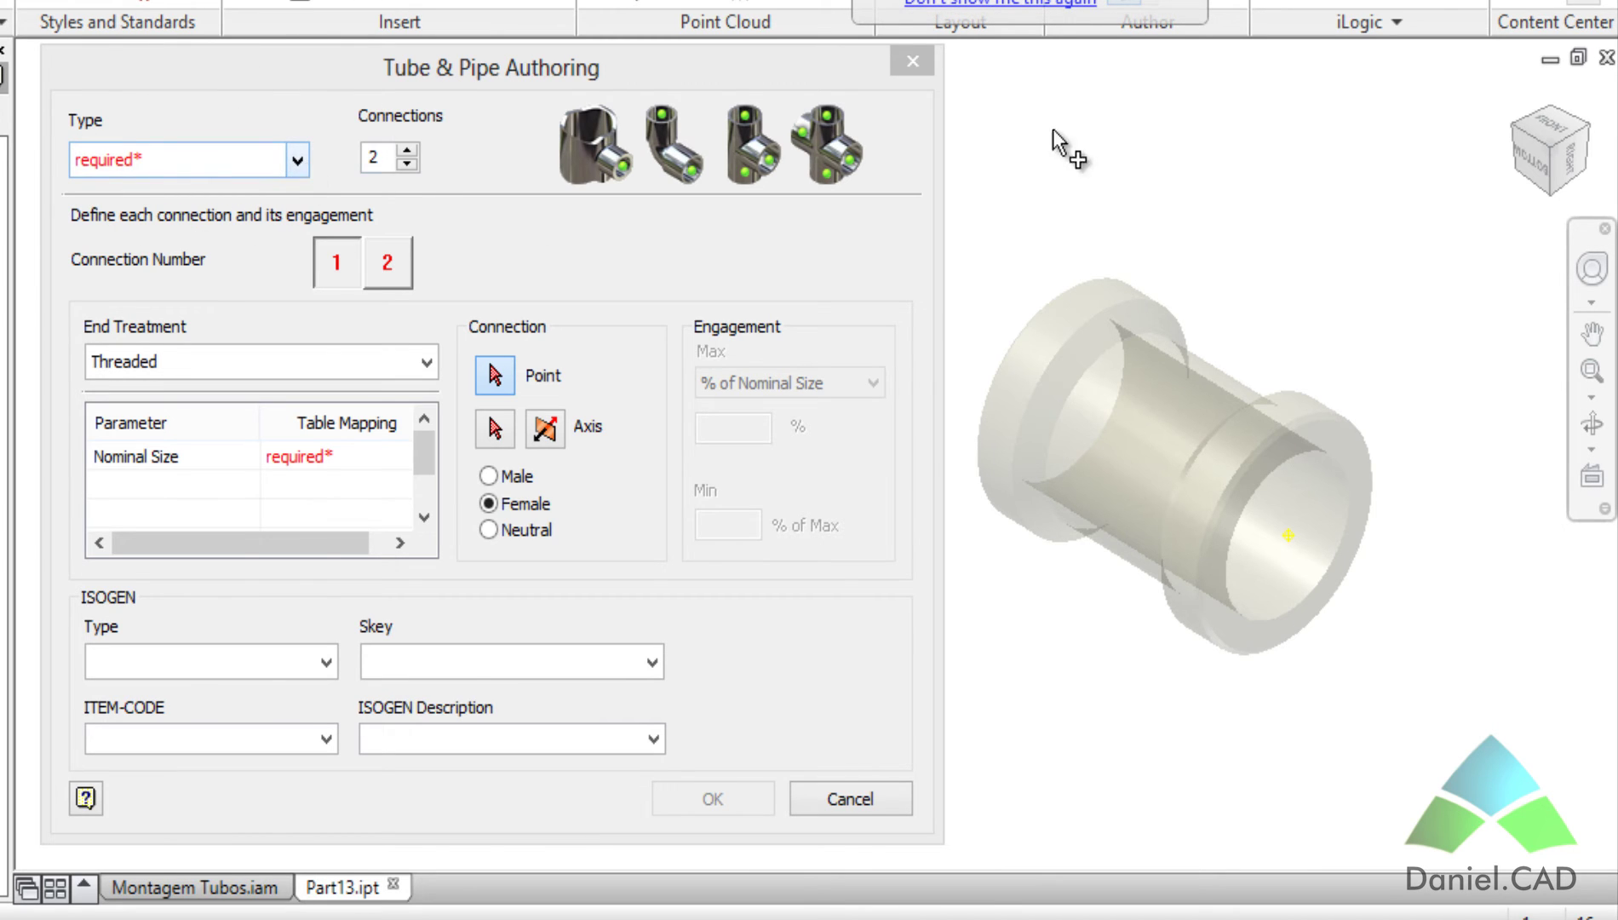
left_click(297, 161)
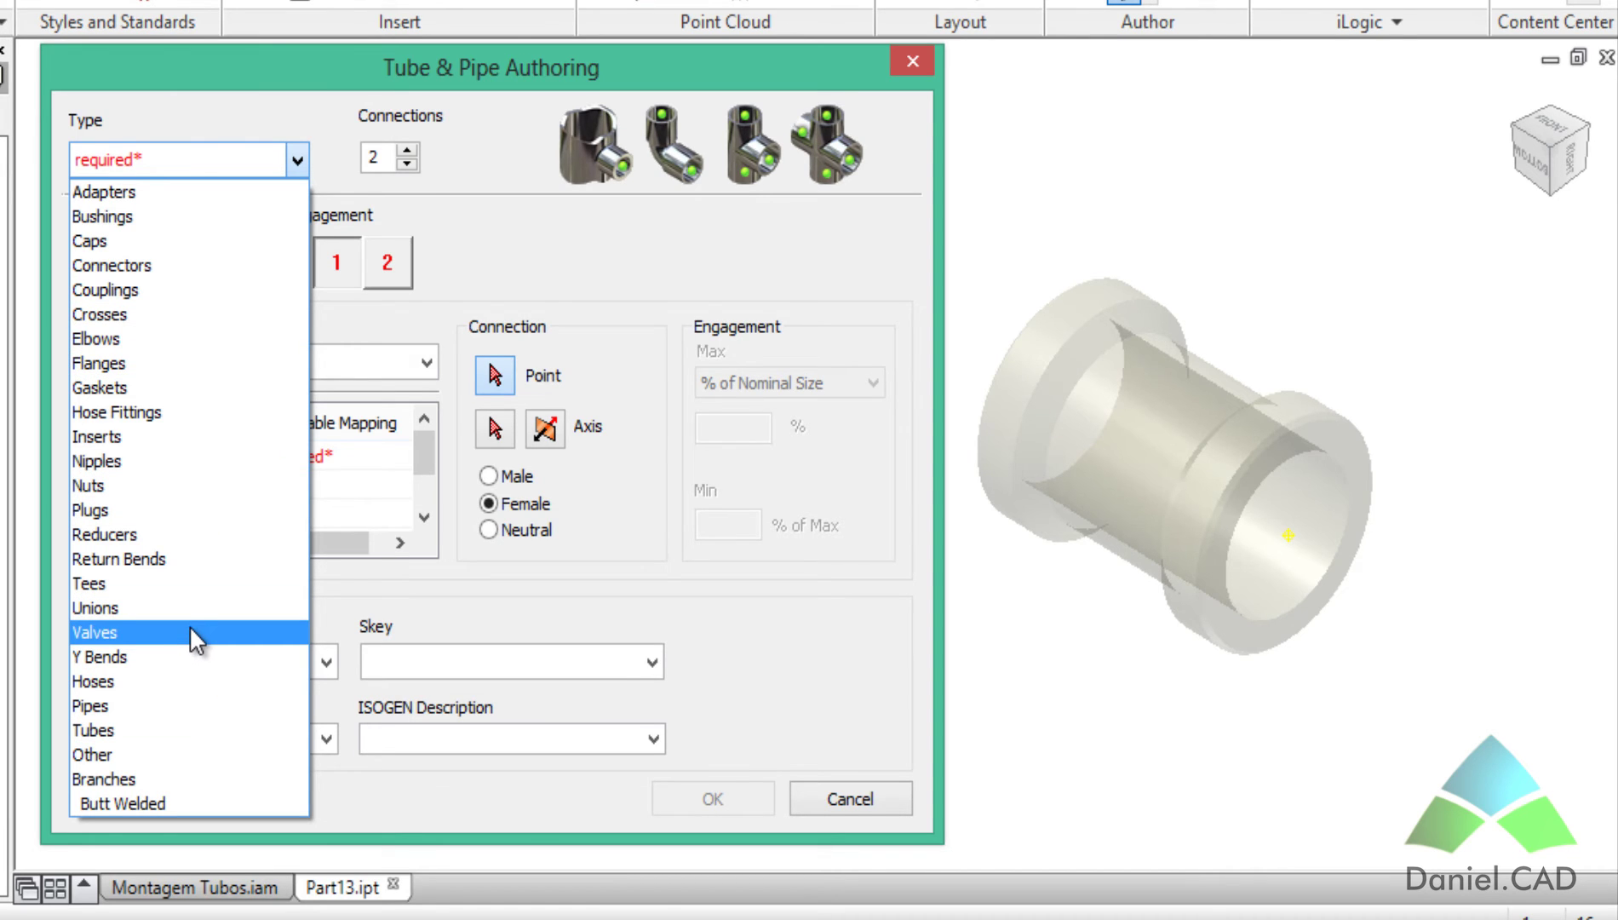
left_click(172, 293)
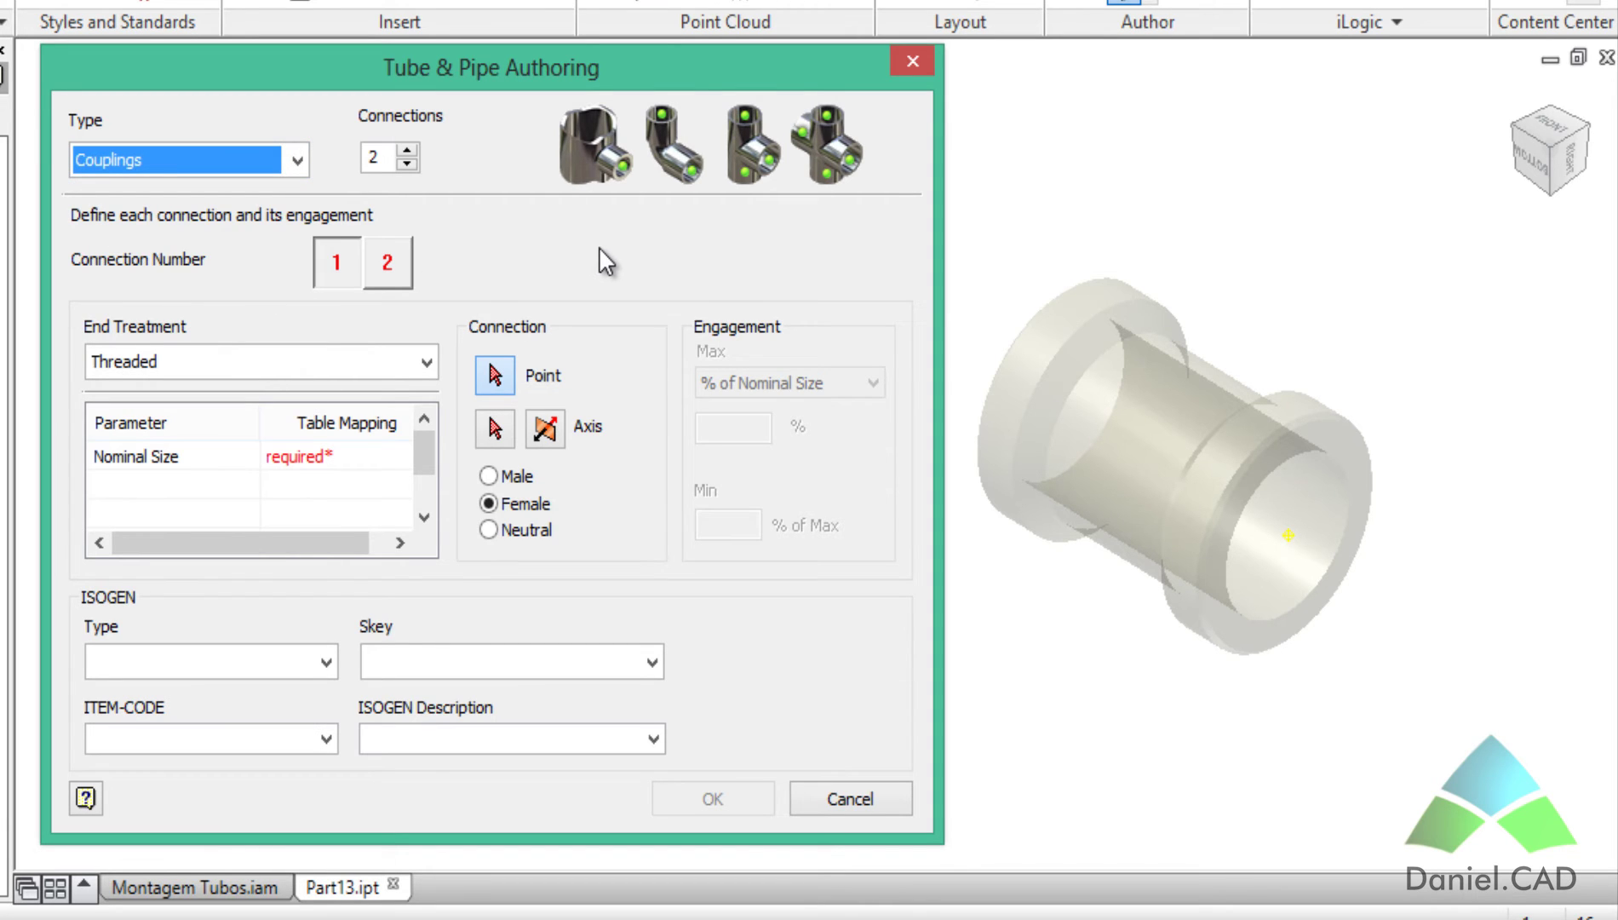
- Try the preset fitting layouts through to Crosses and raise the number of connections to 10
left_click(609, 170)
left_click(692, 179)
left_click(741, 177)
left_click(838, 161)
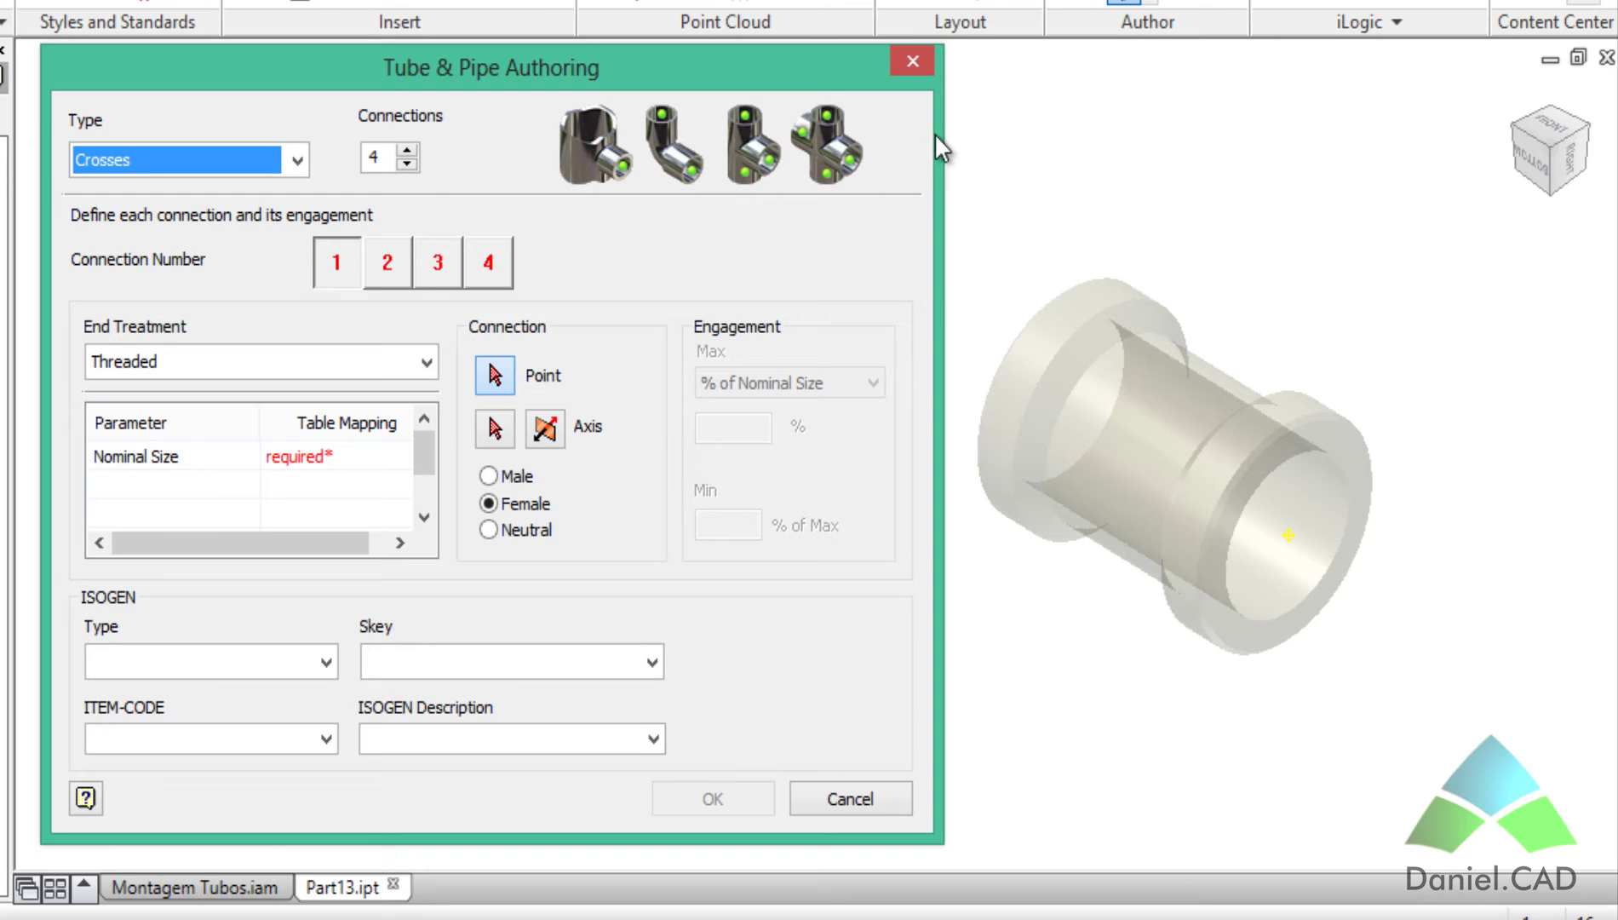
left_click(407, 150)
left_click(407, 151)
left_click(407, 151)
left_click(407, 151)
left_click(408, 150)
left_click(407, 151)
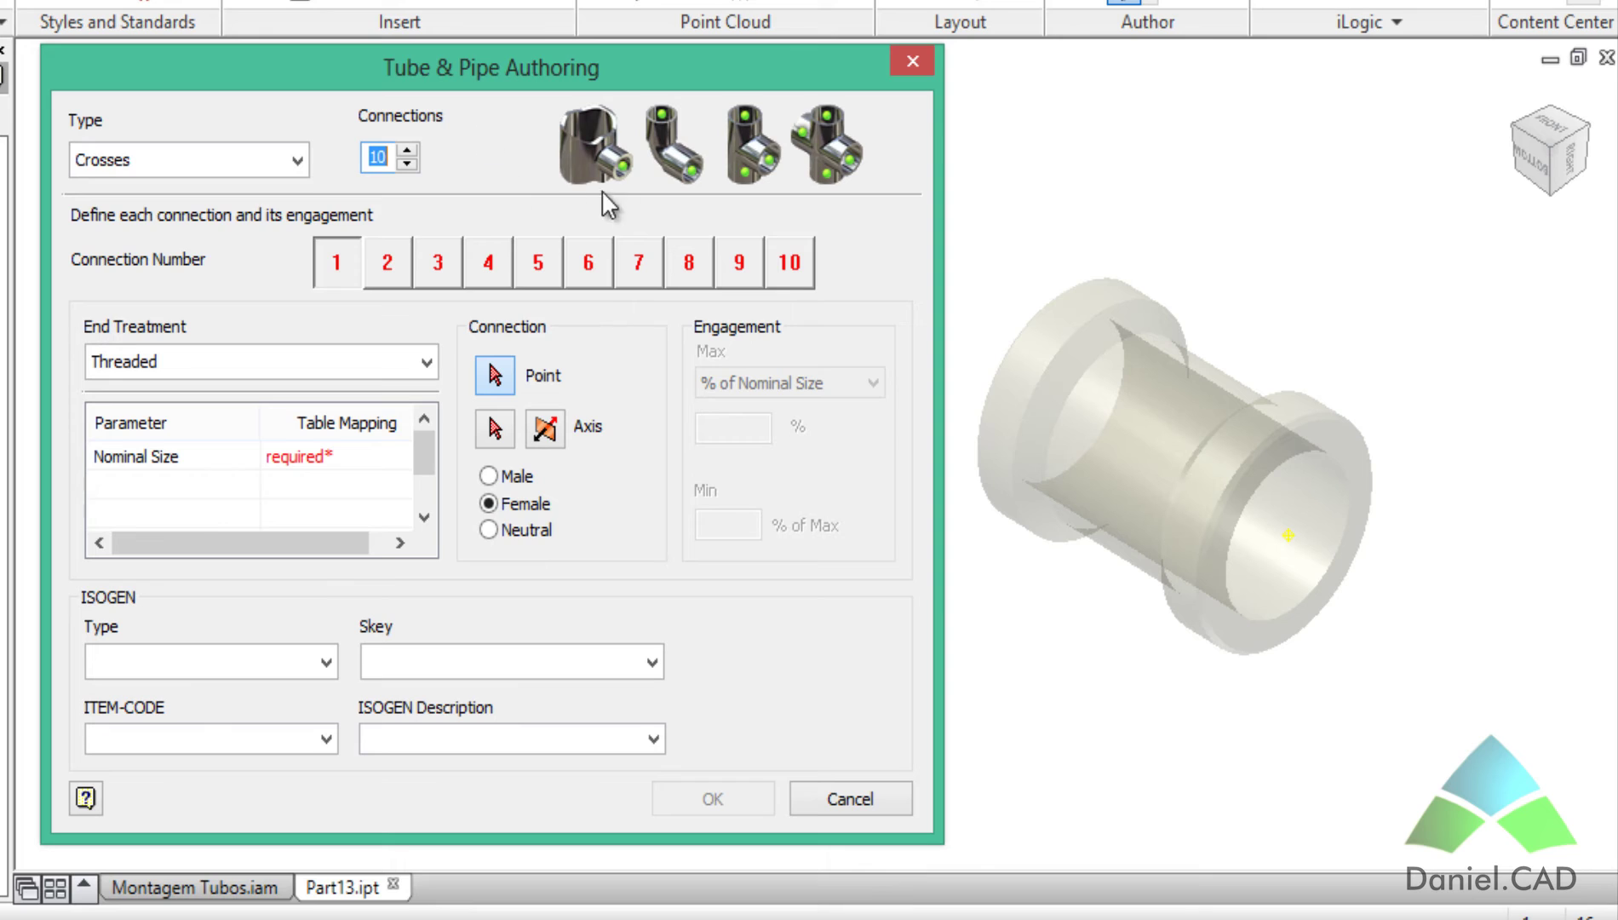
- Apply the two-connection elbow preset and pick the circular edge at the coupling's open end as connection 1's point
left_click(668, 173)
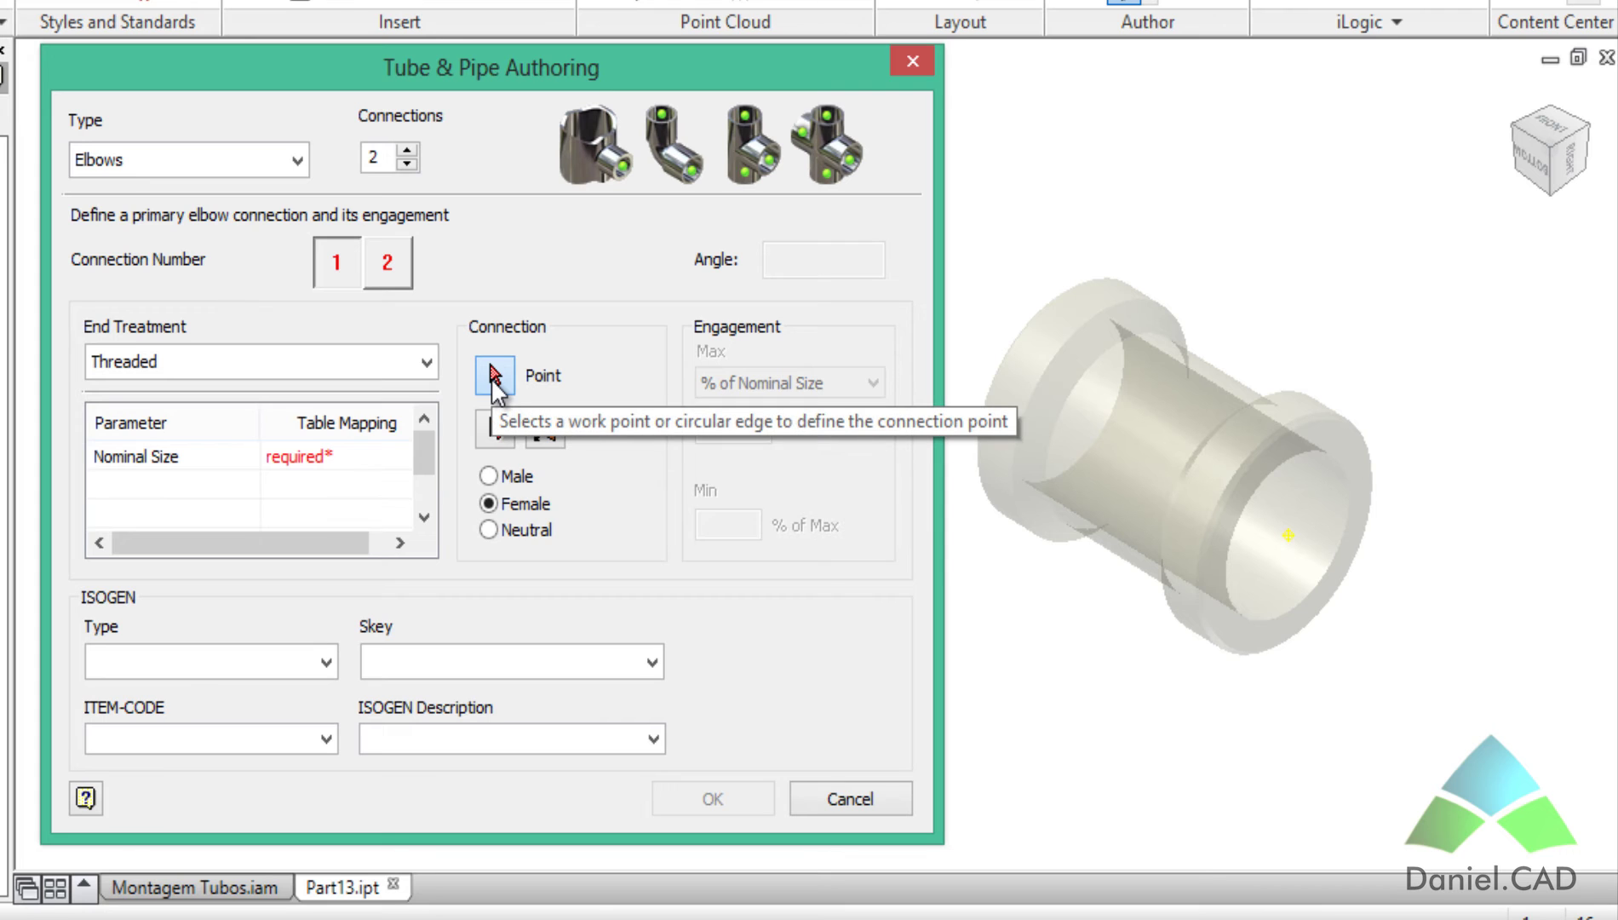
left_click(1323, 452)
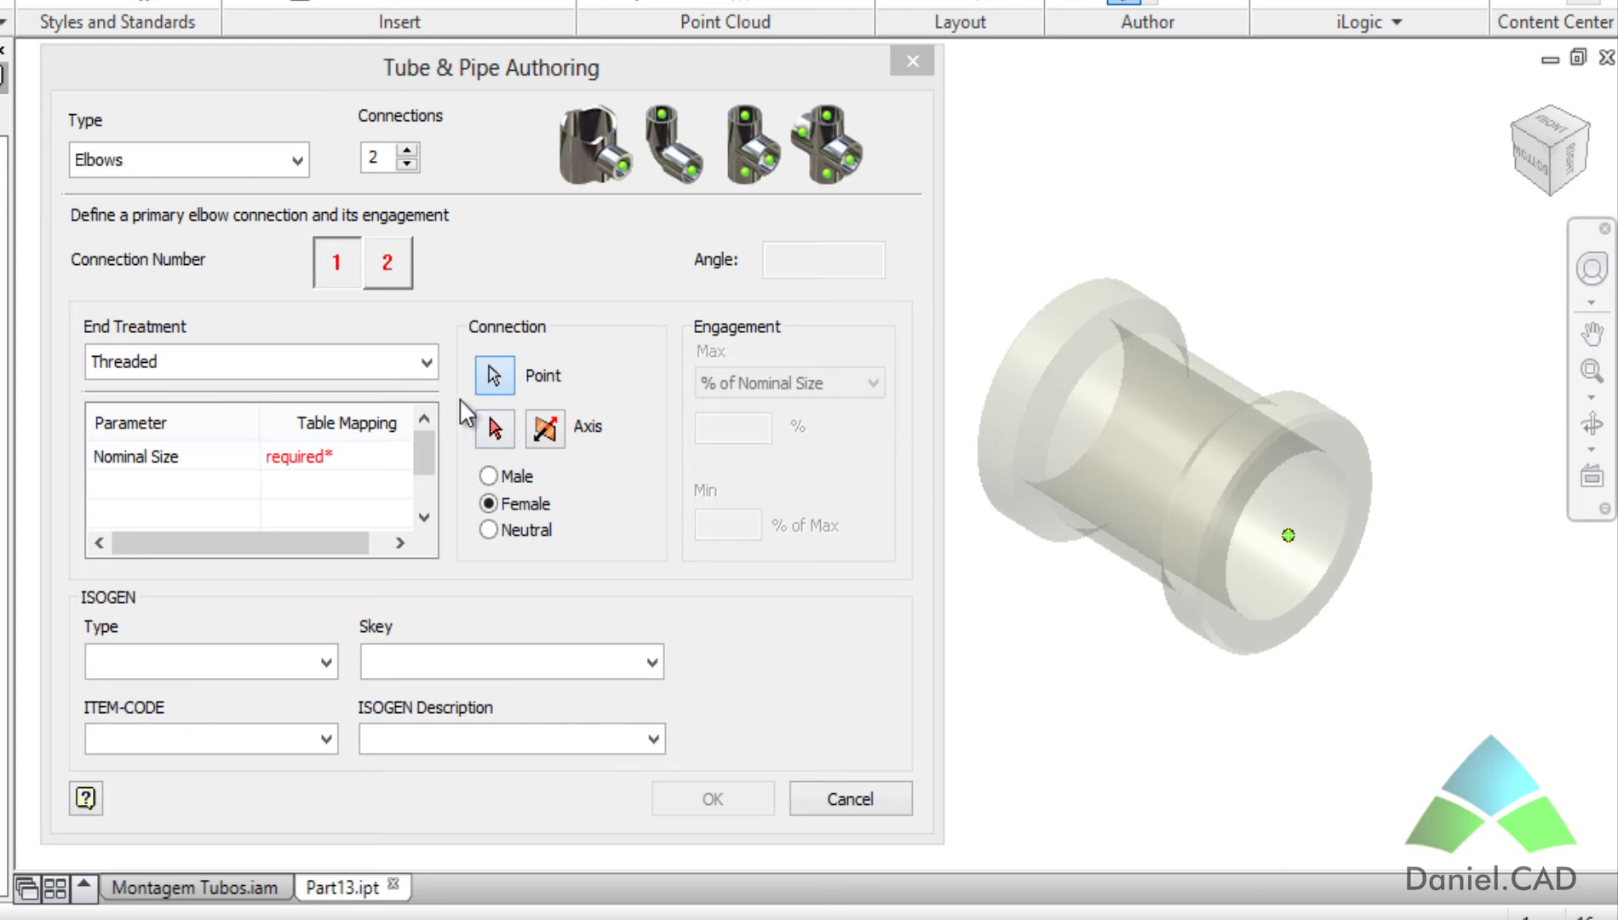
- Set connection 1's end treatment to Other and map its Nominal Size to DiamNominal
left_click(428, 361)
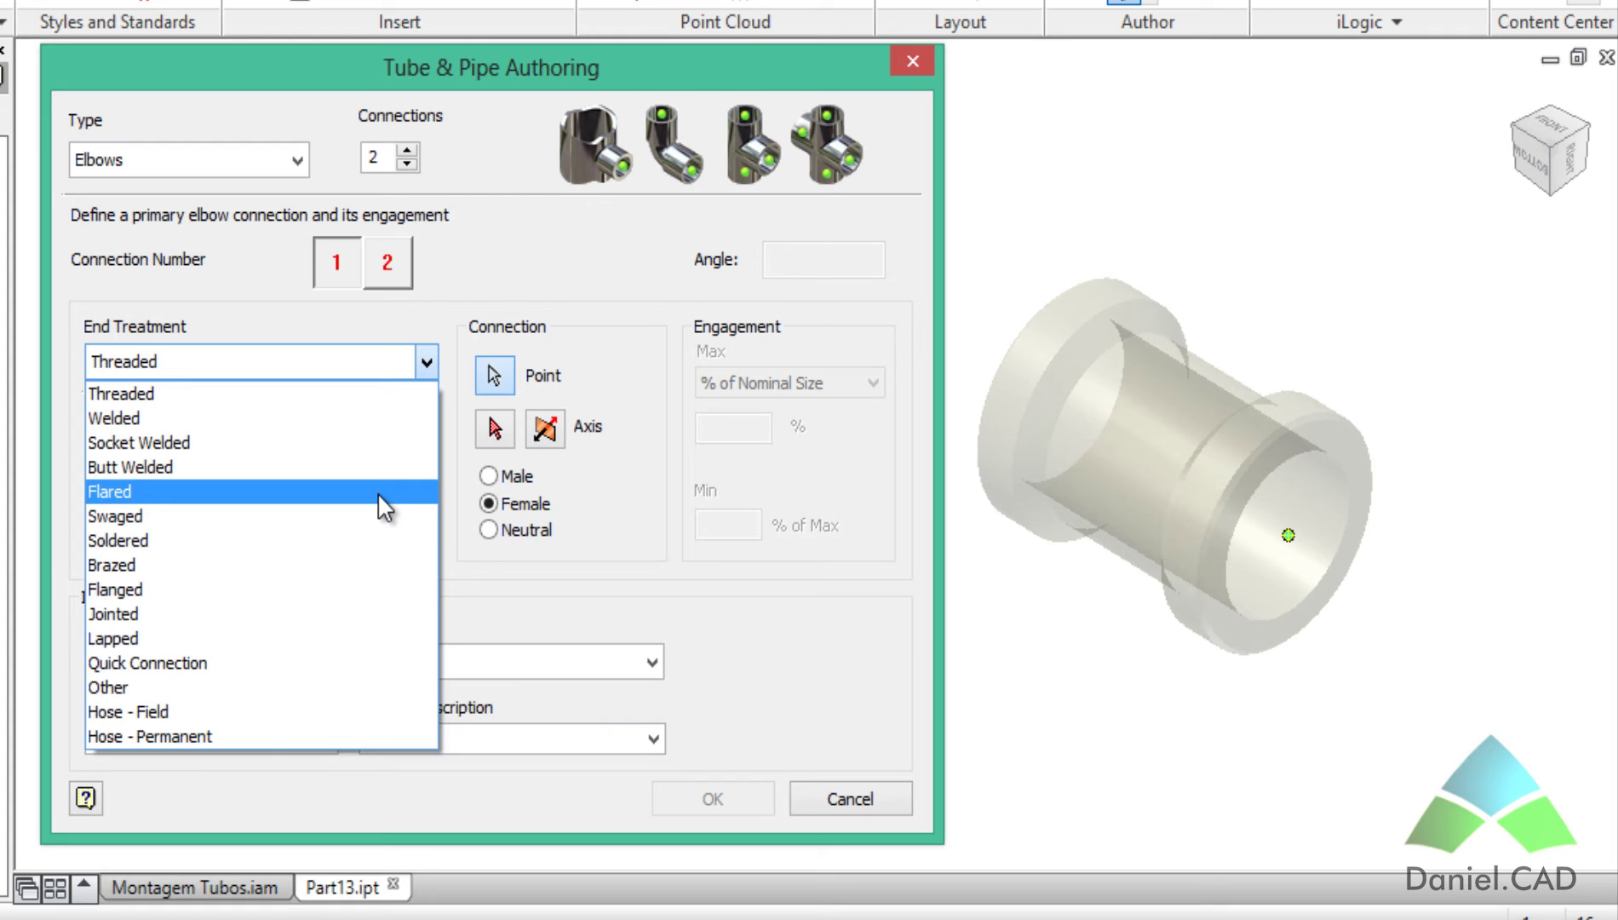
left_click(332, 689)
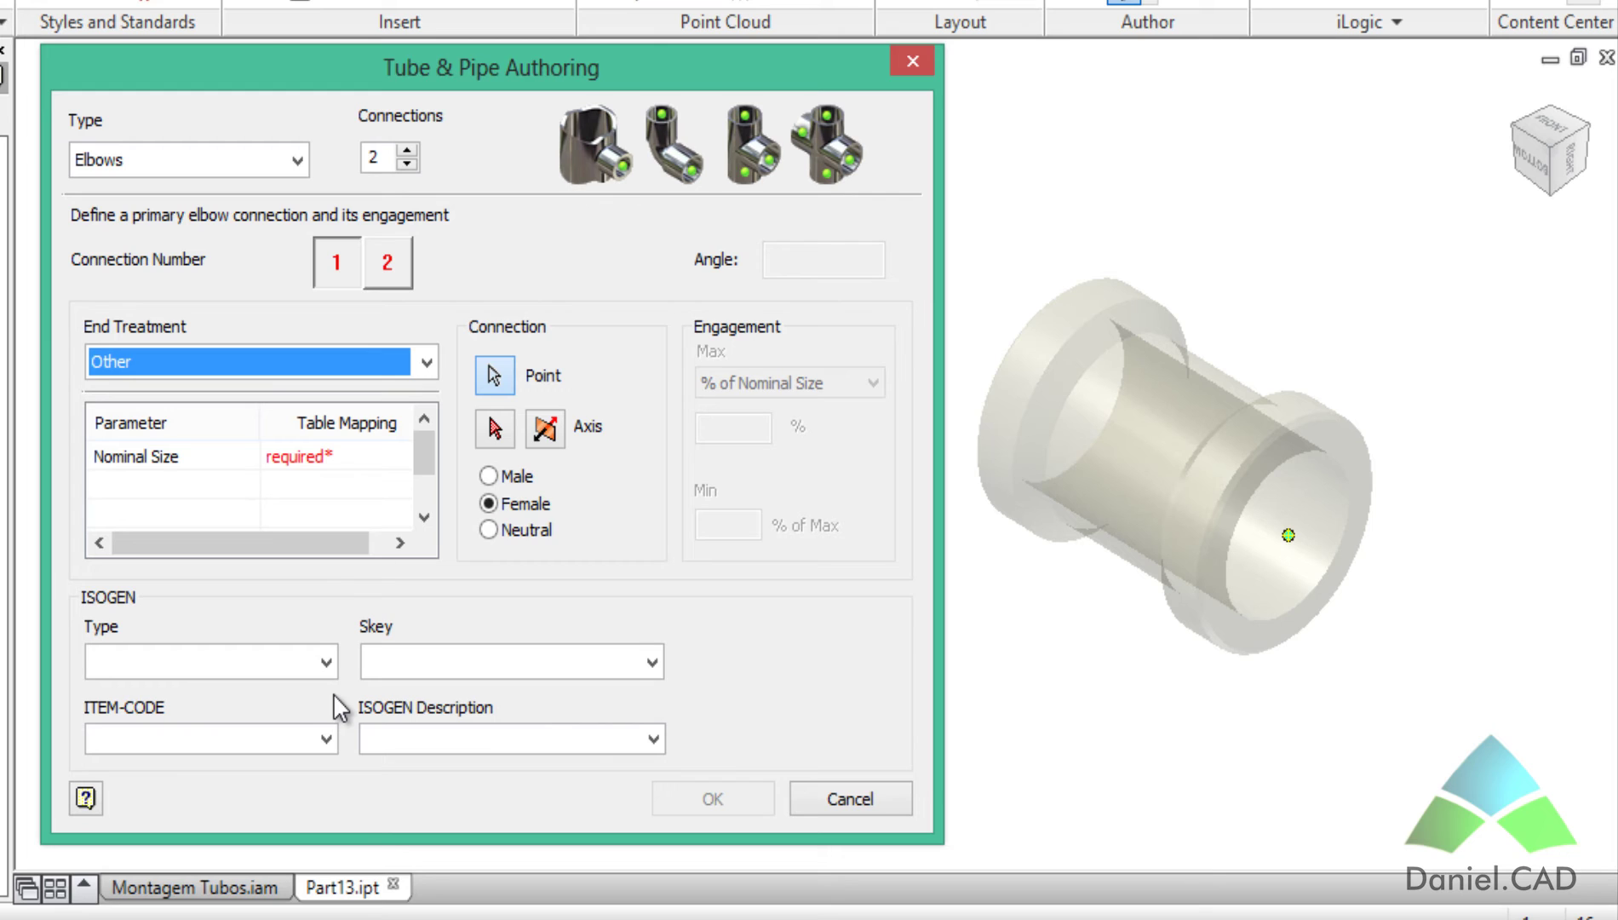
left_click(343, 475)
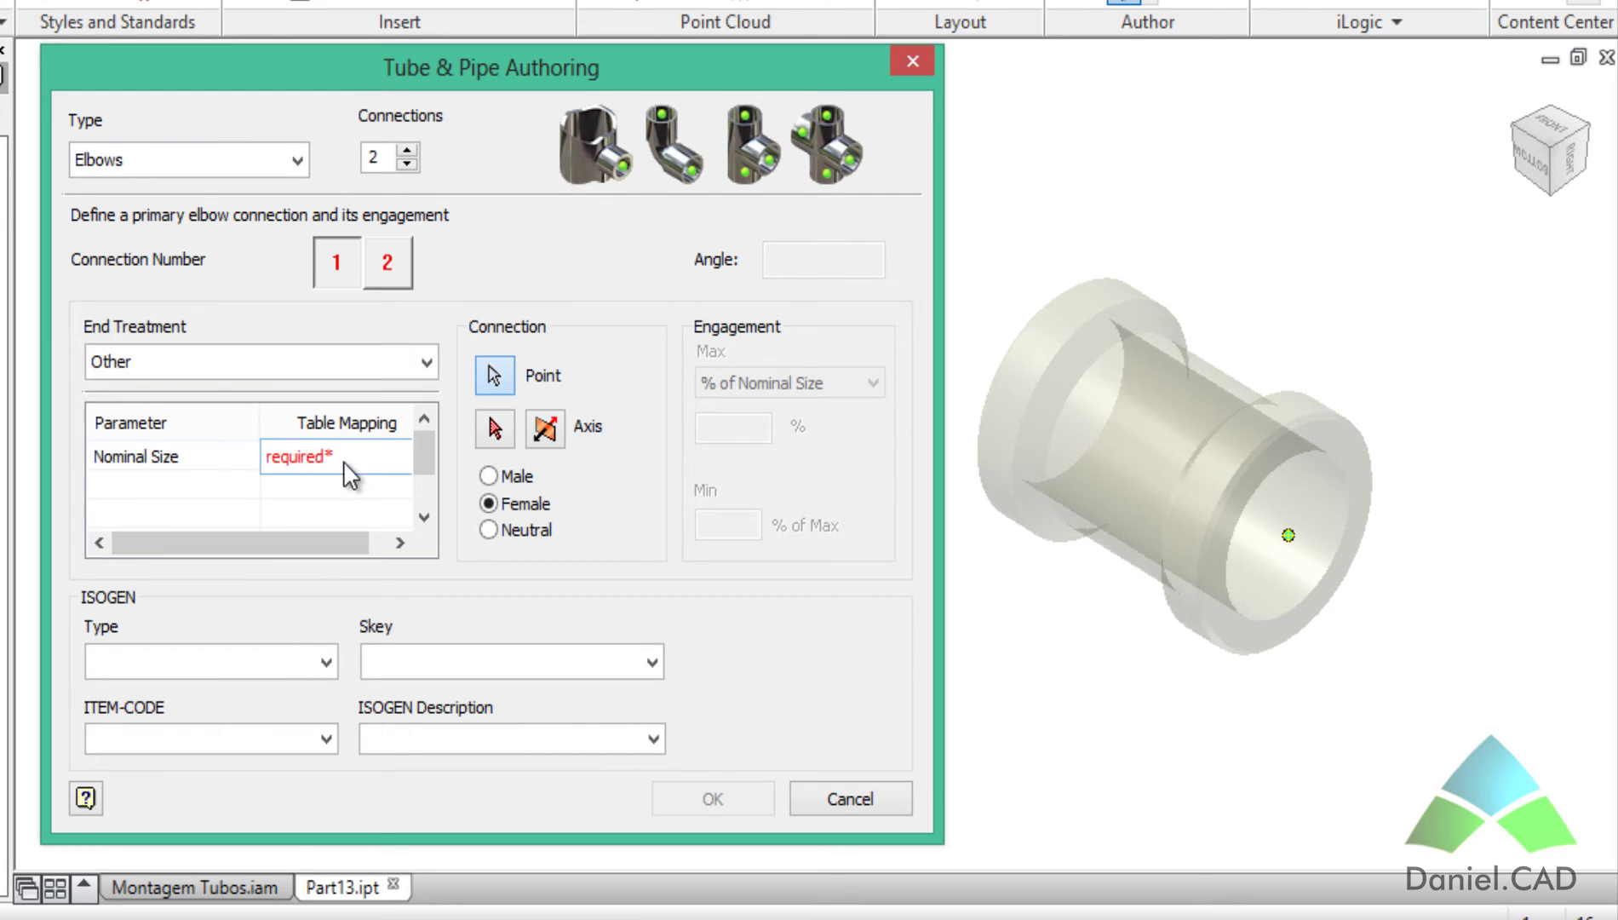
left_click(345, 464)
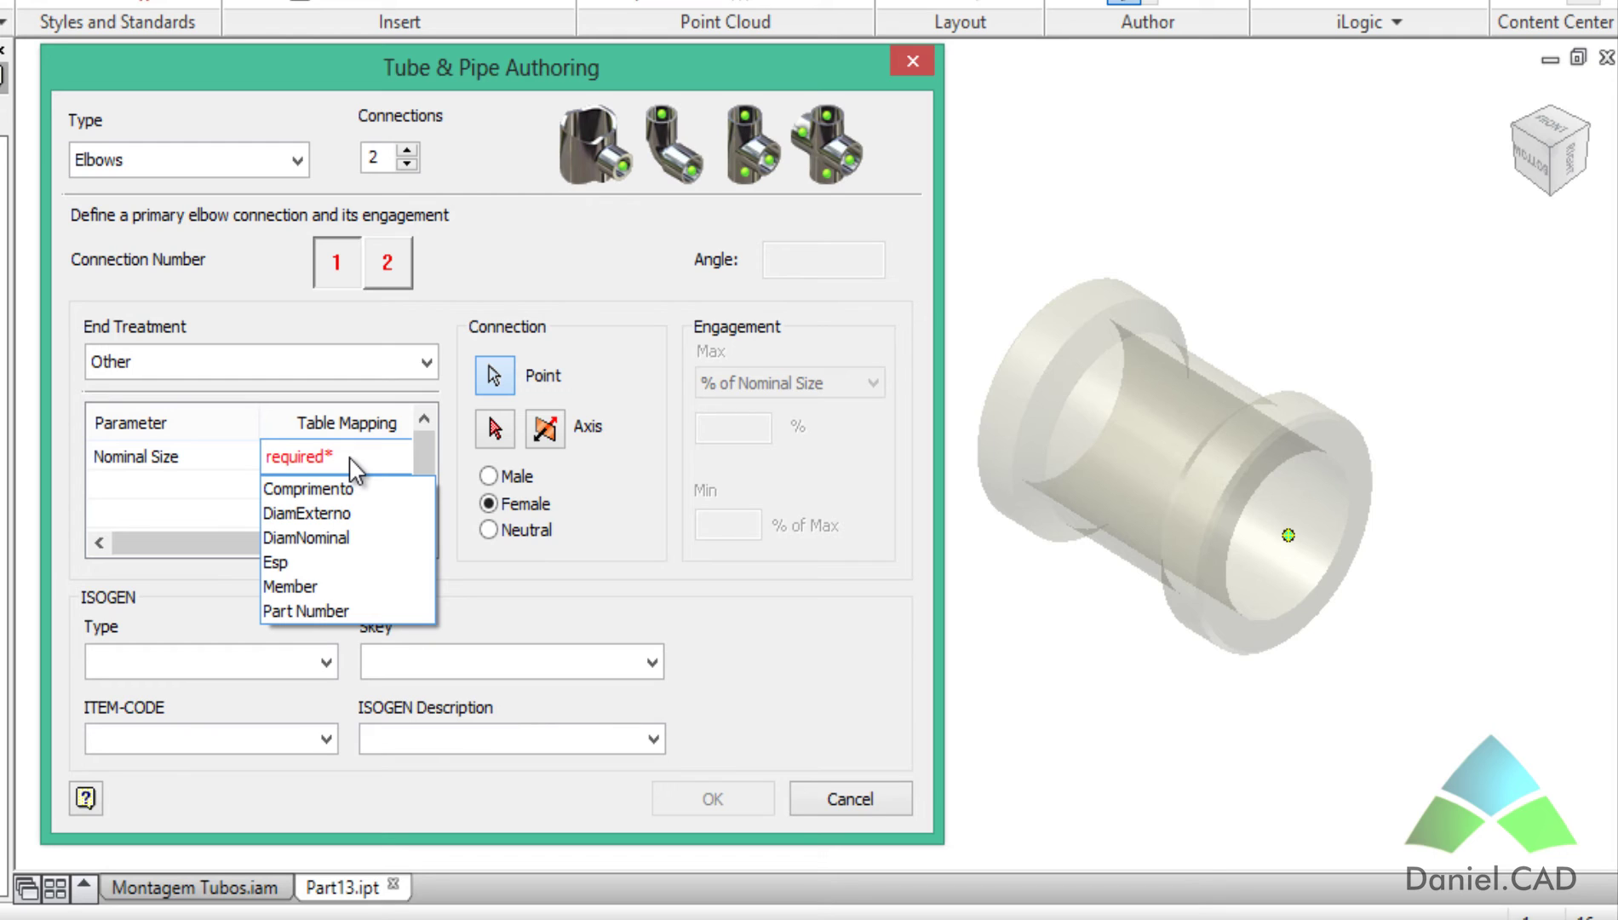
left_click(342, 537)
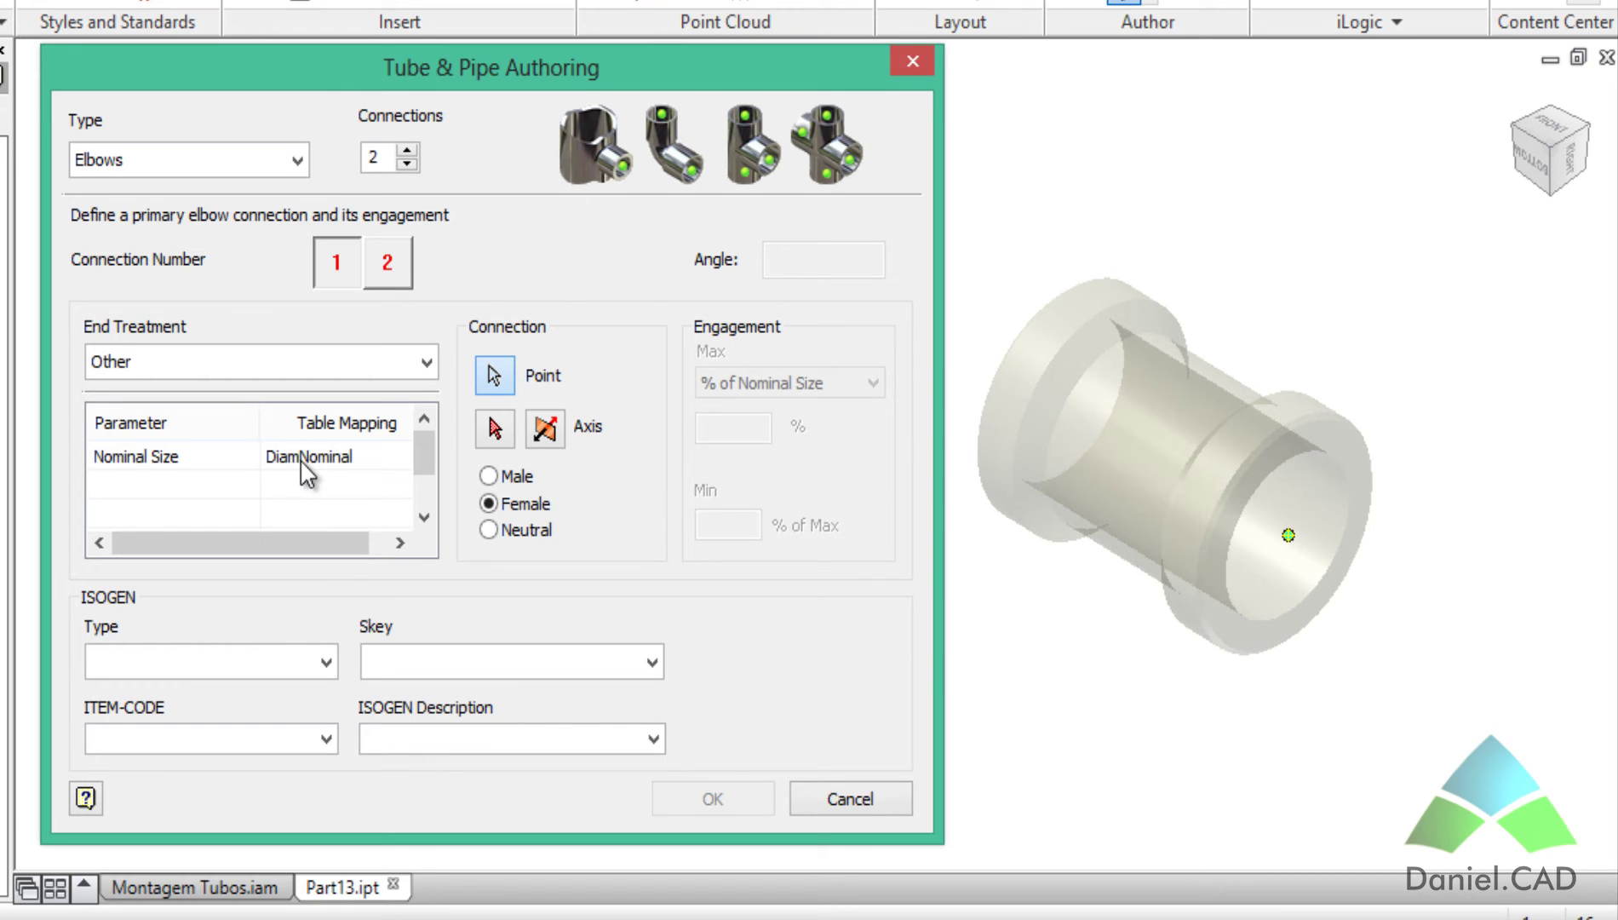
- Define connection 1's axis from the open end's circular edge, directed outward from the coupling
left_click(498, 433)
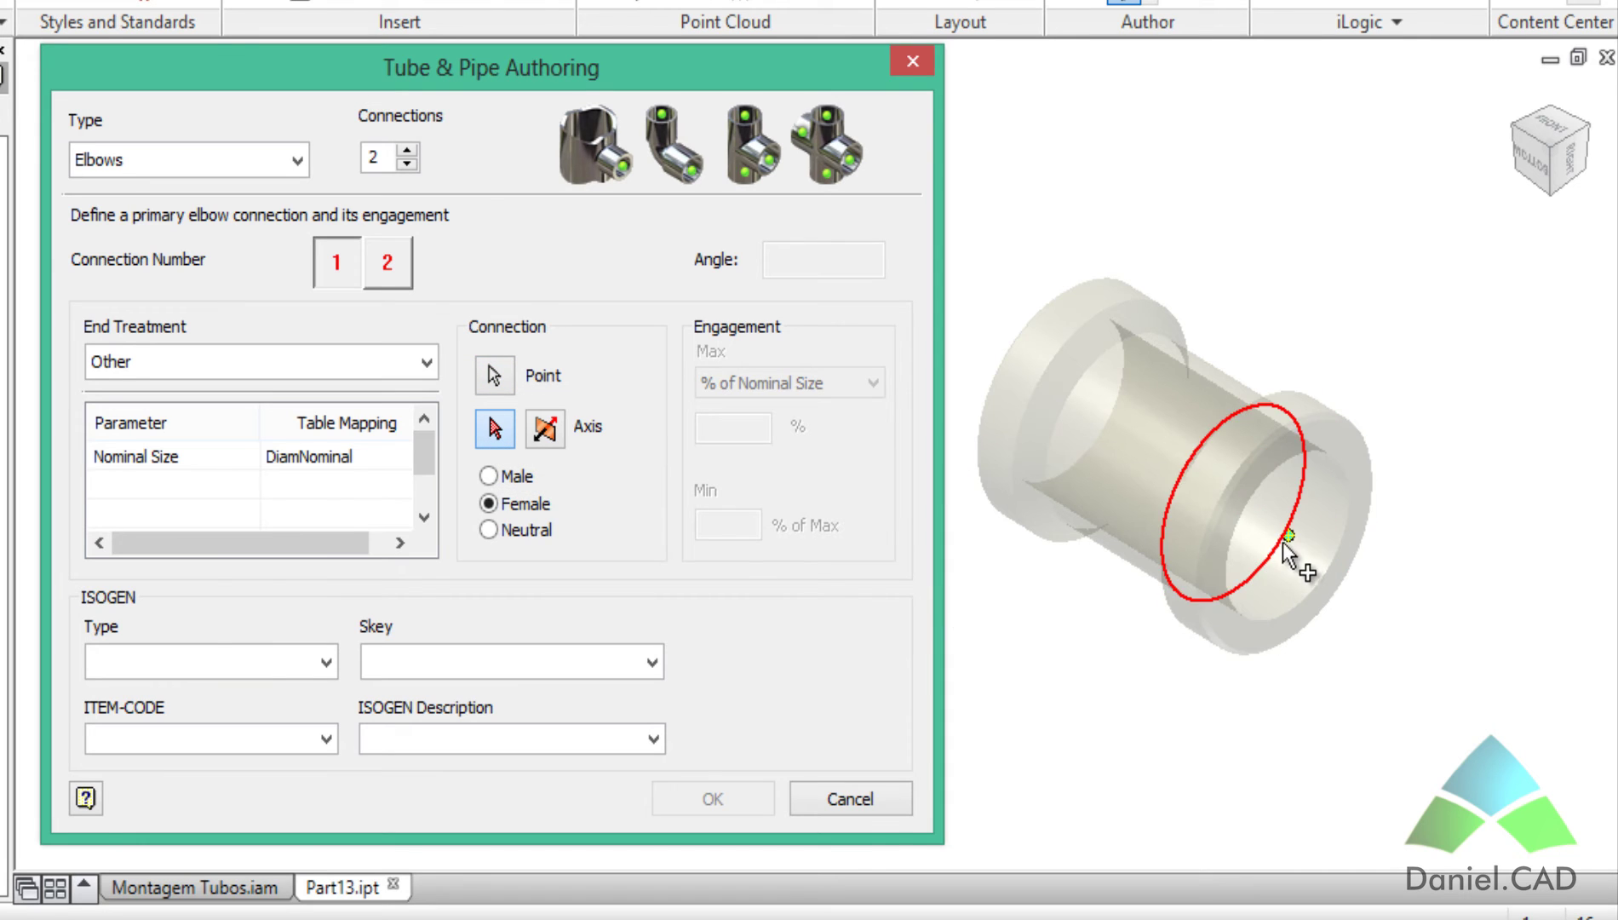
left_click(1352, 505)
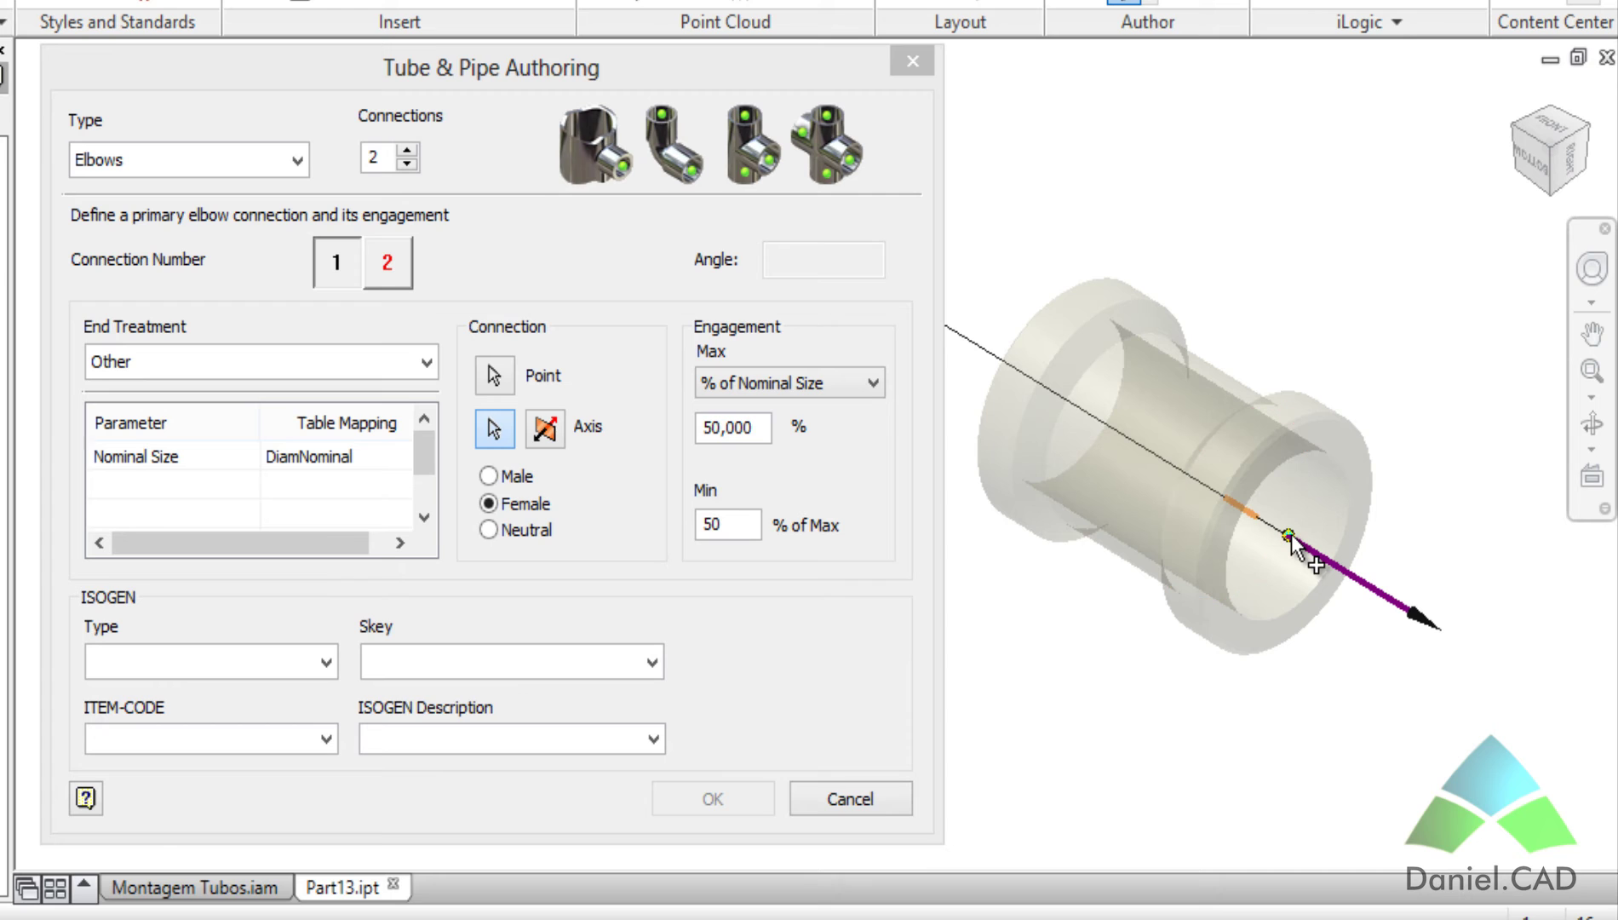
left_click(558, 438)
left_click(558, 438)
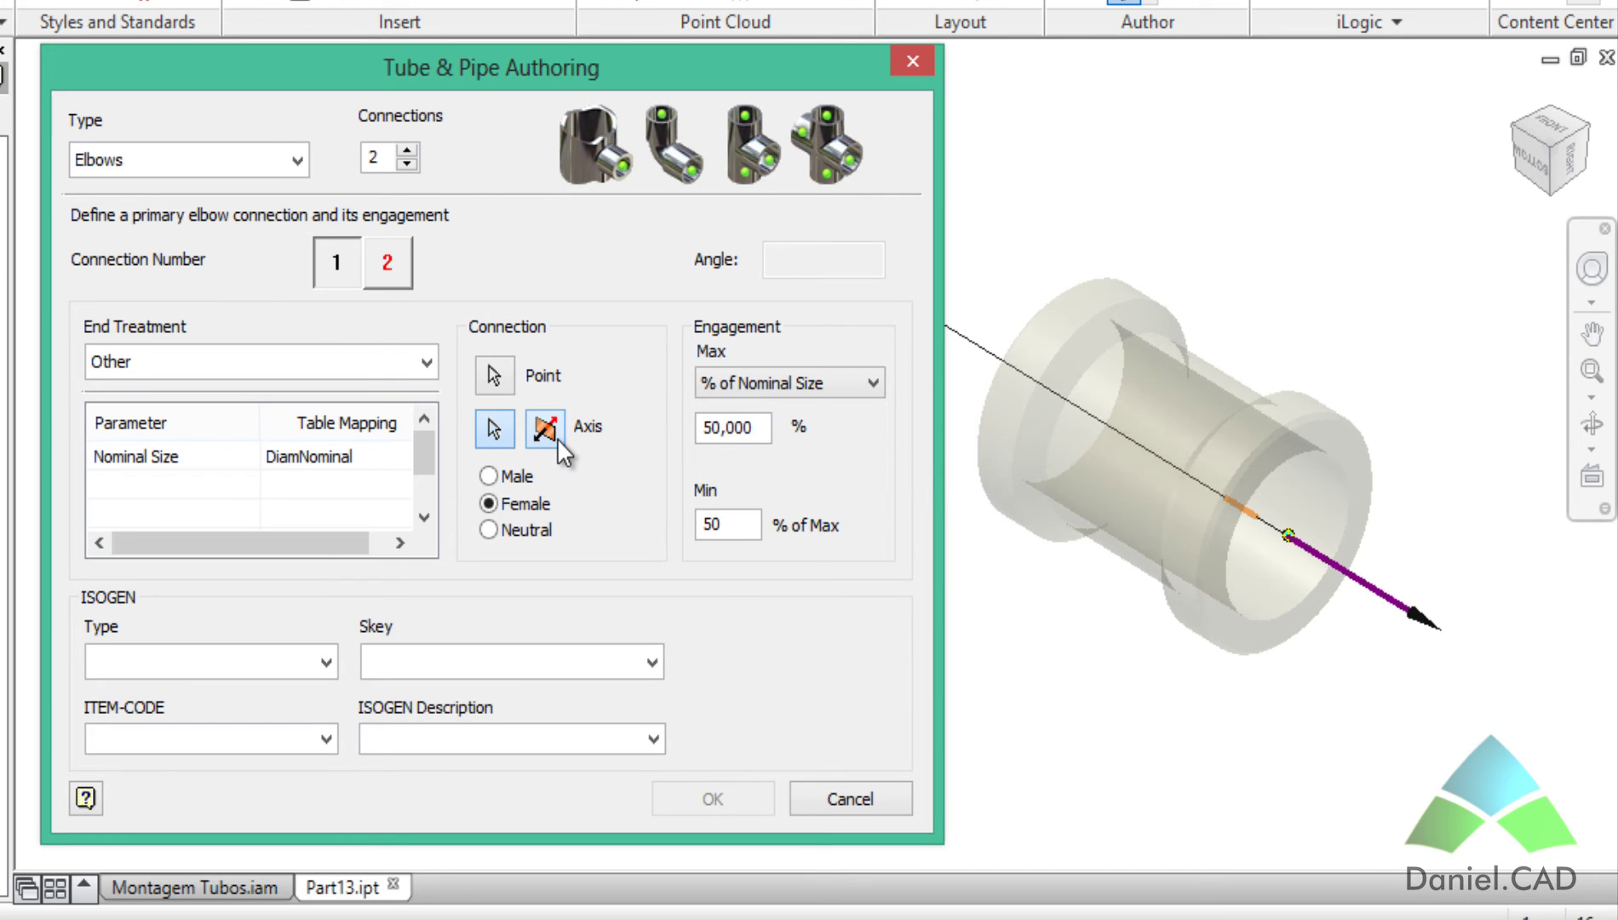
left_click(558, 437)
left_click(558, 438)
- Switch connection 1's maximum engagement to Distance and set it to 12 mm
left_click(1531, 161)
middle_click_drag(1156, 445, 1249, 452)
scroll(1084, 436, "down", 5)
middle_click_drag(1083, 436, 1517, 440)
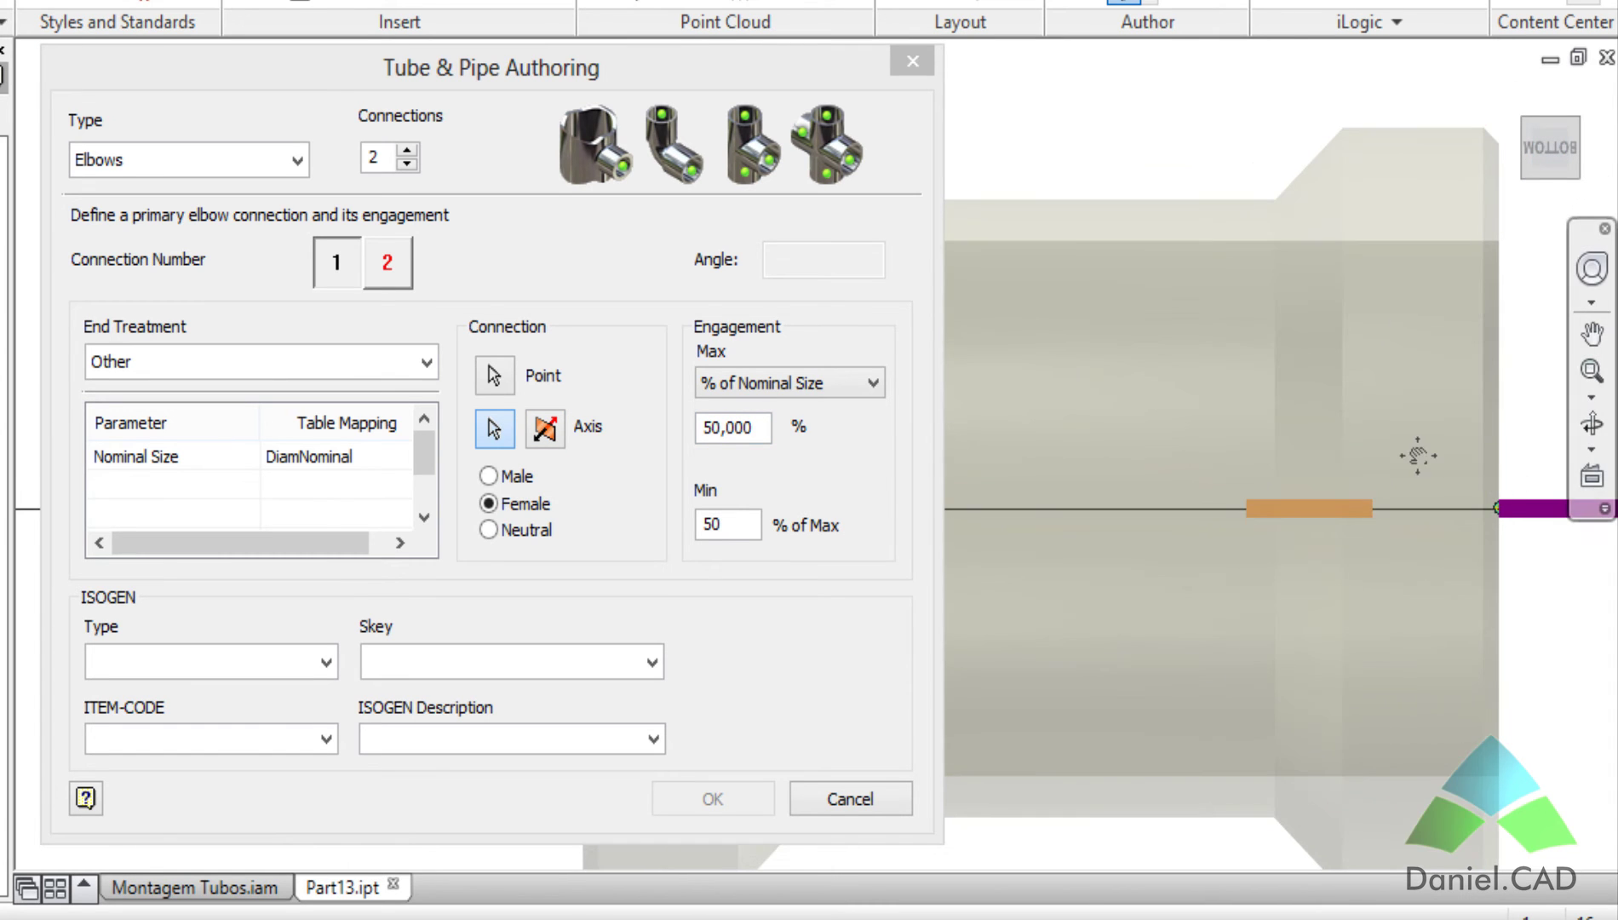
middle_click_drag(1419, 456, 1315, 459)
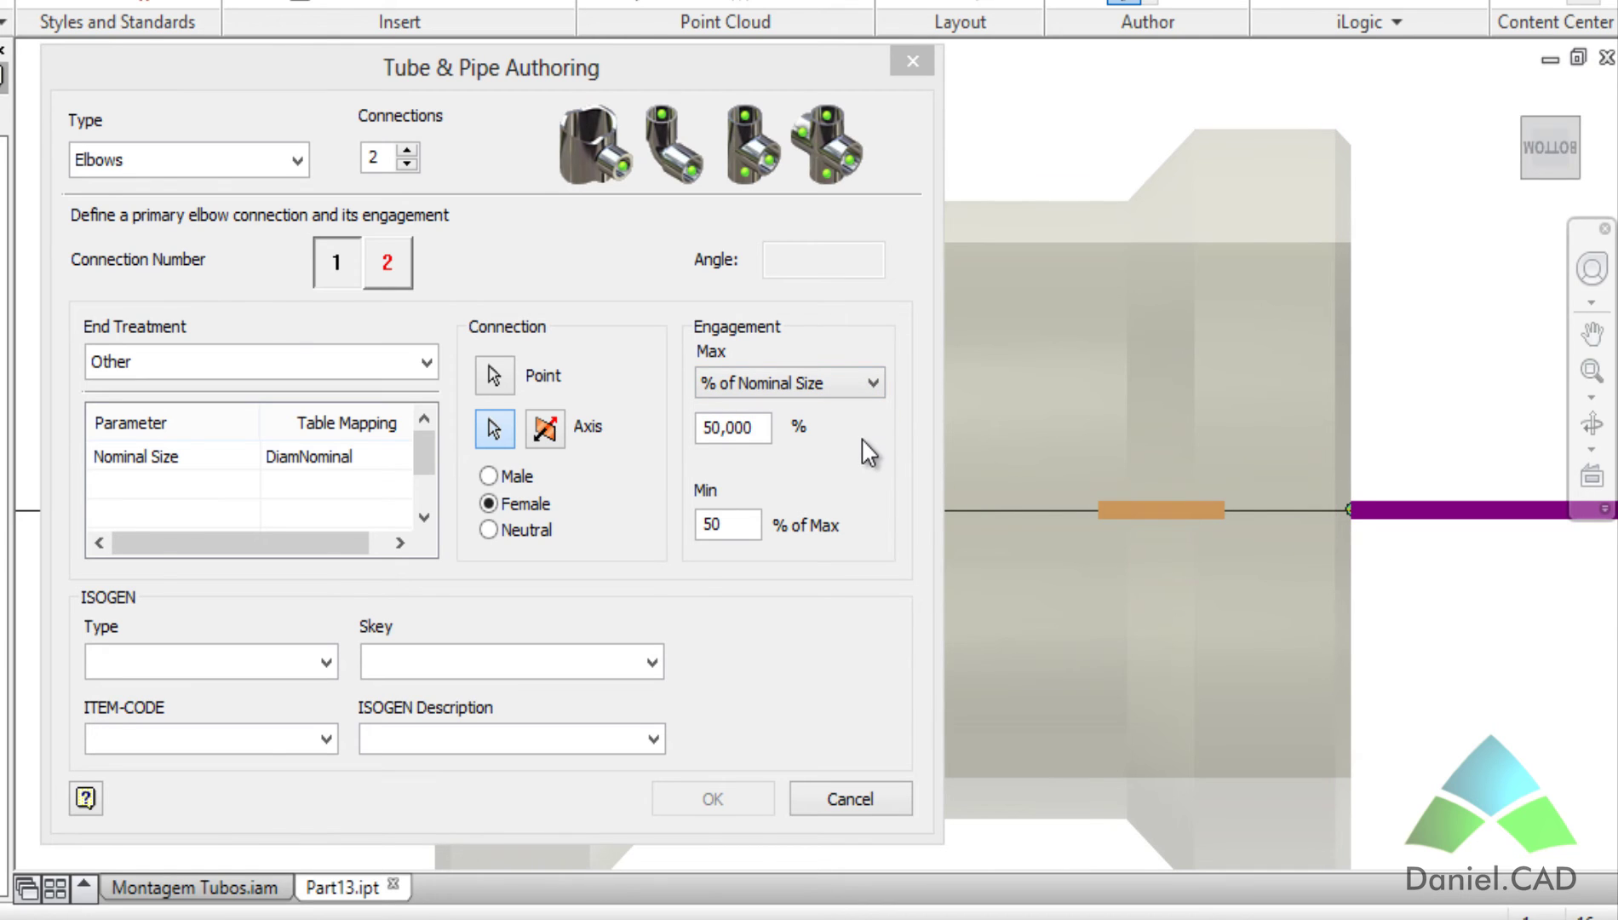
left_click(867, 385)
left_click(838, 431)
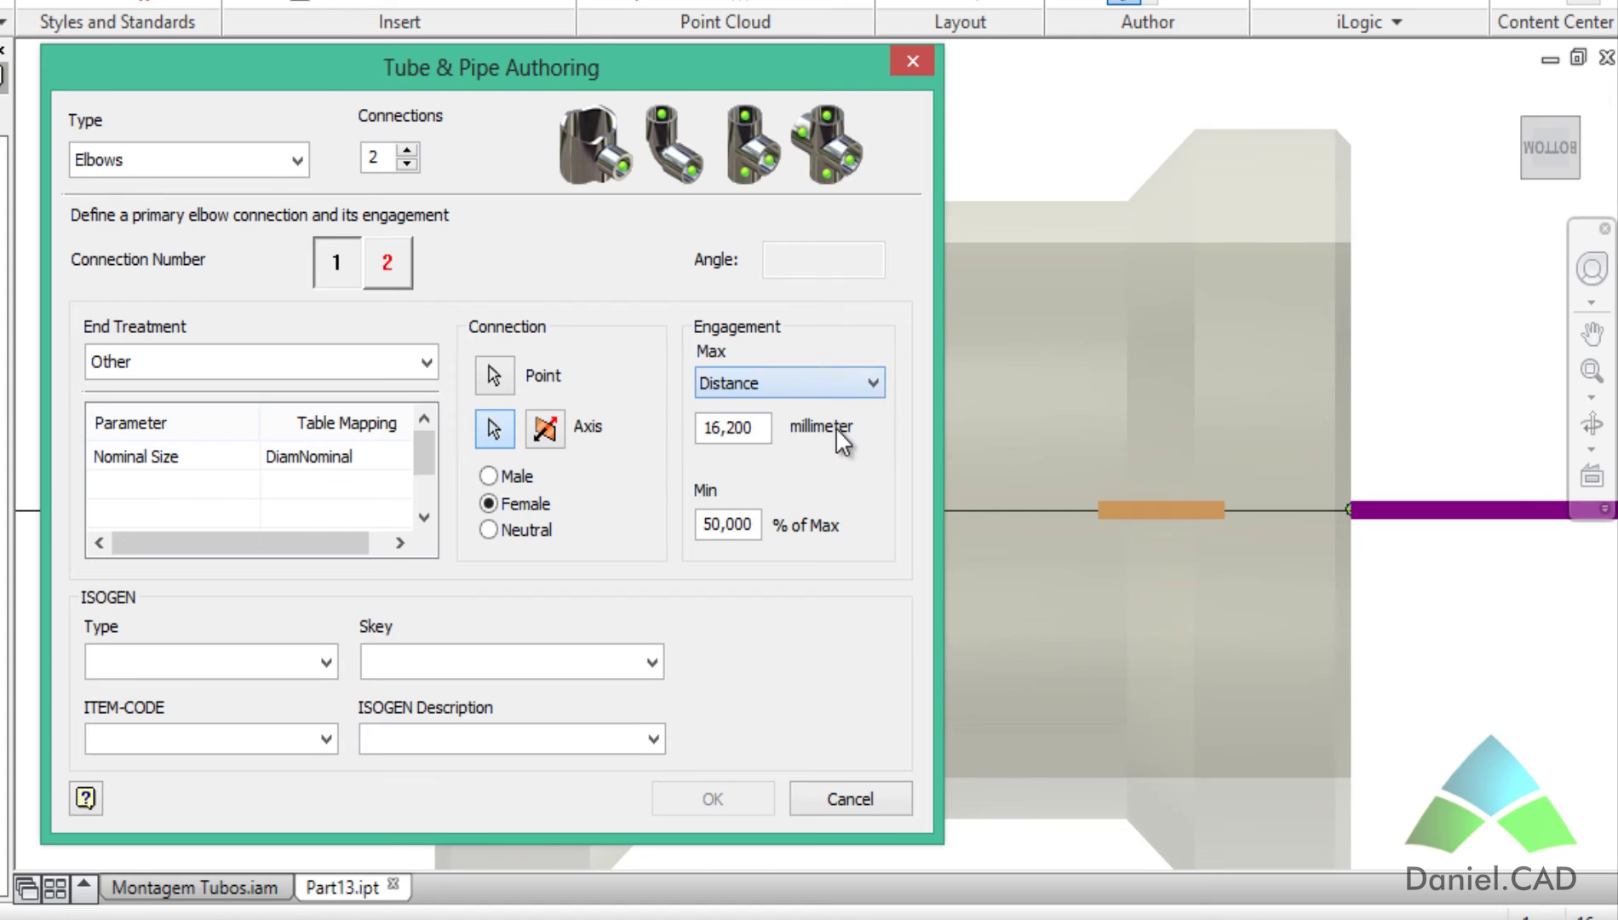
double_click(758, 428)
type("12")
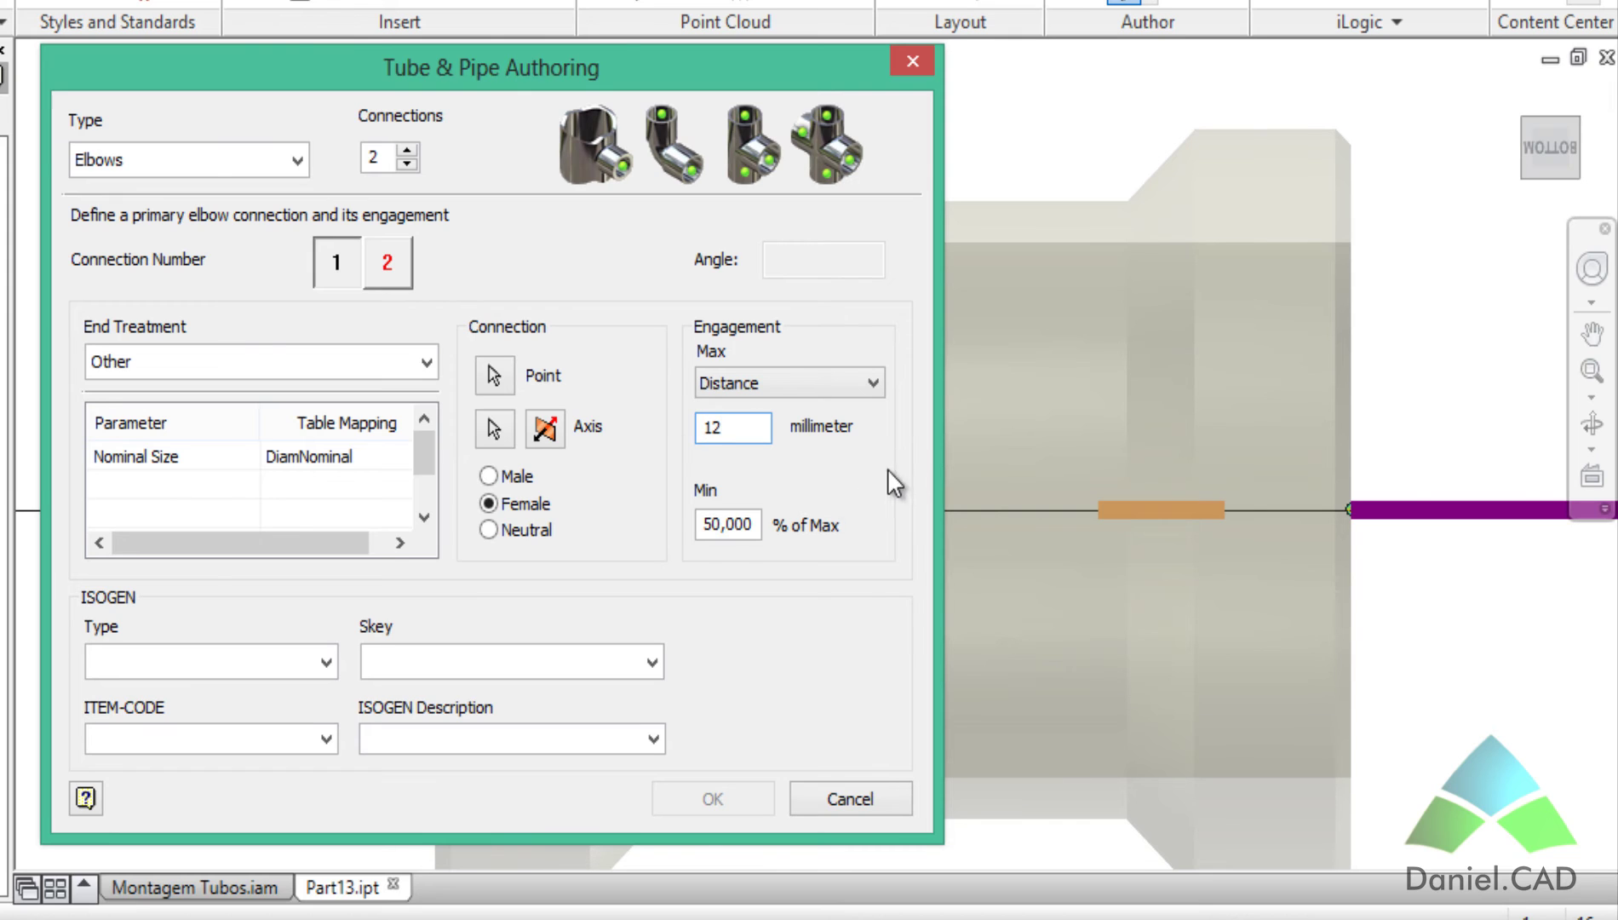
- Change connection 1's maximum engagement distance to 10 mm
left_click(742, 527)
left_click_drag(752, 431, 650, 444)
type("10")
left_click(747, 525)
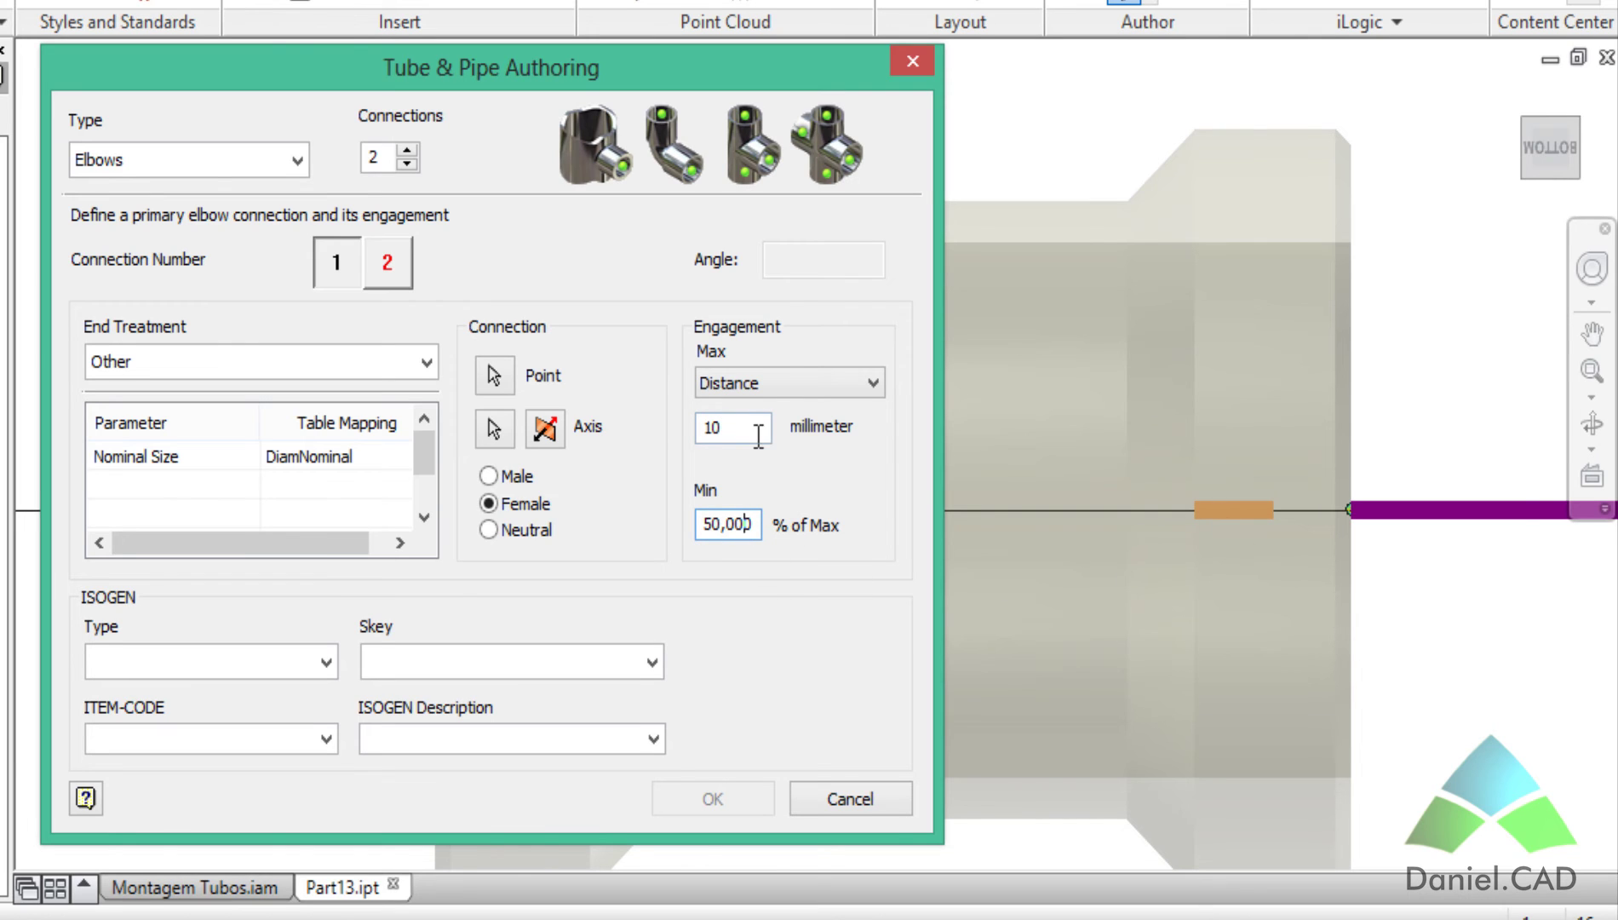
- Switch connection 1's maximum engagement back to % of Nominal Size and set it to 50 %
left_click_drag(766, 433, 702, 431)
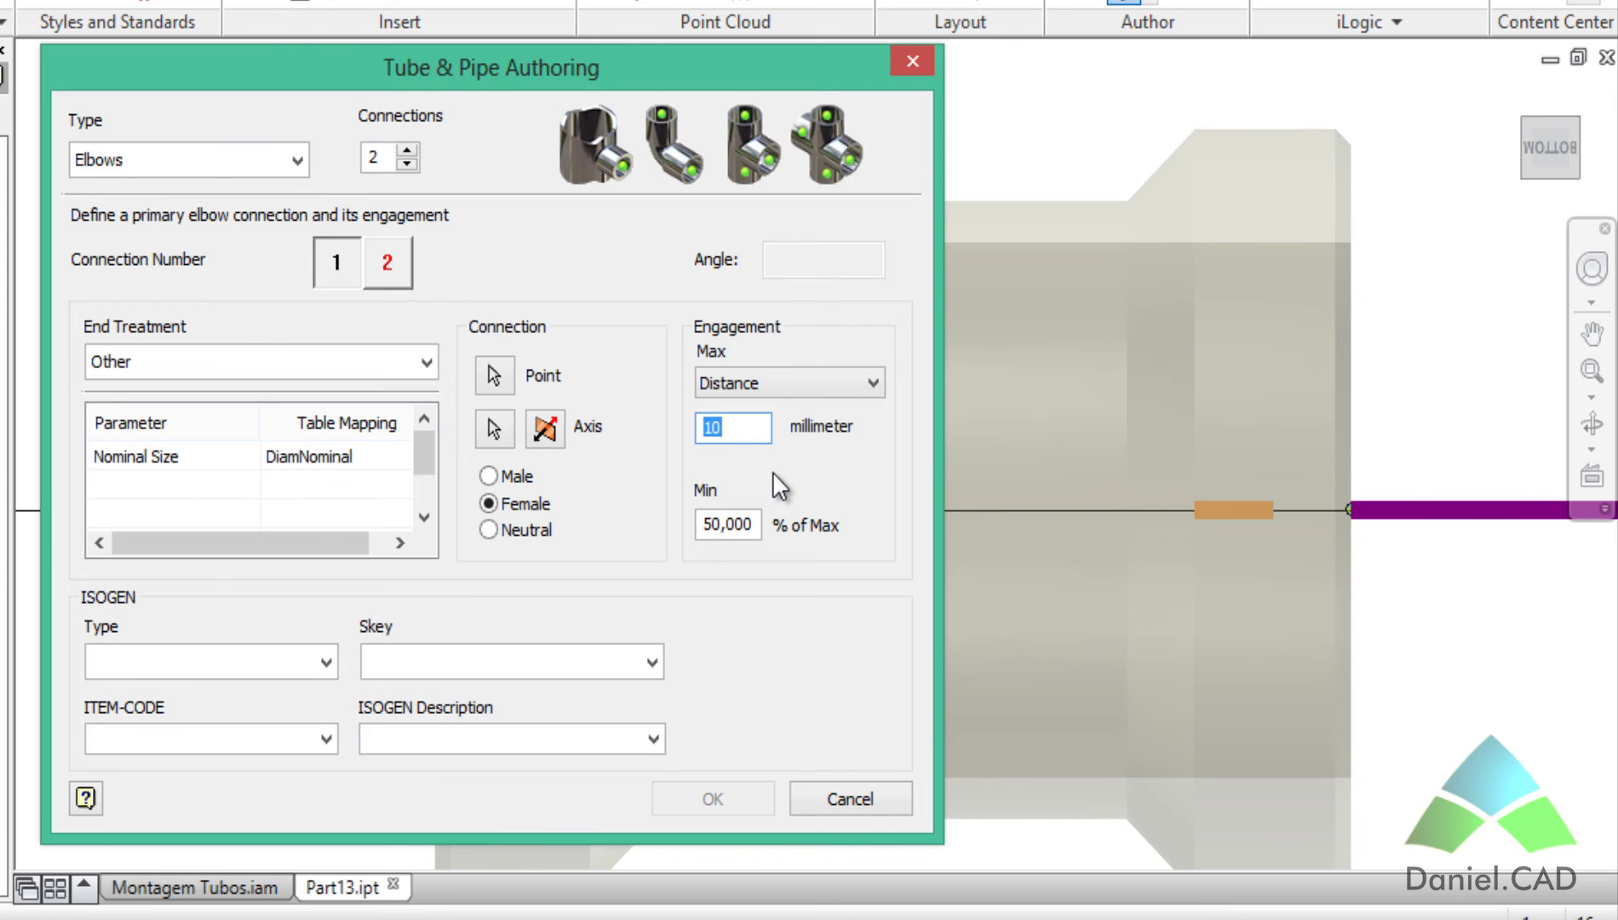
left_click(822, 387)
left_click(796, 403)
double_click(748, 426)
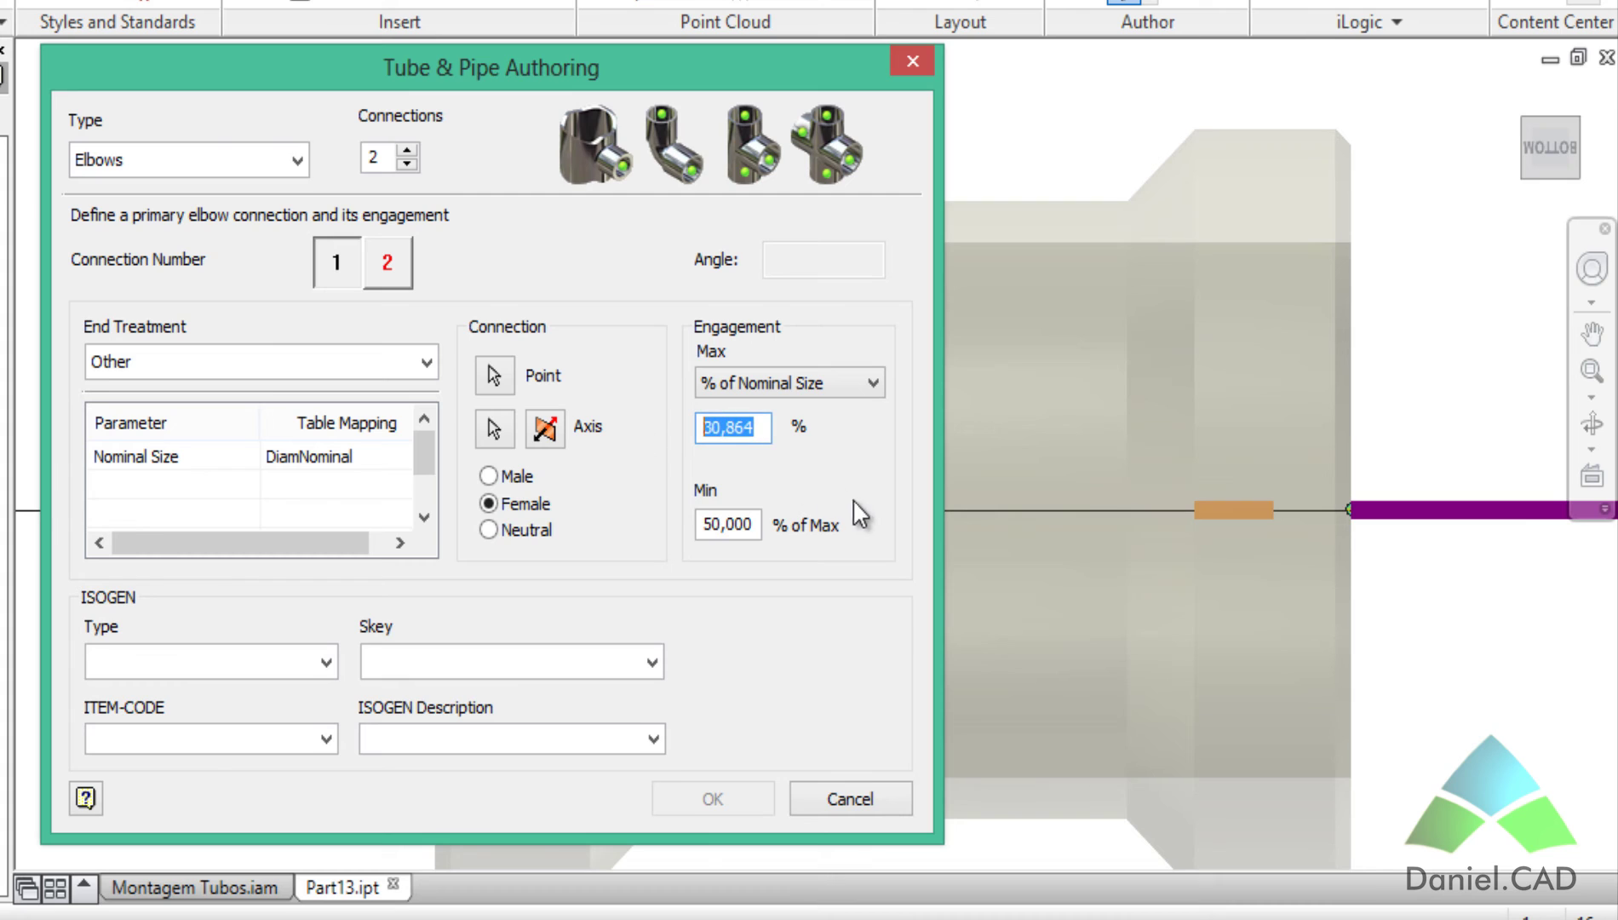
type("50")
left_click(757, 518)
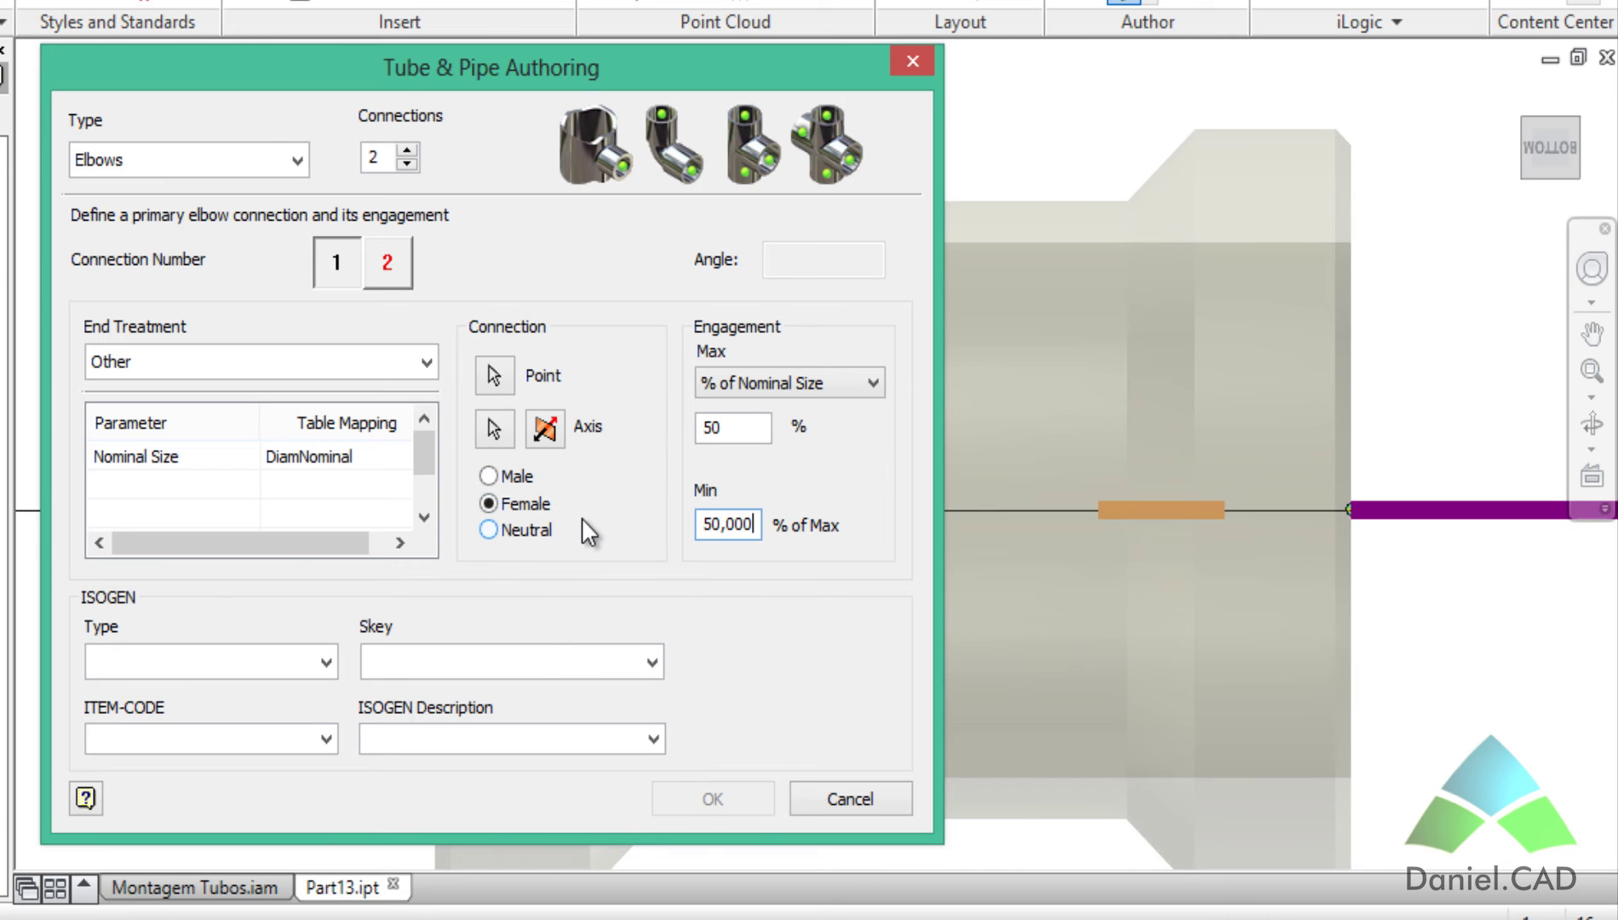
- Set the fitting's ISOGEN type to COUPLING
scroll(1133, 472, "up", 2)
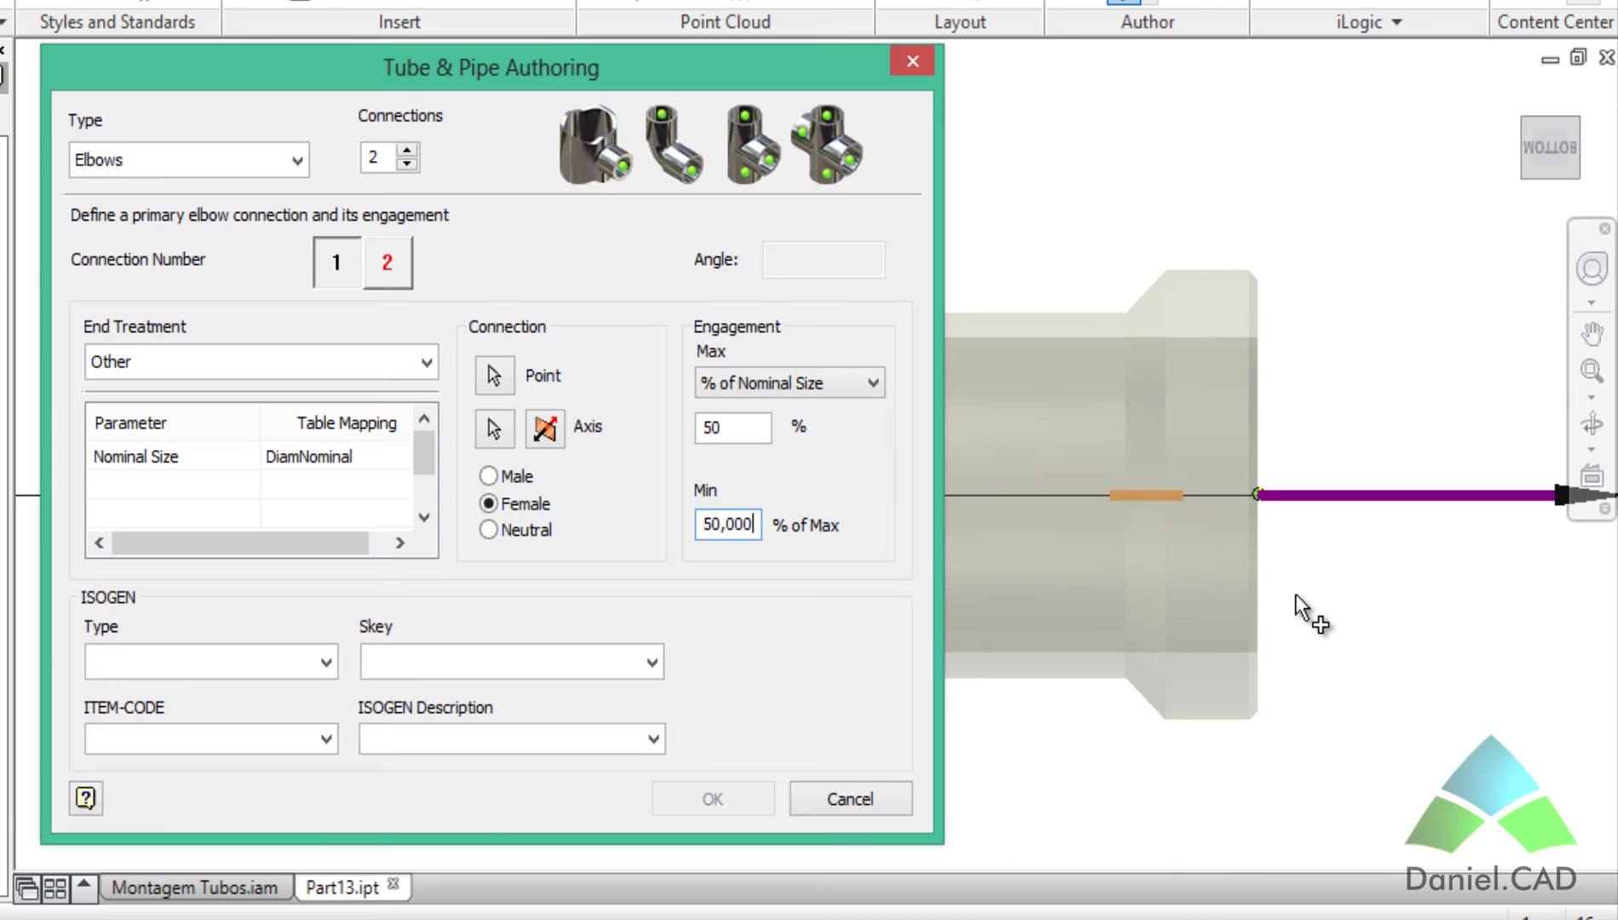
left_click(1120, 741)
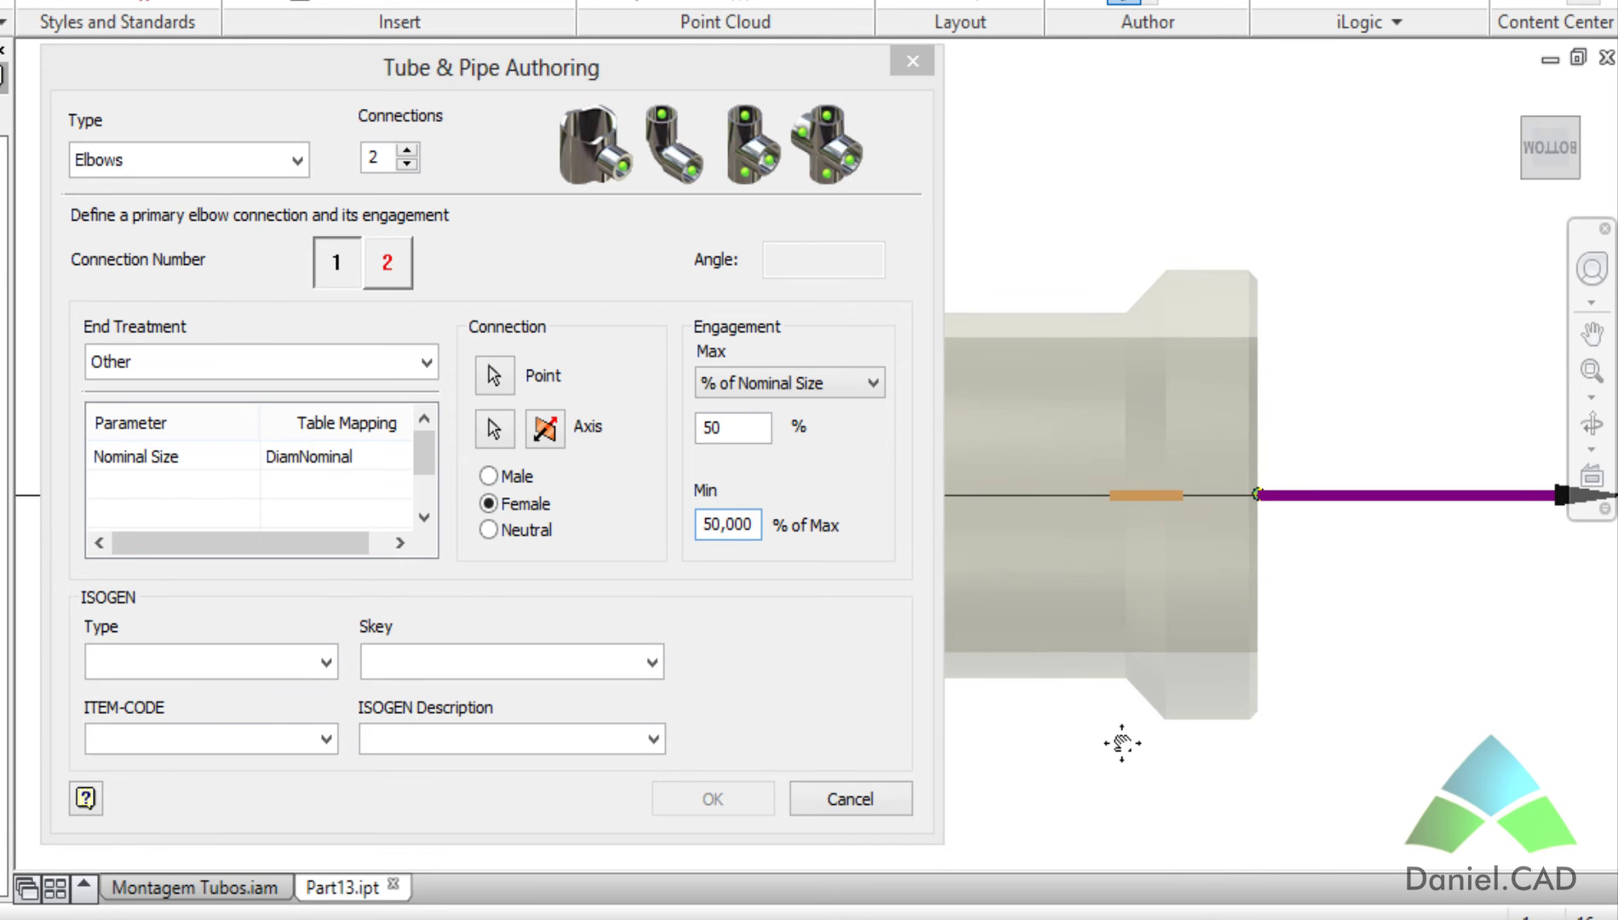
scroll(1227, 729, "up", 1)
scroll(1211, 728, "up", 1)
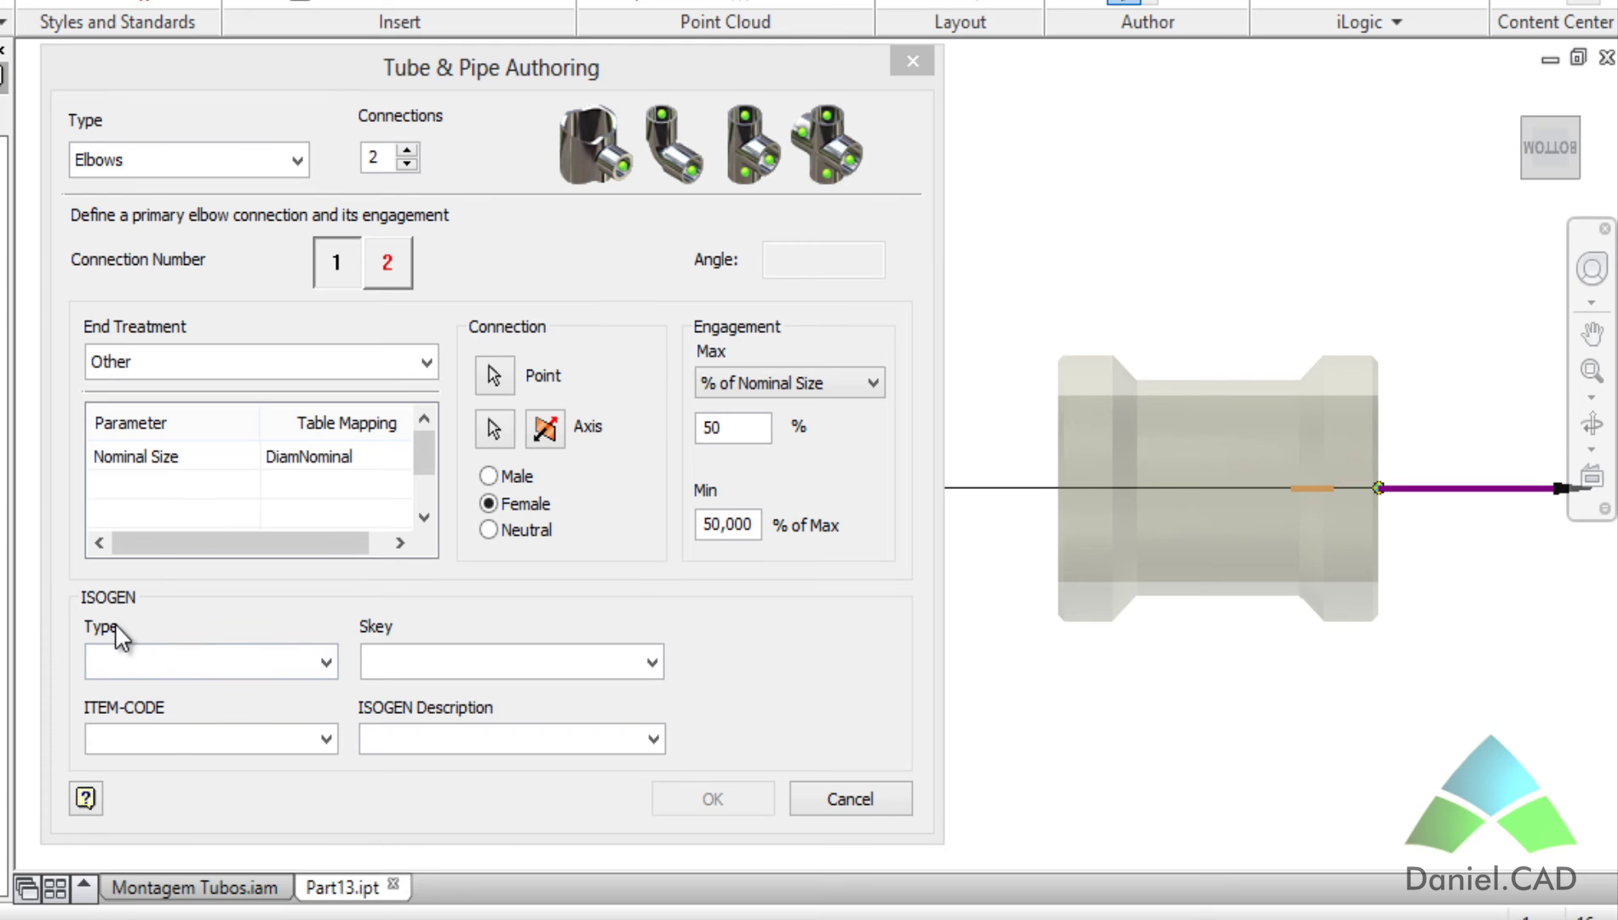
left_click(326, 662)
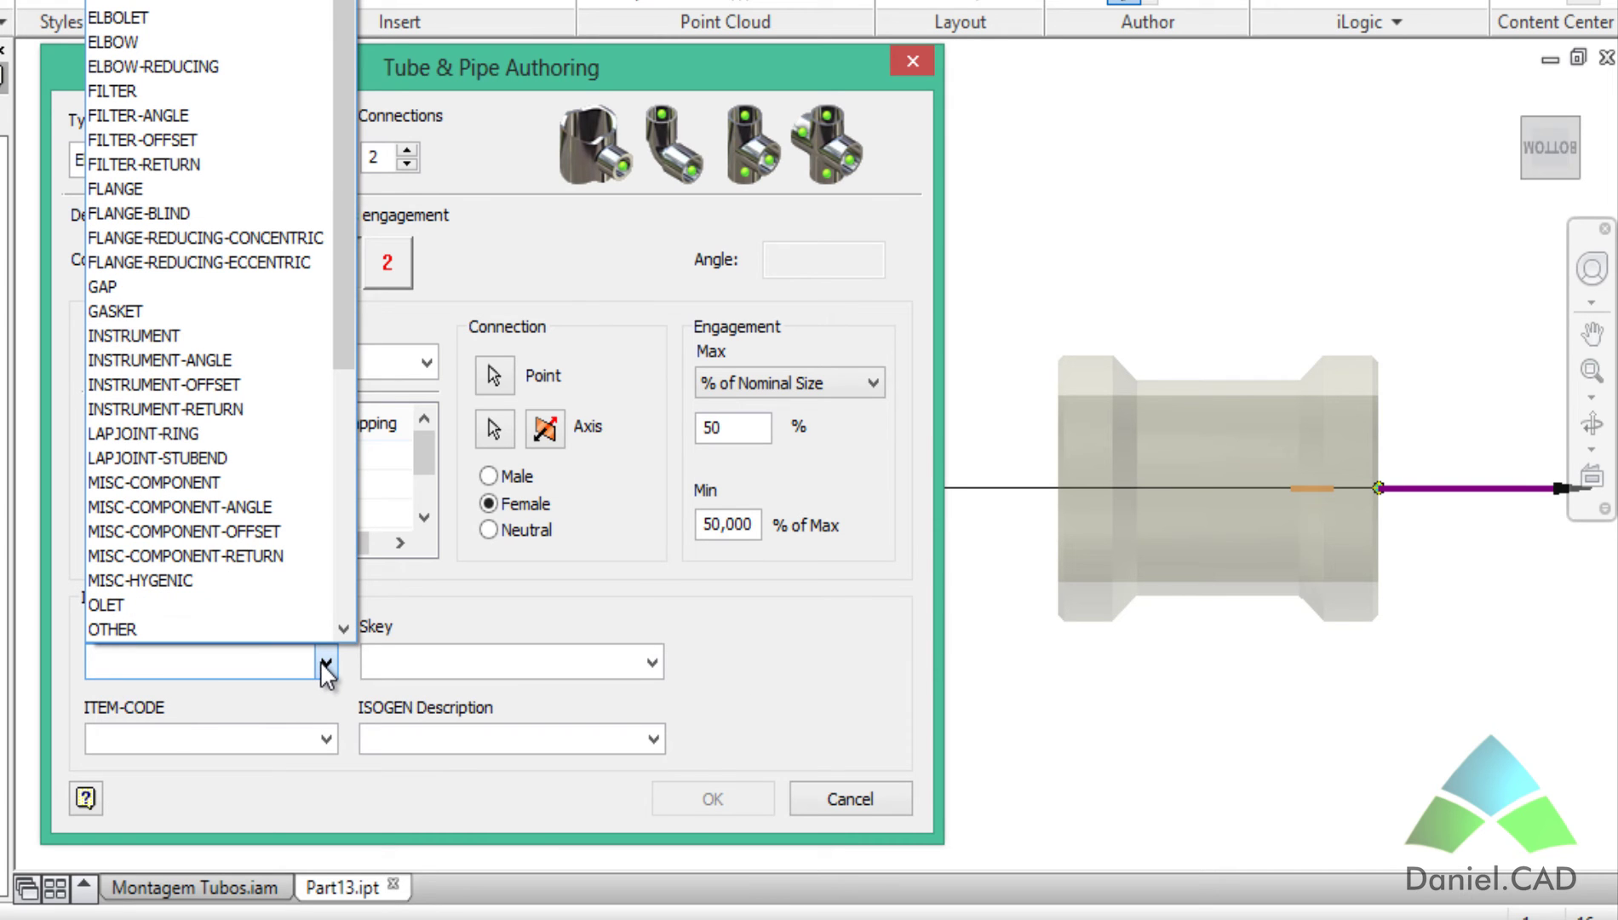
left_click_drag(351, 163, 352, 298)
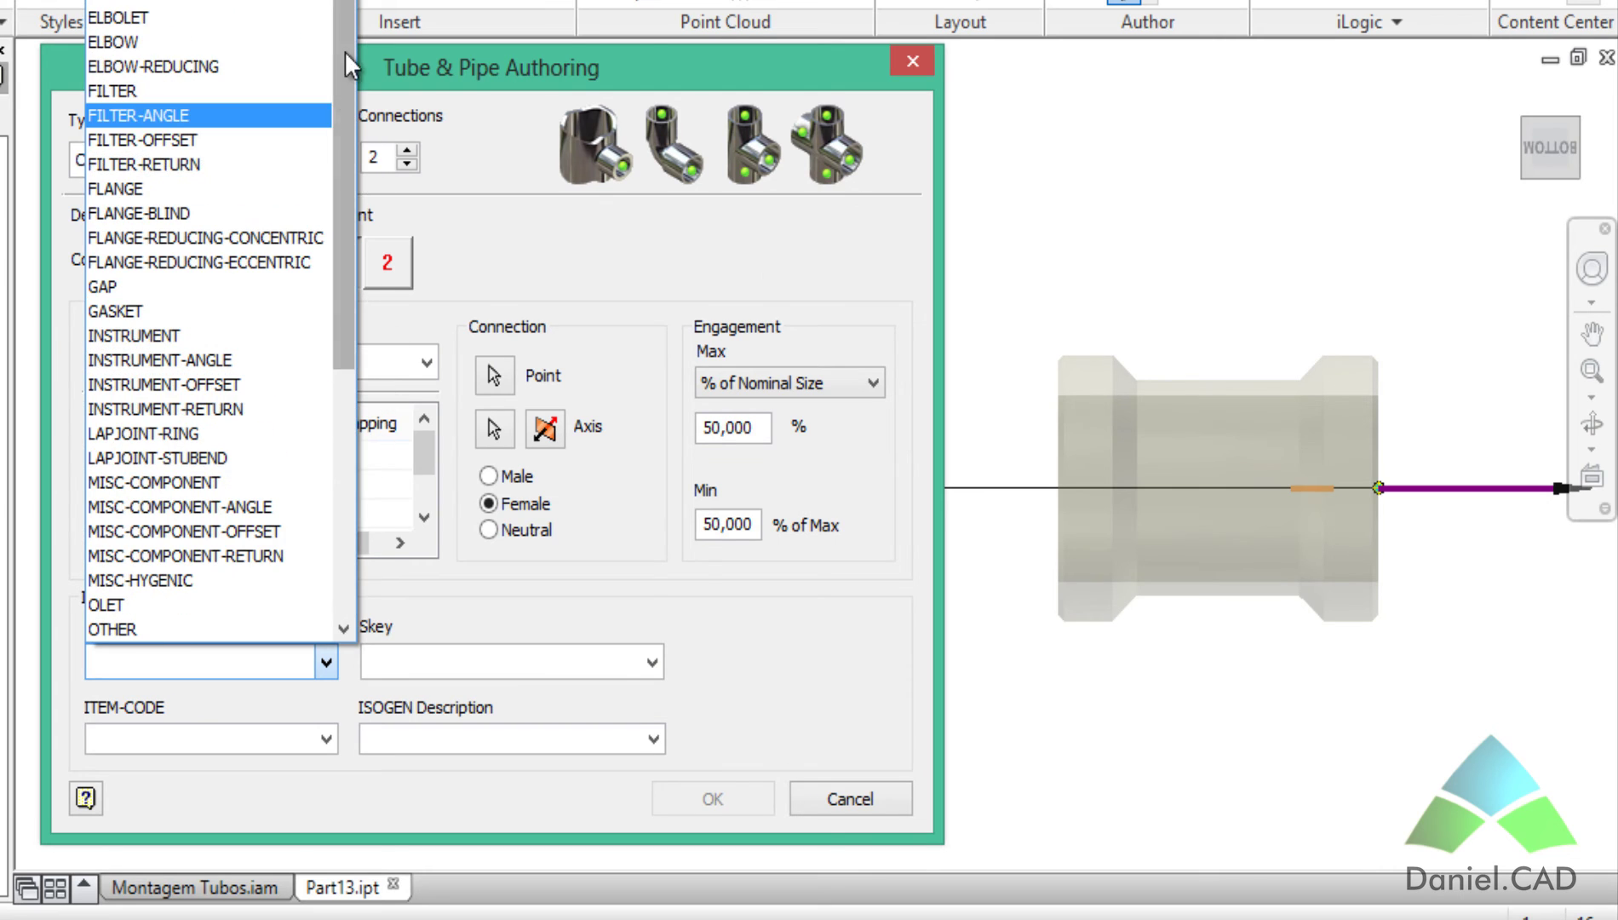
left_click(153, 8)
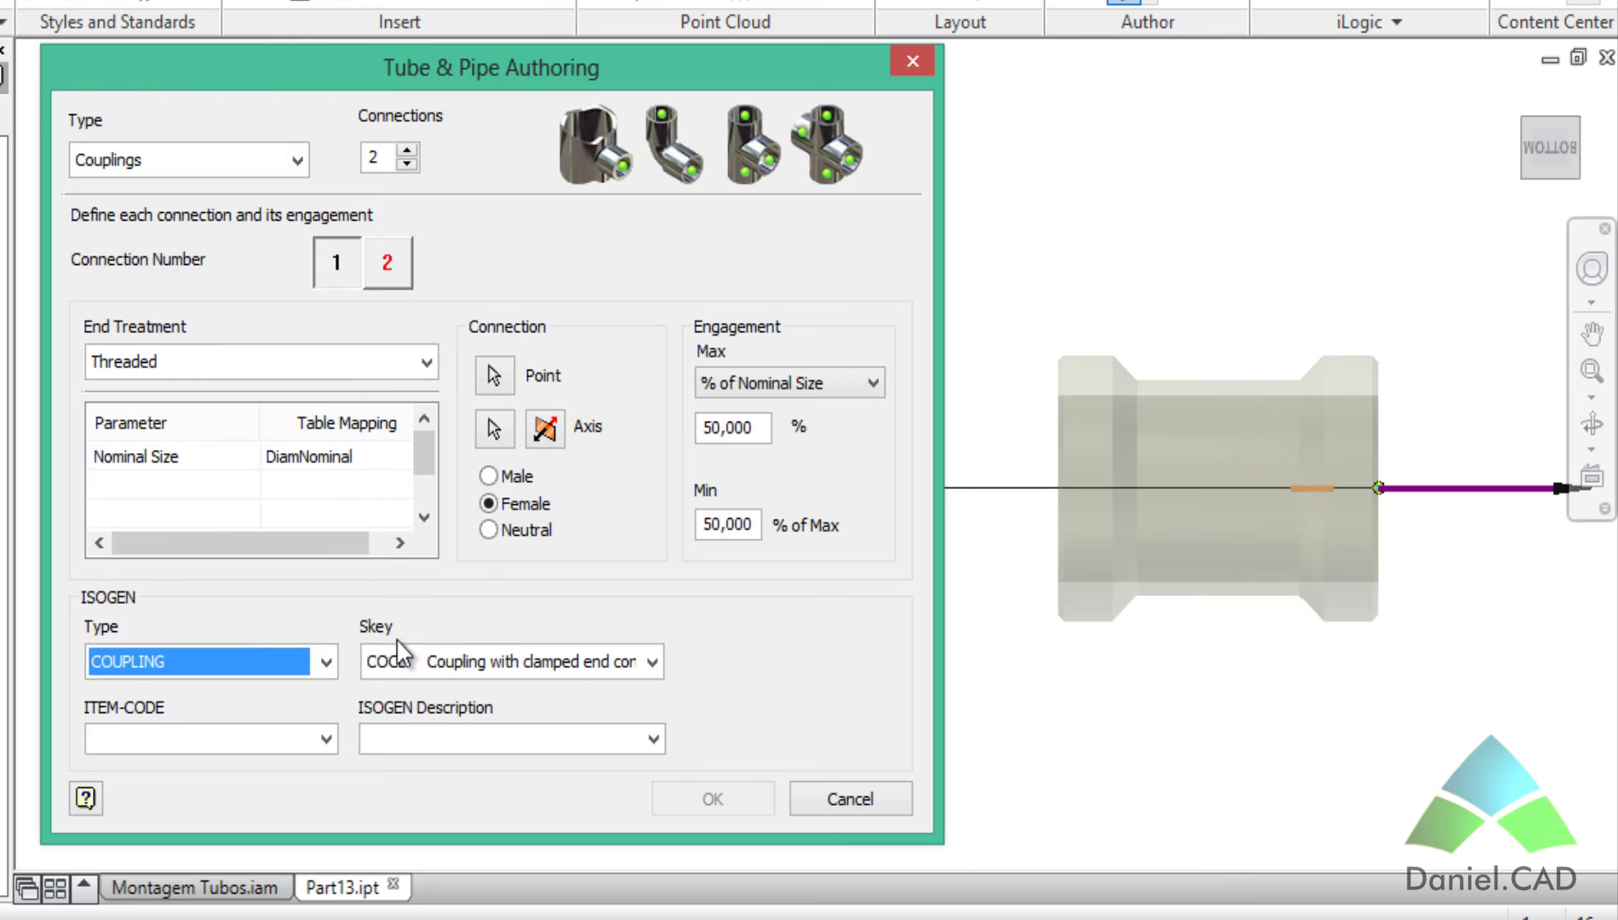
- Set the coupling's ISOGEN Skey to NBSC, Nipple - Barrel Screwed
left_click(652, 661)
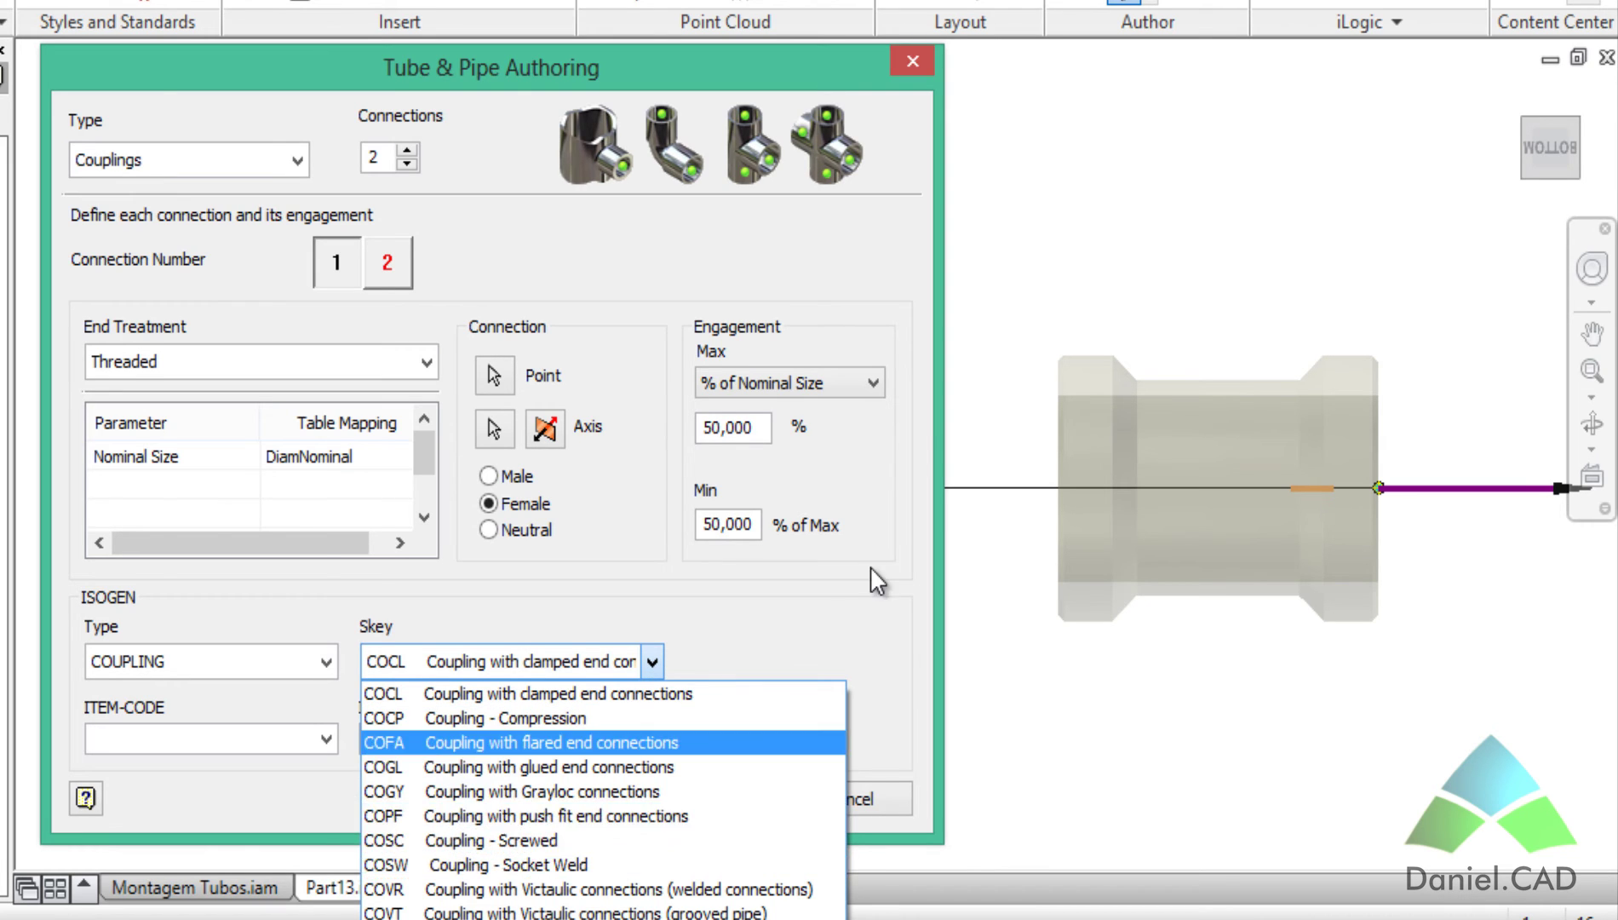
left_click(781, 643)
left_click(652, 661)
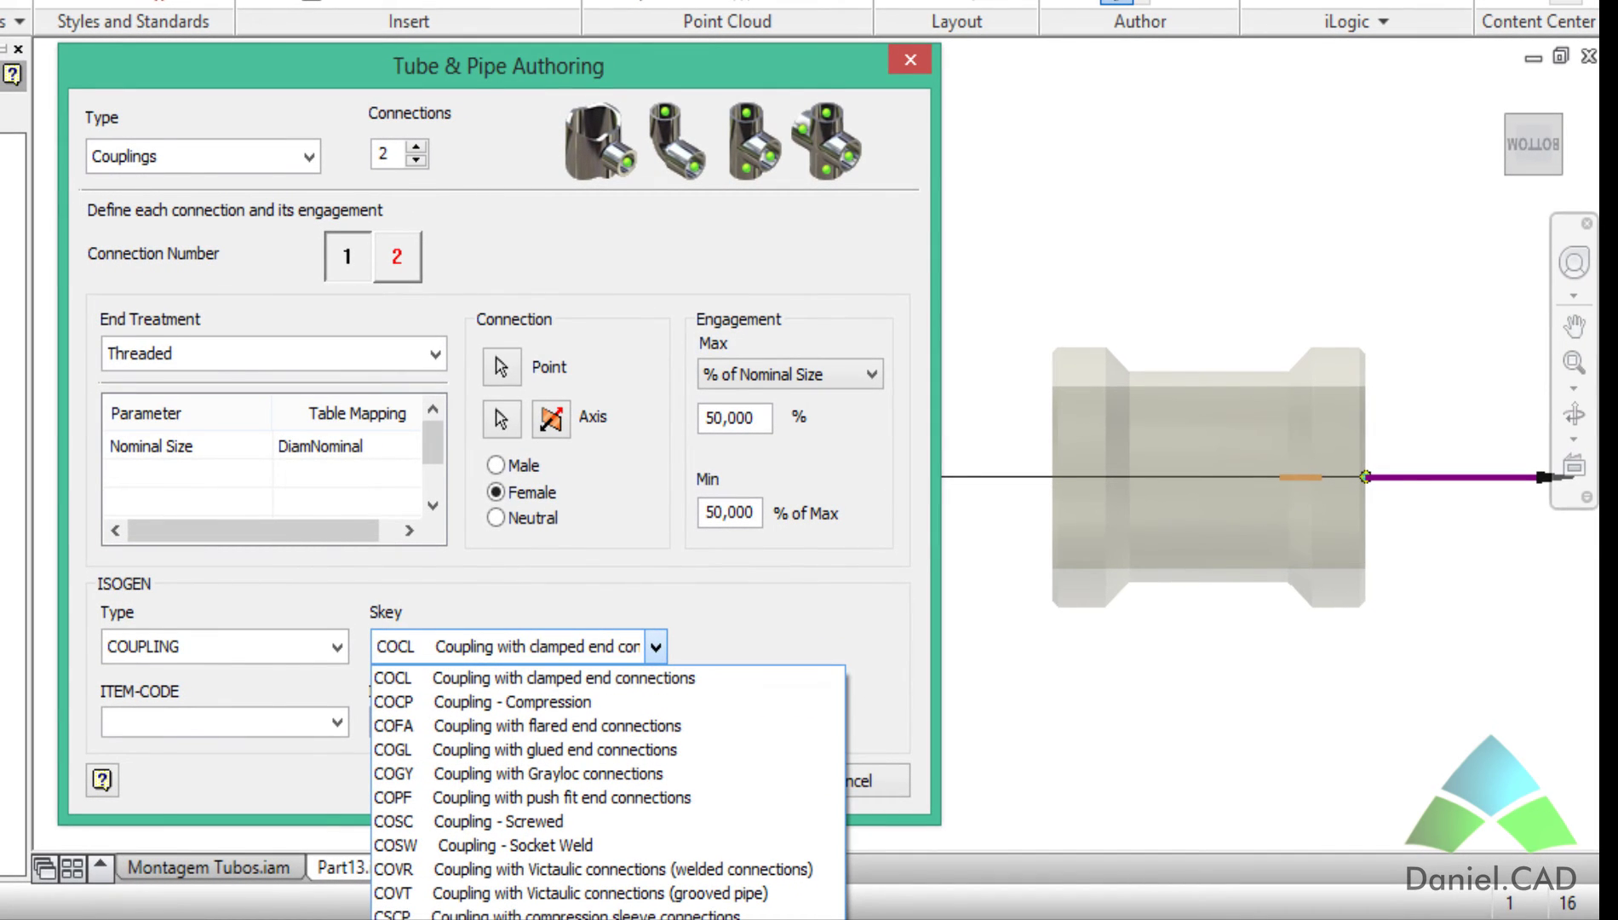
left_click(434, 801)
- Map the ITEM-CODE to Part Number and leave the ISOGEN Description blank after checking its options
left_click(338, 722)
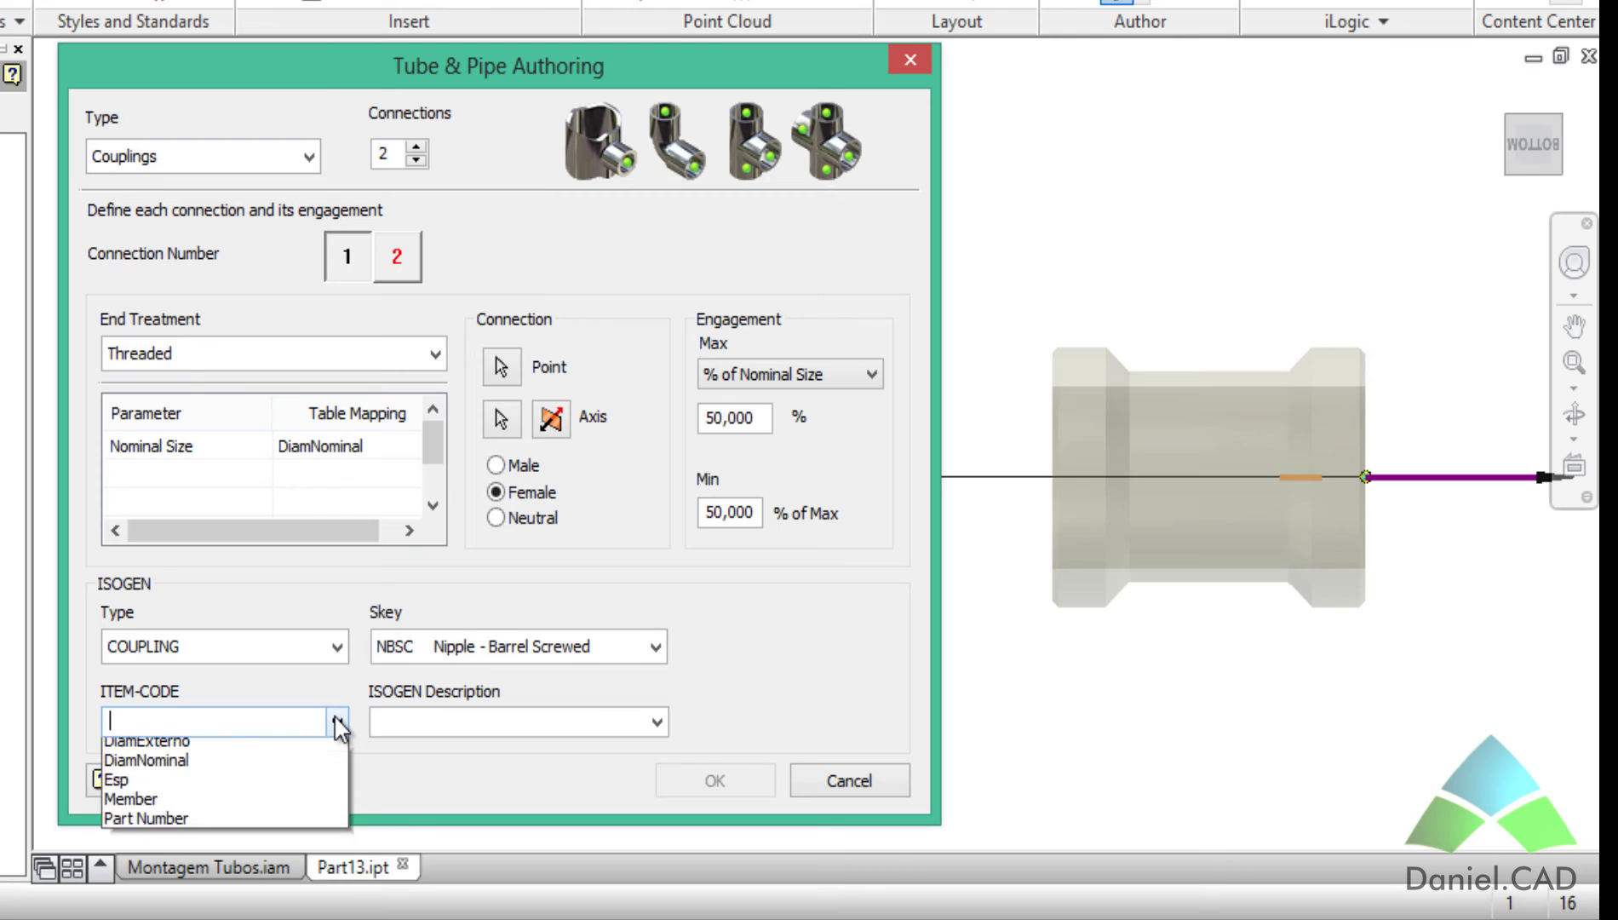
left_click(338, 722)
left_click(338, 723)
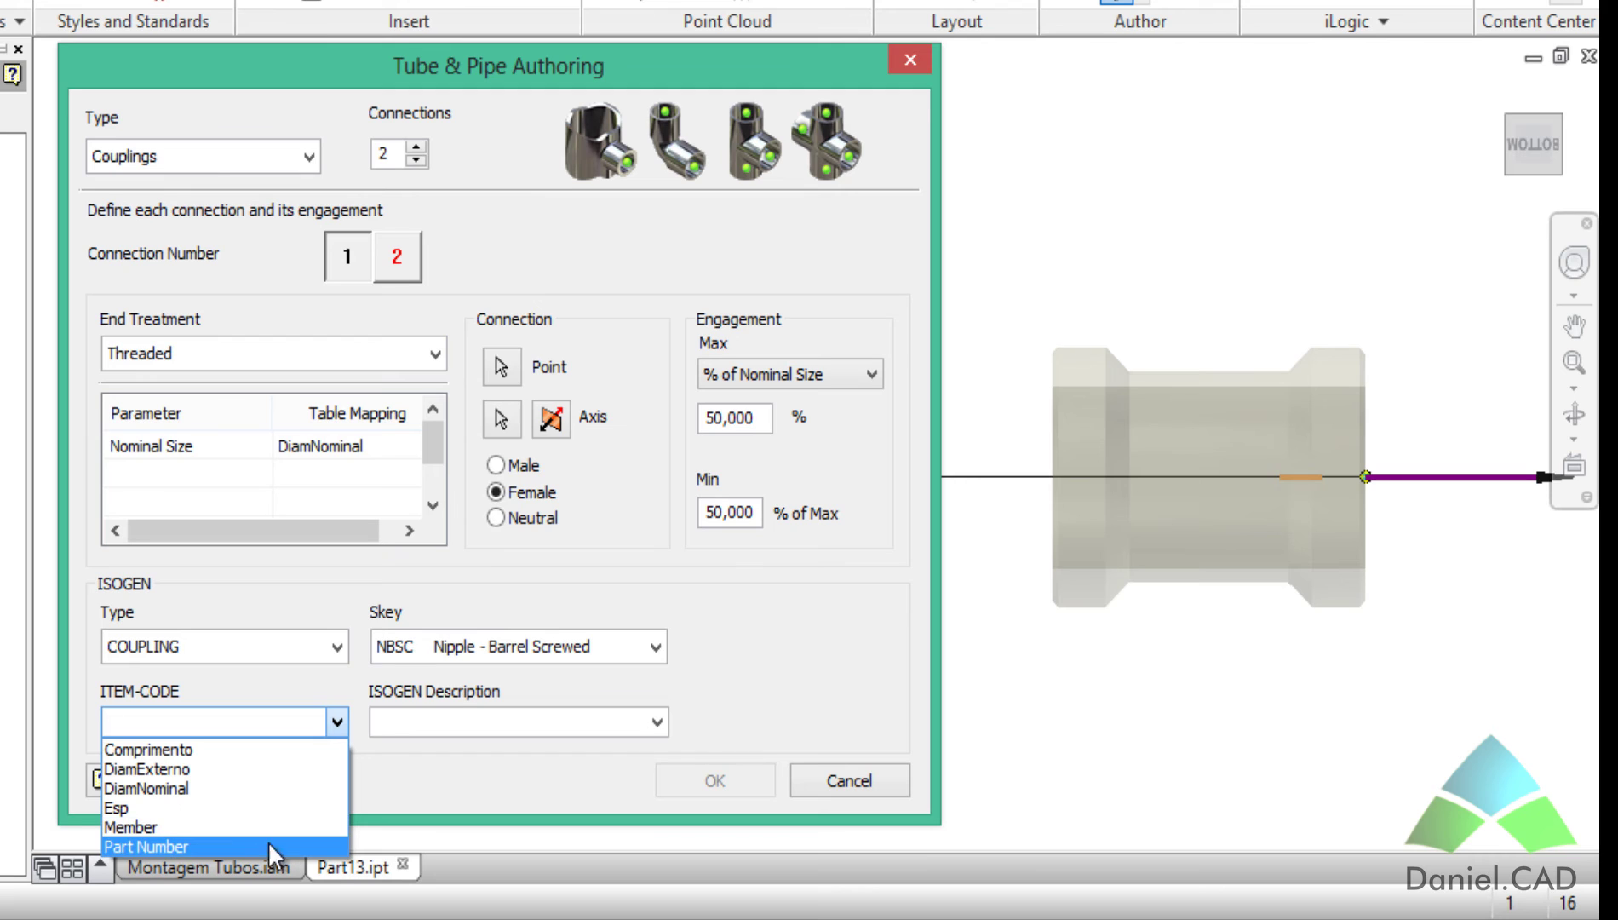
left_click(217, 847)
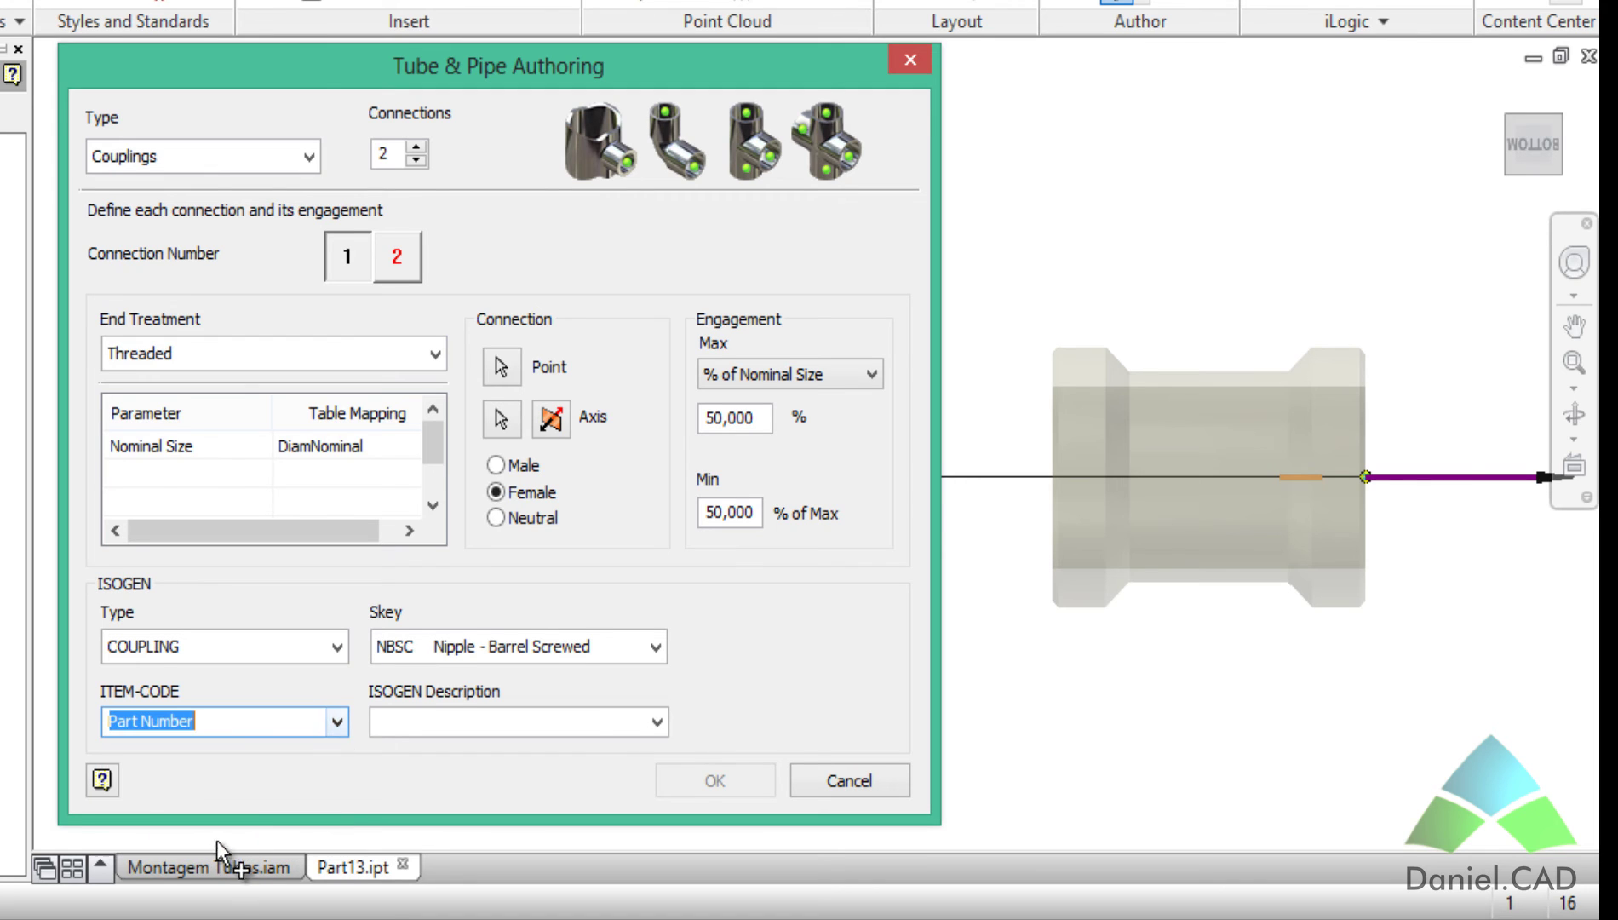
left_click(656, 722)
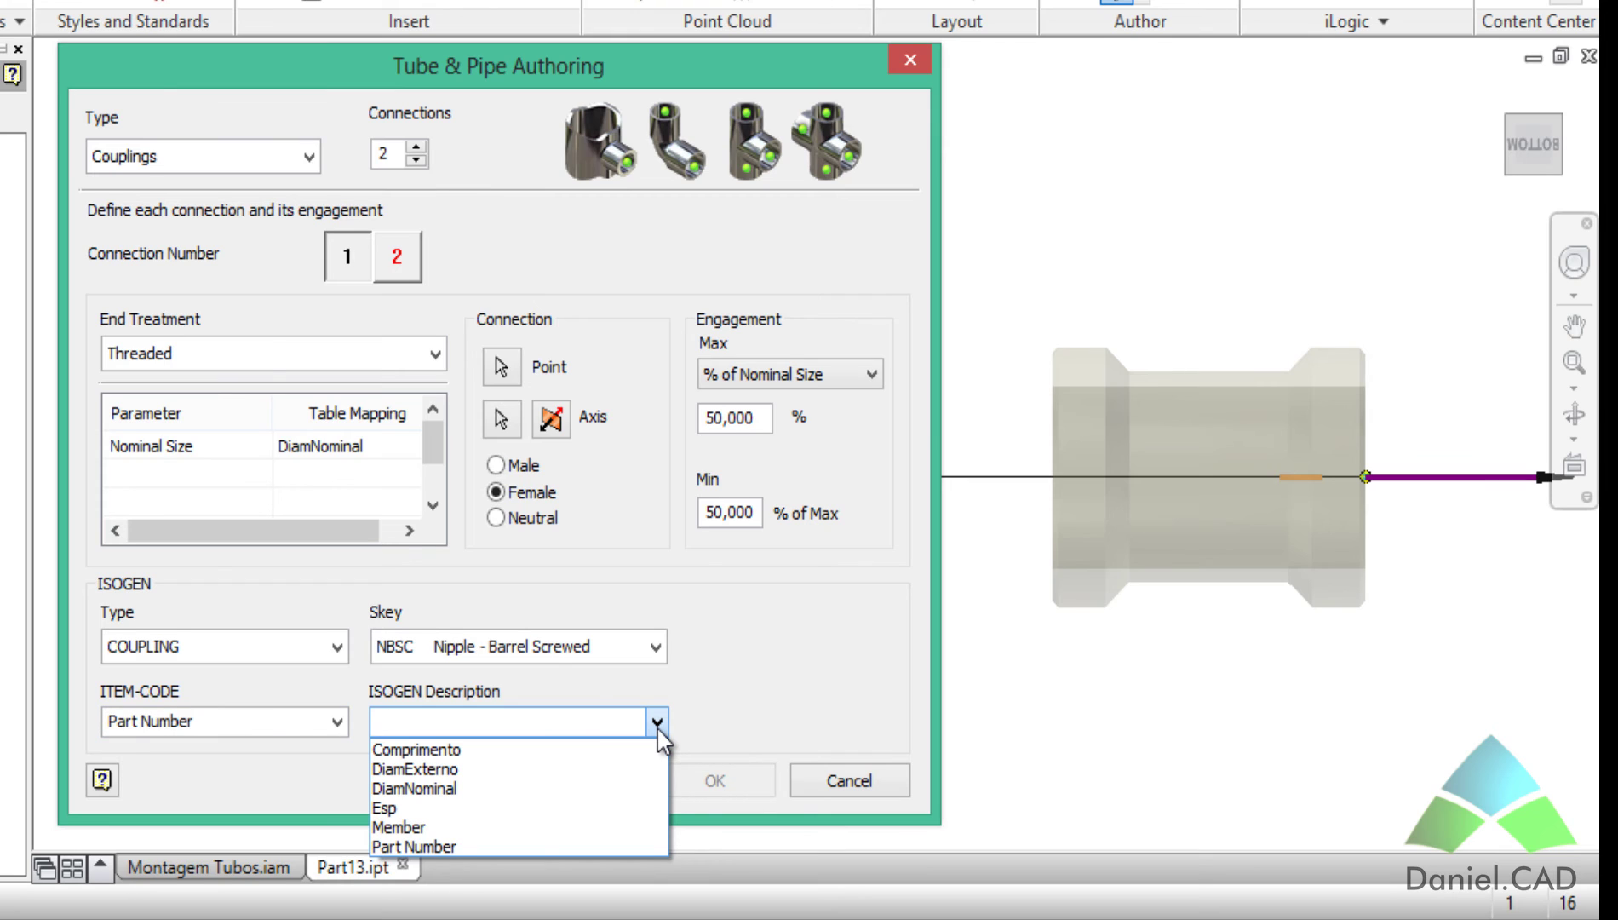
left_click(724, 697)
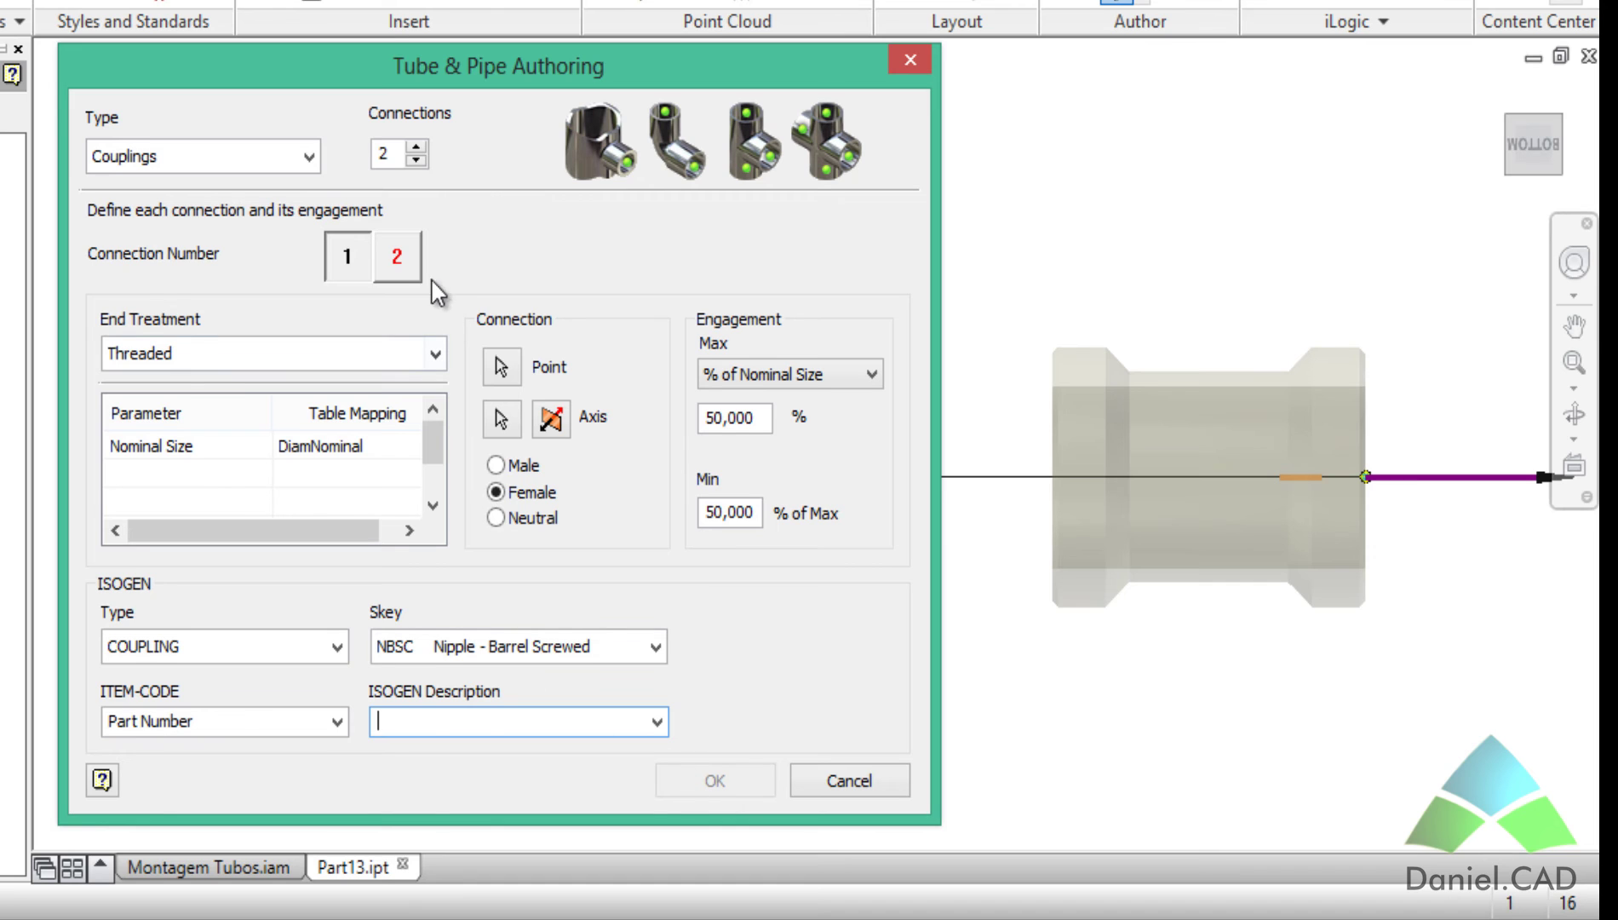
- Define connection 2 on the bore edge at the coupling's opposite end, flip its axis to point outward, and complete the authoring
left_click(409, 274)
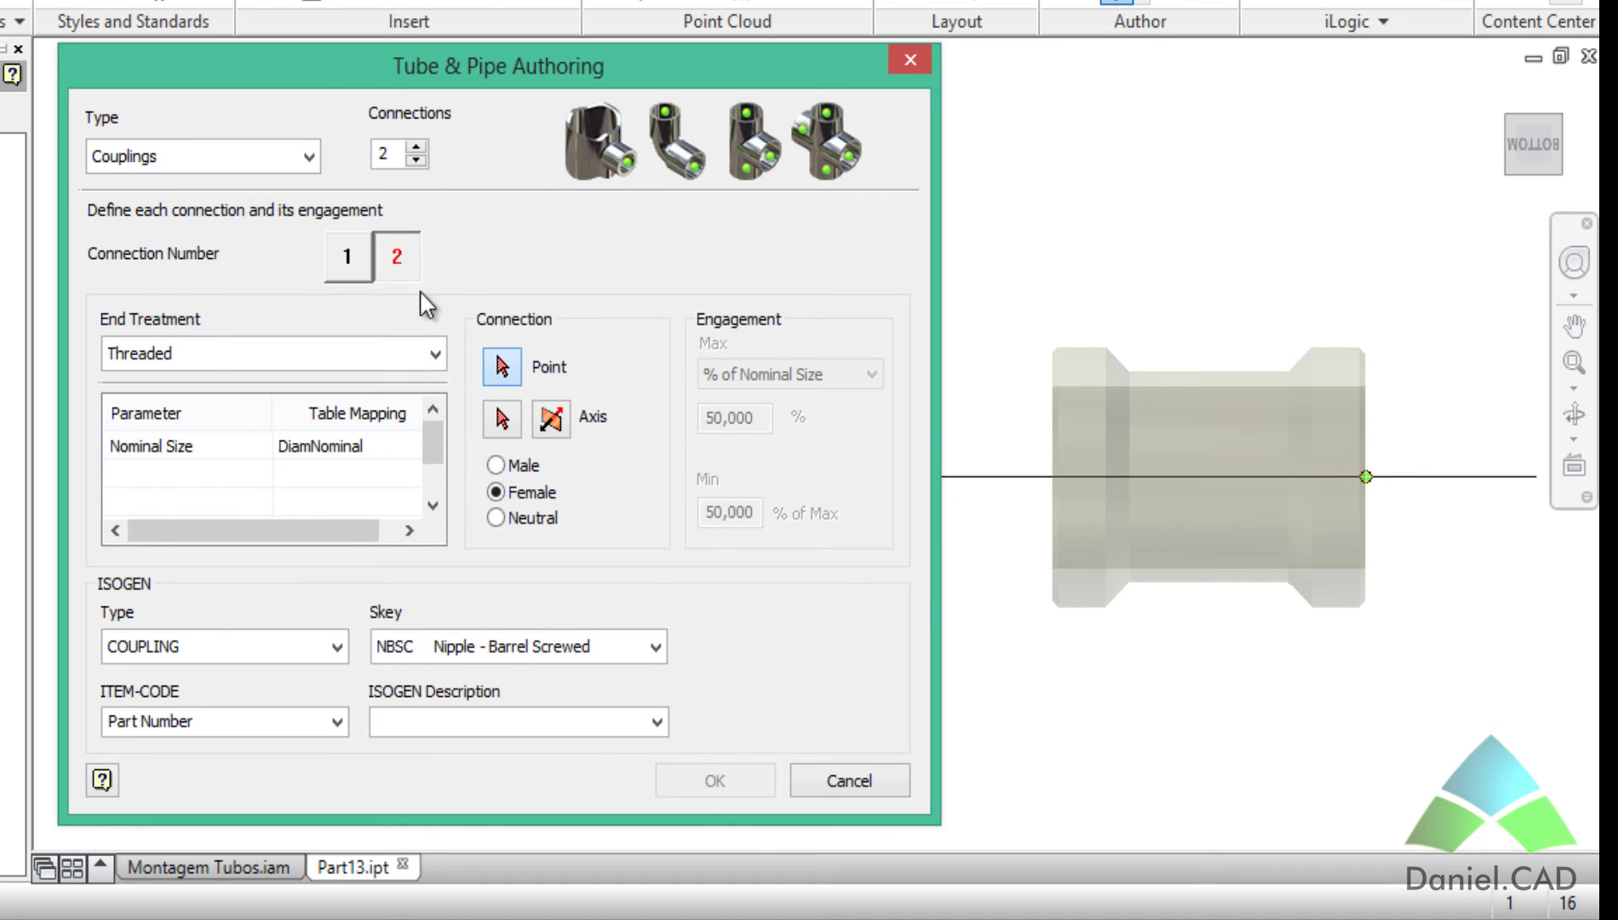
middle_click_drag(1095, 621, 1102, 567, "shift")
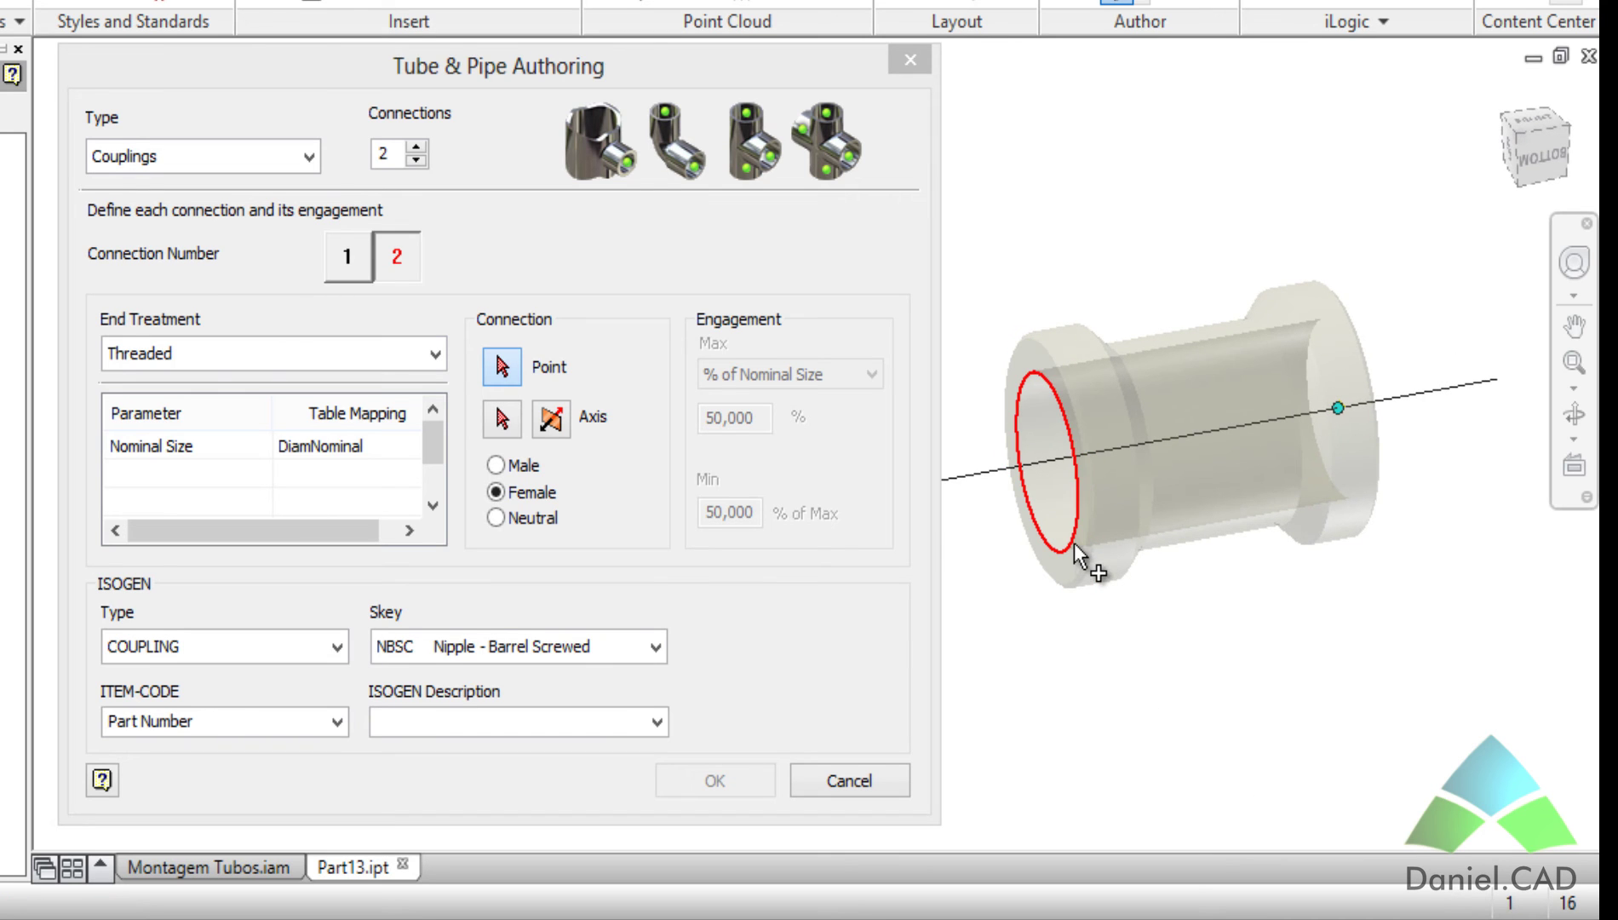
left_click(1075, 543)
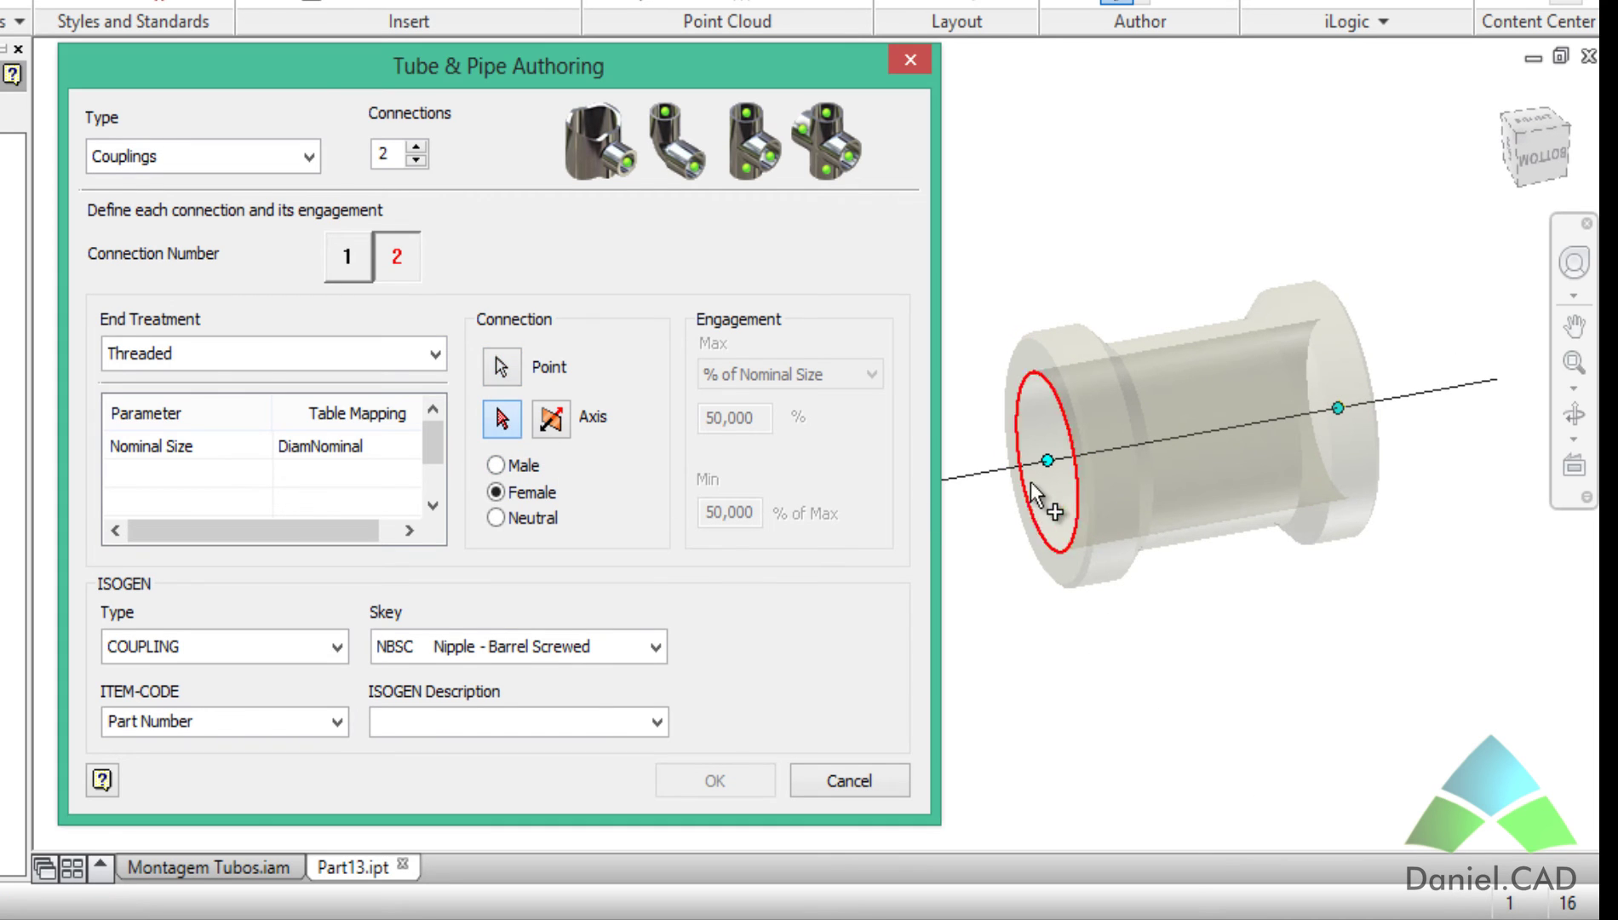
left_click(1076, 494)
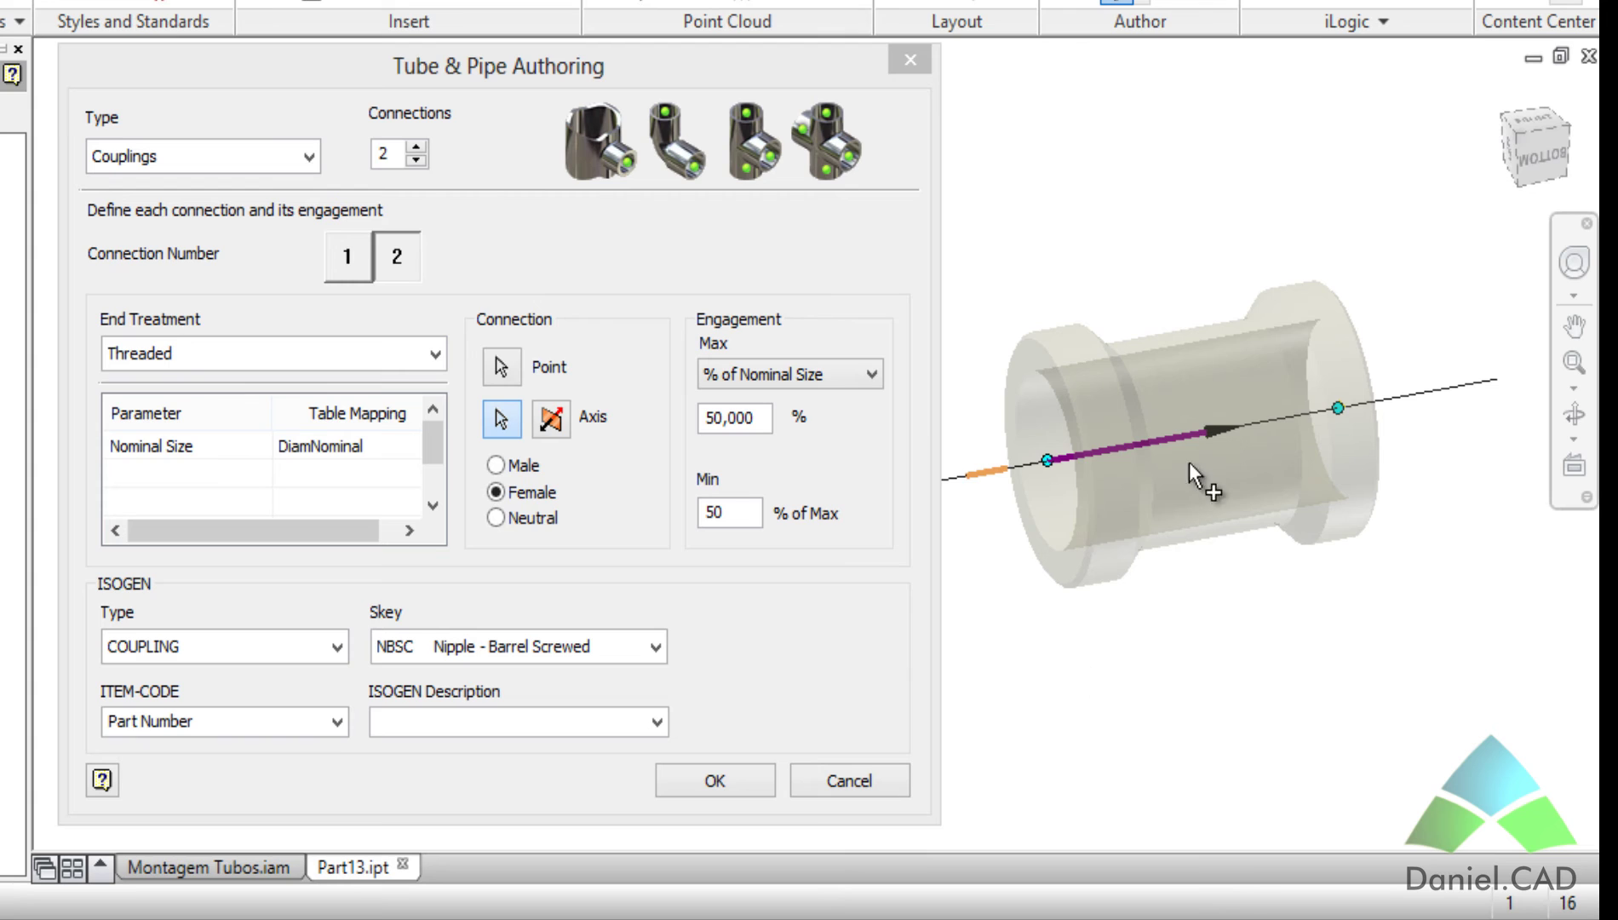
left_click(551, 417)
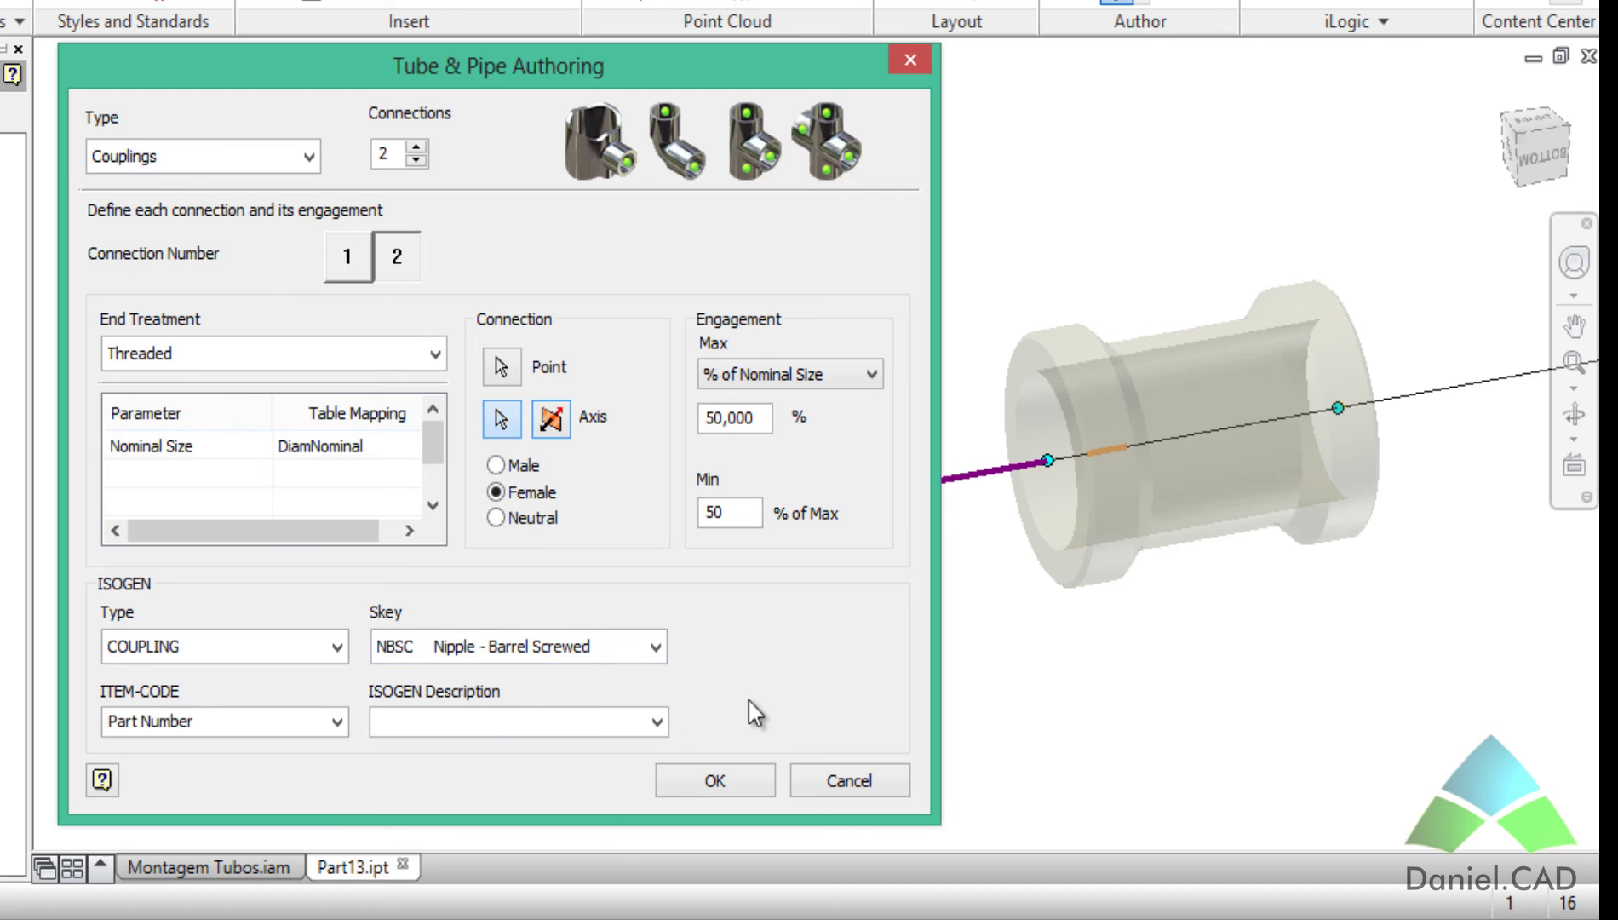
left_click(741, 792)
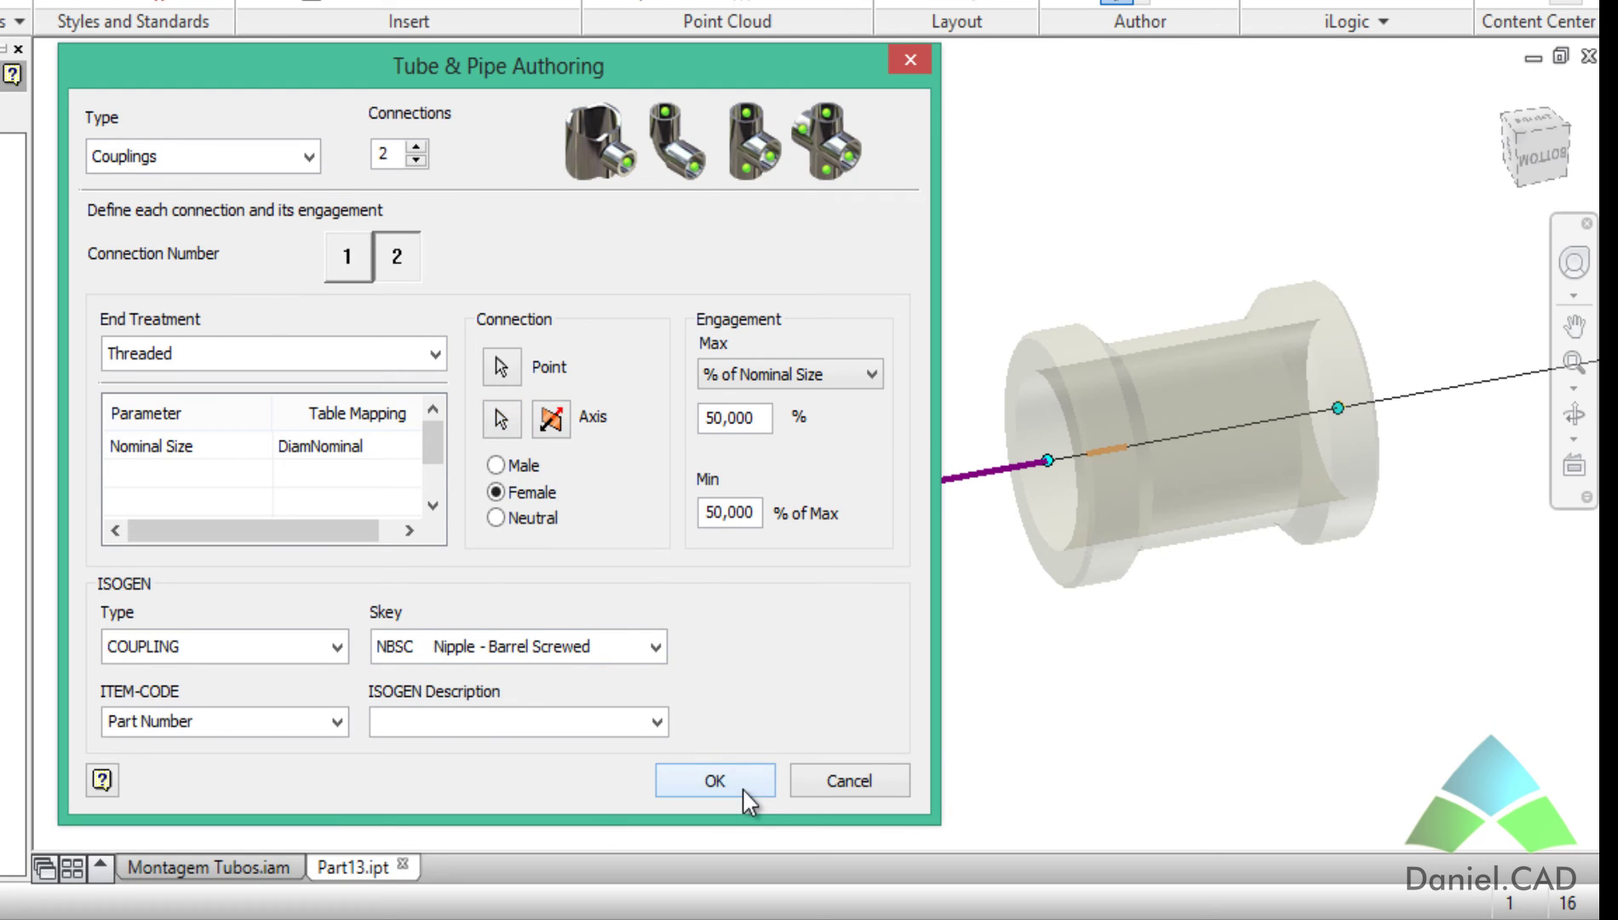
left_click(744, 792)
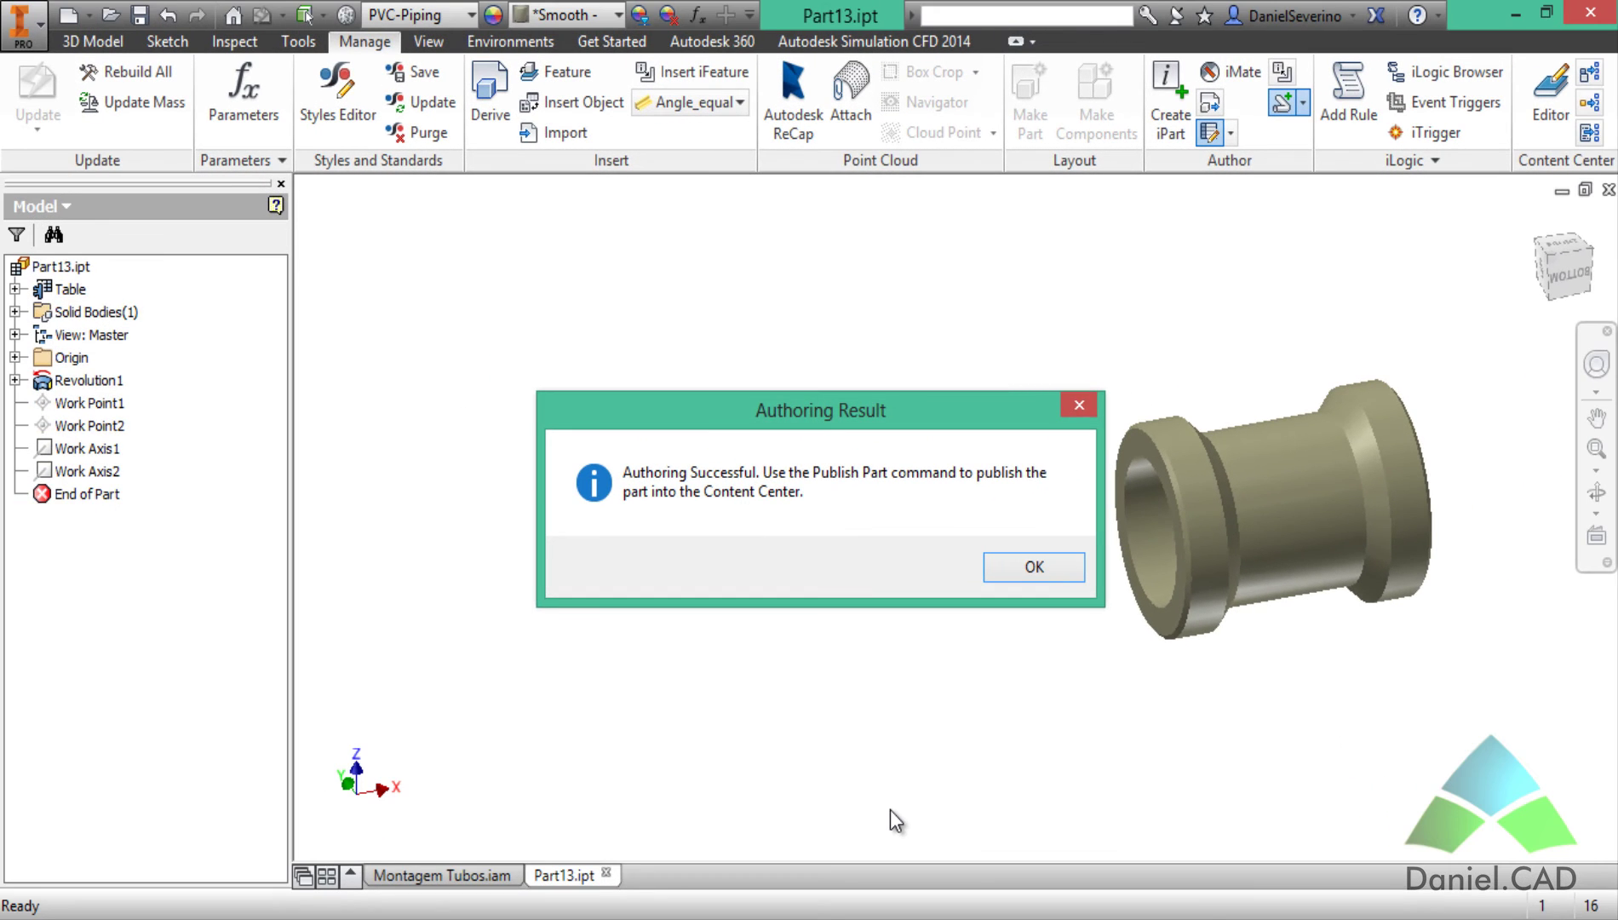
left_click(1058, 573)
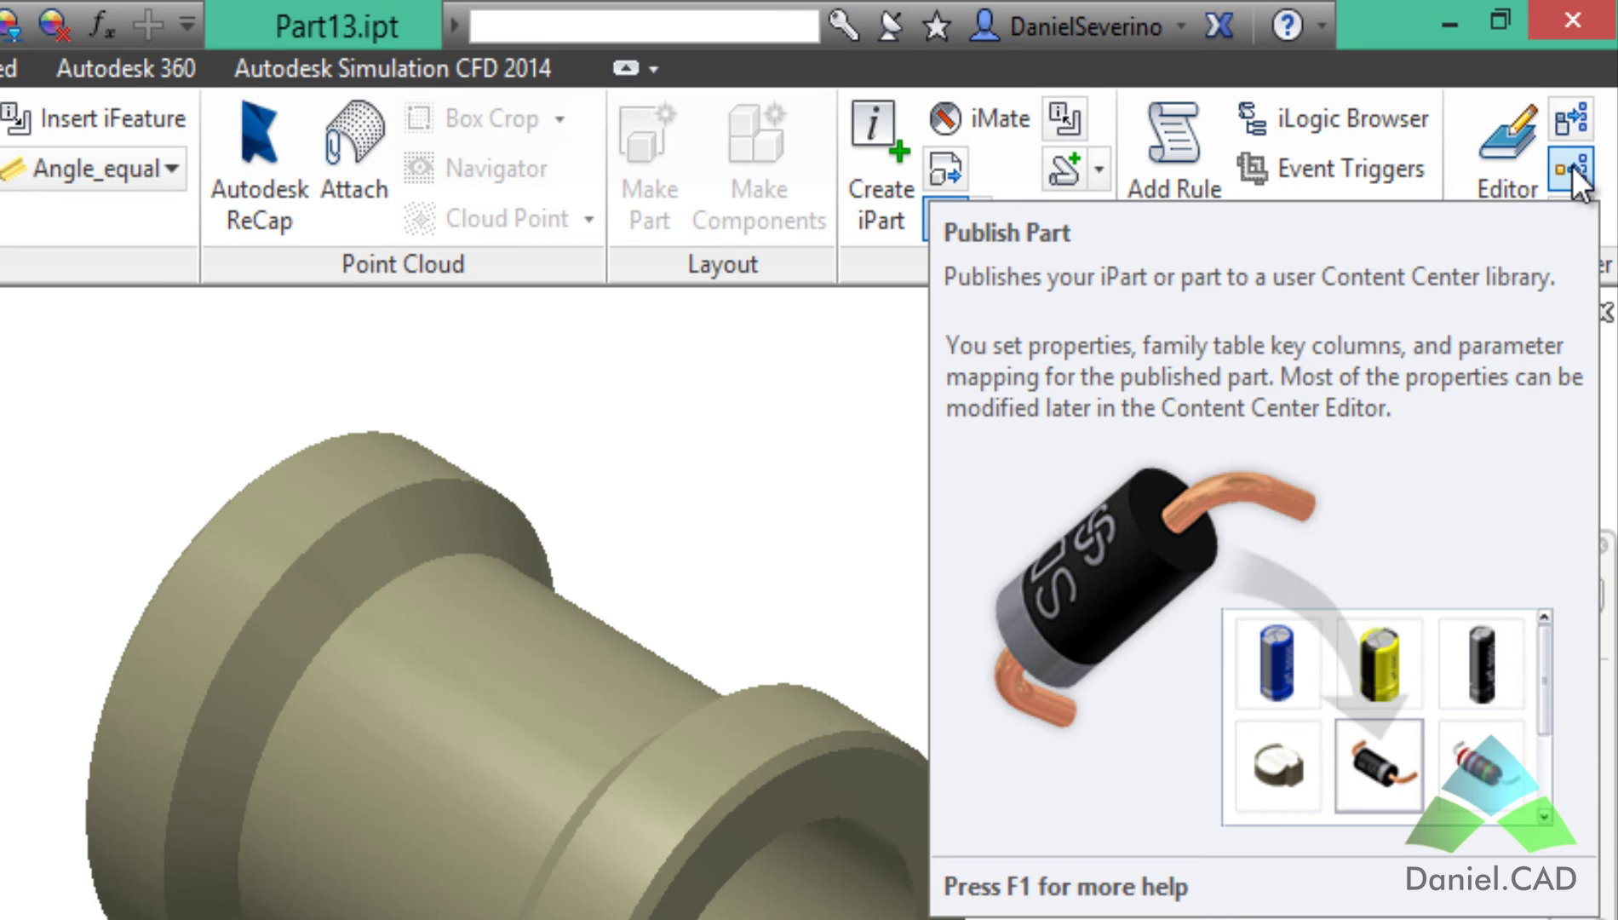
- Start publishing the part to the Tubulacoes Tigre library in English, under the Couplings fittings category
left_click(1572, 167)
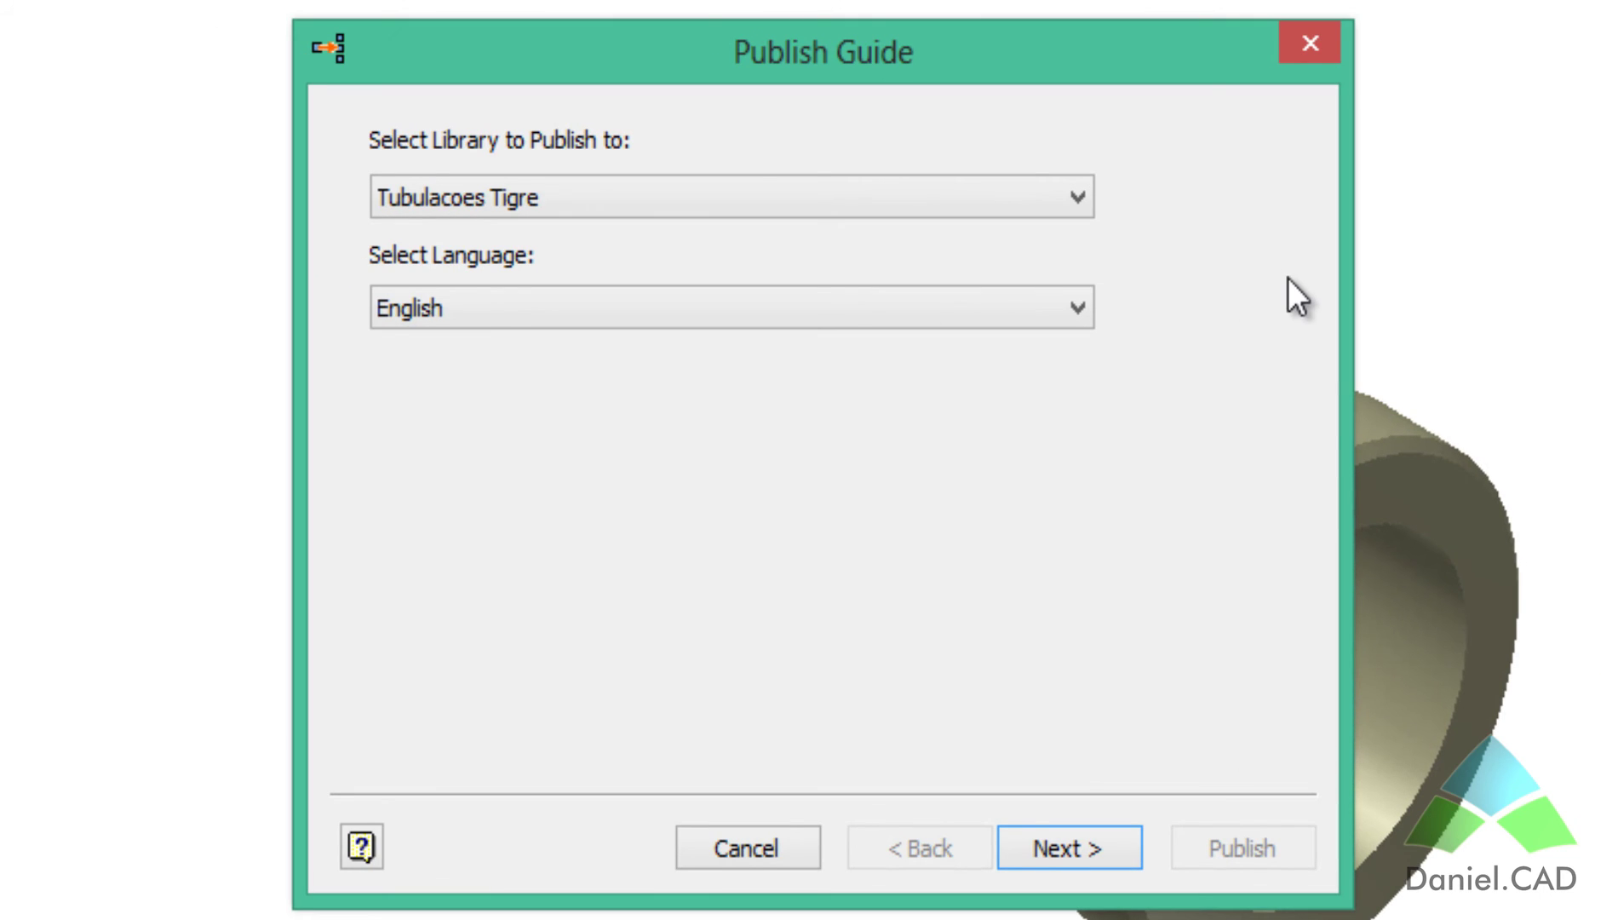
left_click(1075, 198)
left_click(1070, 197)
left_click(1084, 323)
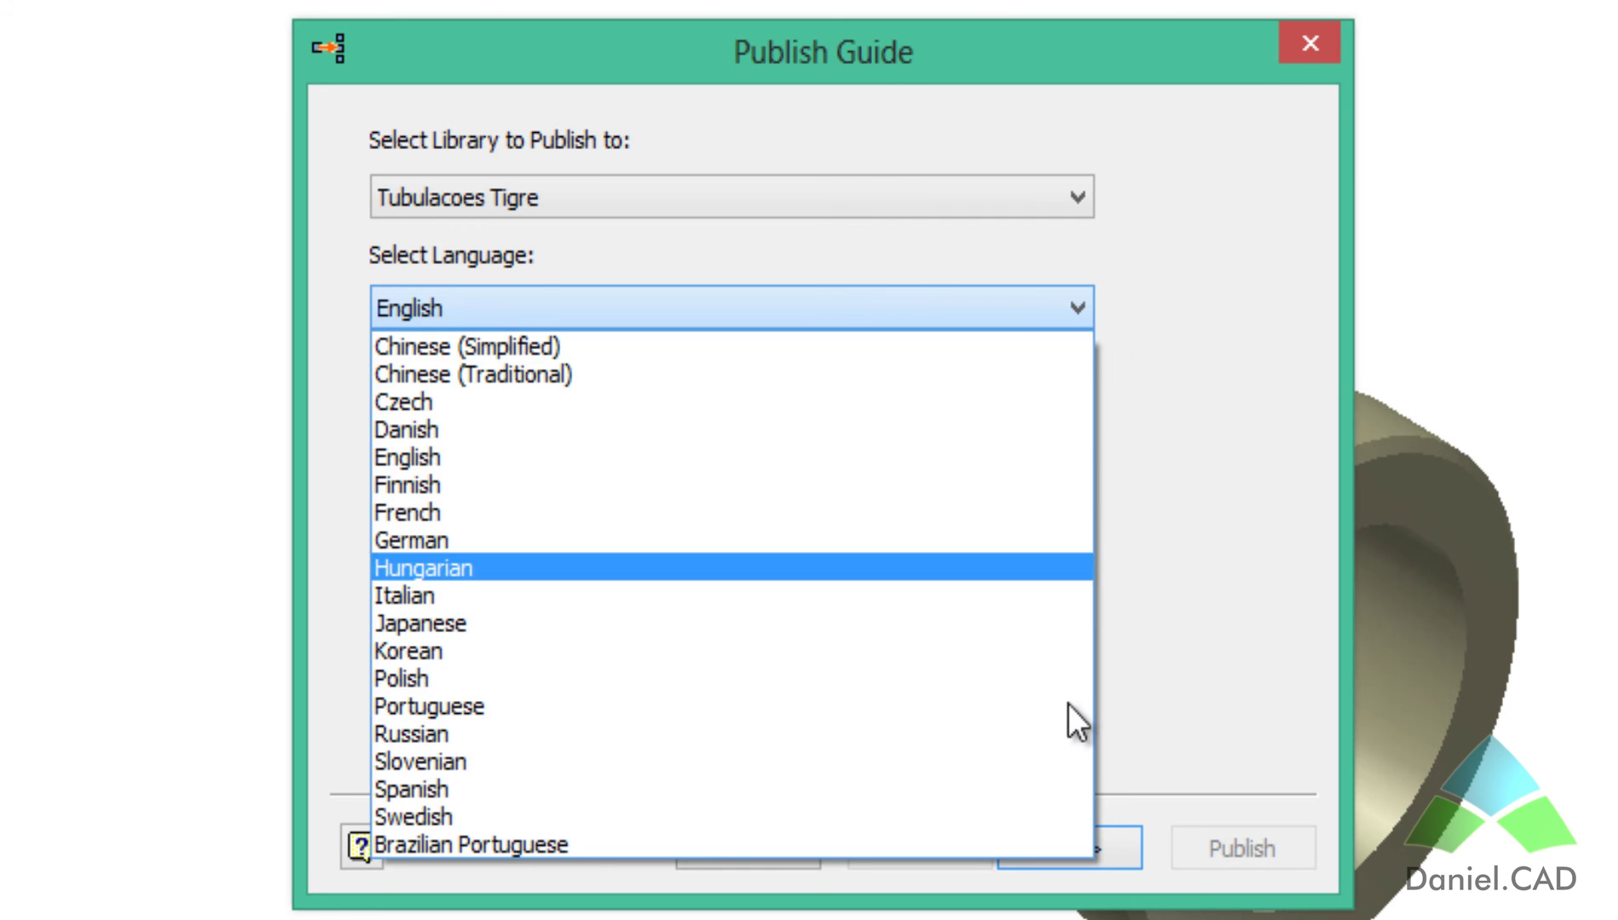
left_click(1195, 398)
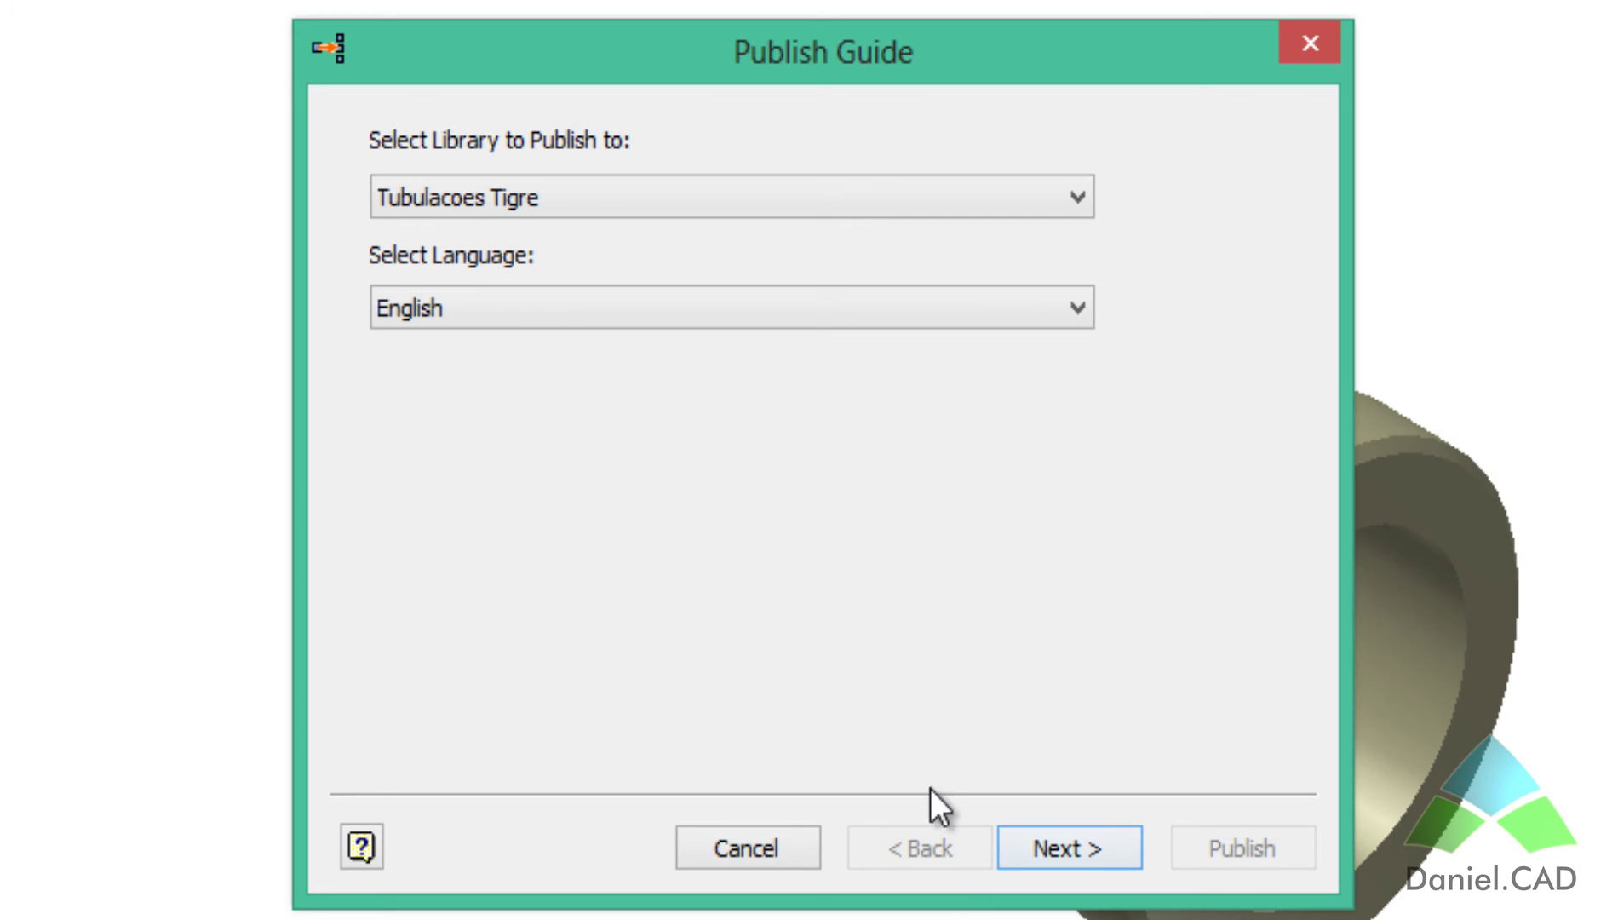
left_click(1022, 836)
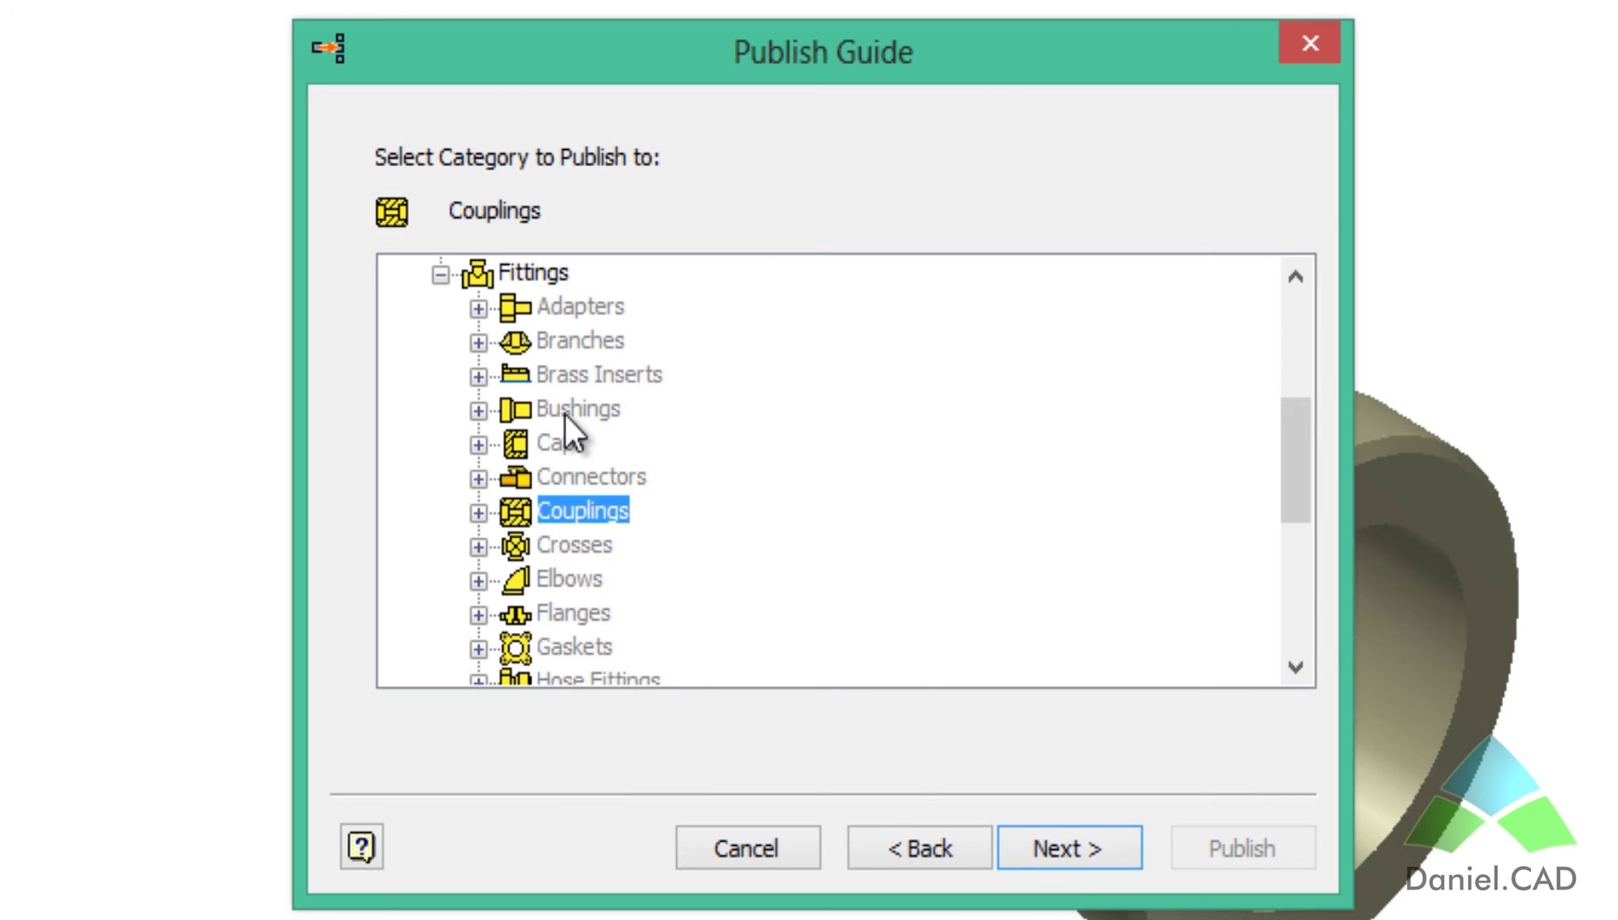
left_click(1055, 852)
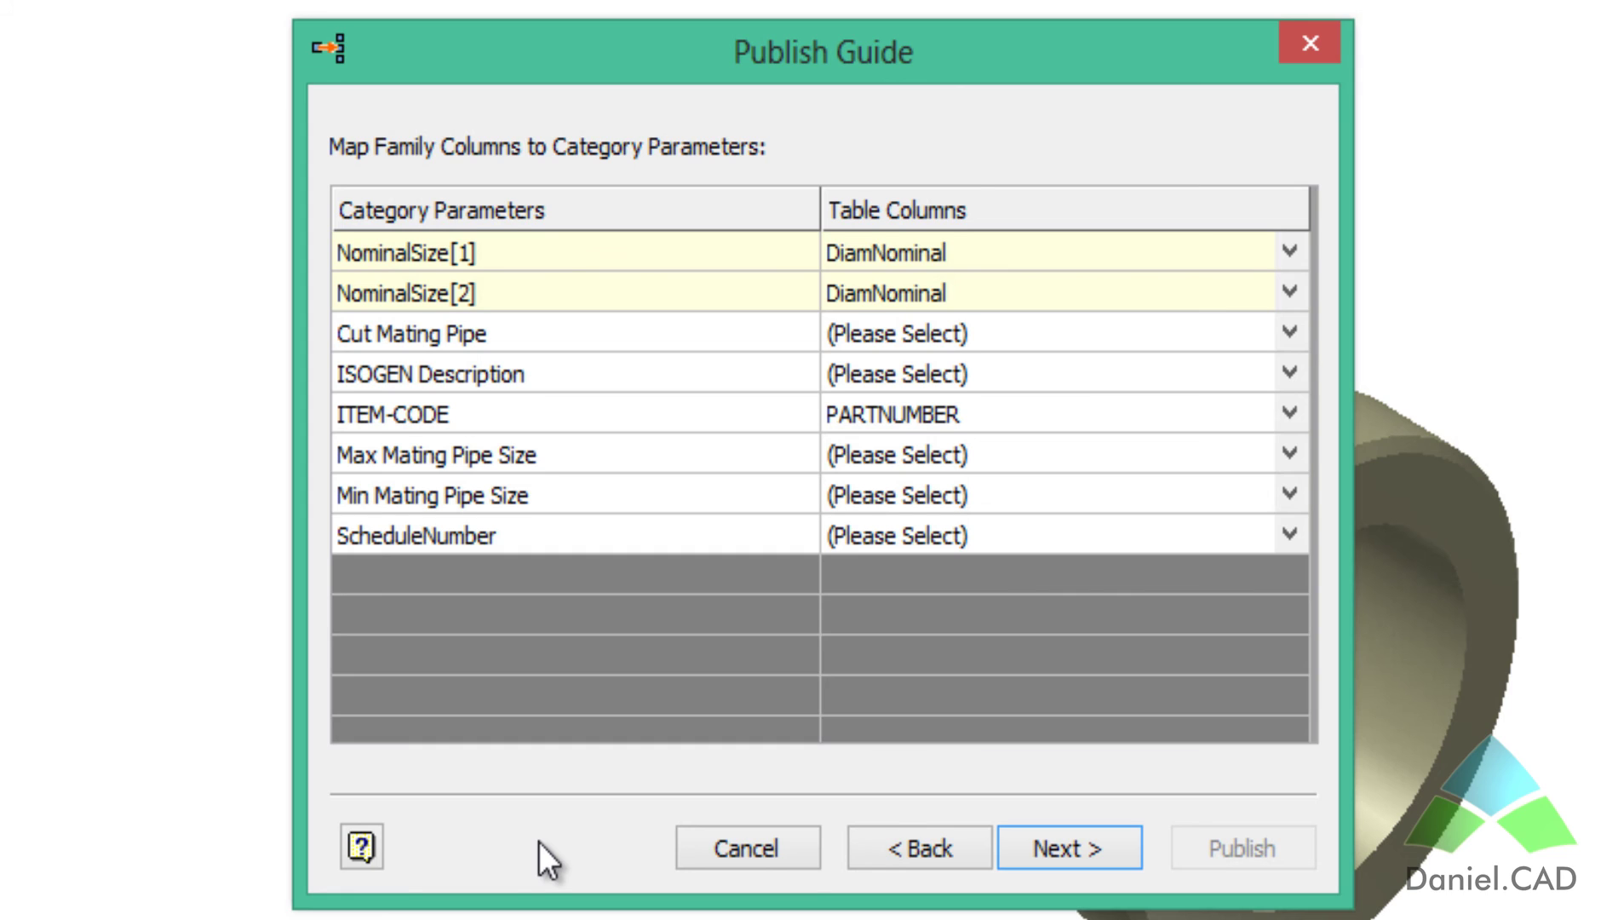
- Check the column options for Cut Mating Pipe, leave it unmapped, and accept the category parameter mapping
left_click(1292, 328)
left_click(1290, 328)
left_click(1290, 328)
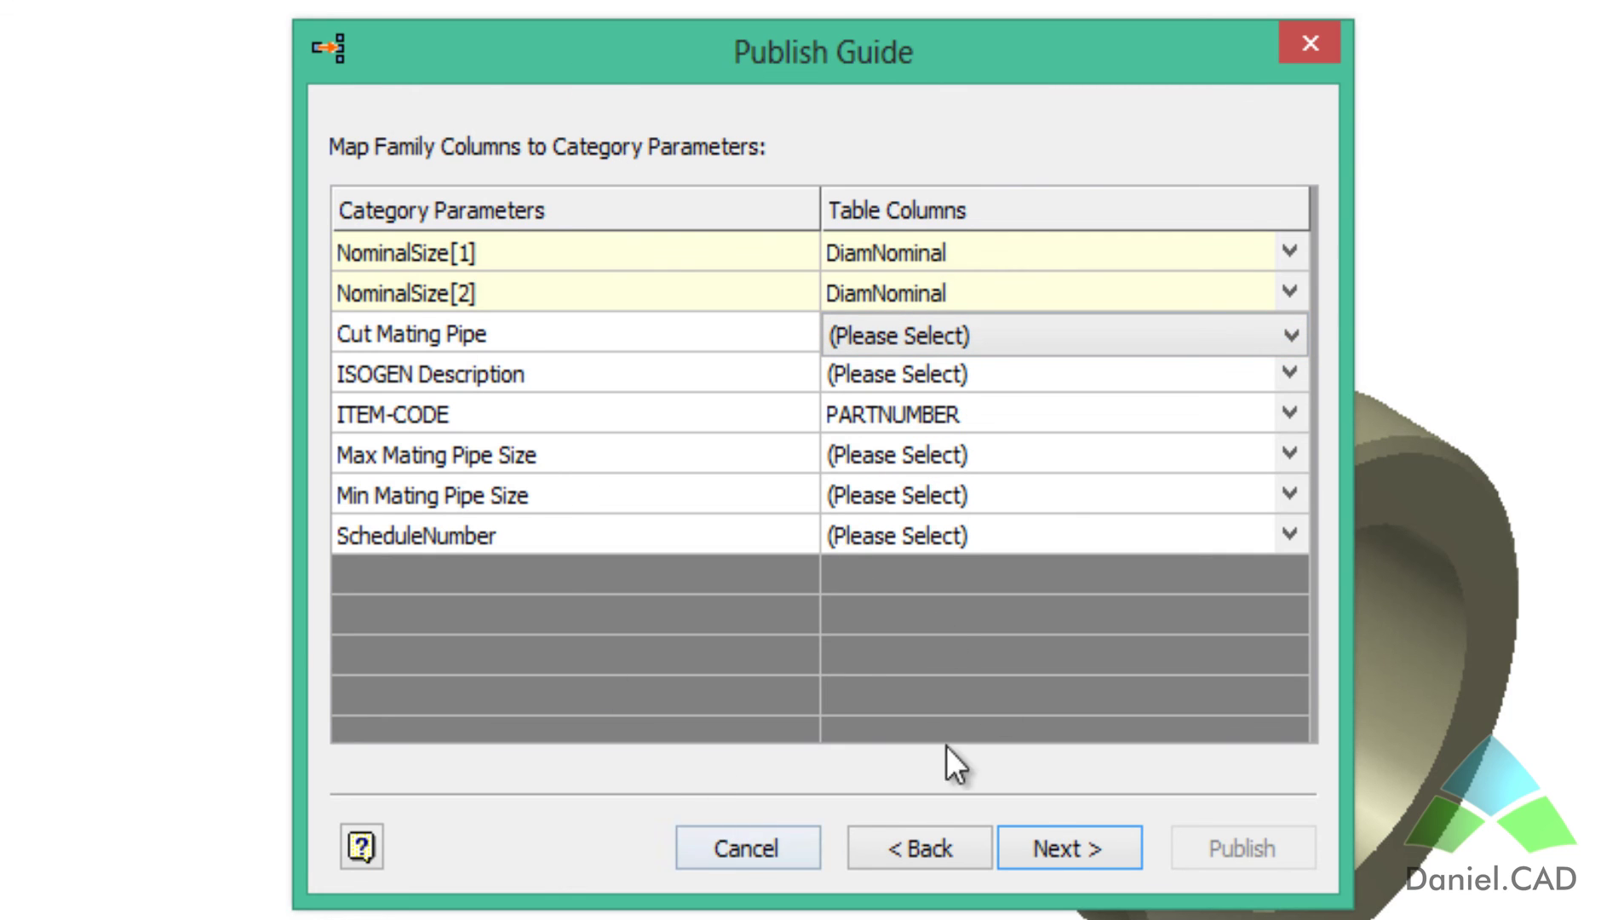
left_click(1056, 847)
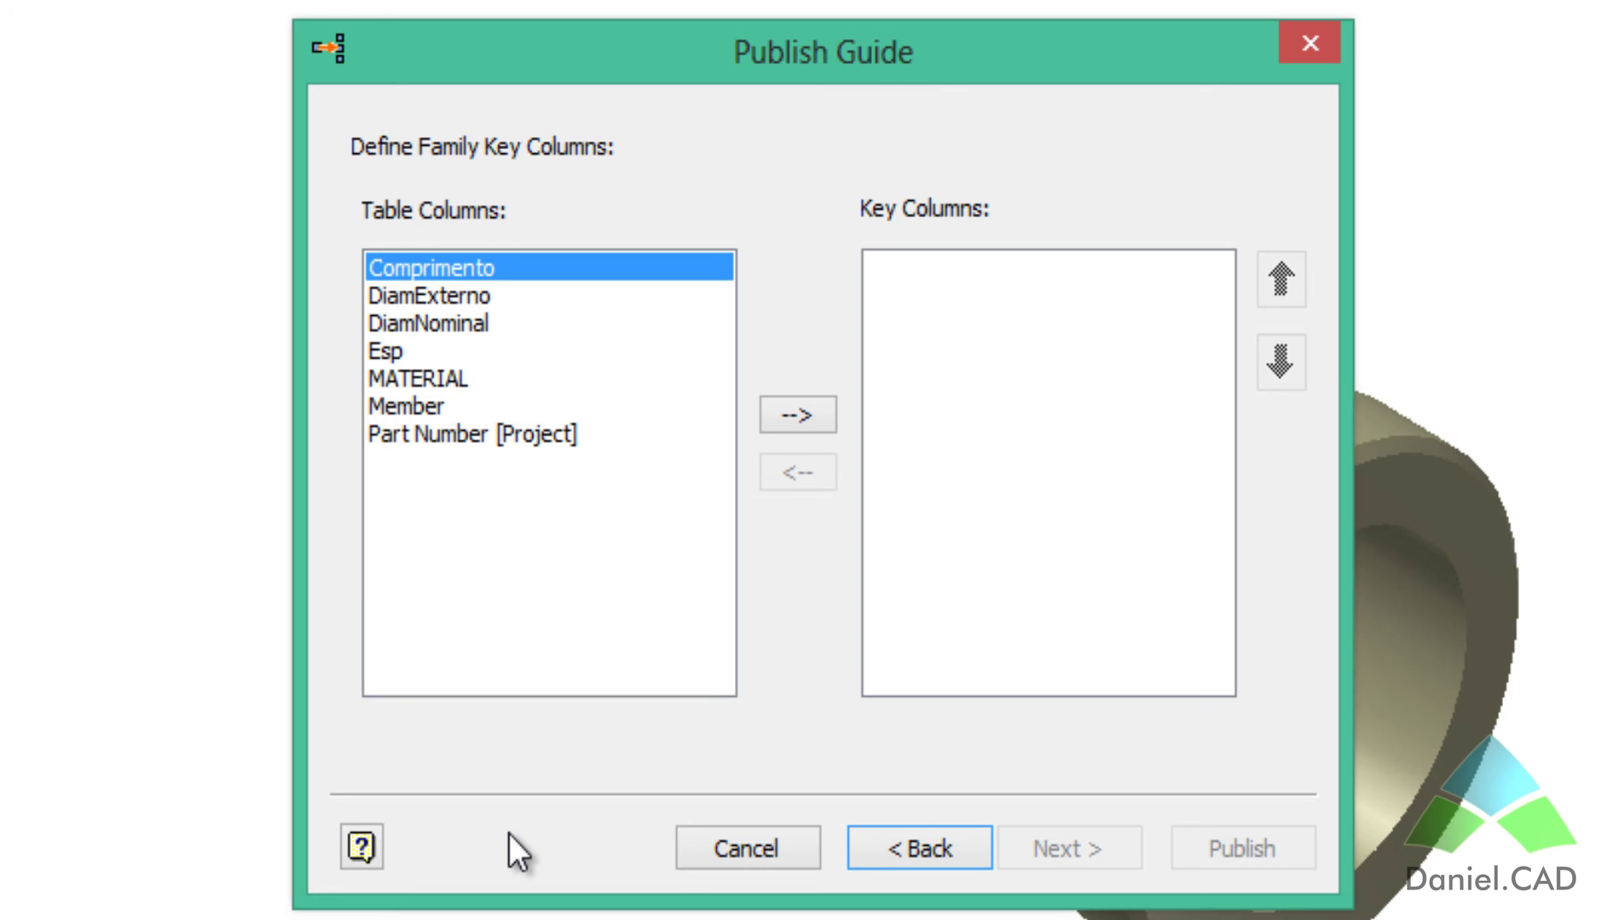
- Add Part Number [Project], DiamNominal and DiamExterno to the family's key columns
left_click(473, 323)
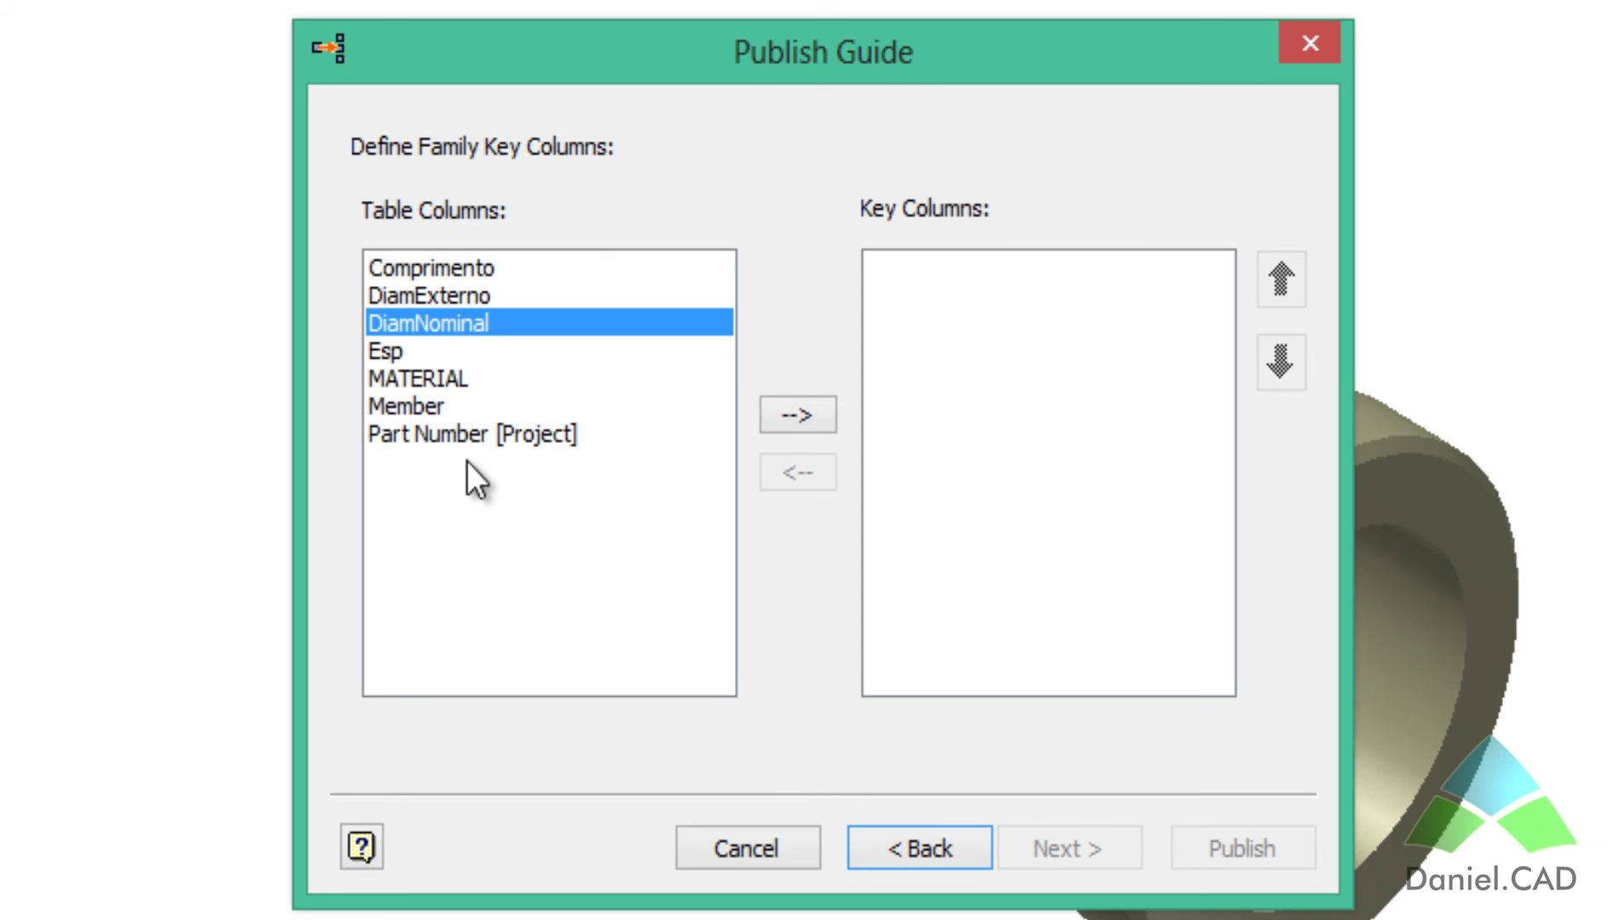
left_click(469, 436)
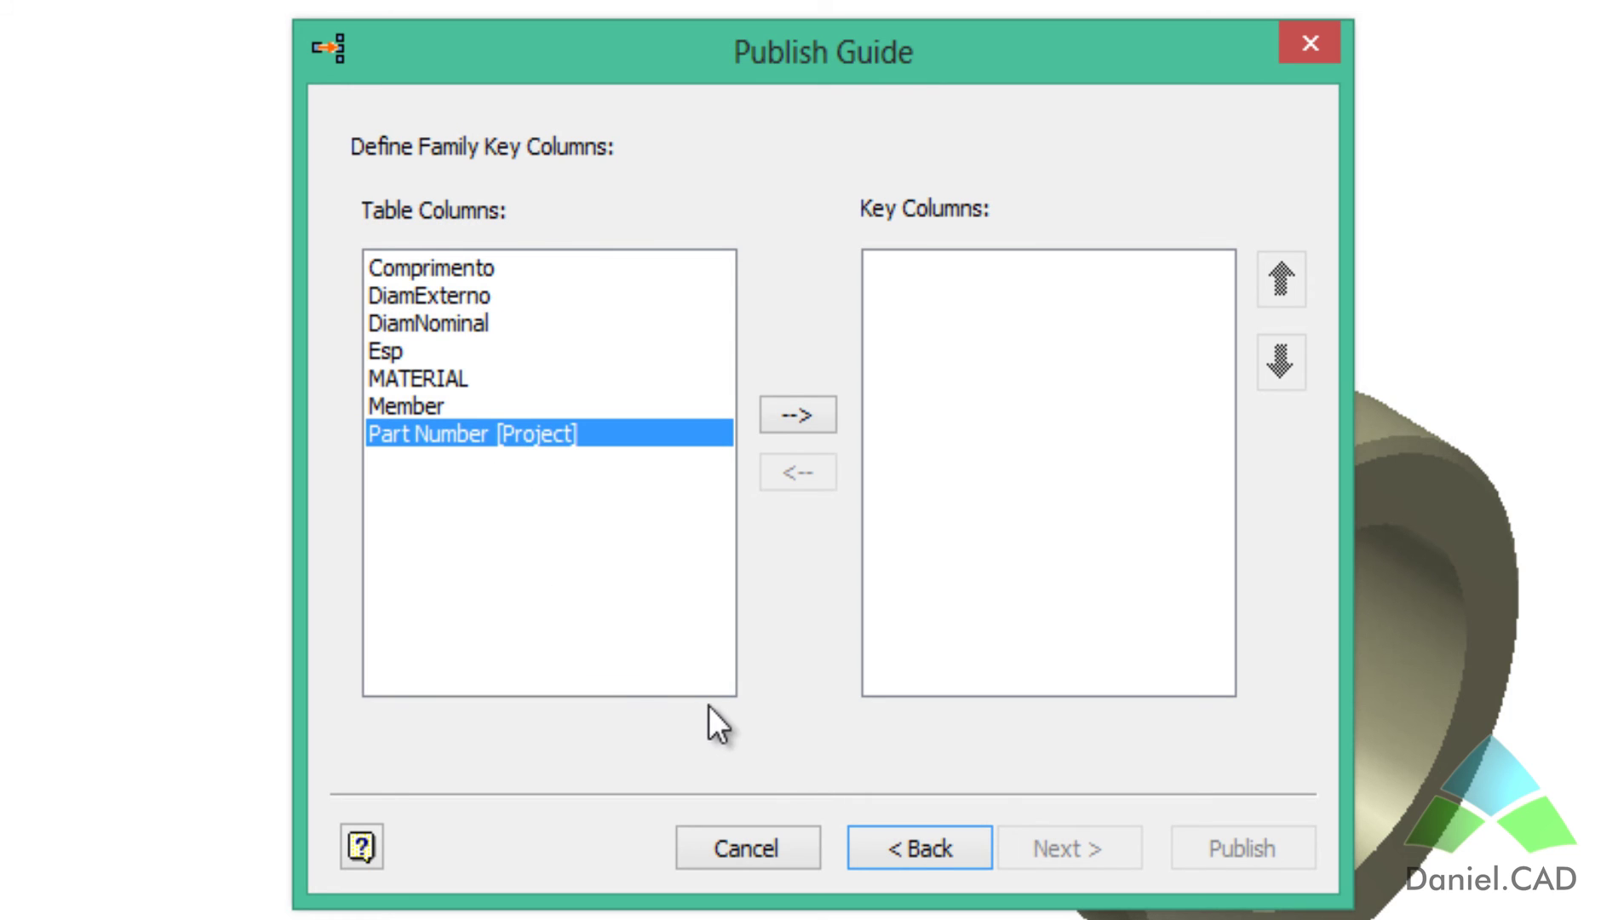
left_click(793, 413)
left_click(460, 327)
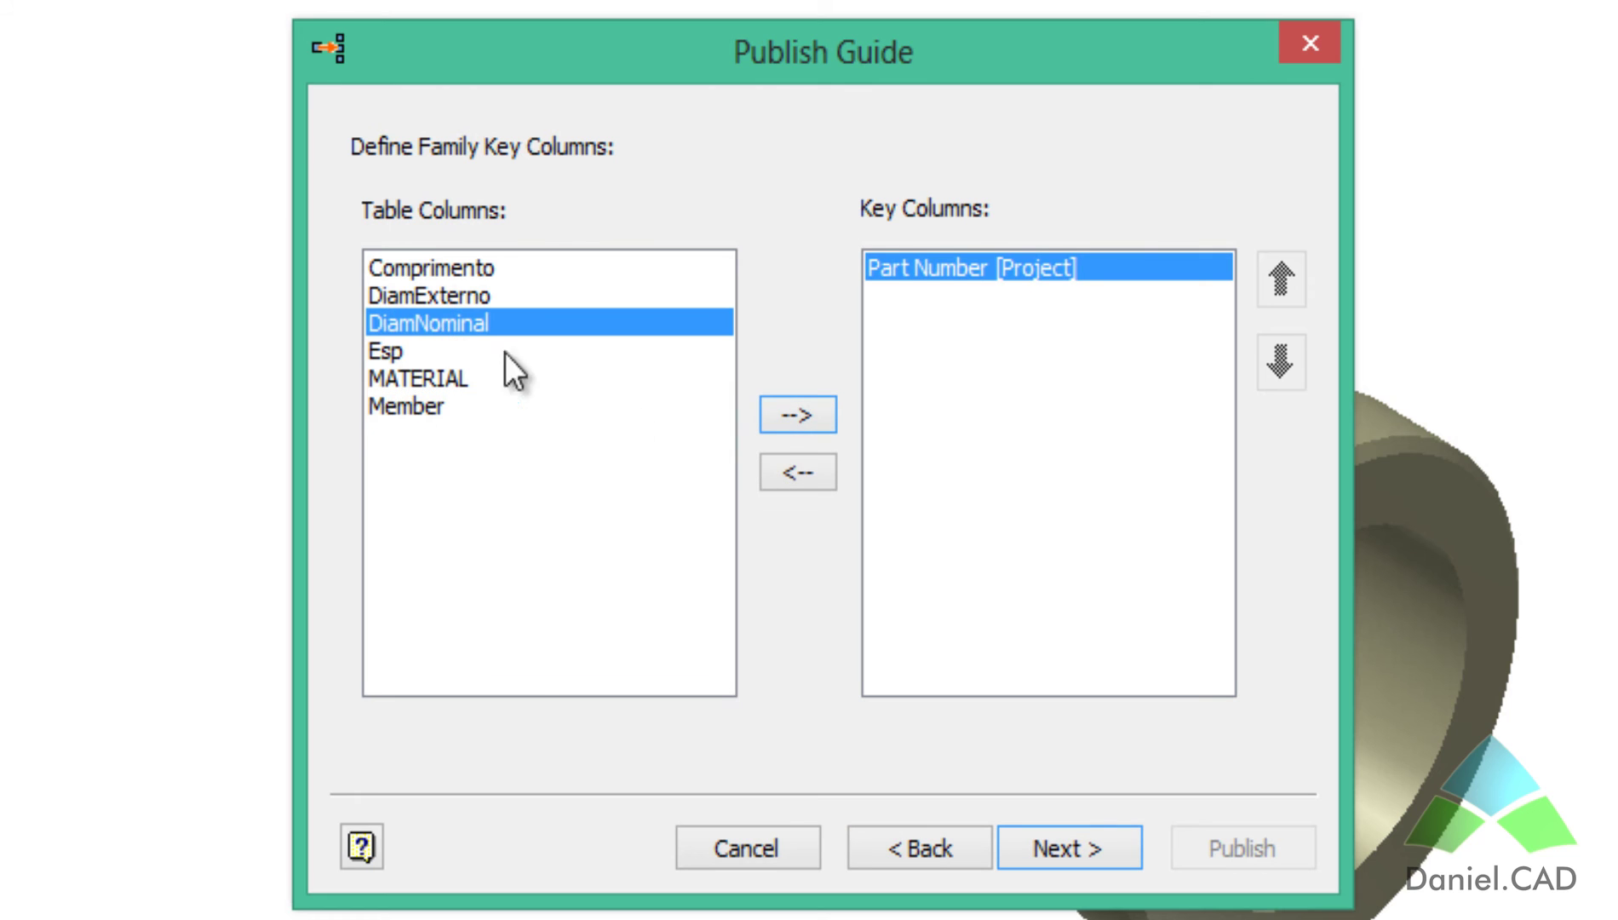
left_click(799, 417)
key("Up")
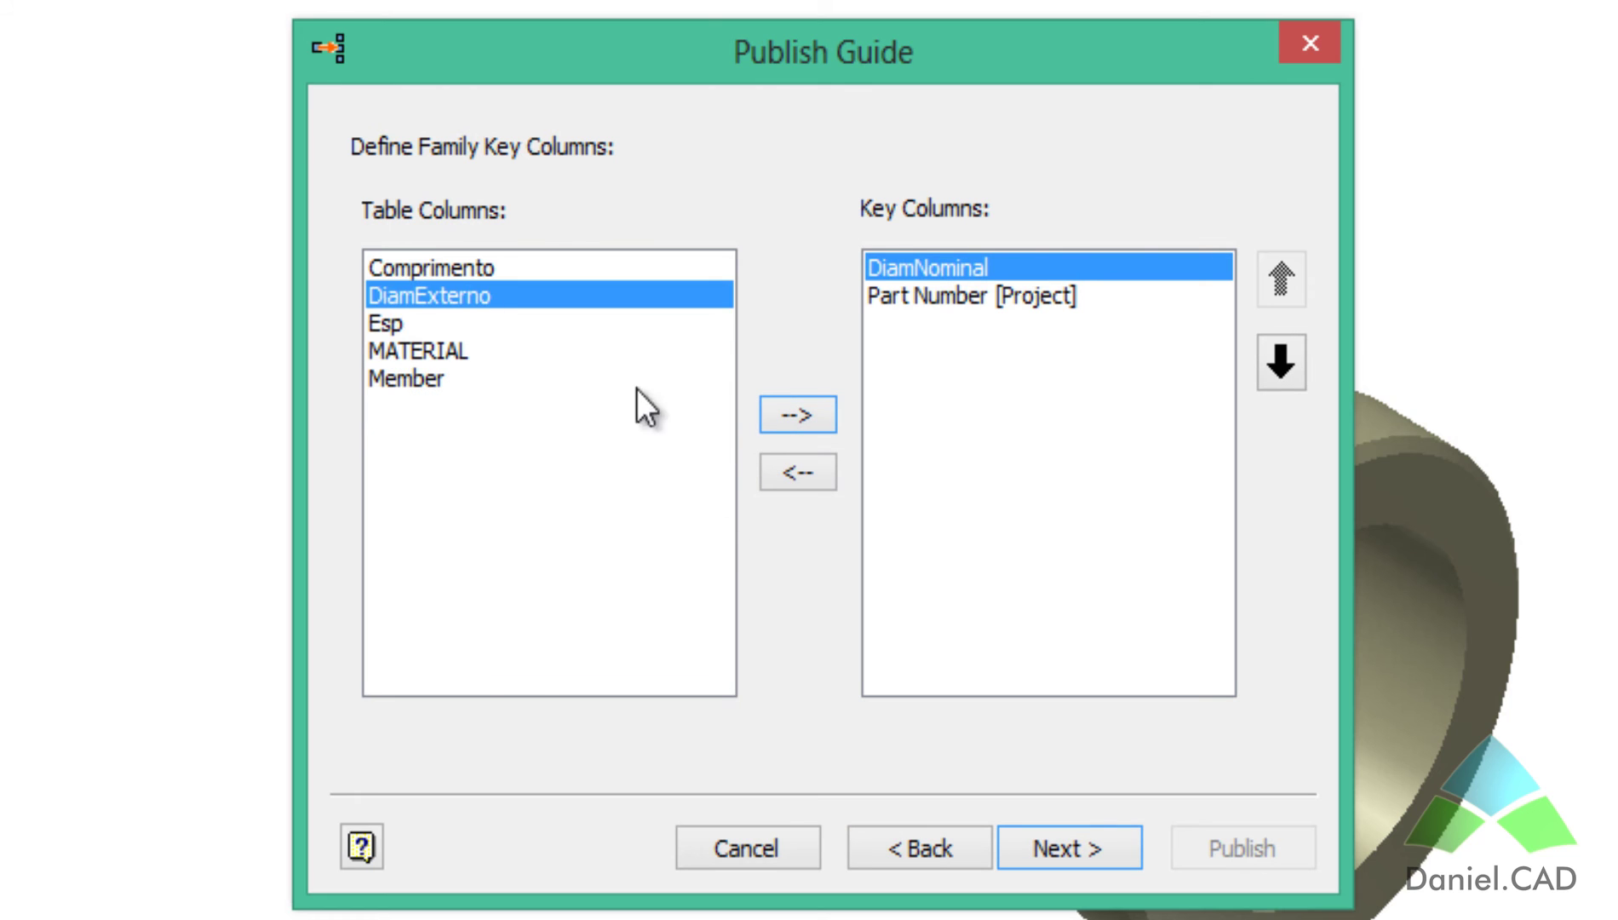
left_click(799, 414)
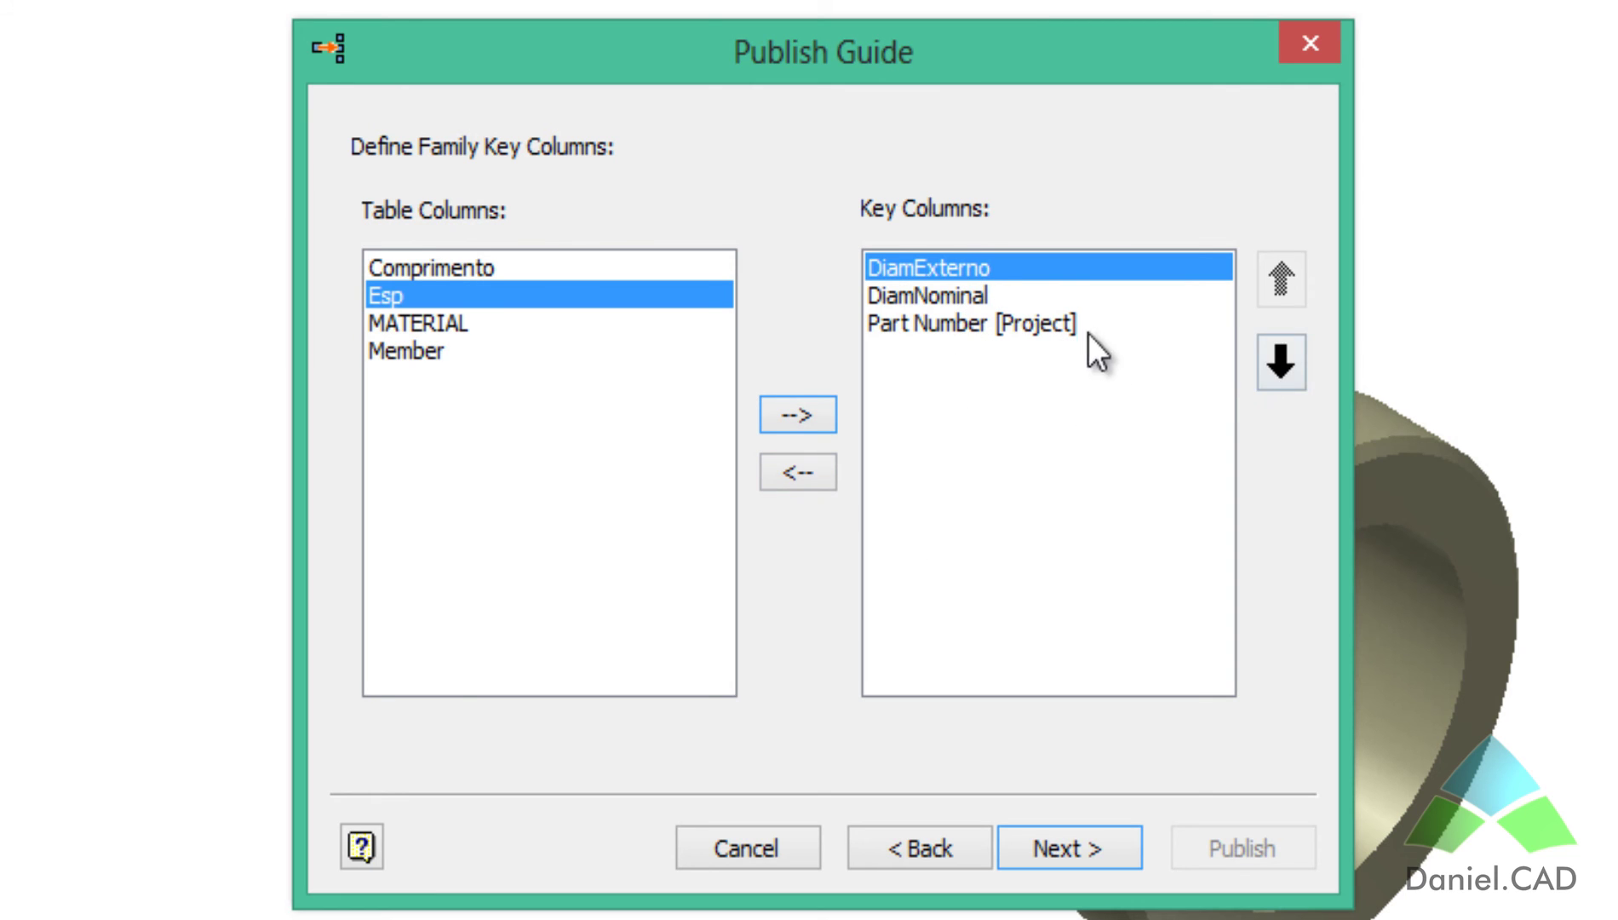
- Reorder the key columns as Part Number [Project], DiamNominal, DiamExterno
left_click(1042, 324)
left_click(1280, 285)
left_click(1280, 286)
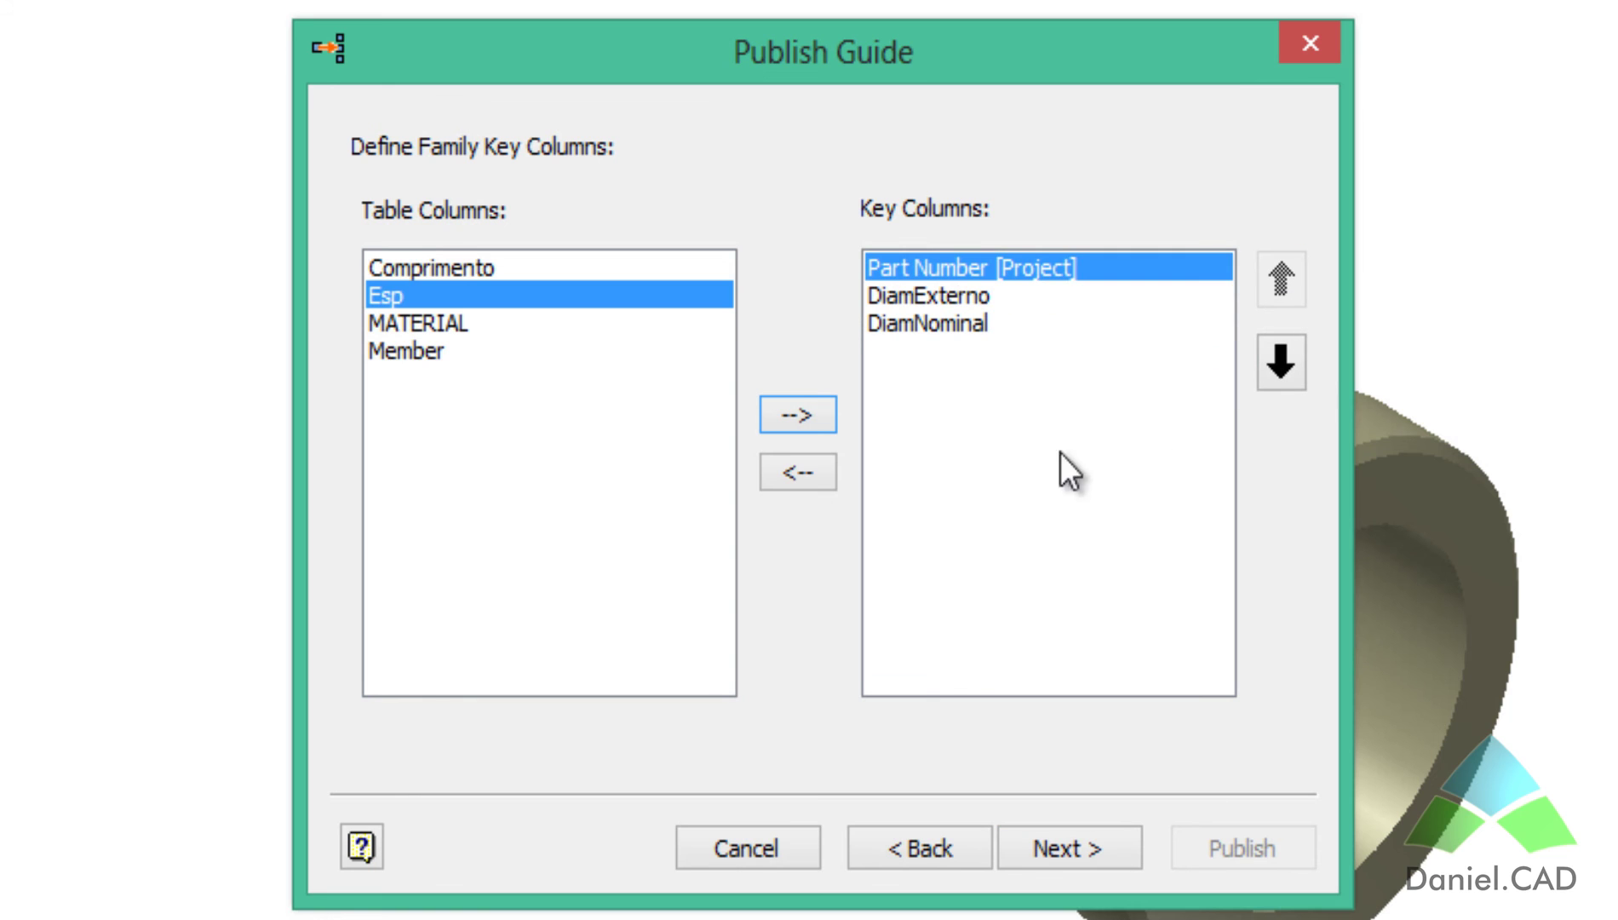
left_click(929, 324)
left_click(1282, 281)
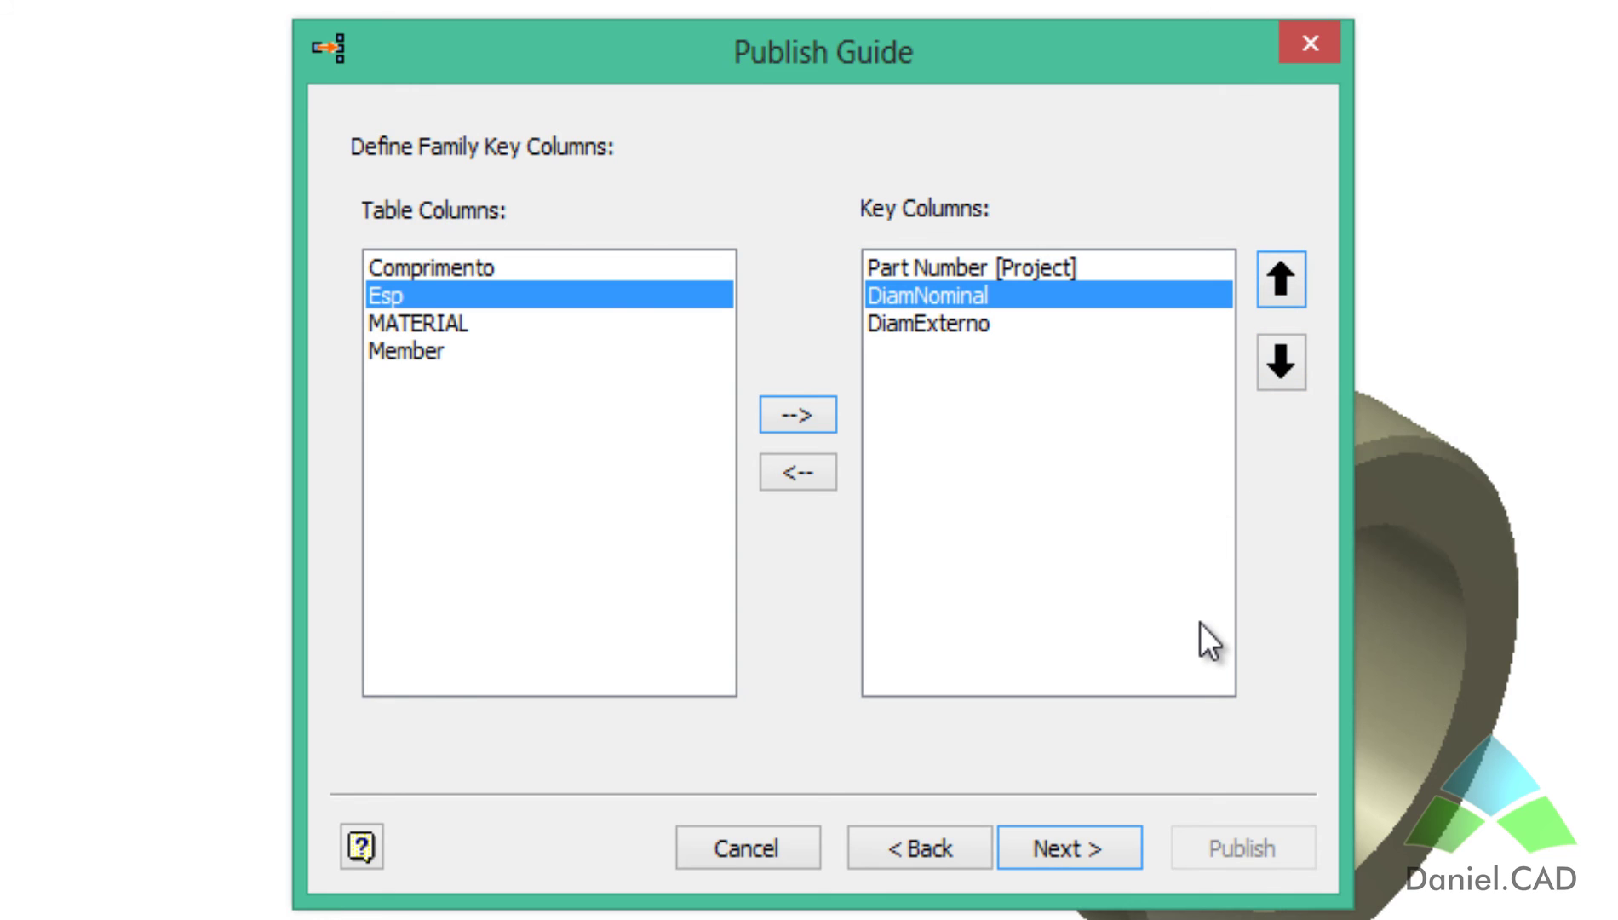
- Remove DiamExterno from the key columns, add it again, and move it below DiamNominal
left_click(971, 324)
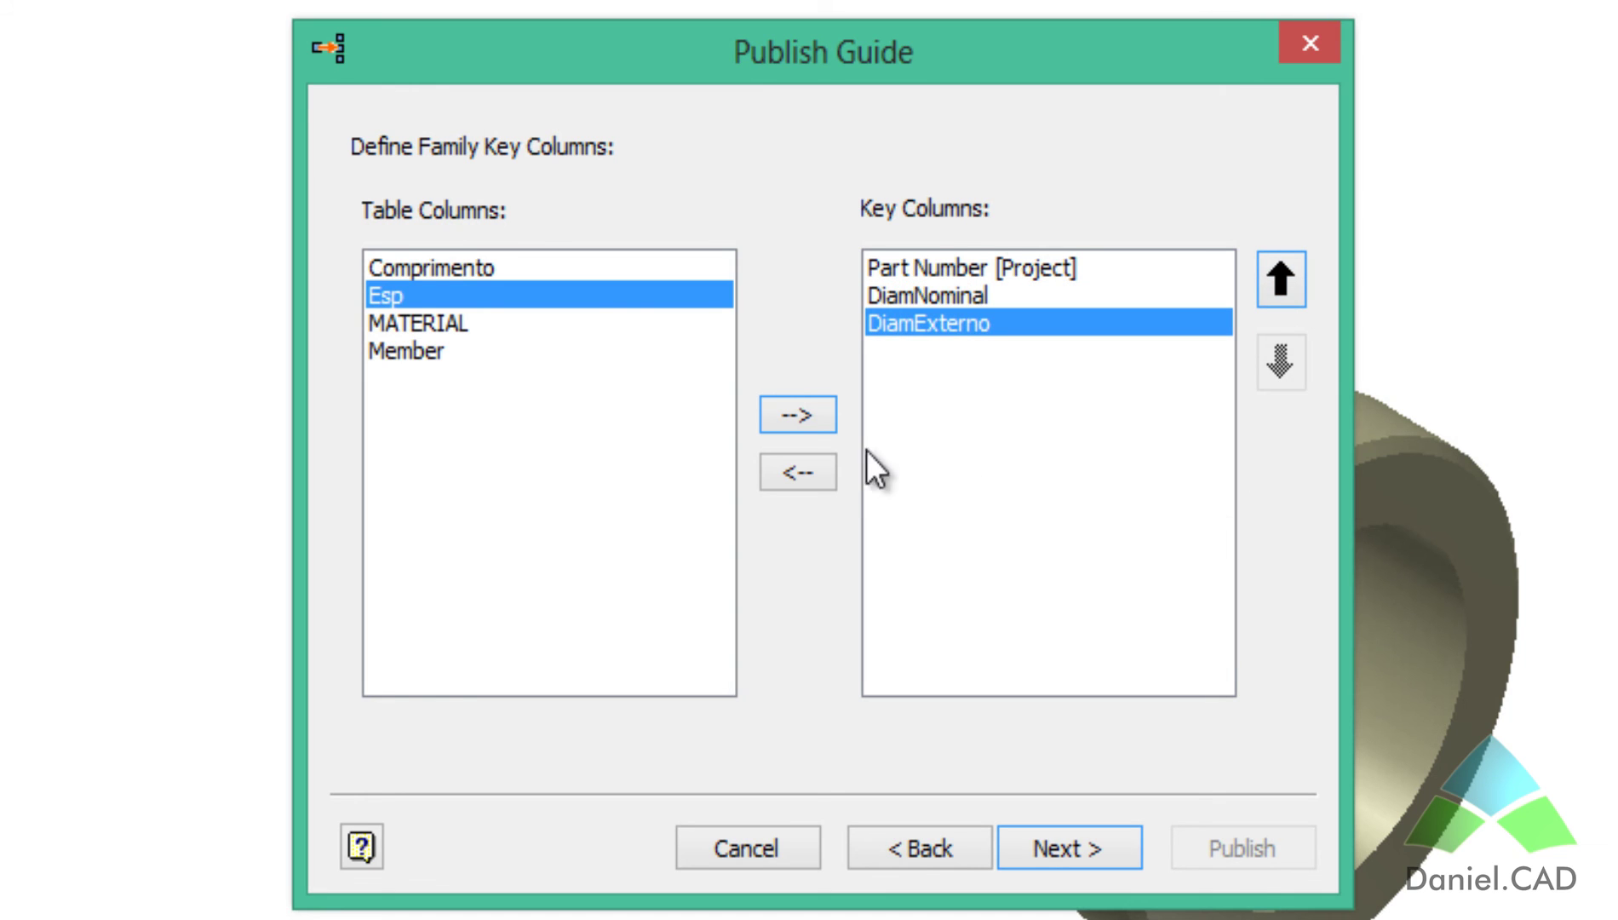
left_click(820, 483)
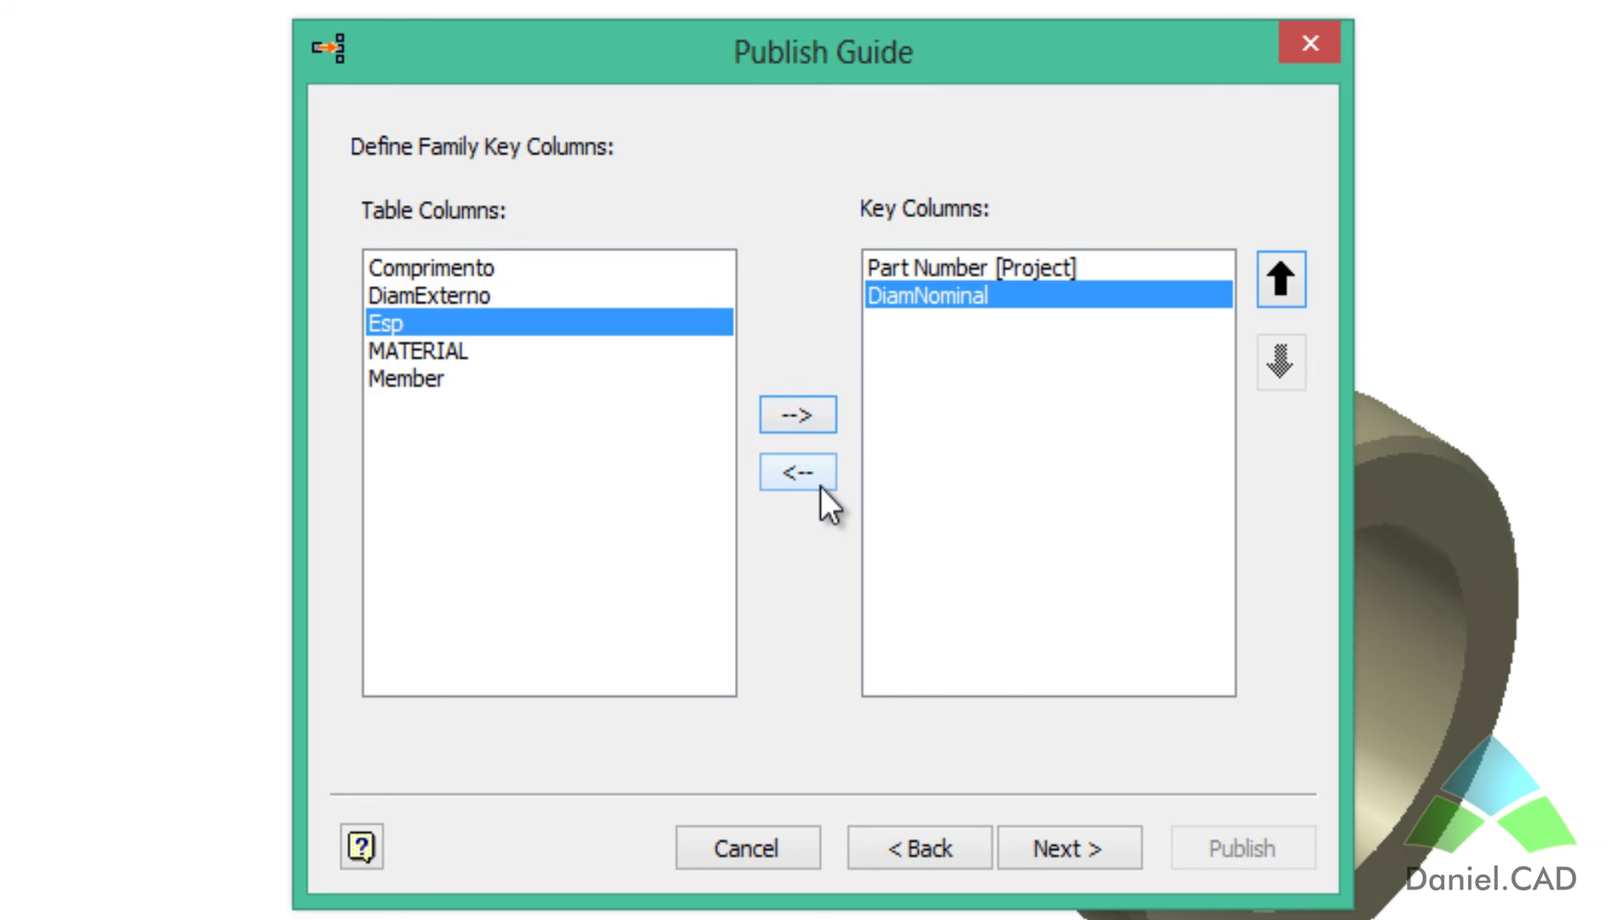
left_click(477, 295)
left_click(798, 415)
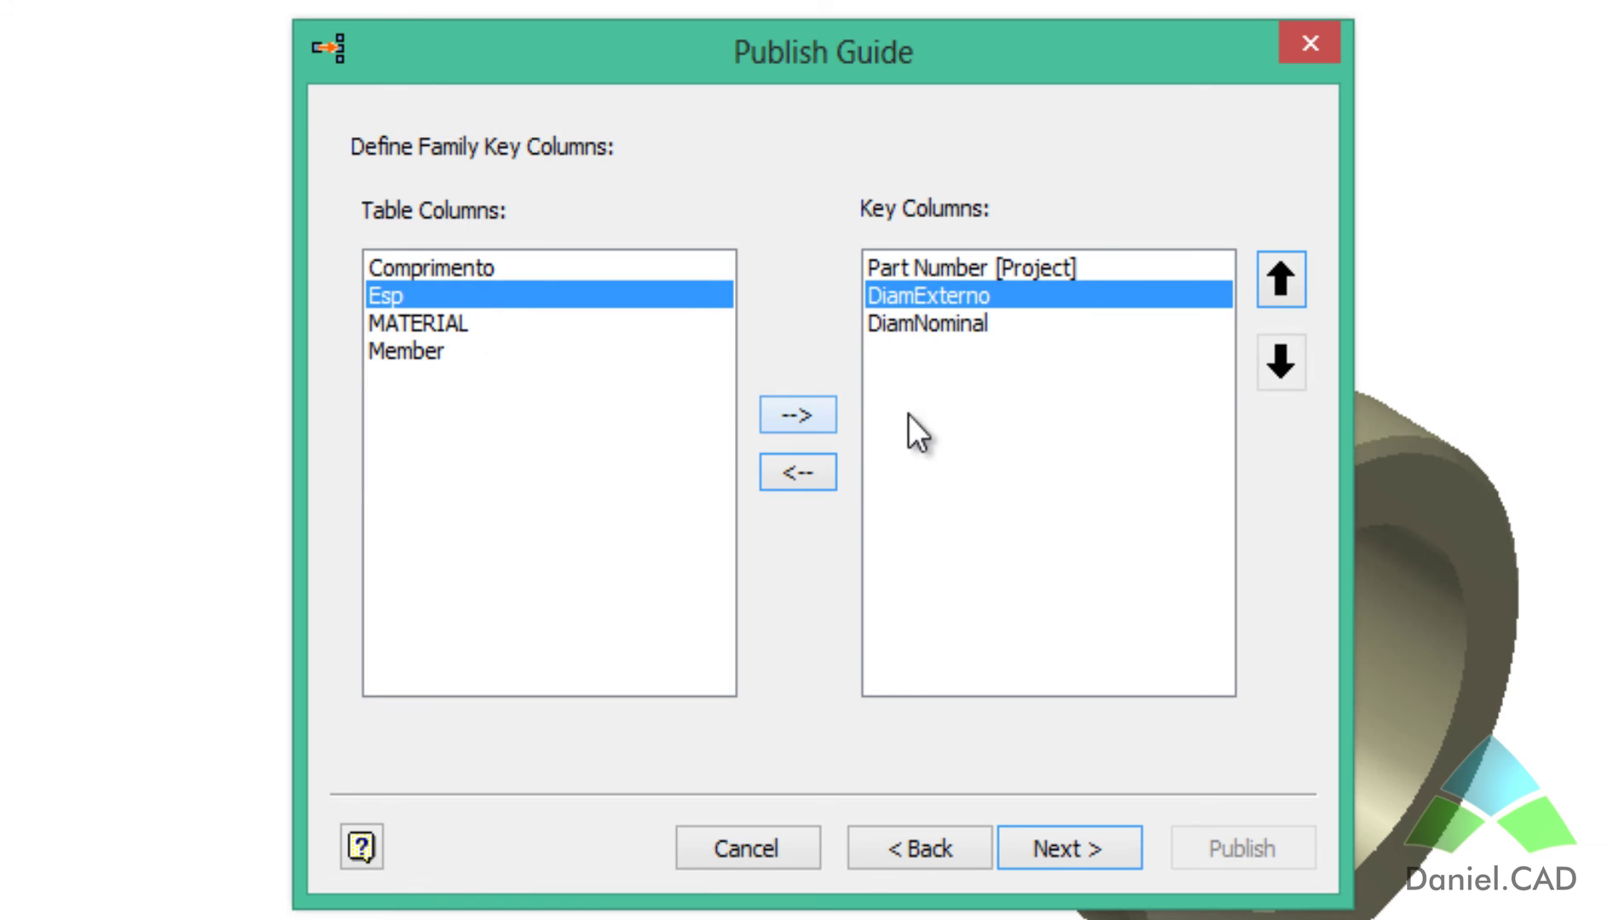
left_click(1281, 364)
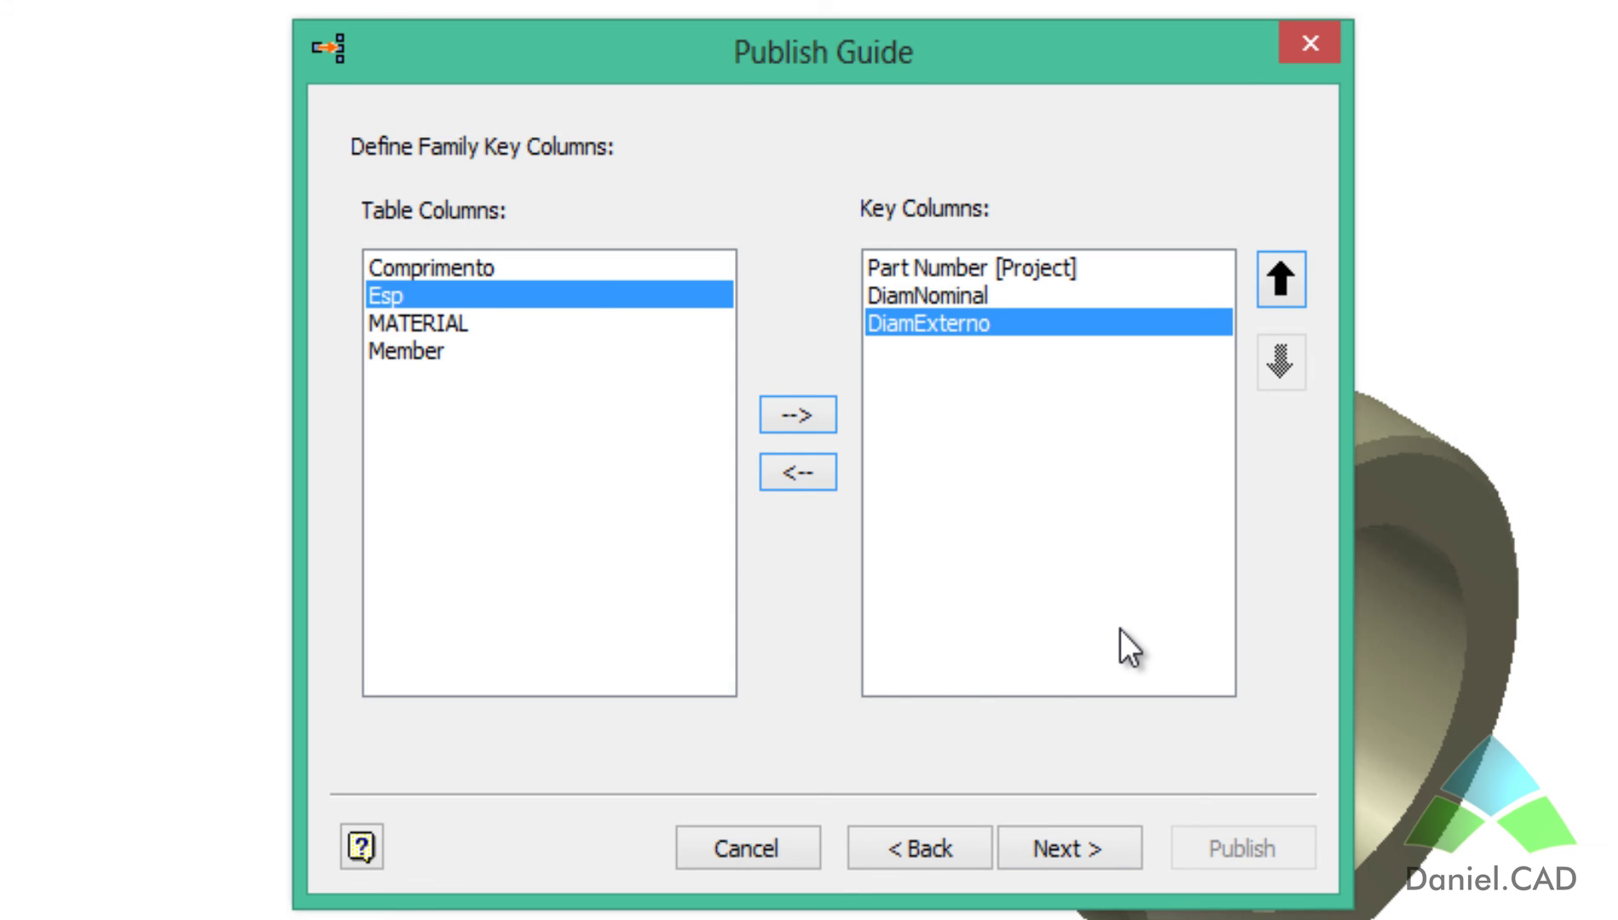
- Accept the family key columns, name the family Luva de Correr Tubo PVC, and accept the family properties
left_click(1076, 854)
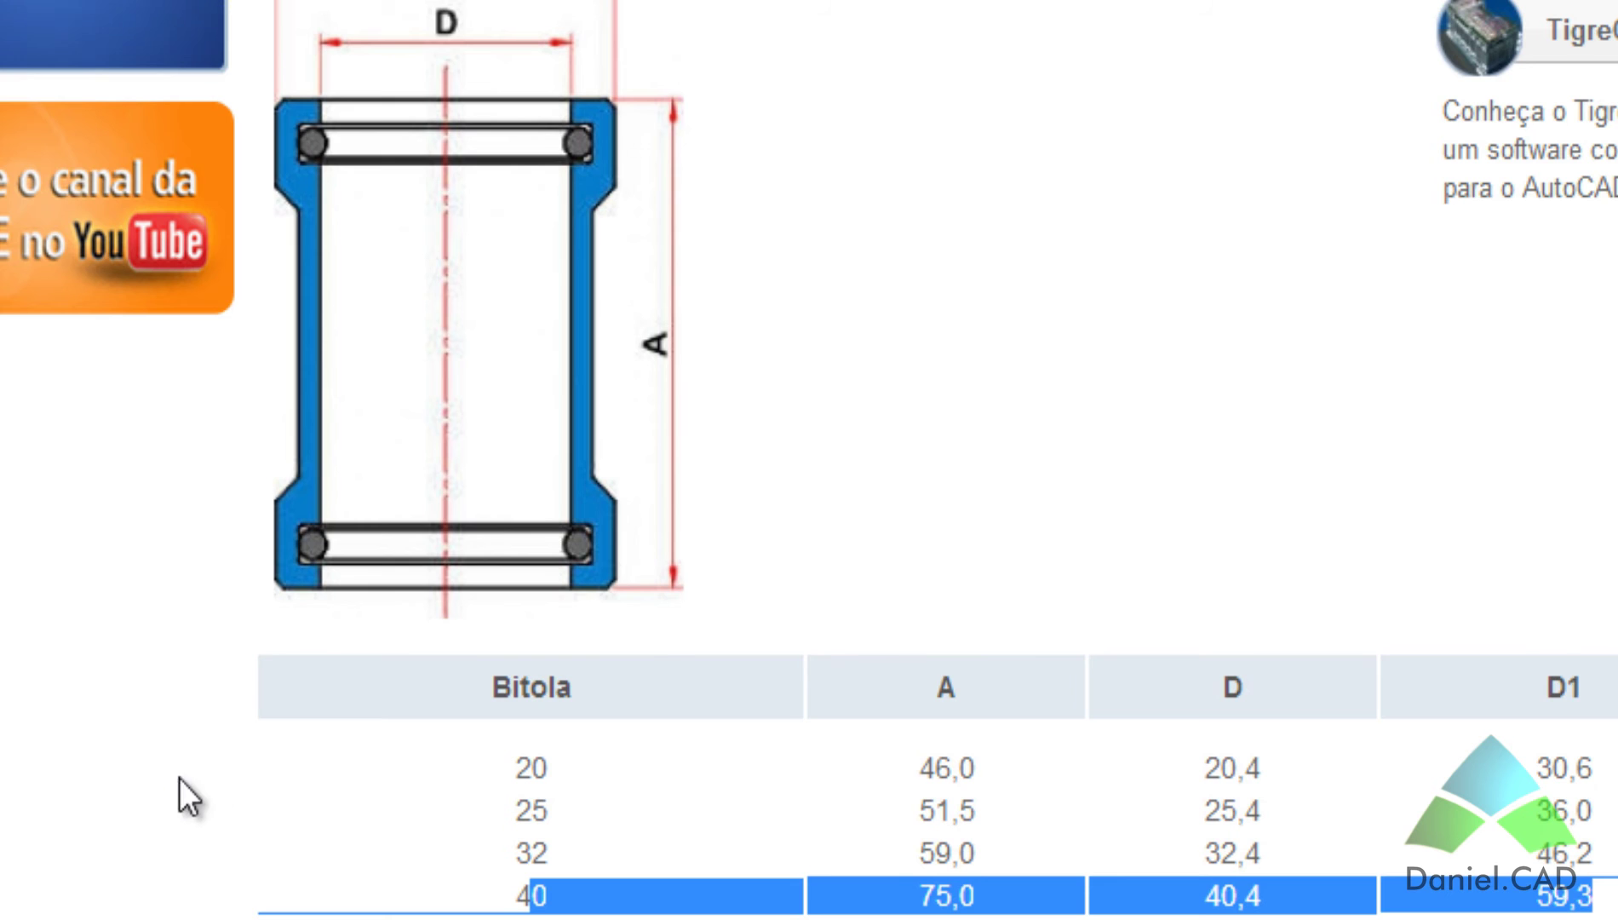
scroll(862, 644, "up", 15)
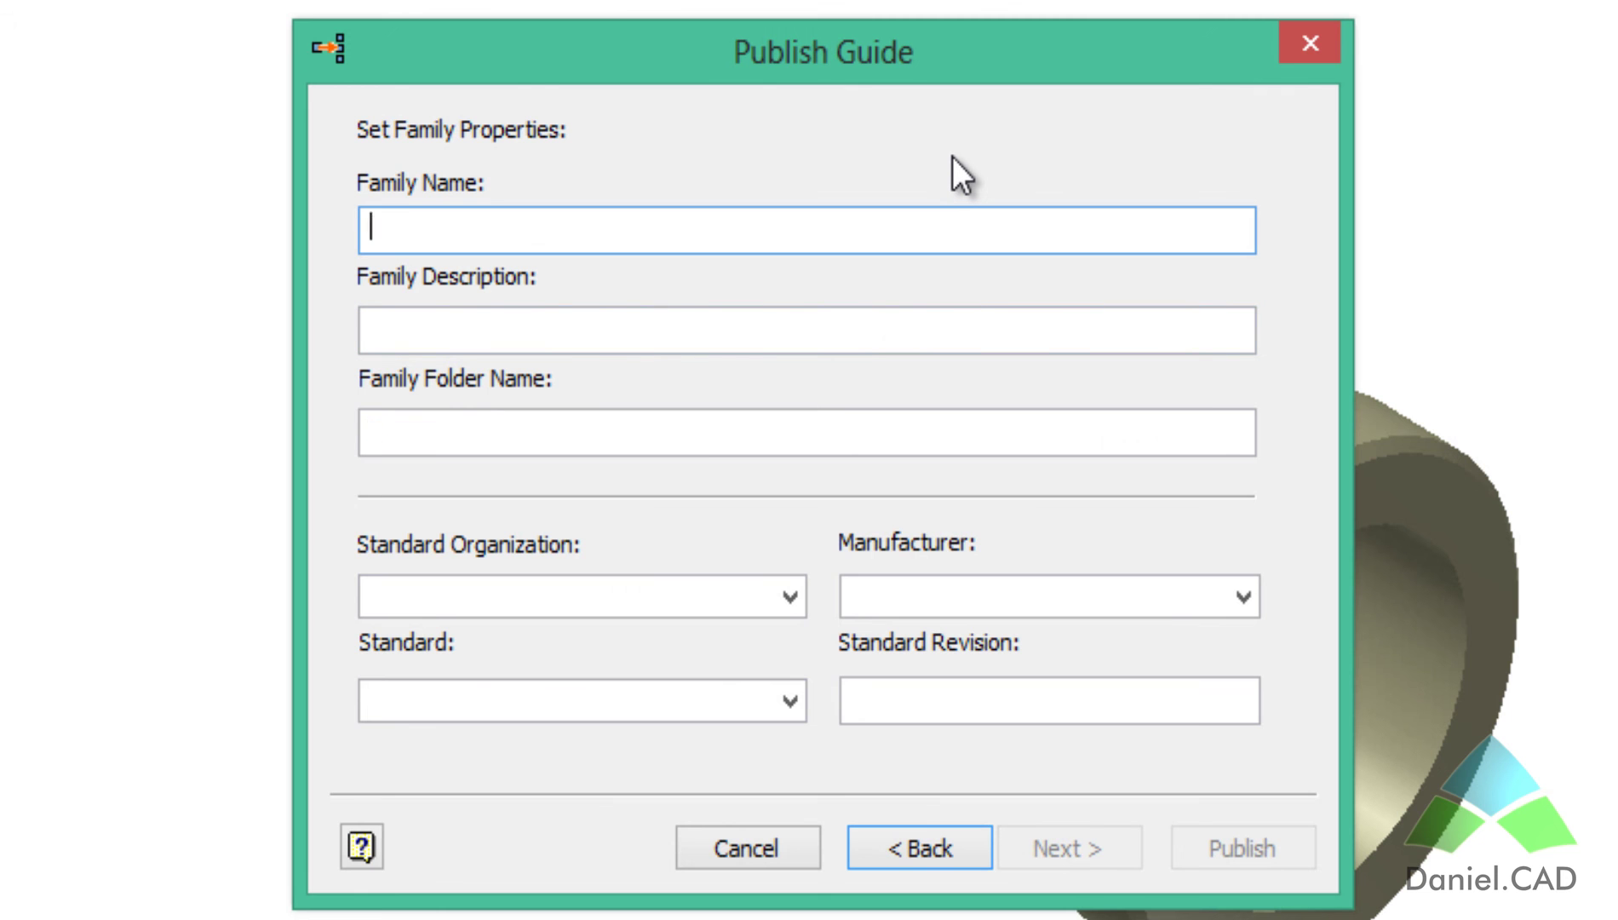
type("Luva de Corr")
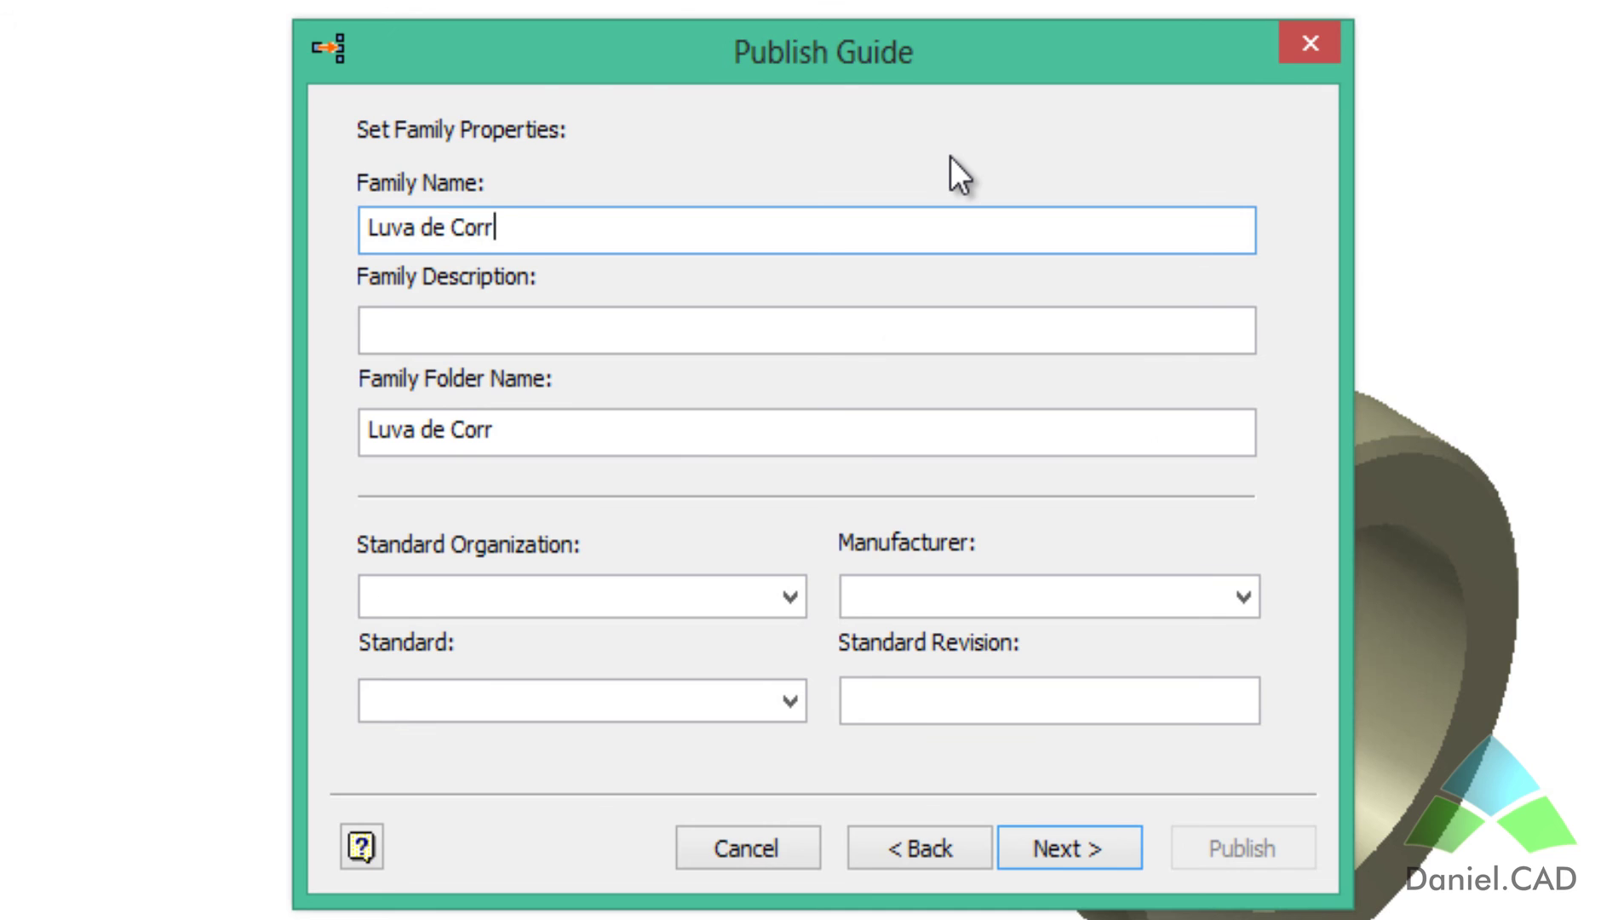
type("er Tubo")
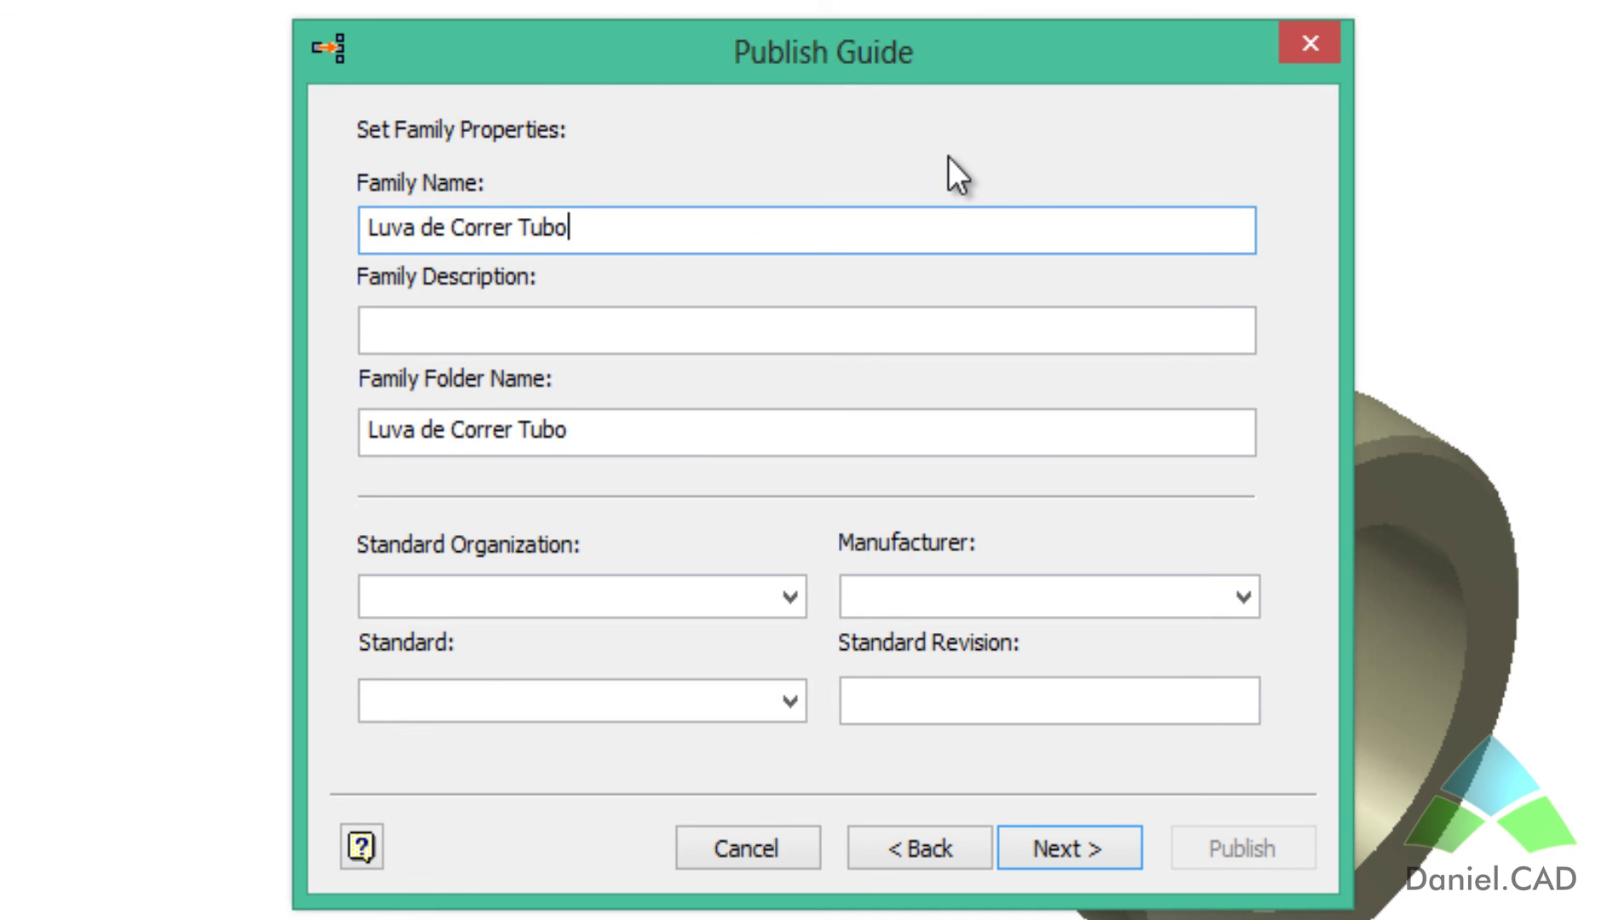
type(" PVC")
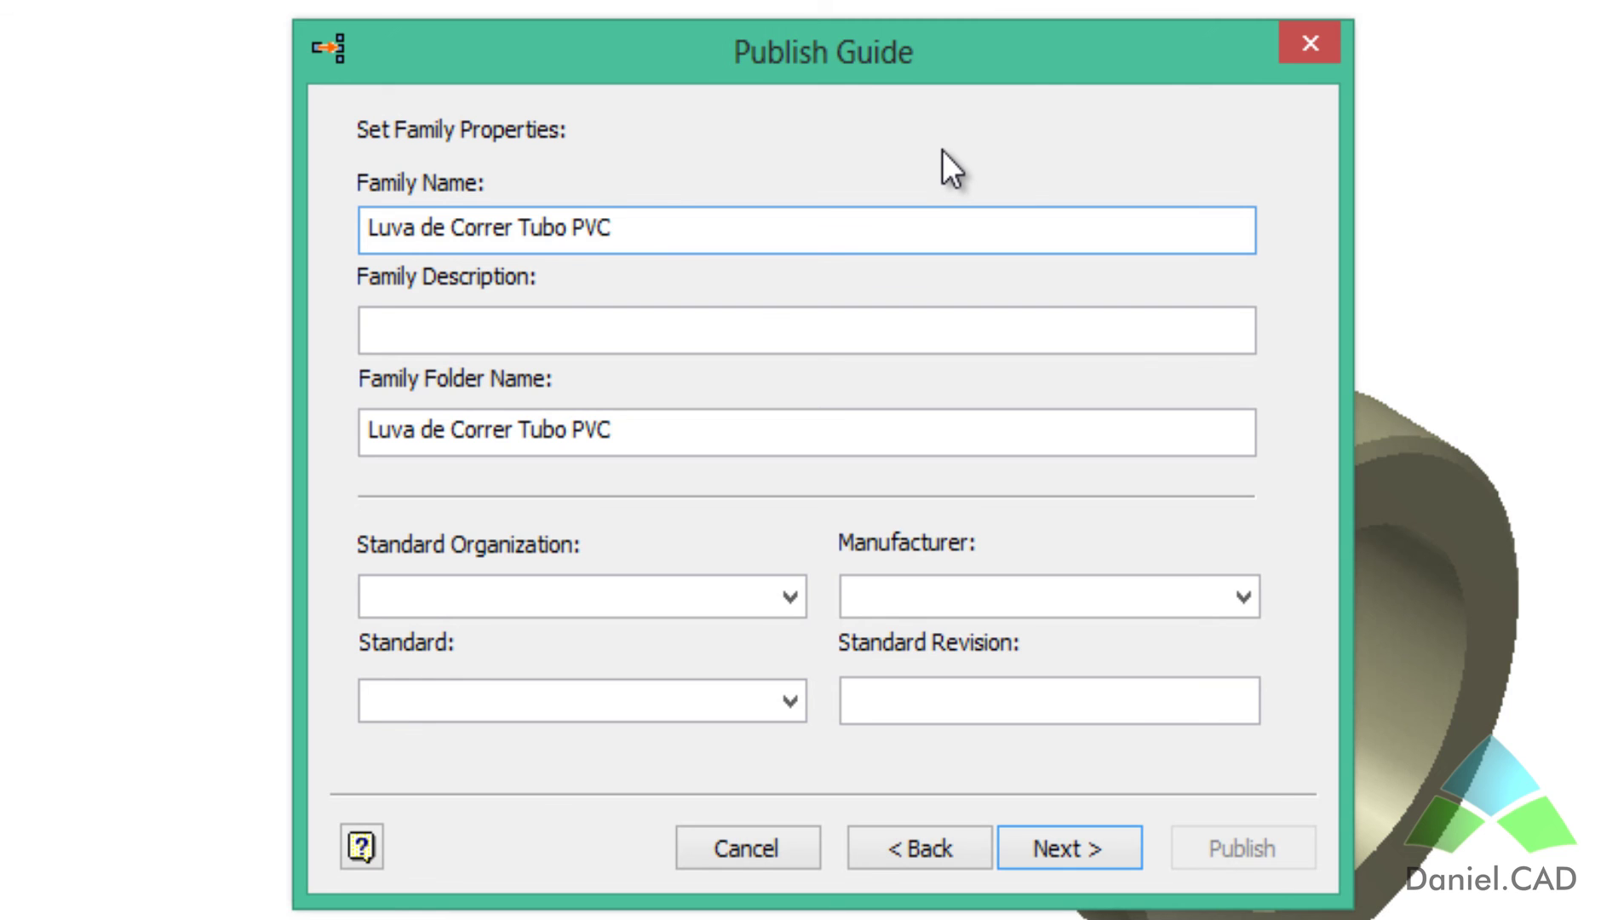
left_click(1062, 849)
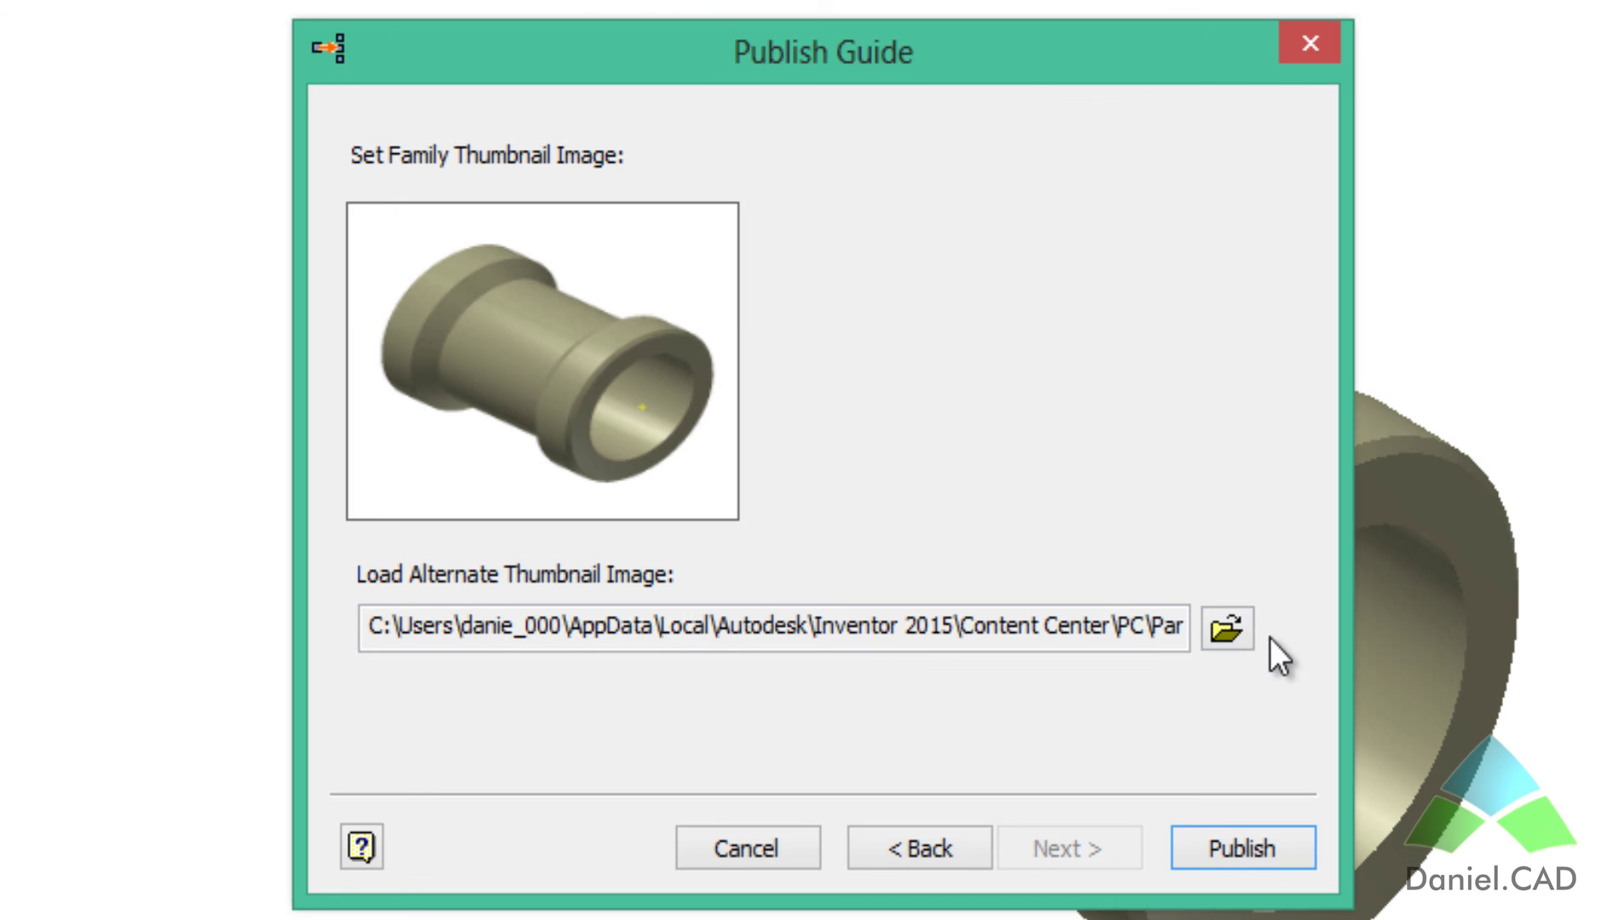
- Check the alternate thumbnail option, keep the generated part image, and publish the family to the library
left_click(1237, 624)
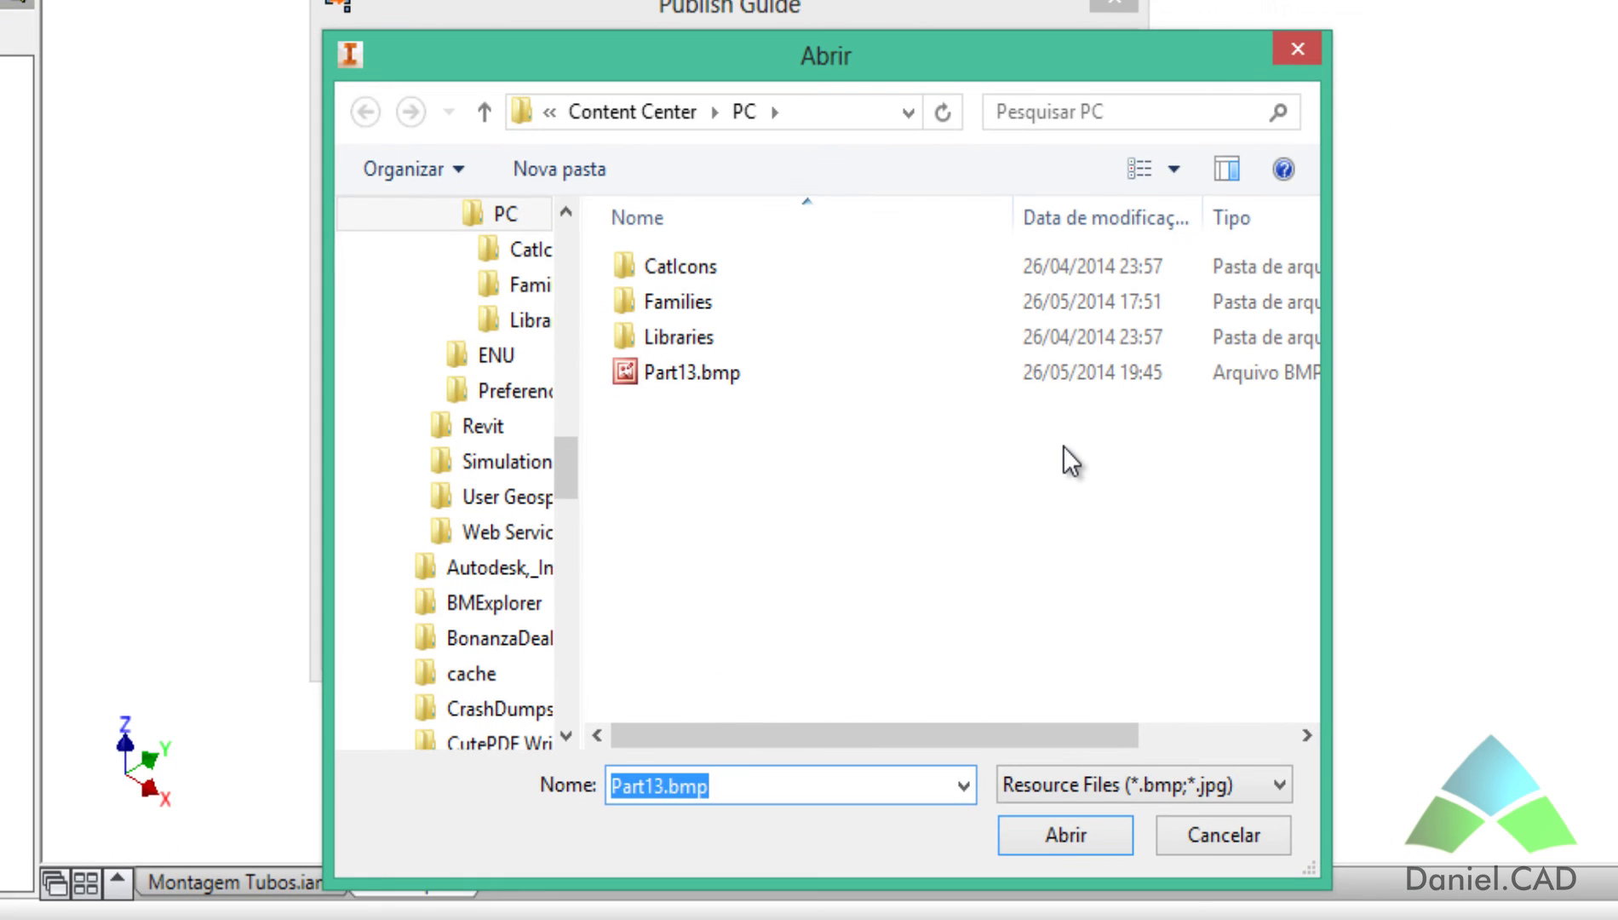
left_click(1297, 48)
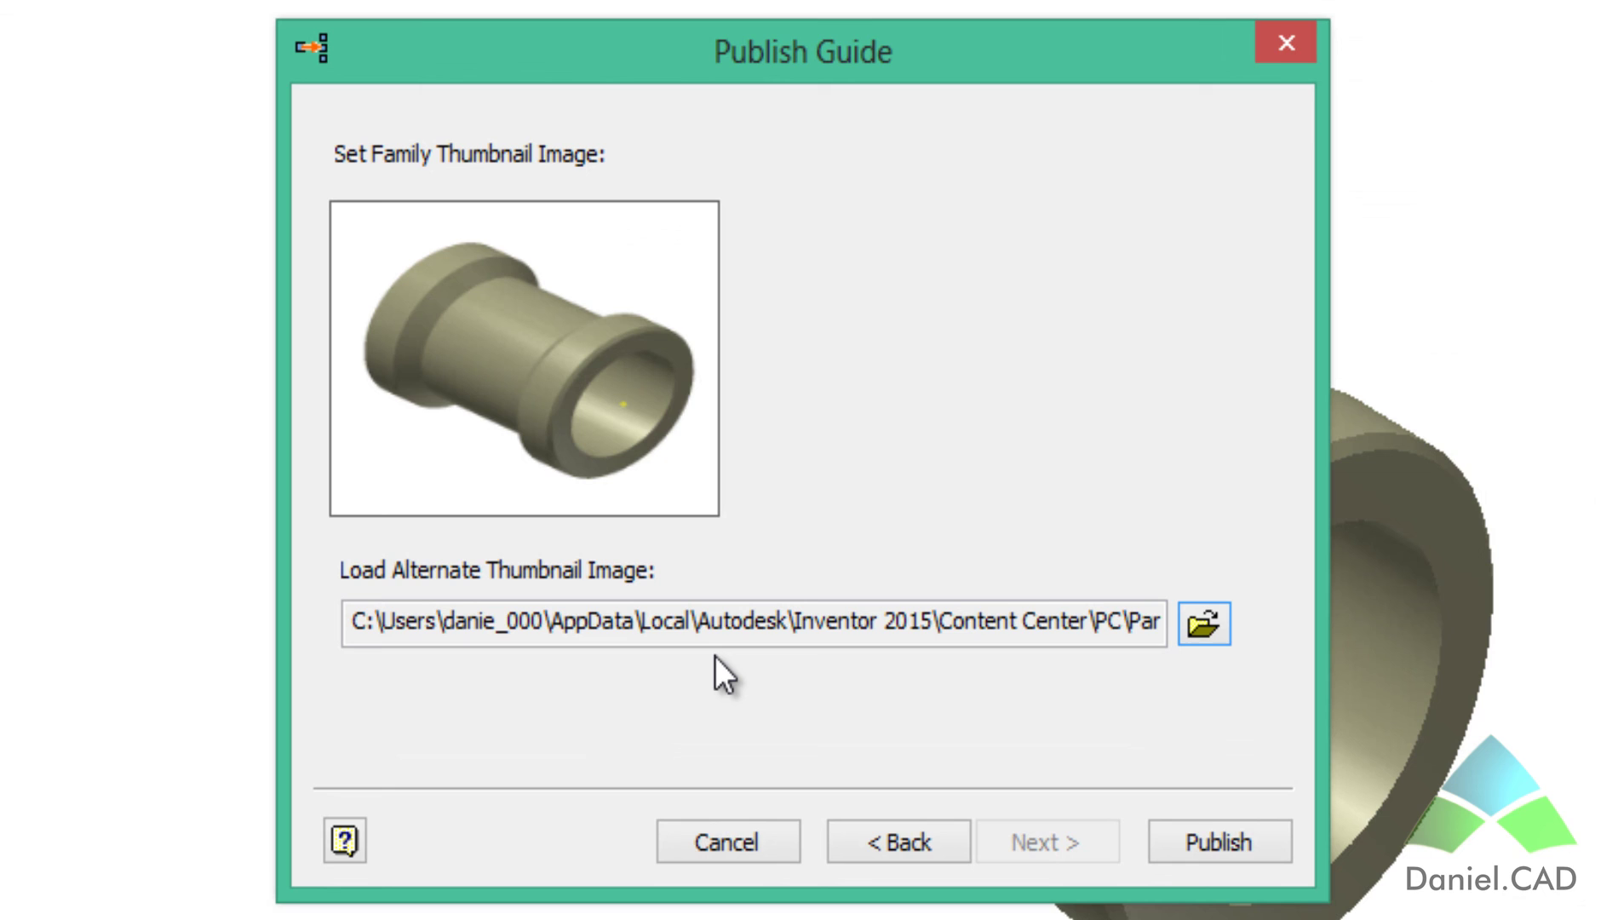
left_click(1210, 843)
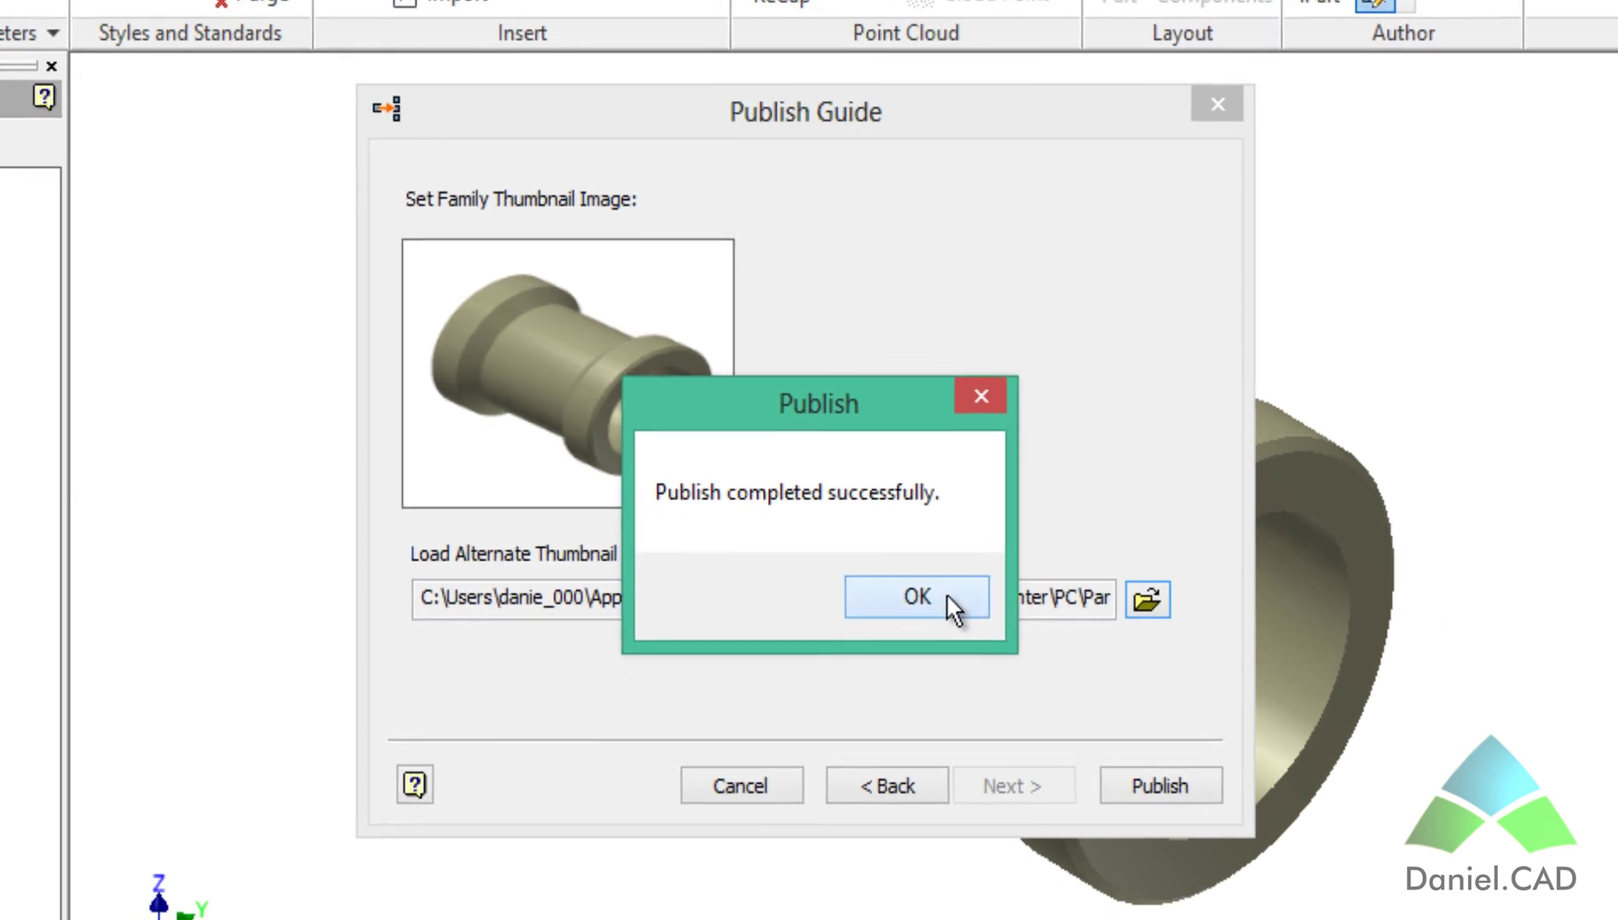
left_click(1001, 635)
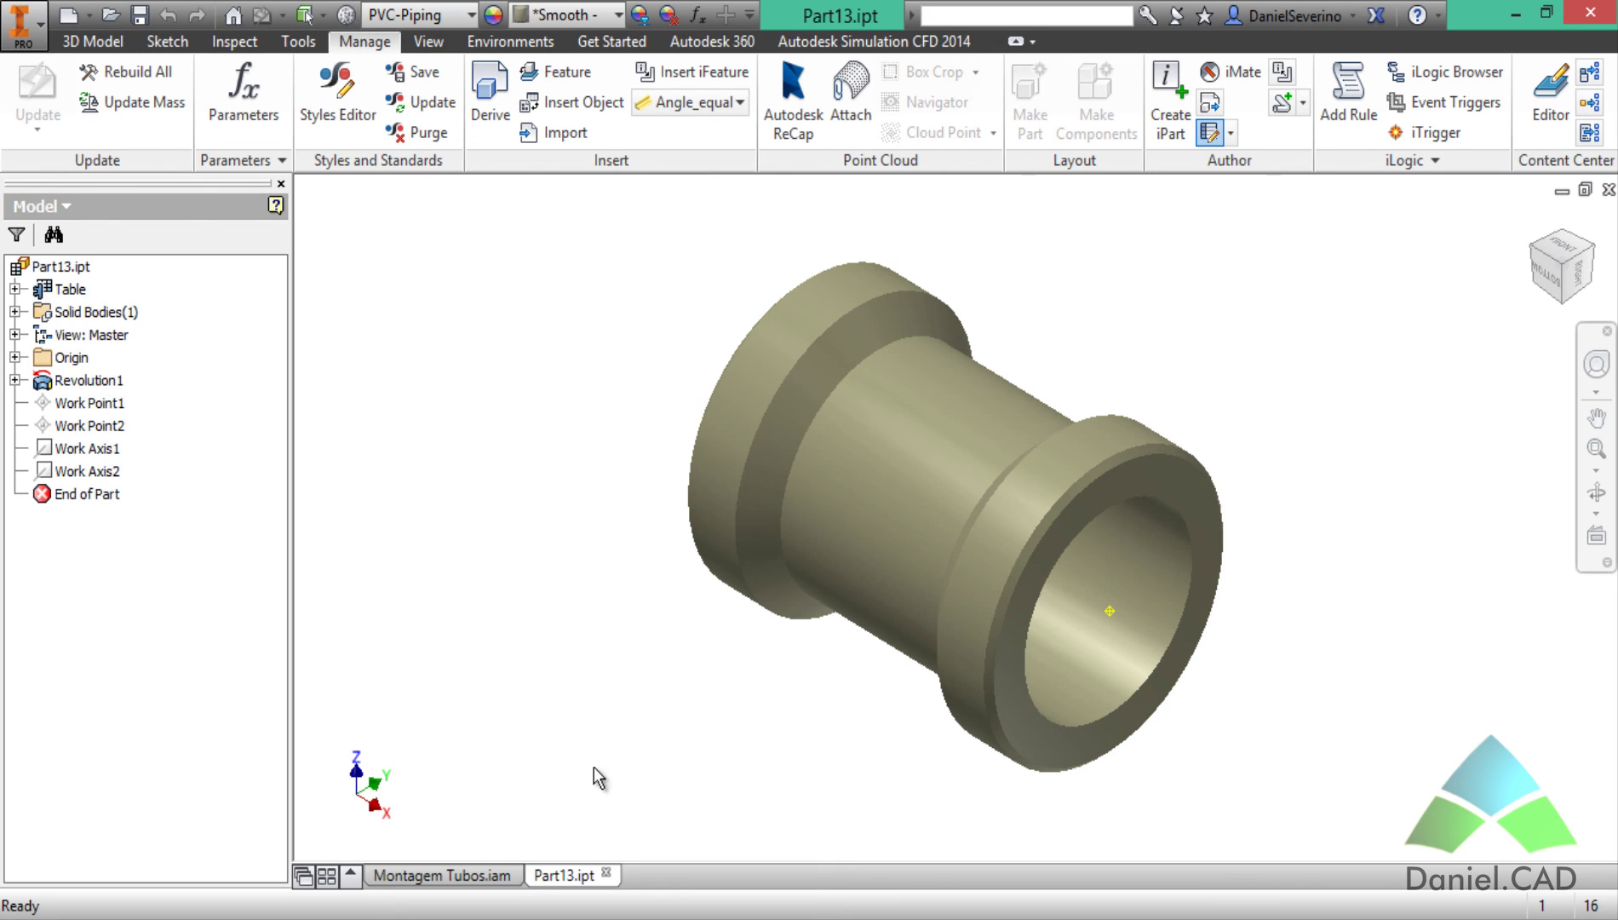
- Close the Part13.ipt part and activate Tube & Pipe Runs 03 for editing in the Montagem Tubos assembly
left_click(606, 874)
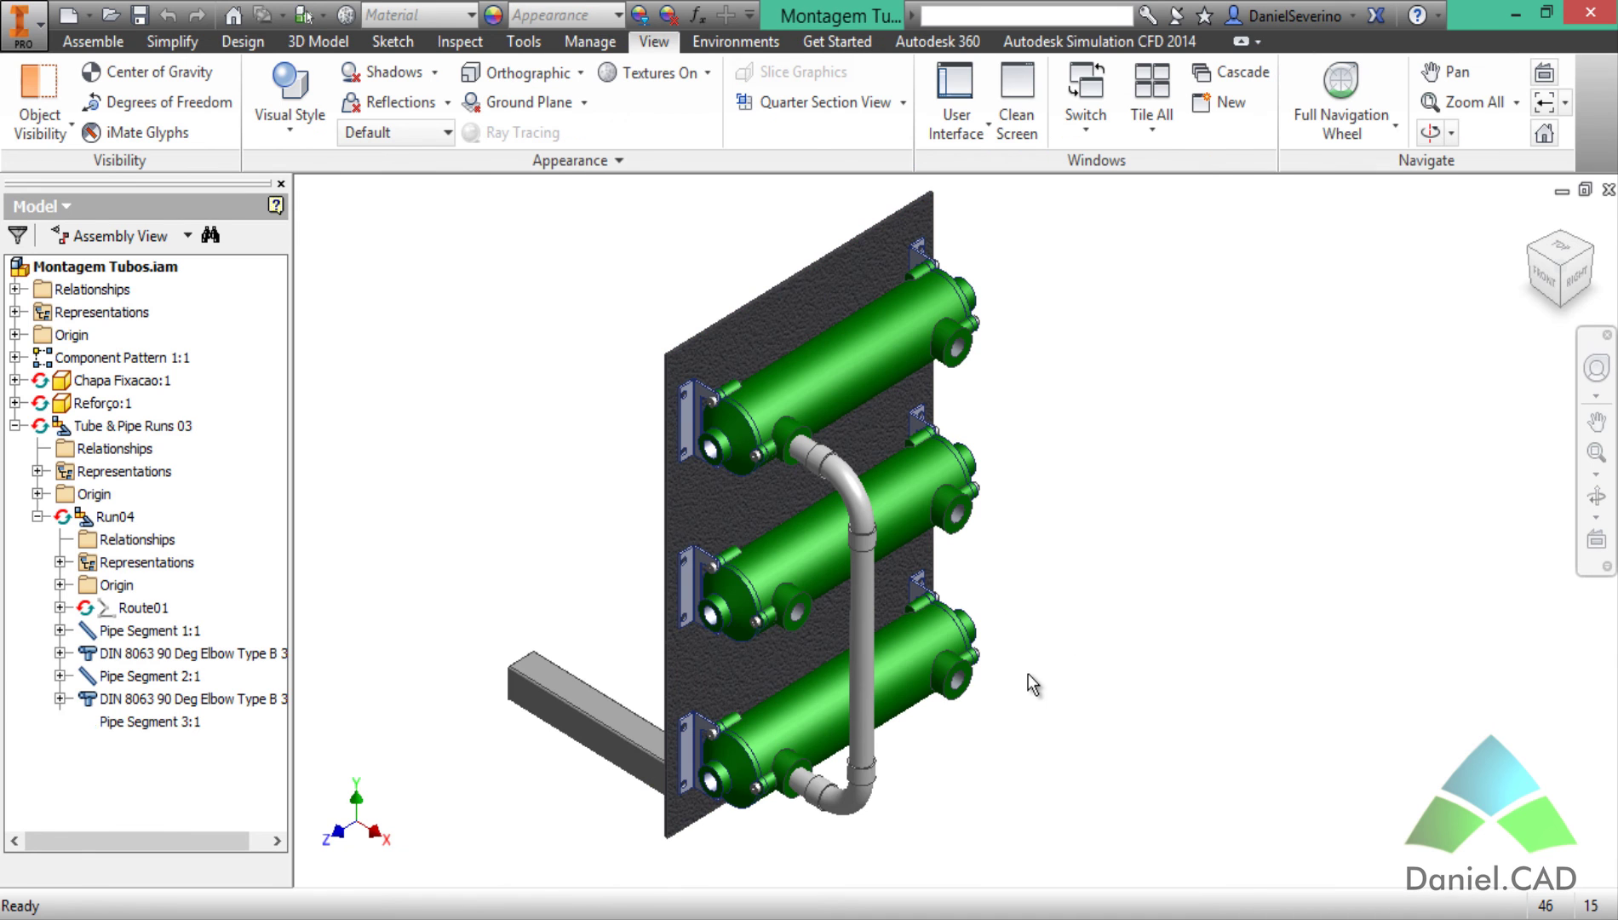
mouse_move(1109, 596)
middle_mouse_down()
mouse_move(1127, 560)
mouse_move(1139, 571)
mouse_move(1098, 581)
middle_mouse_up()
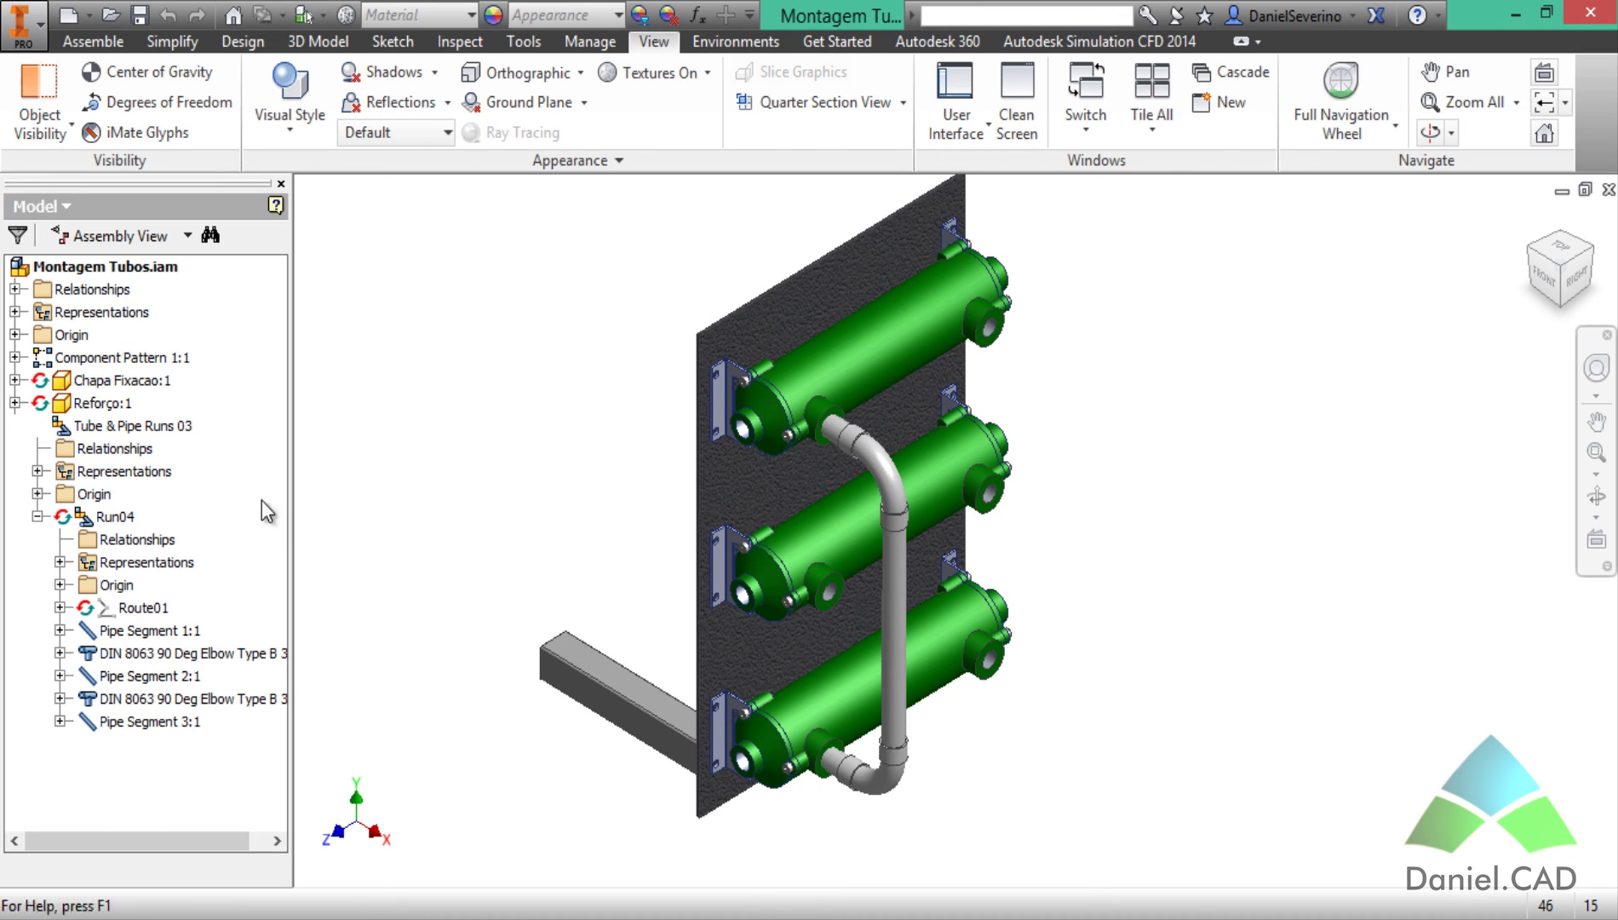
double_click(86, 426)
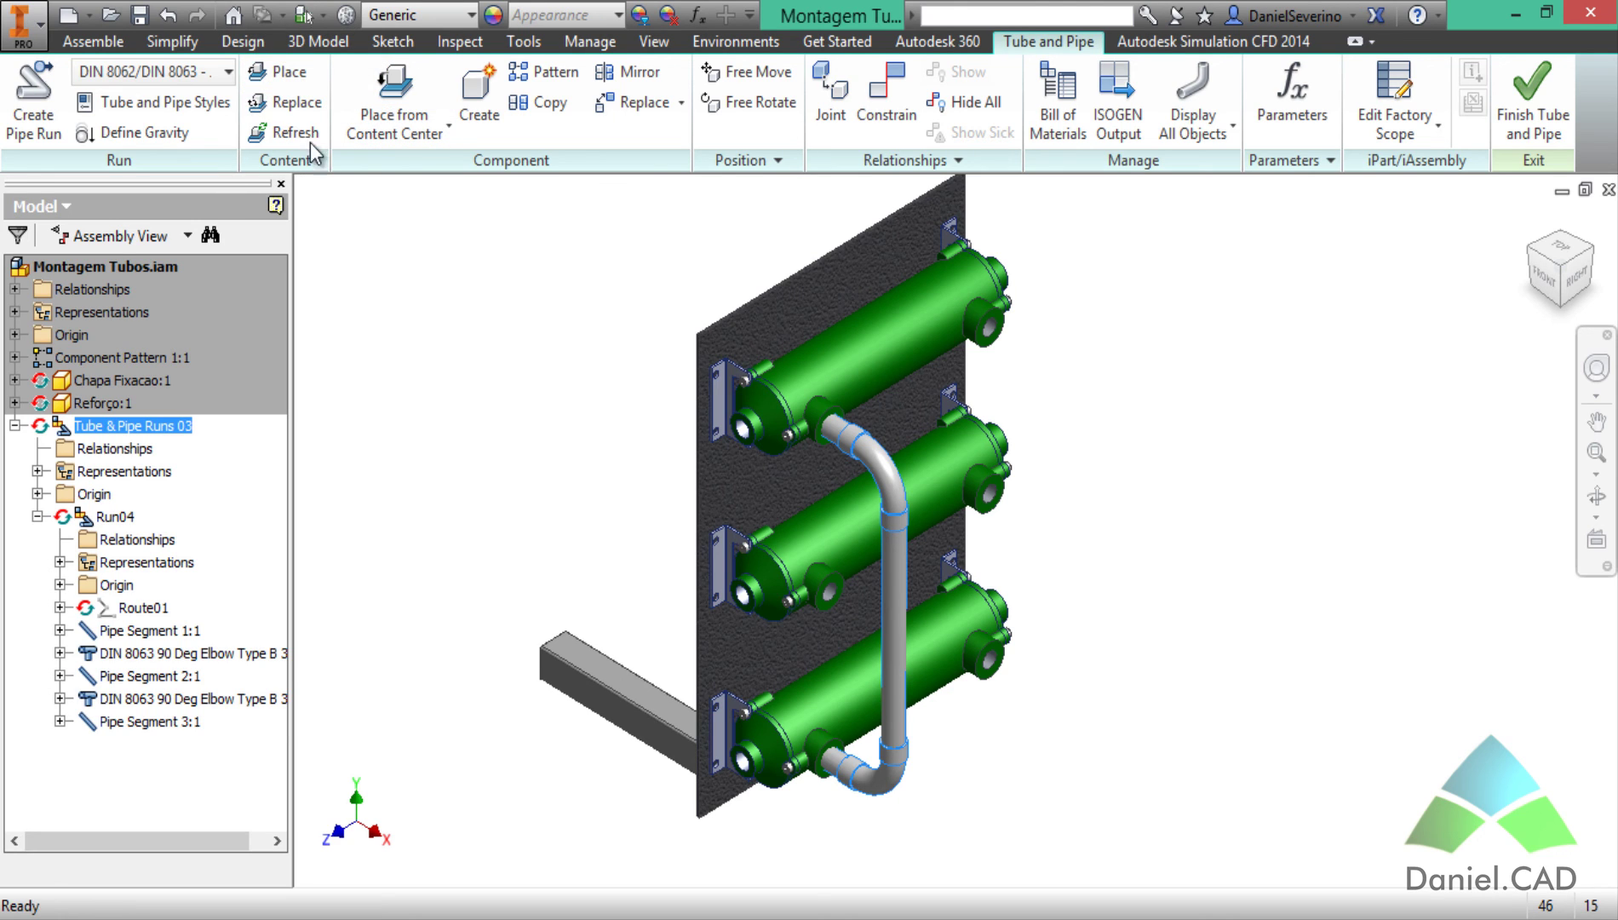
- Start placing a Content Center part, browse the Fittings categories, and open the Luva de Correr Tubo PVC family under Couplings
left_click(284, 73)
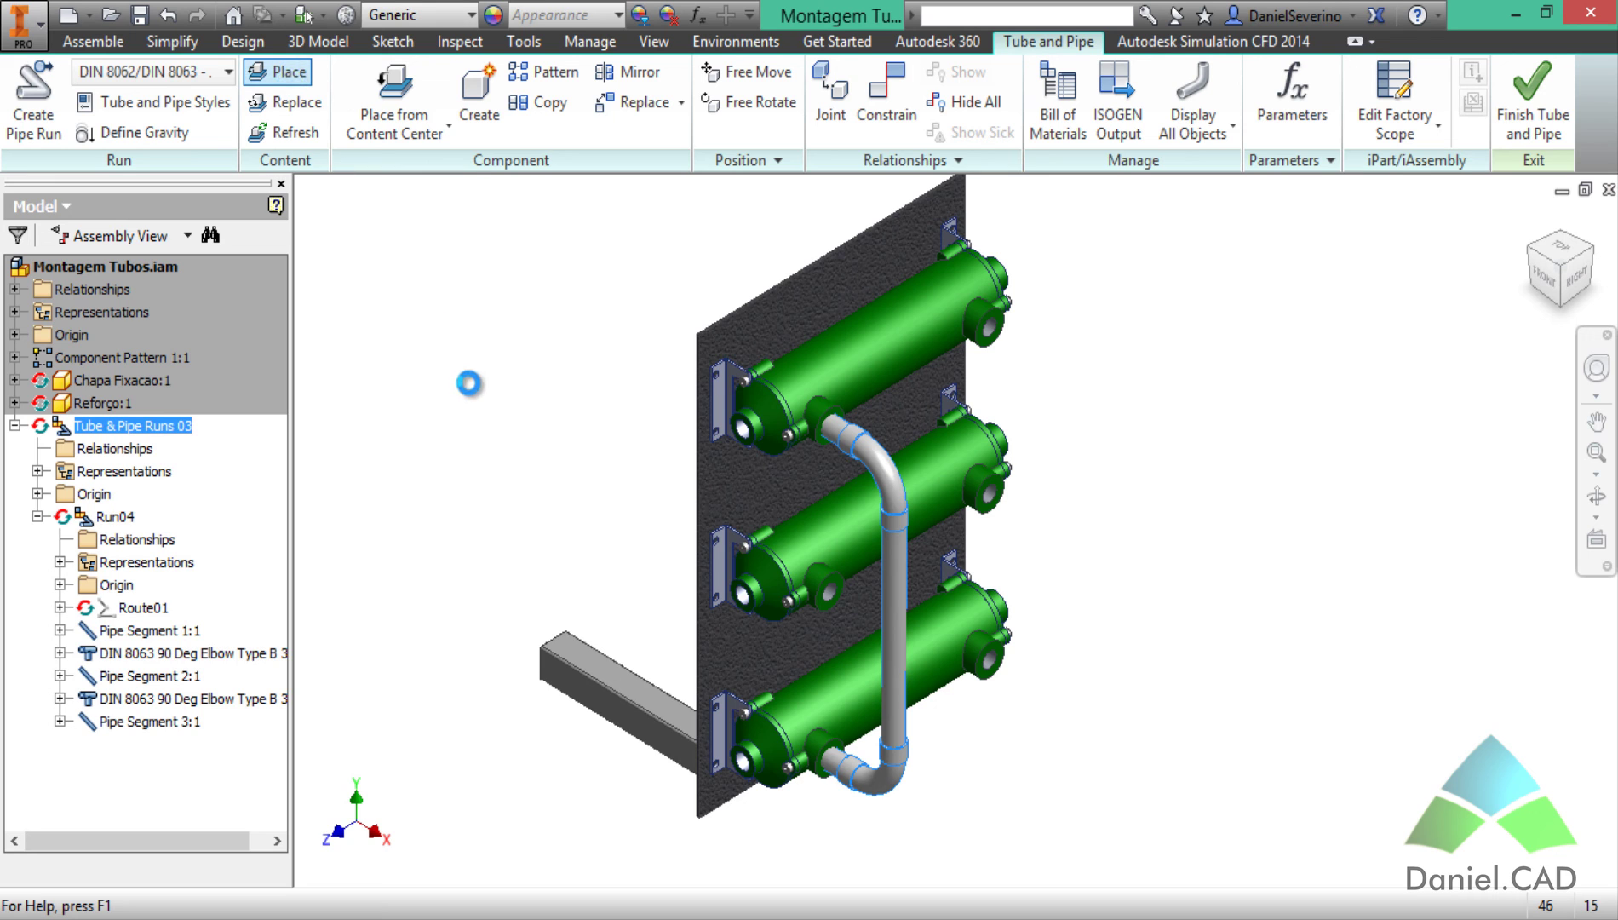
left_click(469, 386)
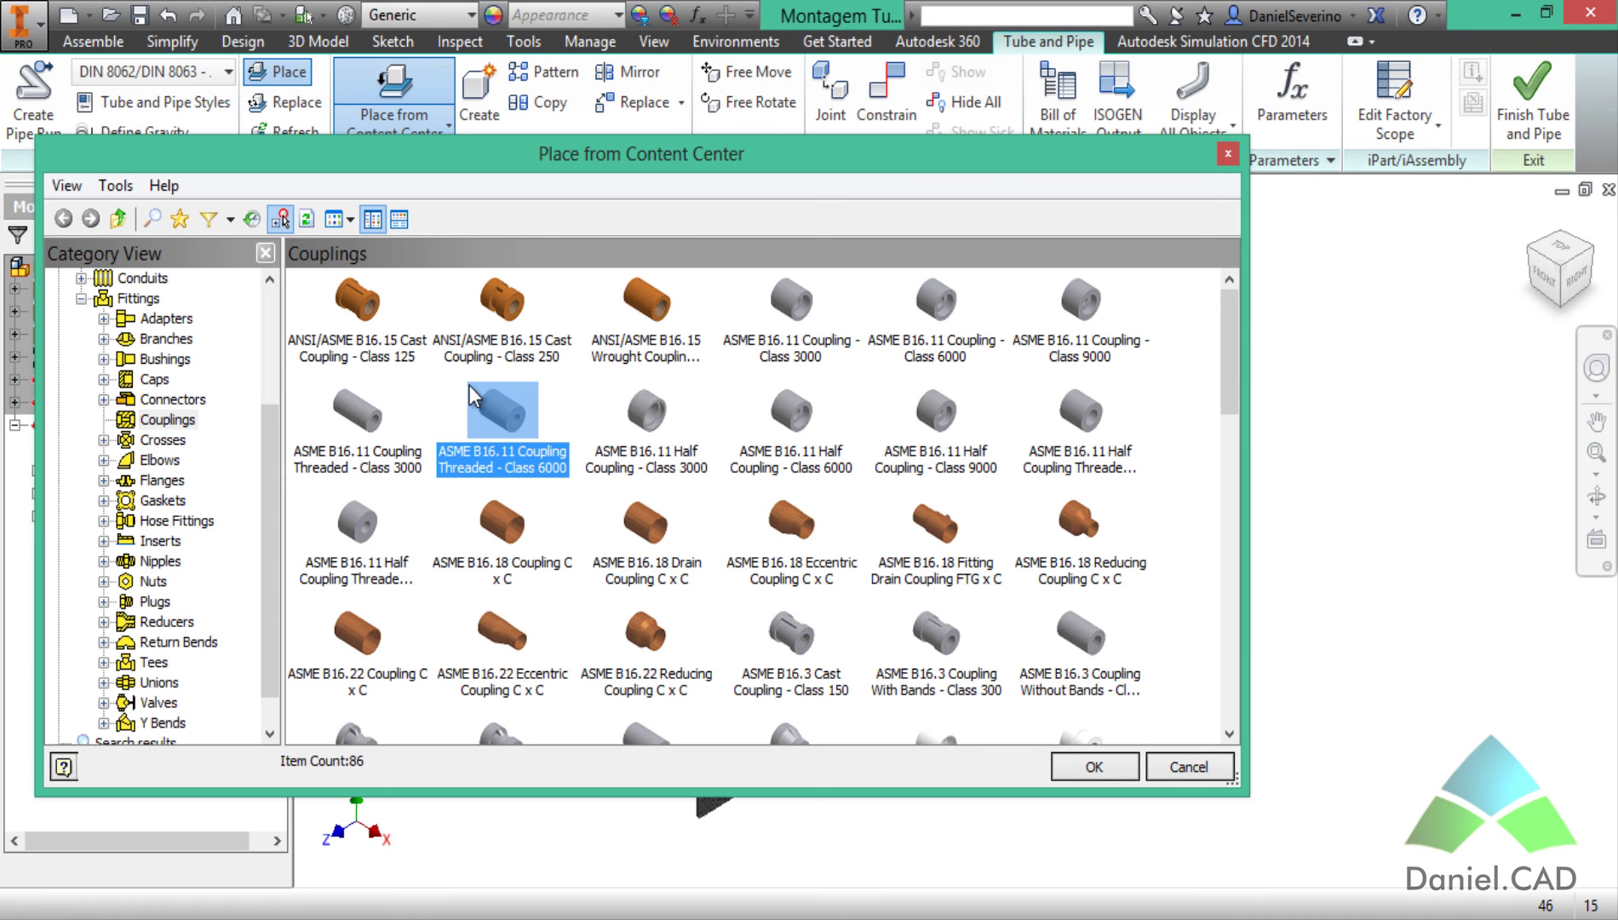
left_click(167, 321)
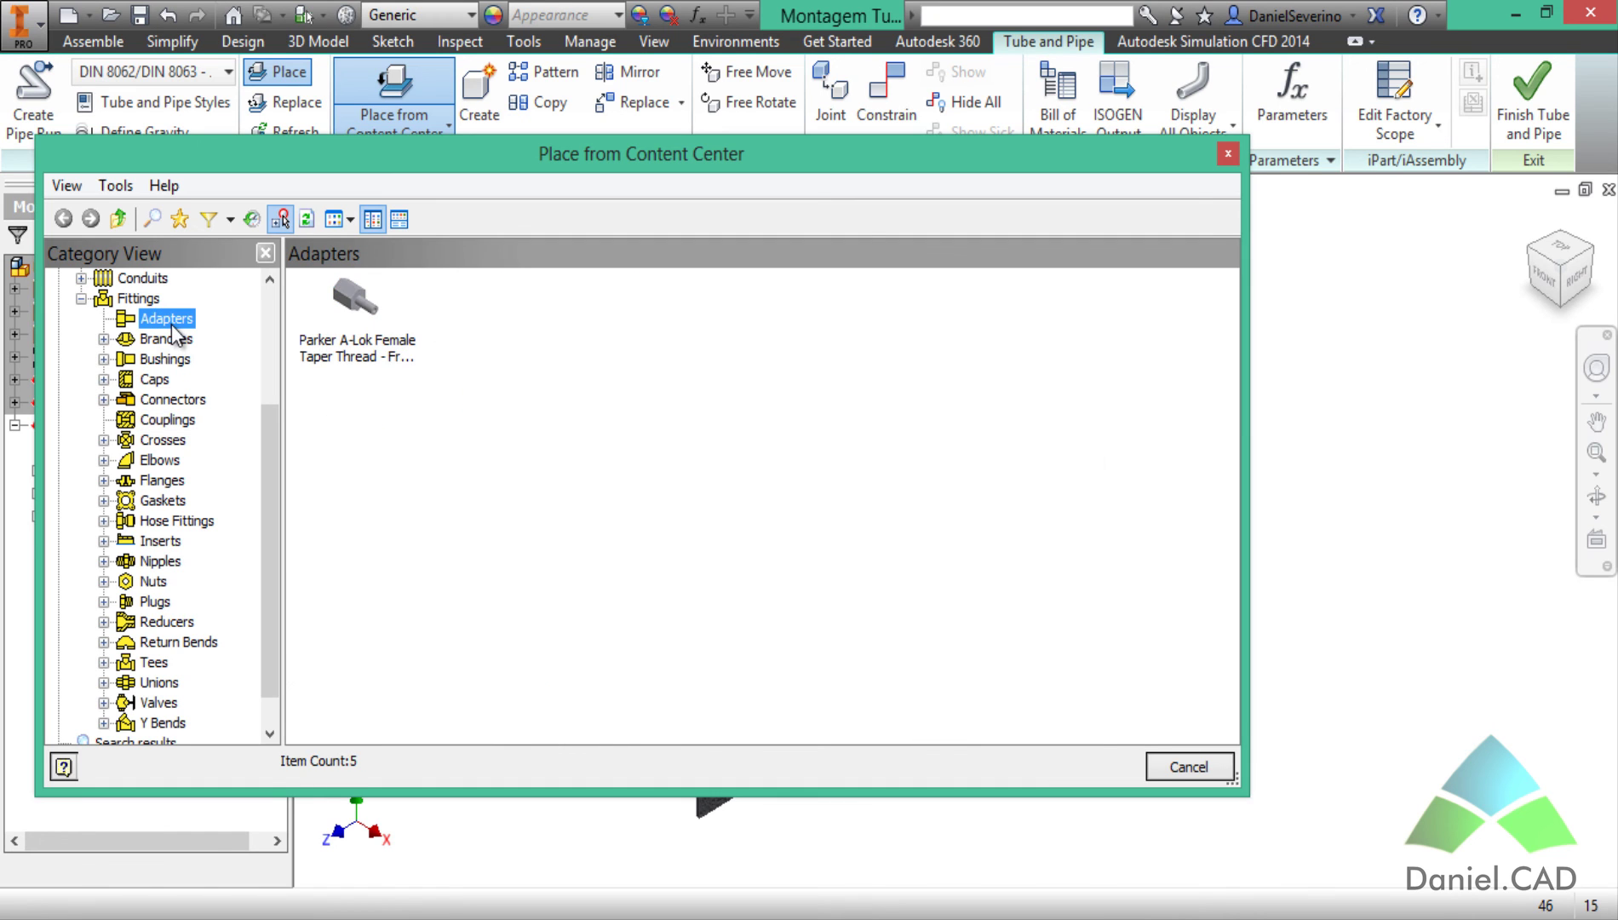
left_click(167, 339)
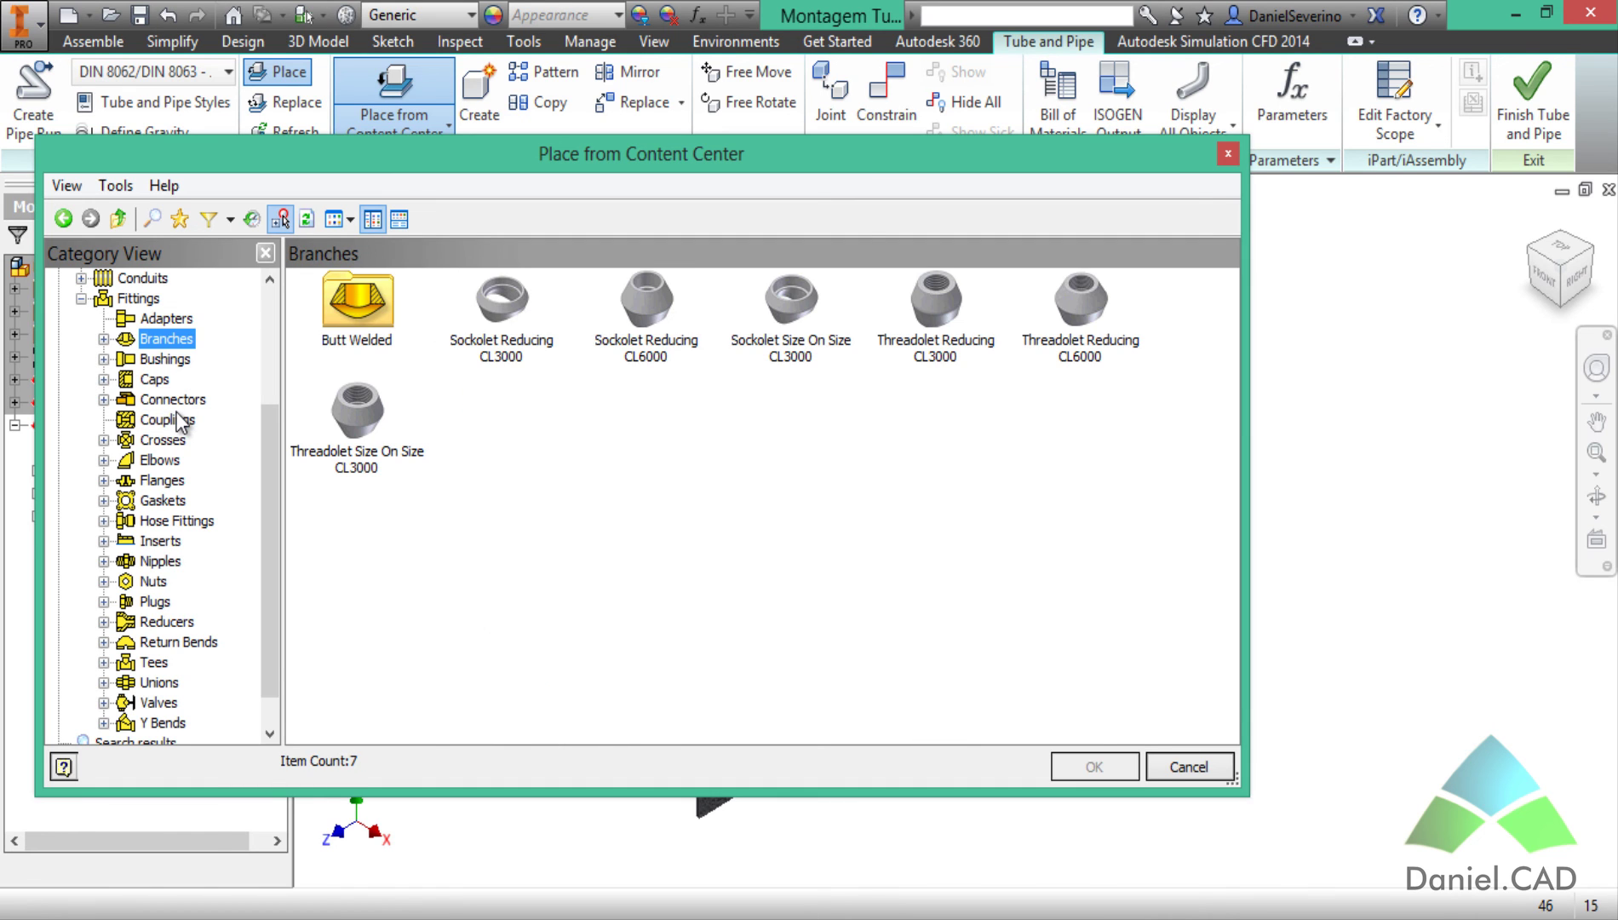
key("Down")
key("Down")
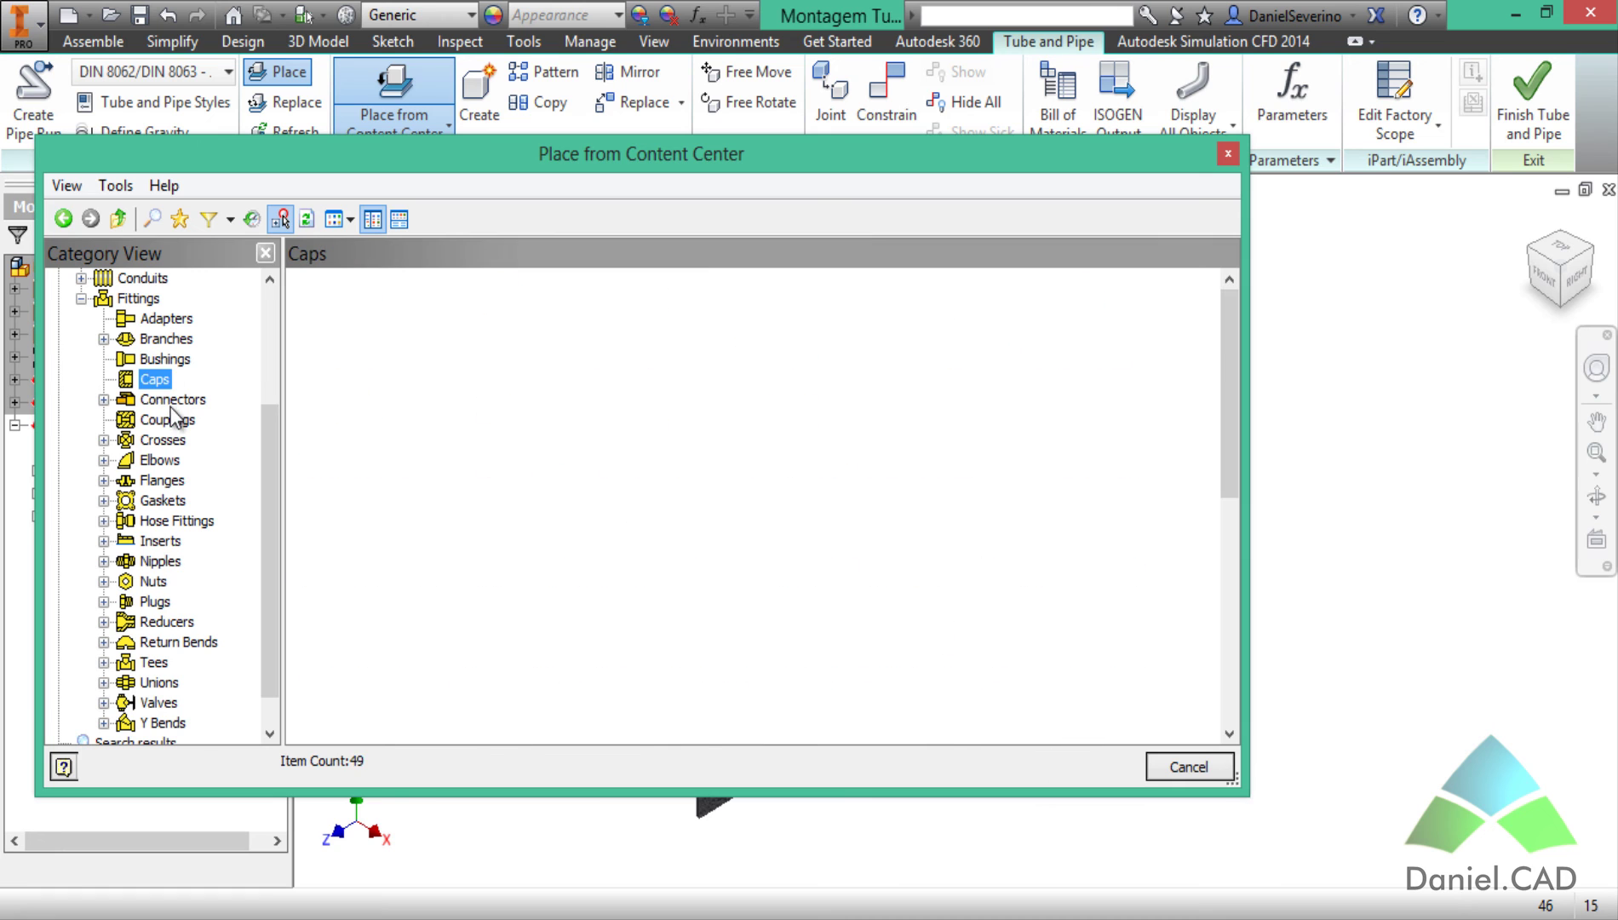
key("Down")
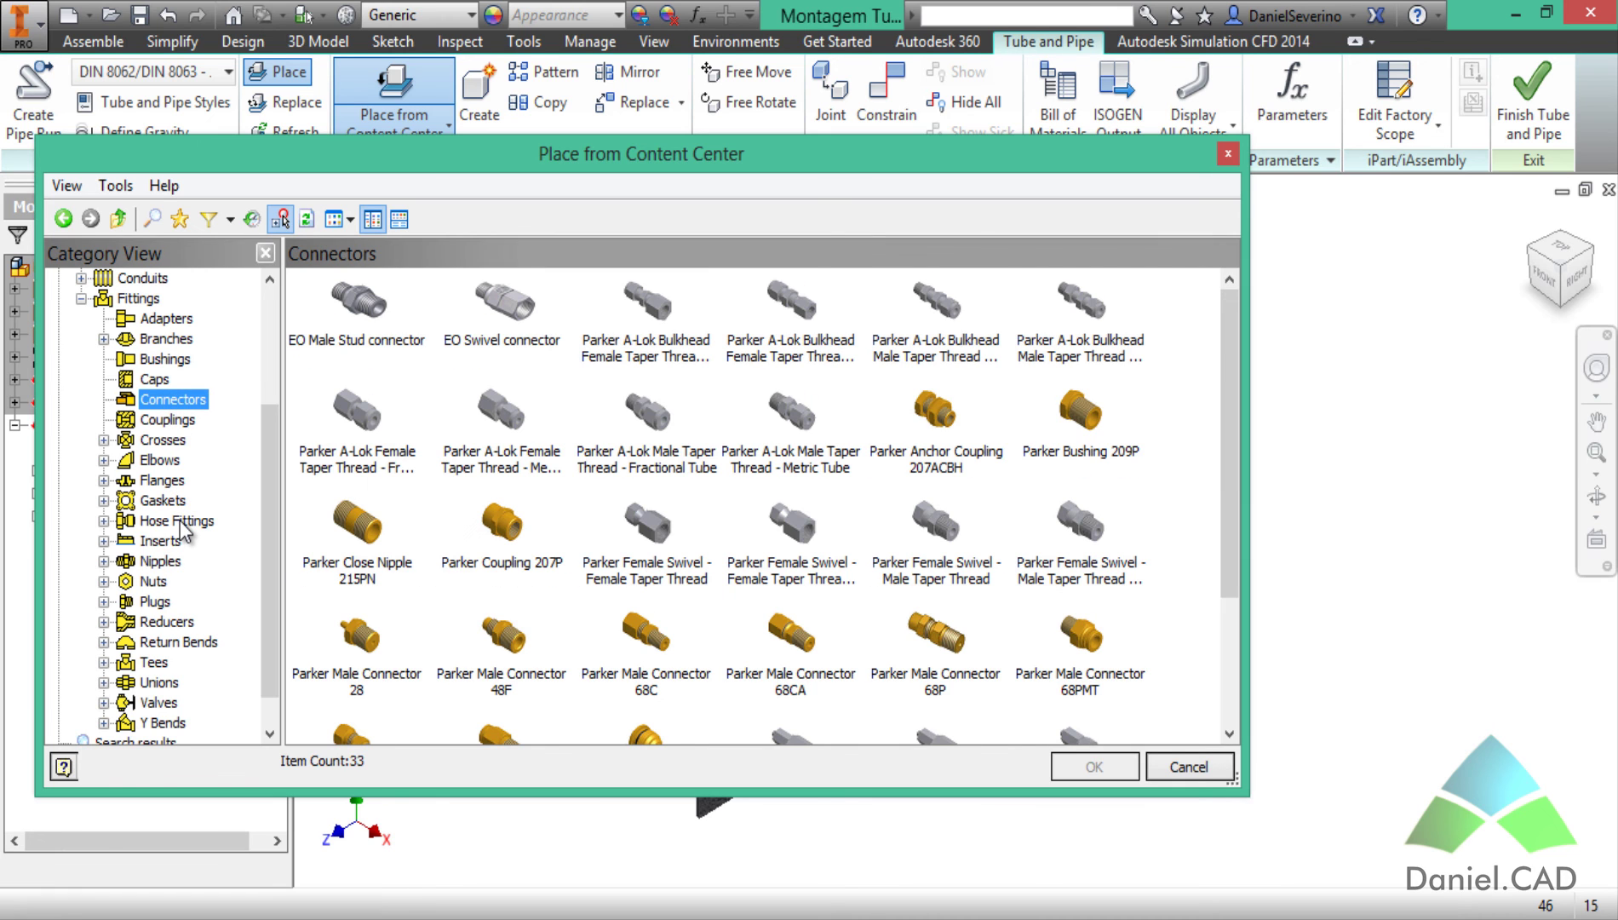
key("Down")
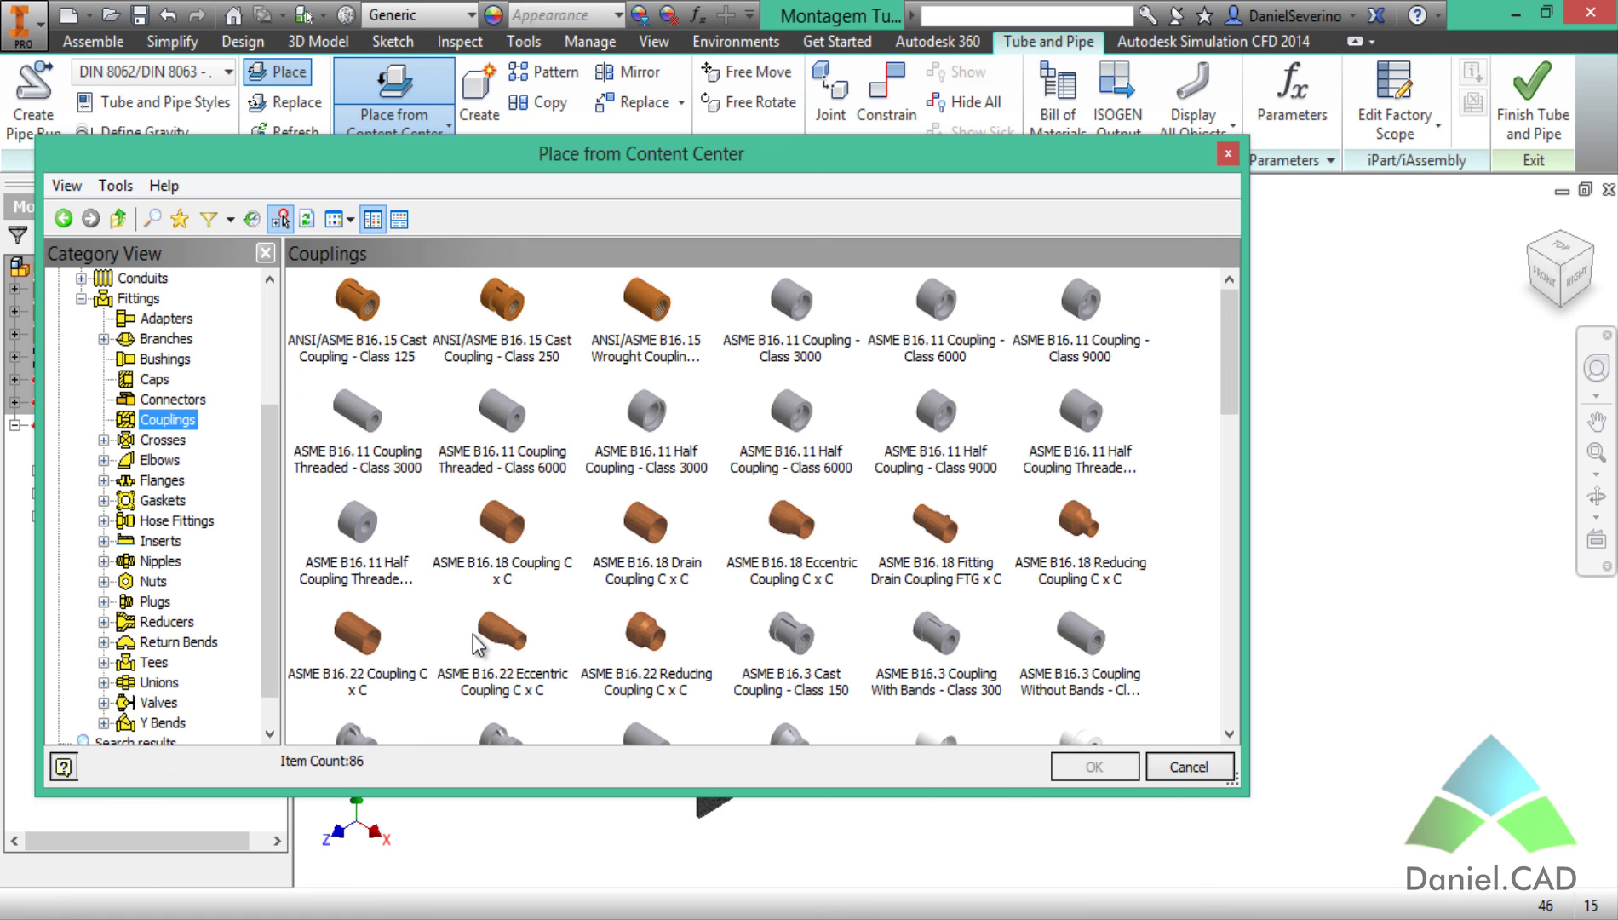
scroll(1238, 327, "down", 1)
left_click_drag(1237, 328, 1247, 645)
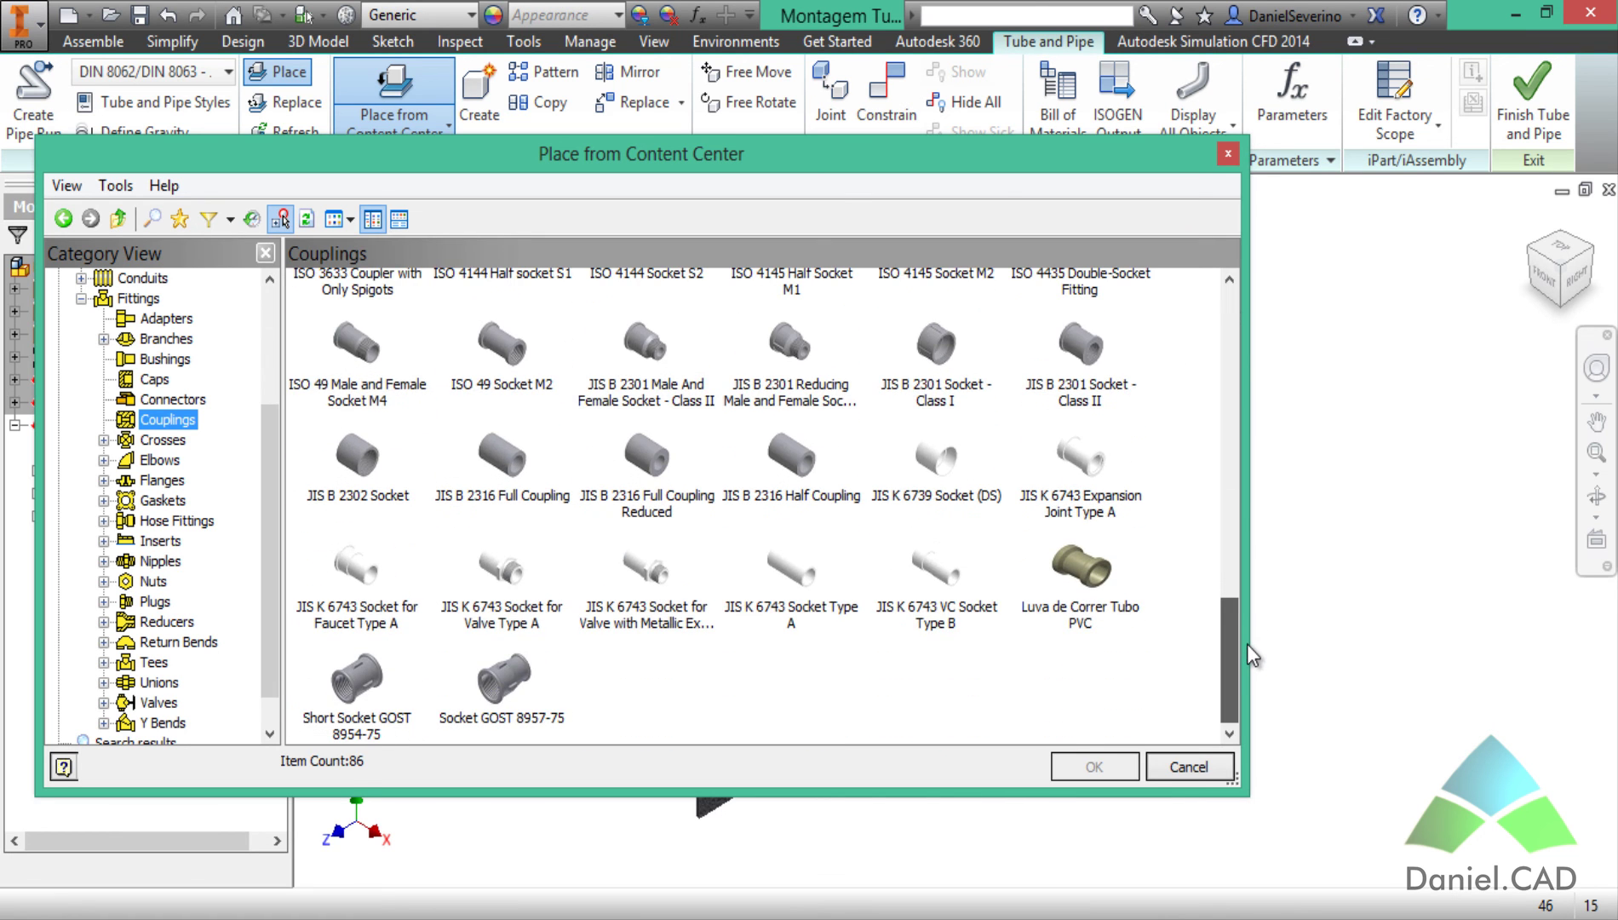
left_click(1100, 613)
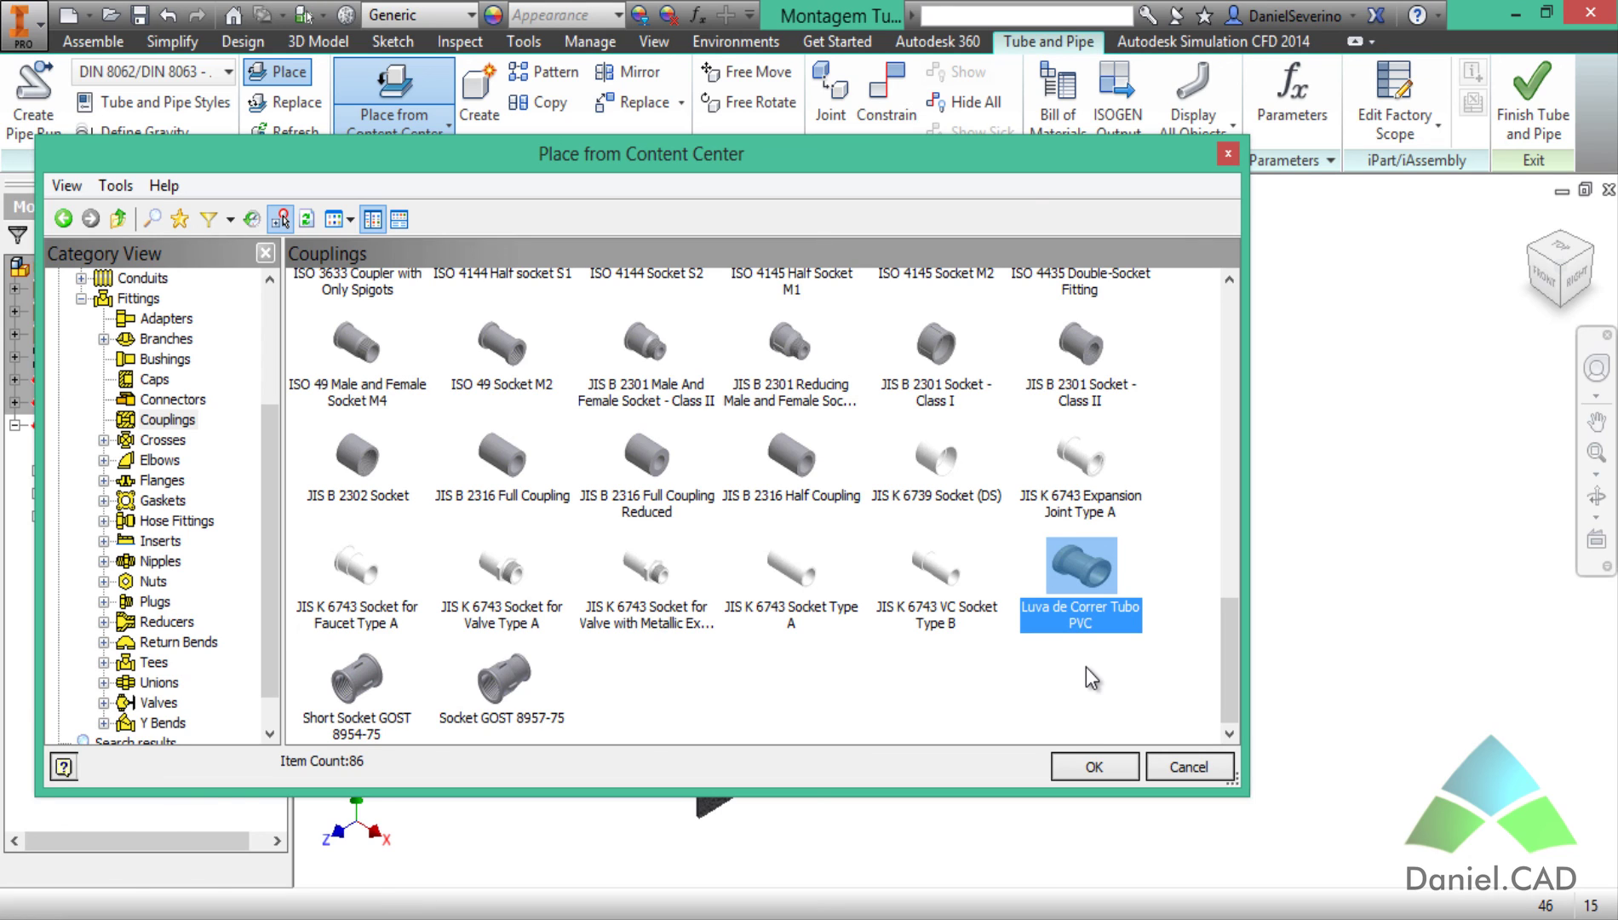
left_click(1087, 766)
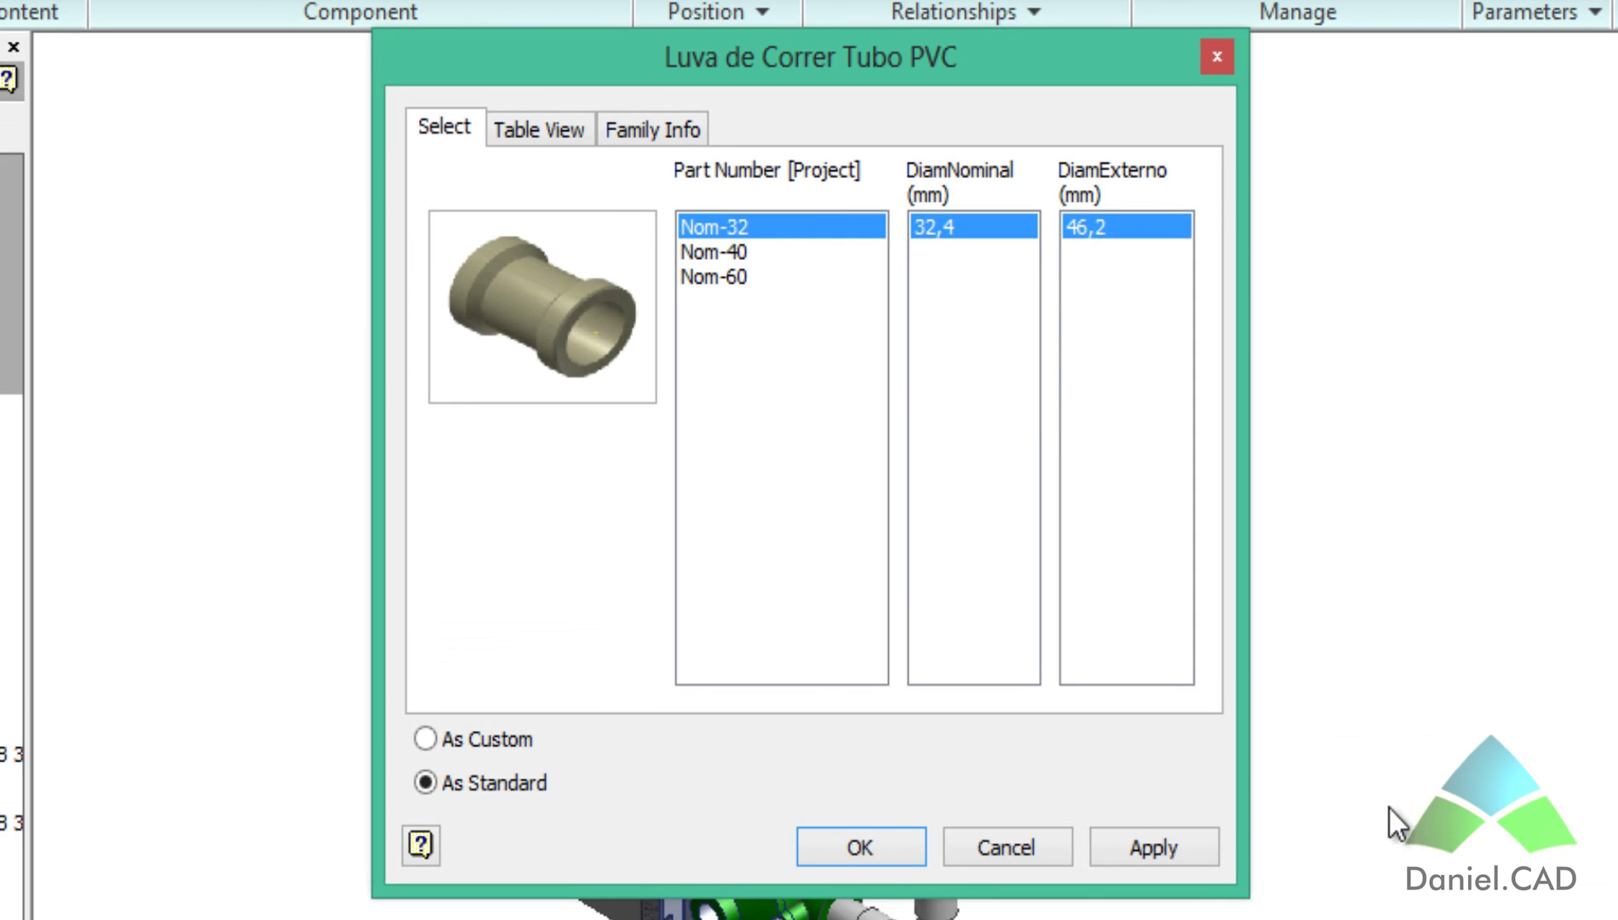
- Compare the Nom-32, Nom-40 and Nom-60 sizes of the coupling and choose Nom-32 as a standard part for placement
left_click(737, 254)
left_click(730, 309)
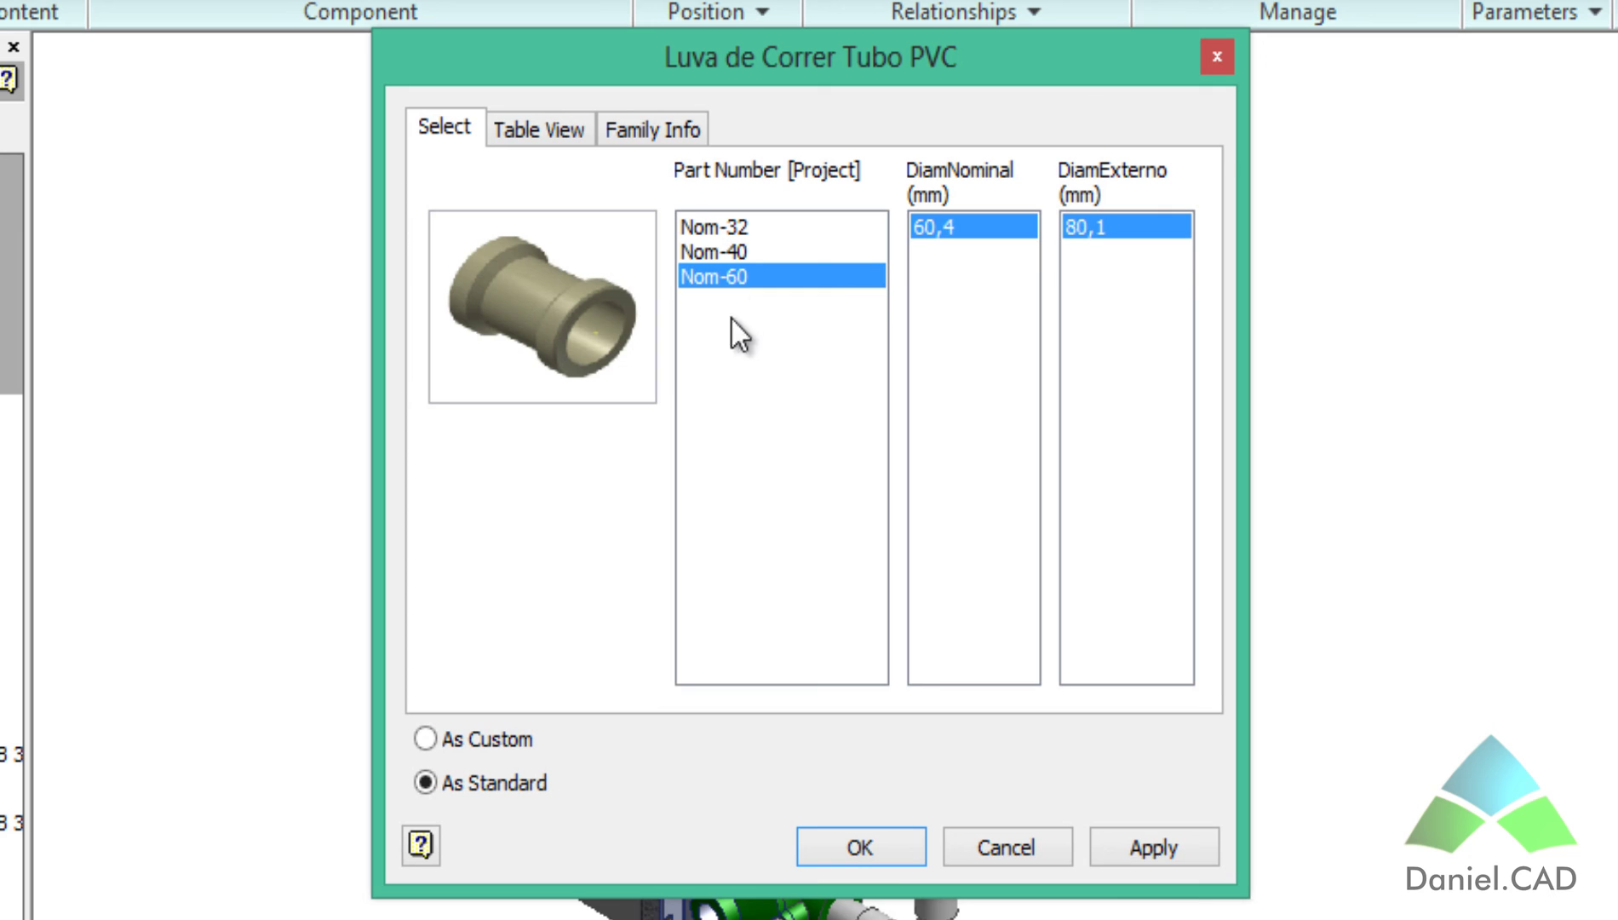
left_click(736, 232)
left_click(739, 251)
left_click(742, 279)
left_click(738, 228)
left_click(739, 252)
left_click(740, 281)
left_click(724, 236)
left_click(887, 836)
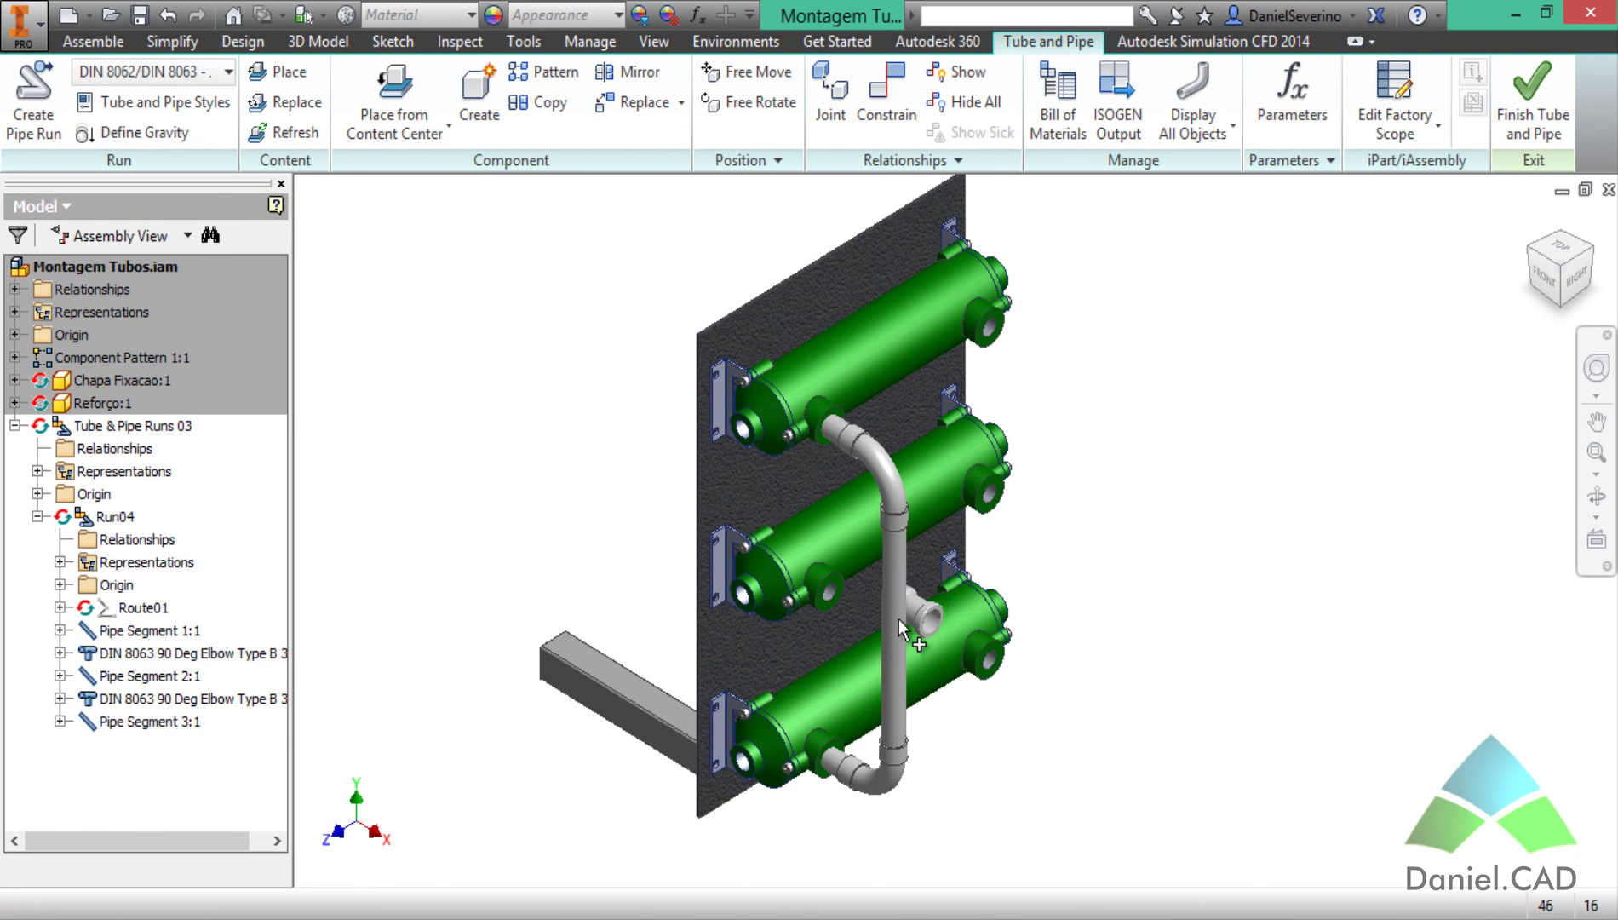
- Insert the coupling midway along the vertical pipe segment between the two elbows and accept its default orientation
scroll(955, 597, "up", 2)
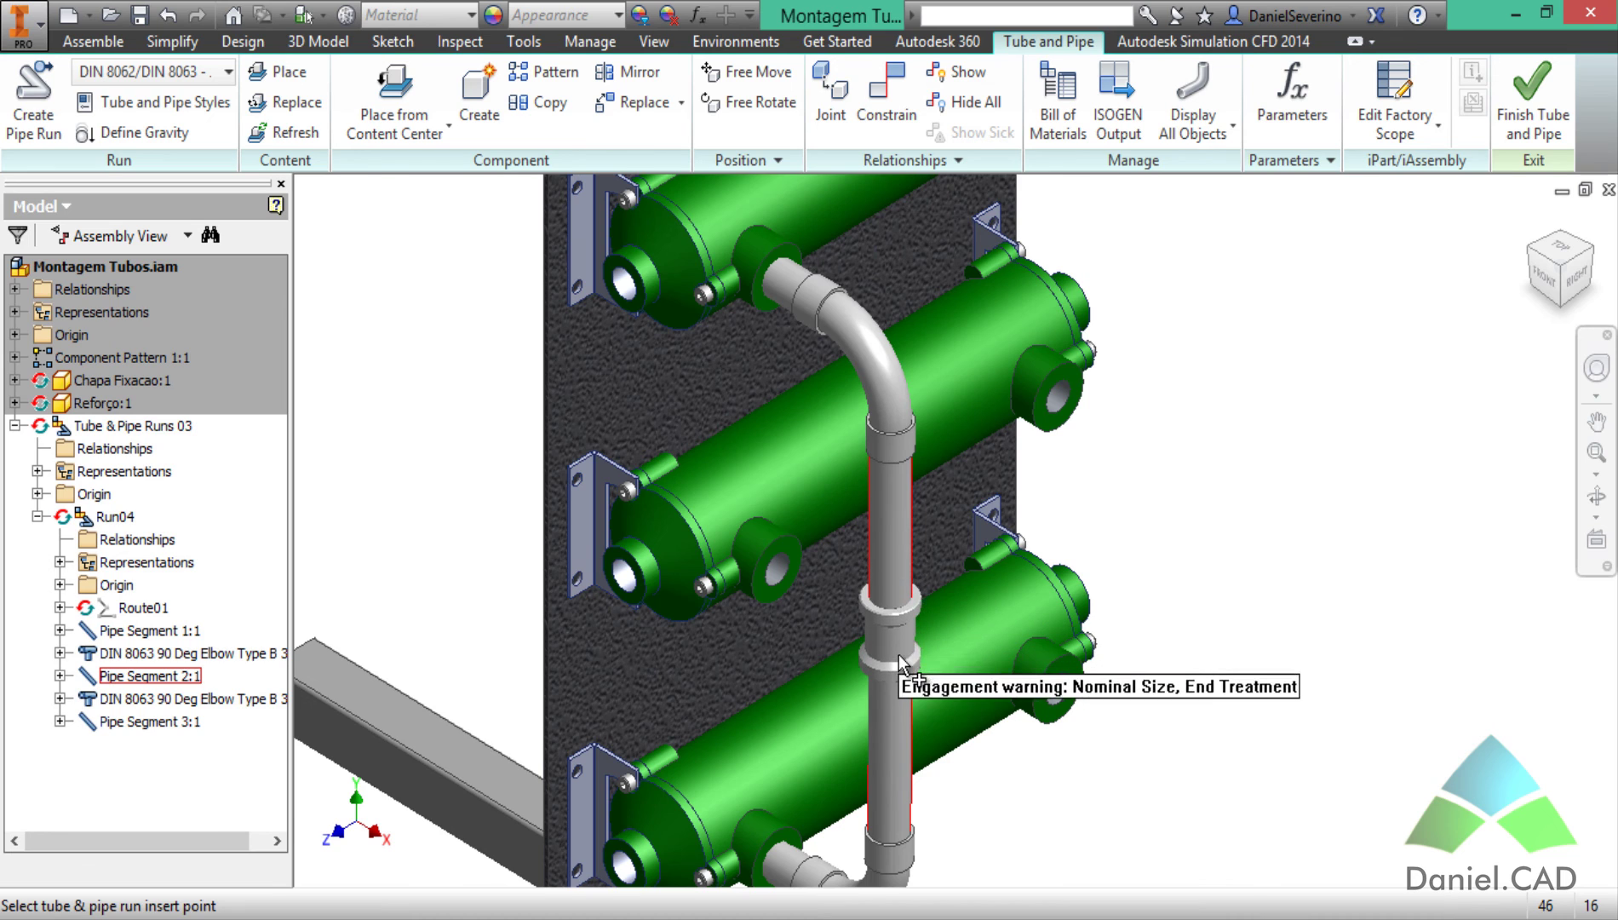
left_click(898, 638)
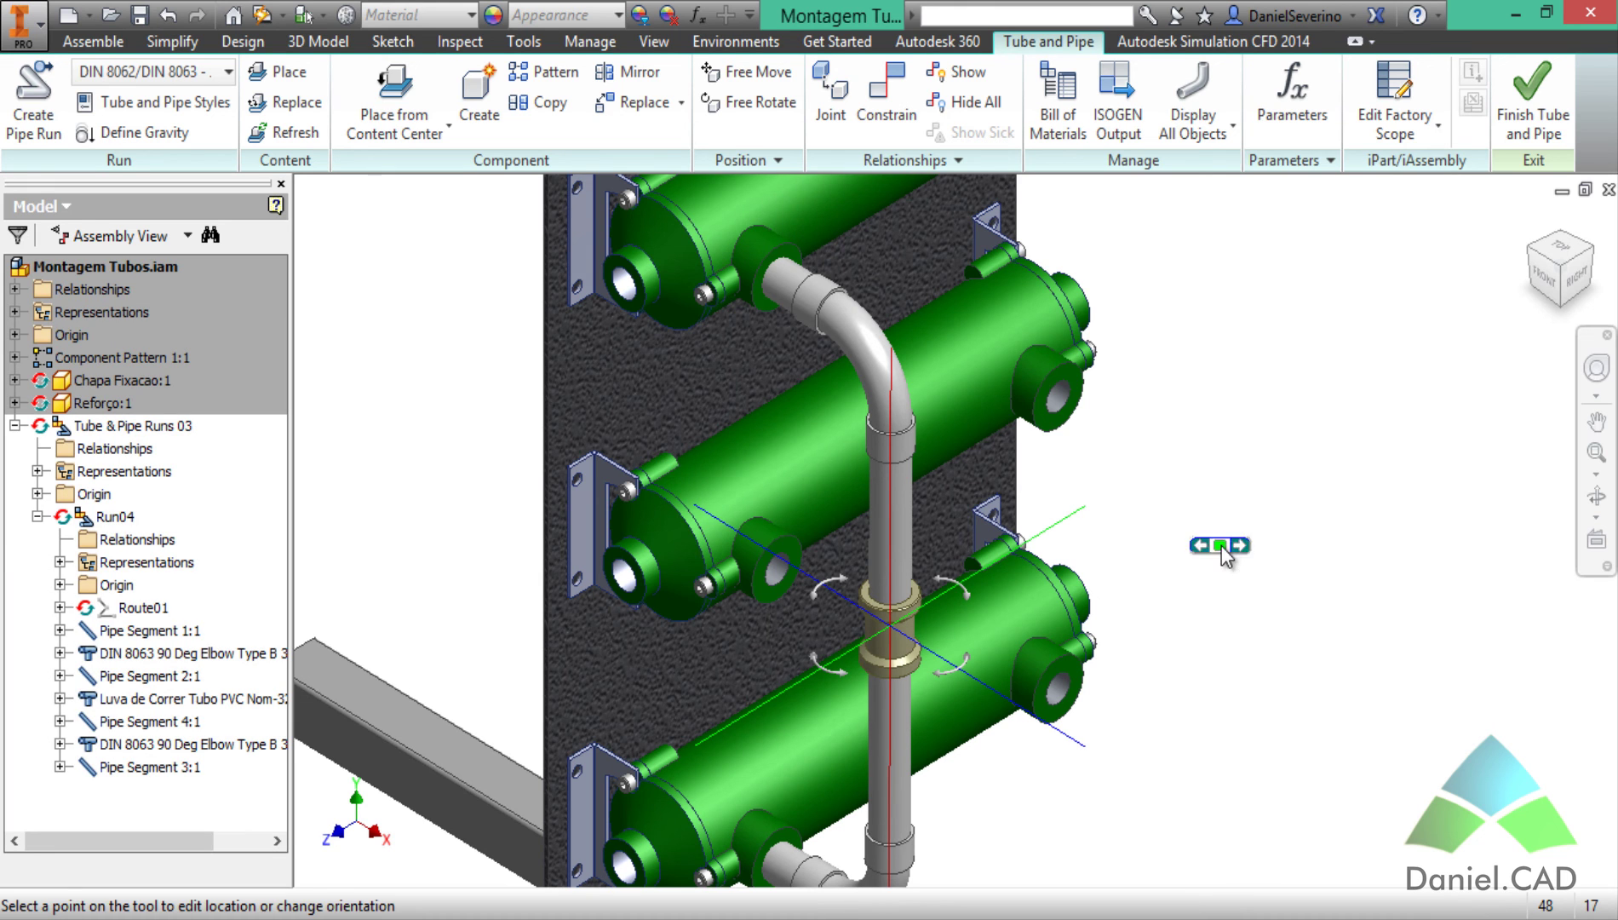
left_click(1218, 558)
- Open the pipe segment above the coupling for editing, examine its engagement in the coupling from the front, and return to the run
left_click(1538, 289)
middle_click_drag(1210, 308, 1193, 420)
scroll(1192, 420, "down", 3)
left_click(964, 419)
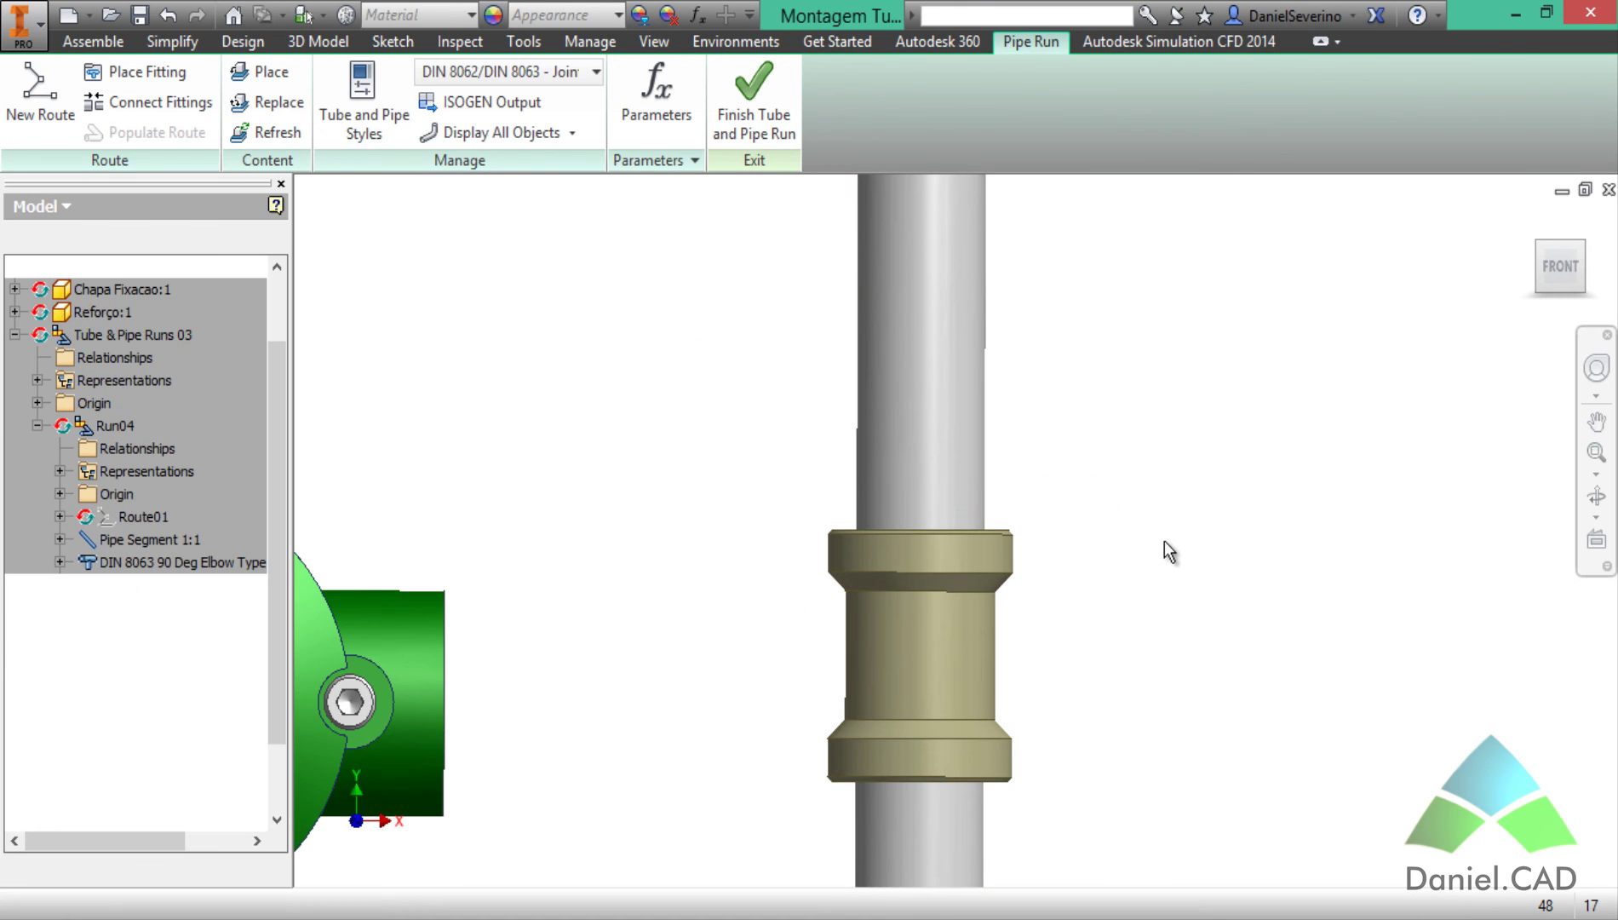
double_click(971, 609)
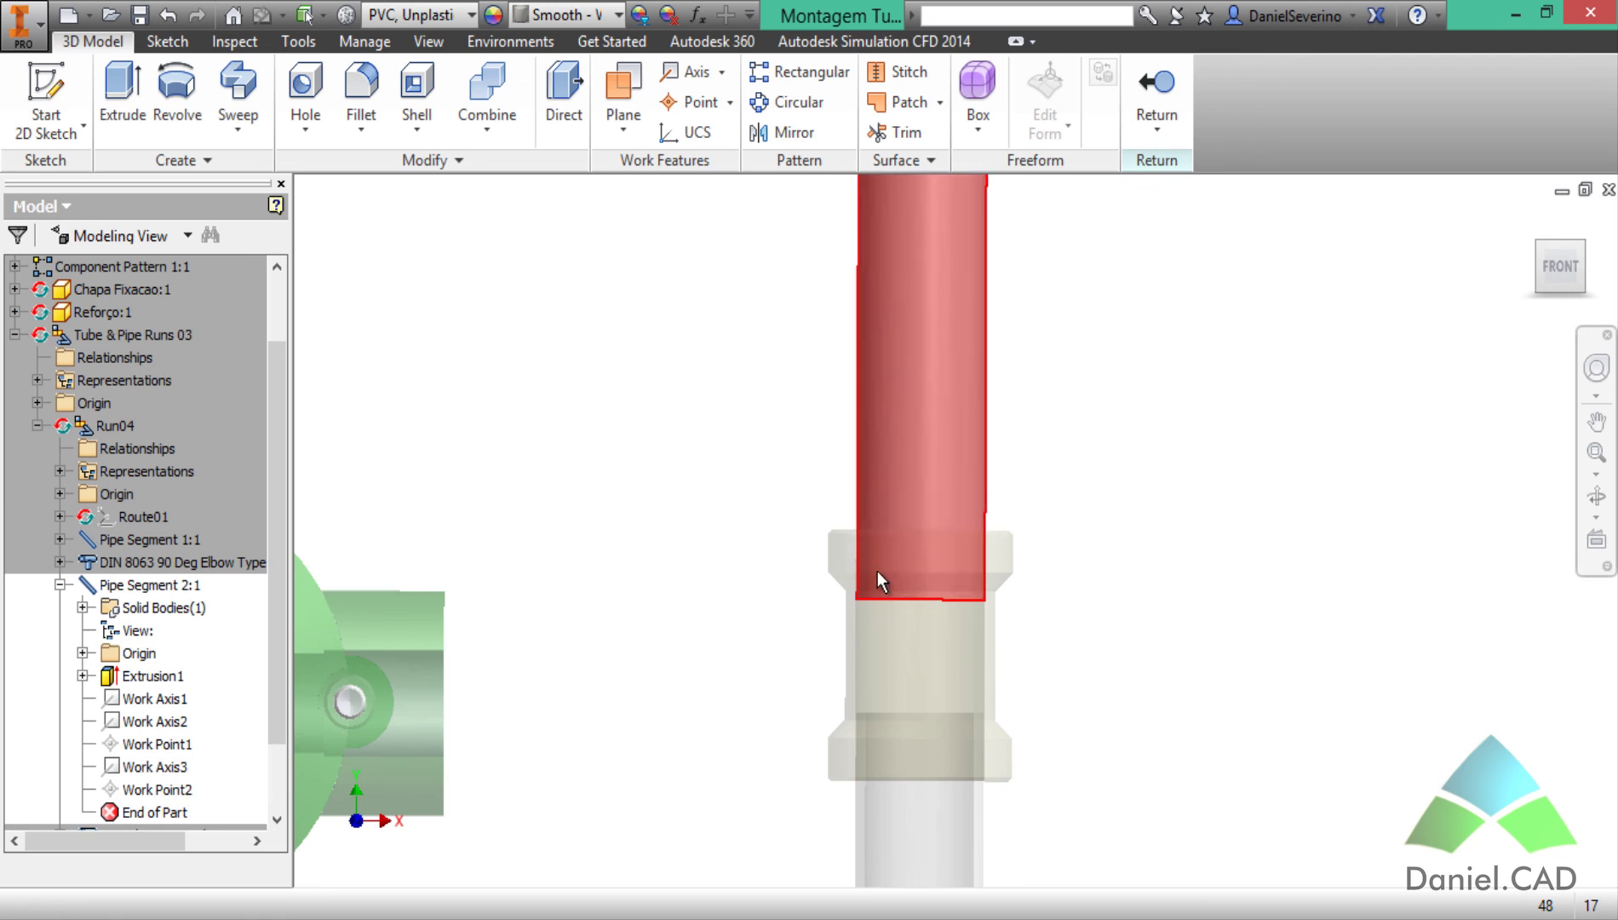
scroll(1174, 562, "up", 5)
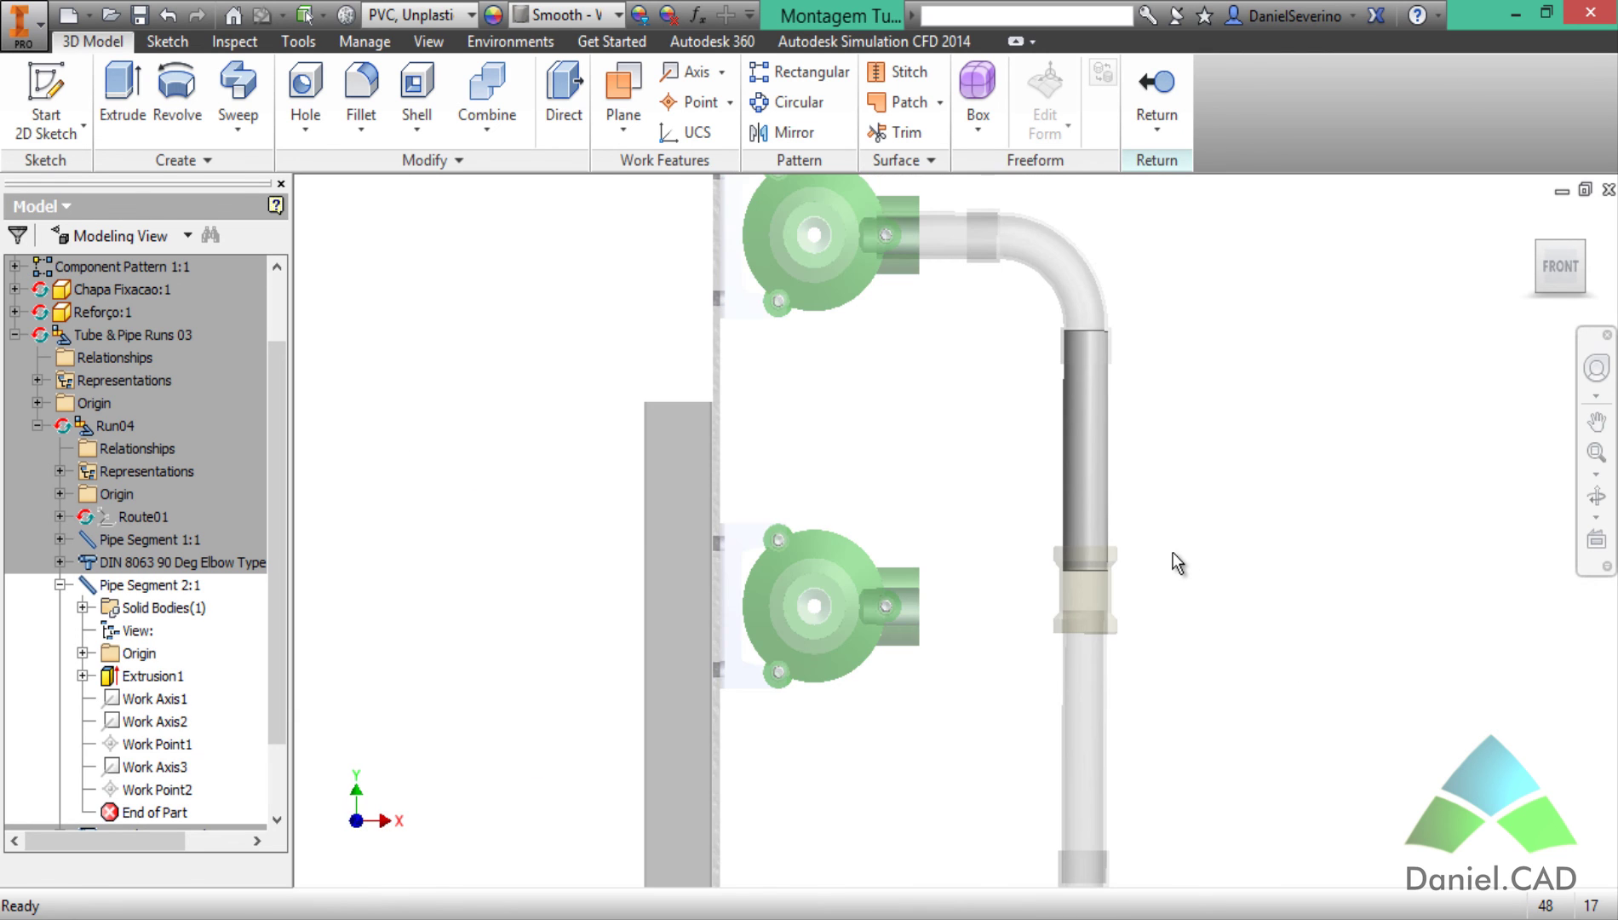
scroll(867, 513, "down", 4)
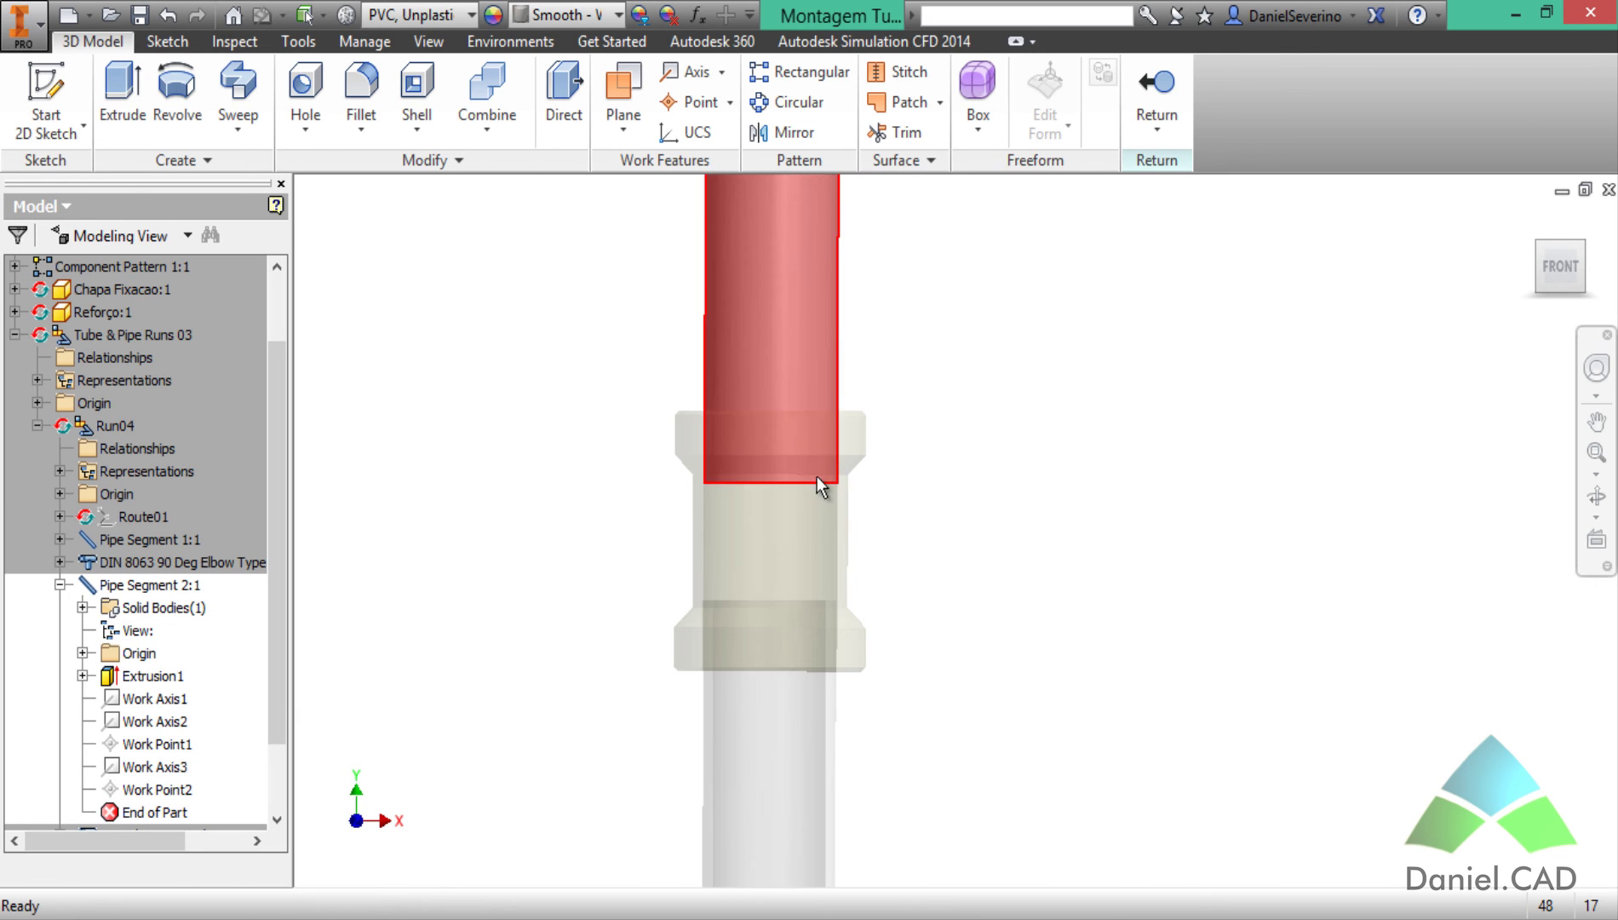
scroll(937, 455, "up", 6)
left_click(1165, 98)
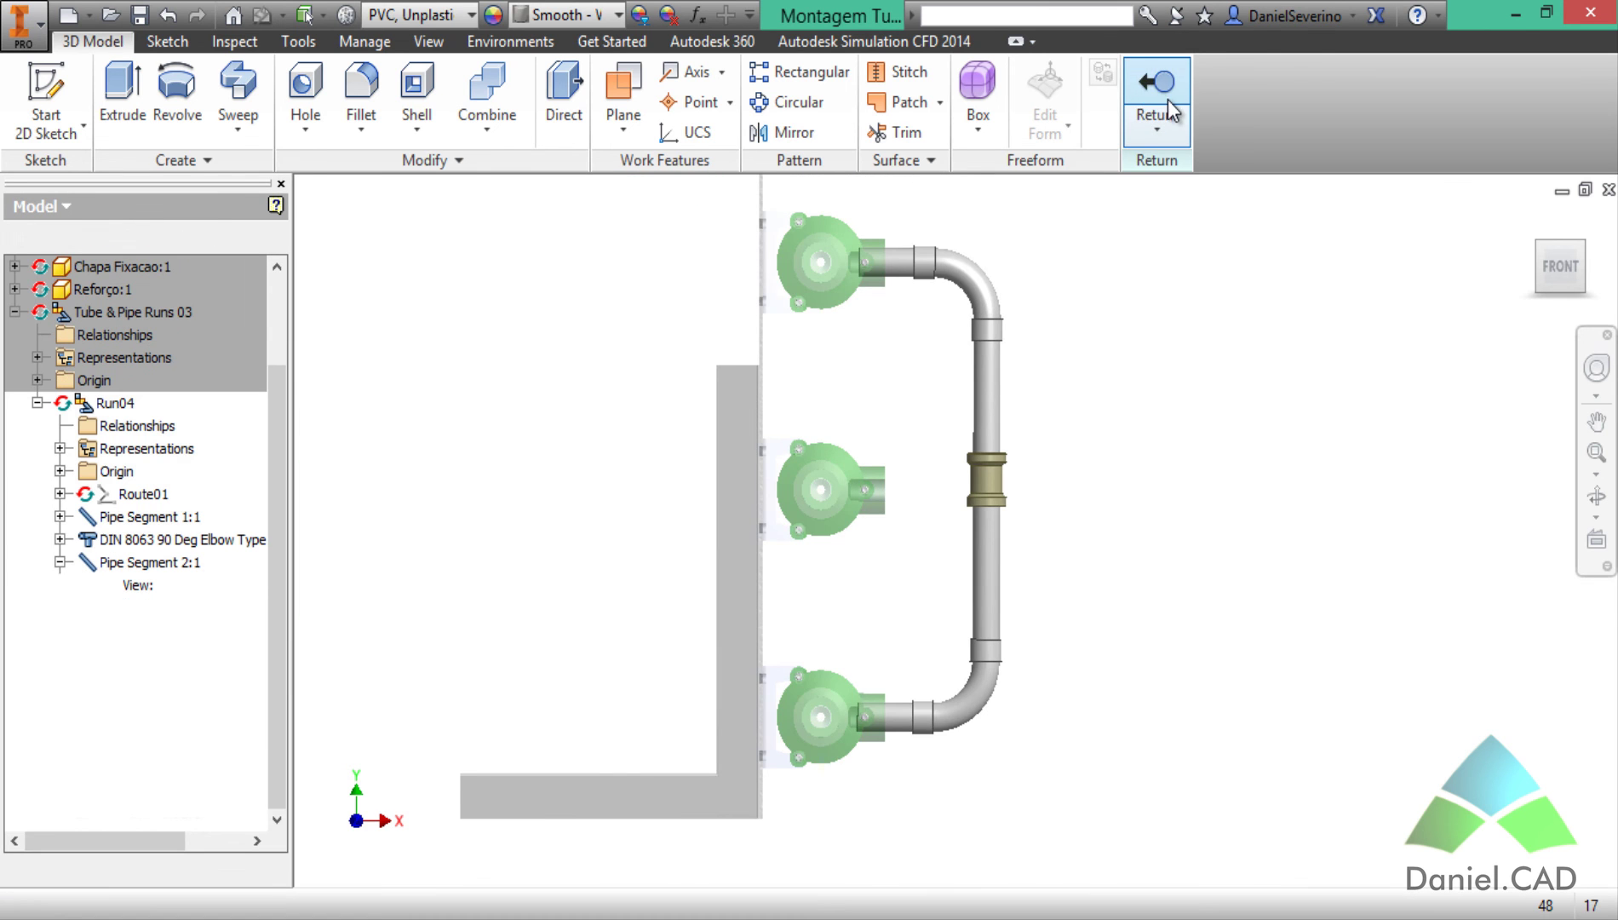